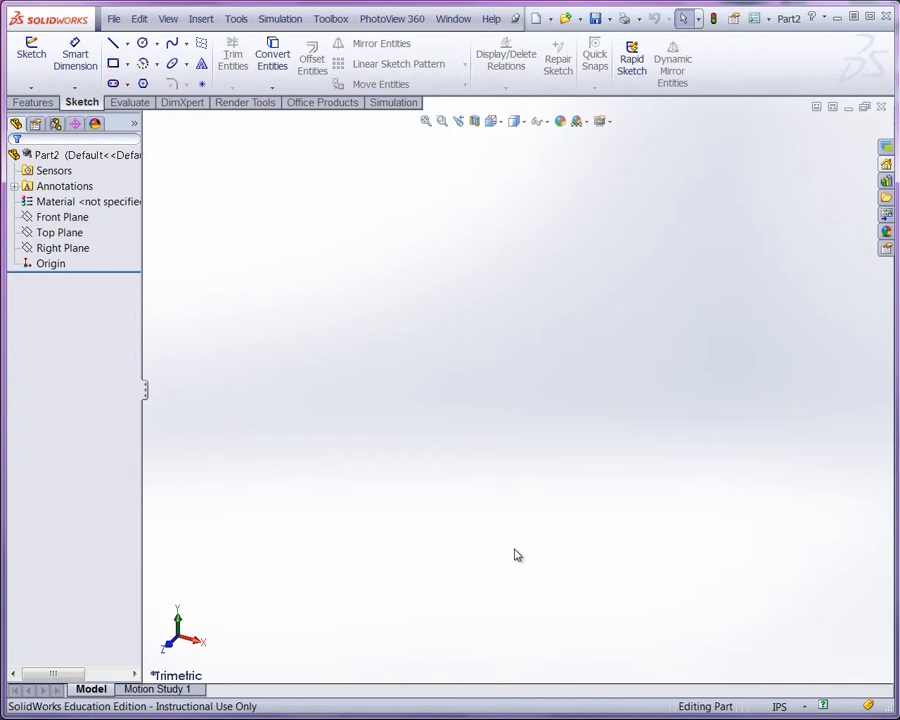
Step: Sketch a closed stepped profile on the Right Plane from the origin, about 2.2 in wide and 2.4 in tall, with a ledge on each side
click(56, 249)
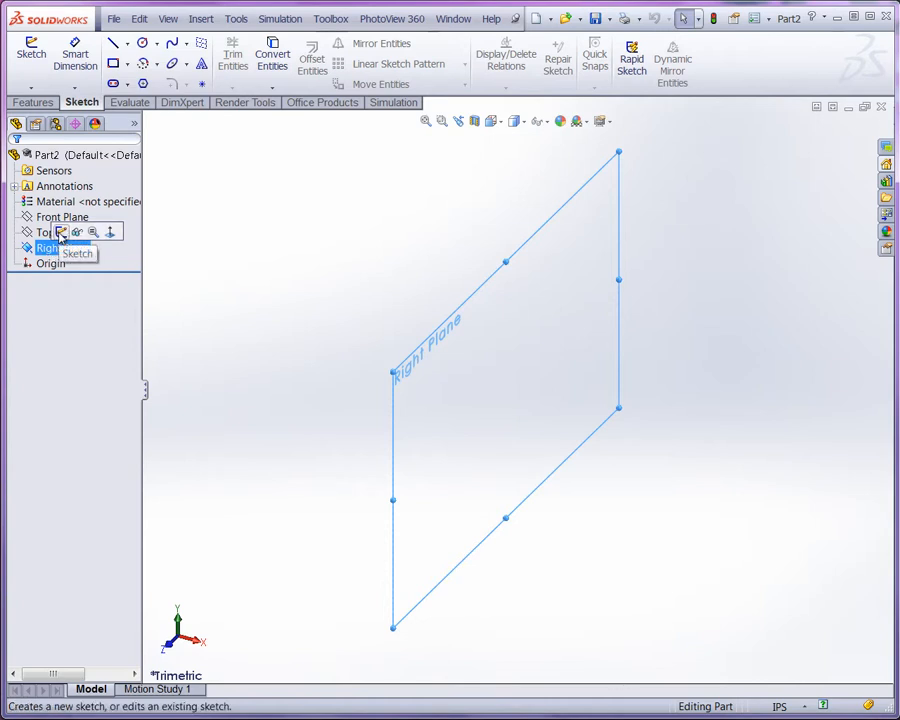
click(61, 232)
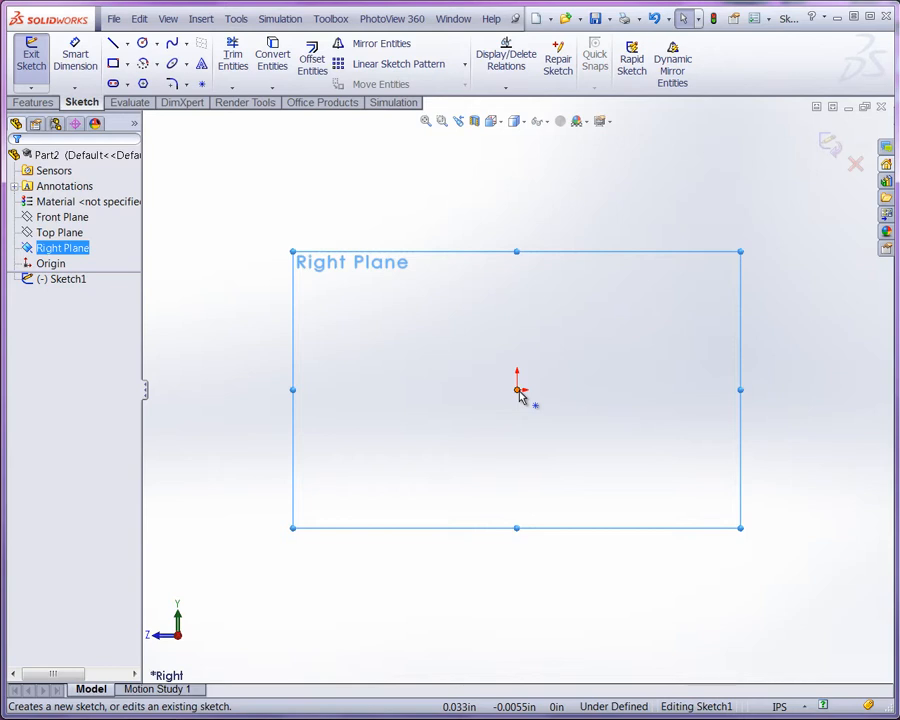
click(114, 43)
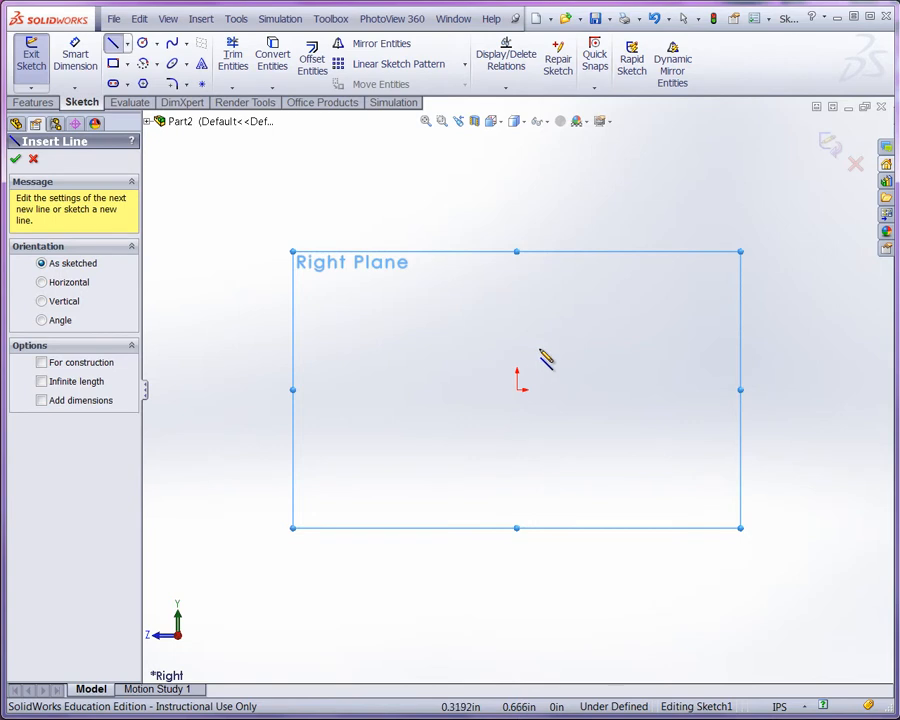
click(518, 388)
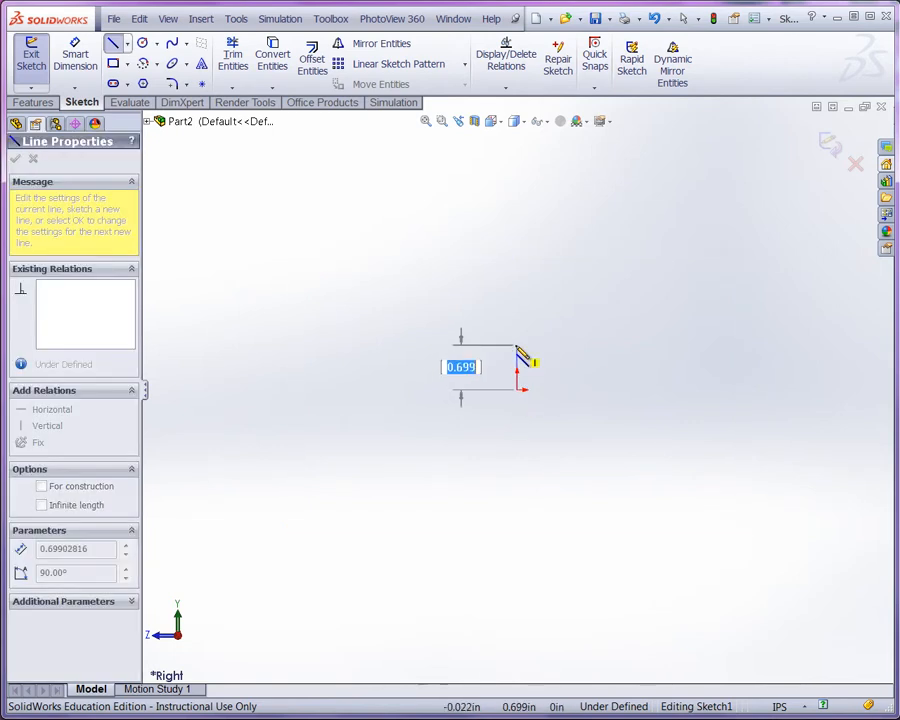
click(518, 345)
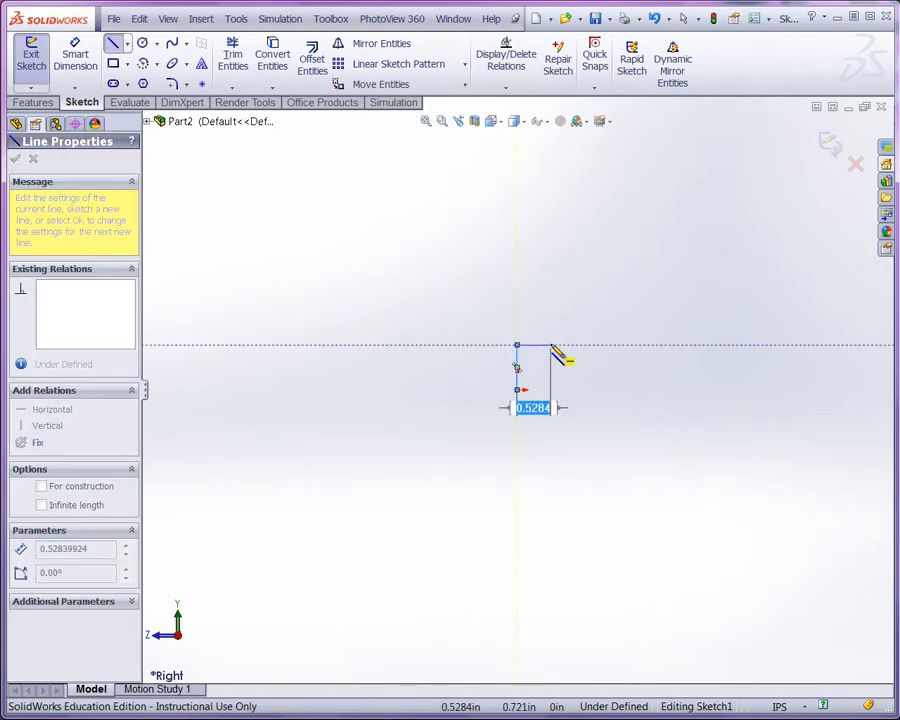
click(551, 345)
click(551, 238)
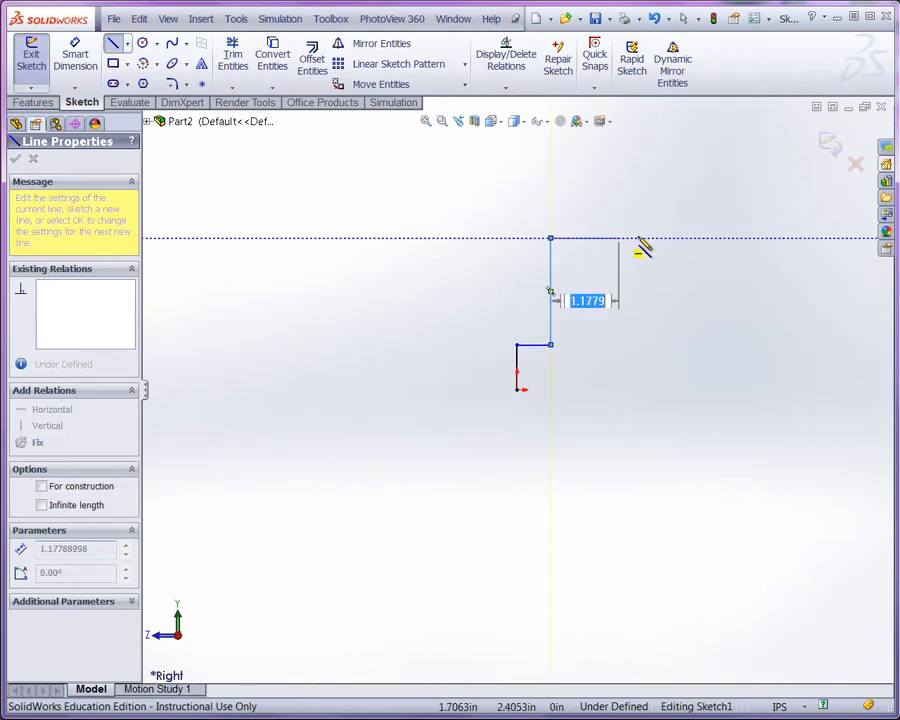
click(638, 238)
click(638, 330)
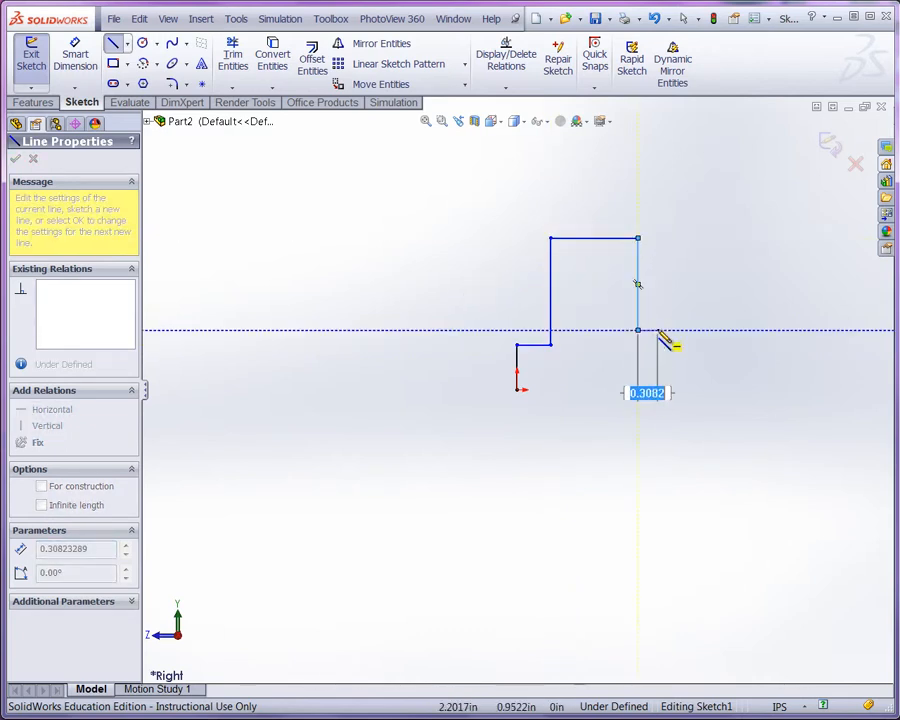
click(657, 330)
click(657, 389)
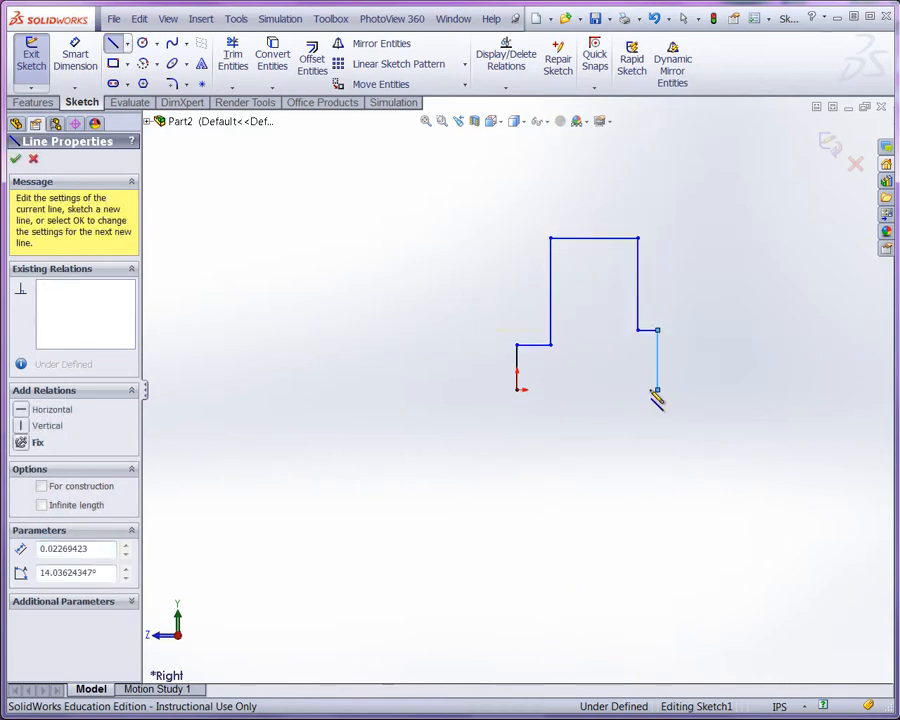
click(517, 389)
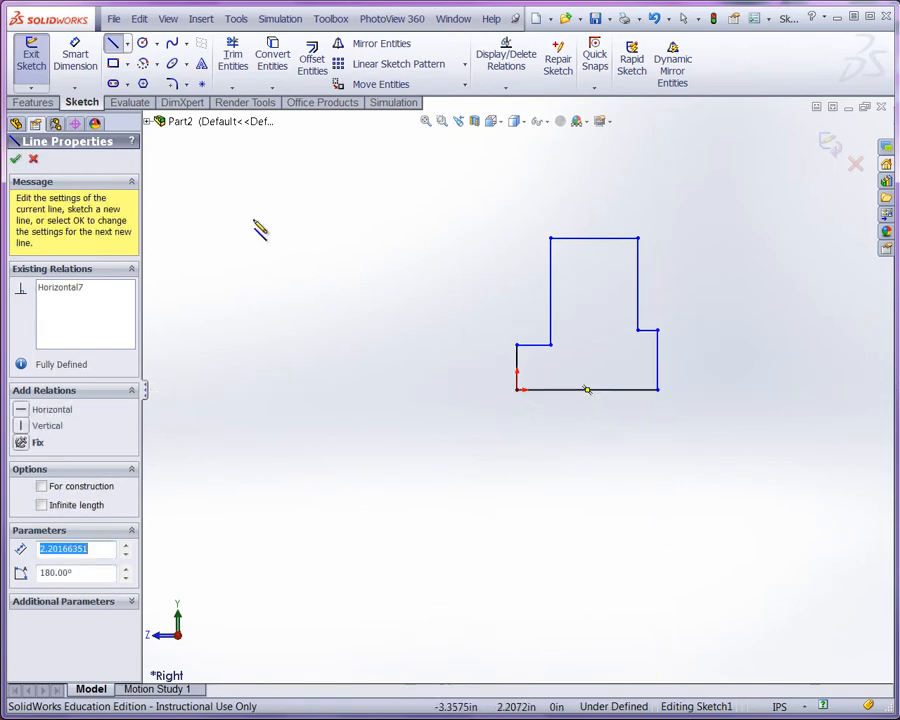
Step: Dimension the profile's overall height between its bottom and top edges as 2.050 in
click(76, 58)
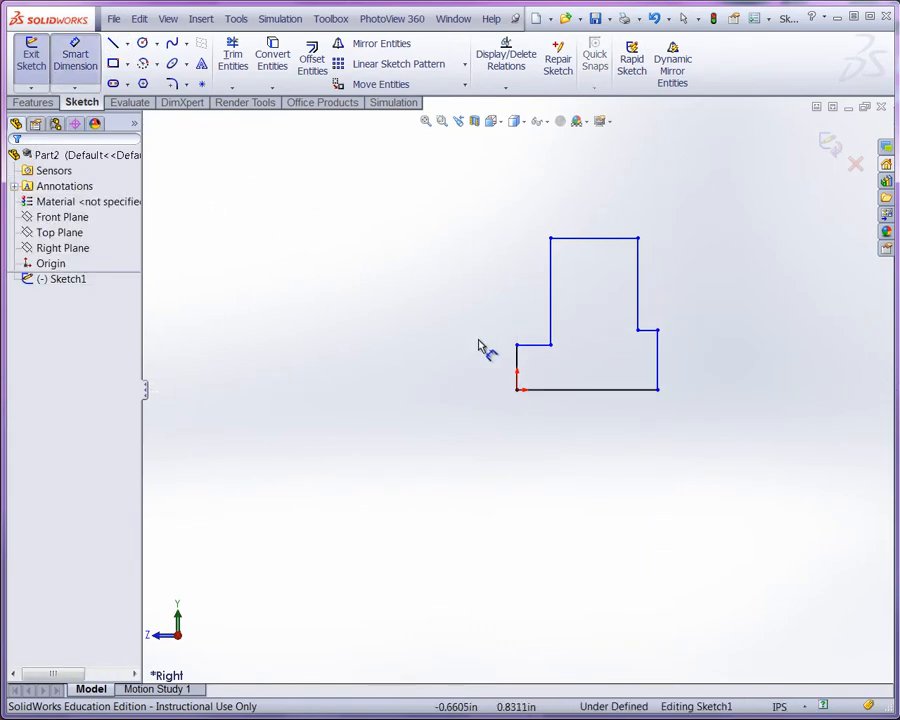
click(639, 389)
click(625, 238)
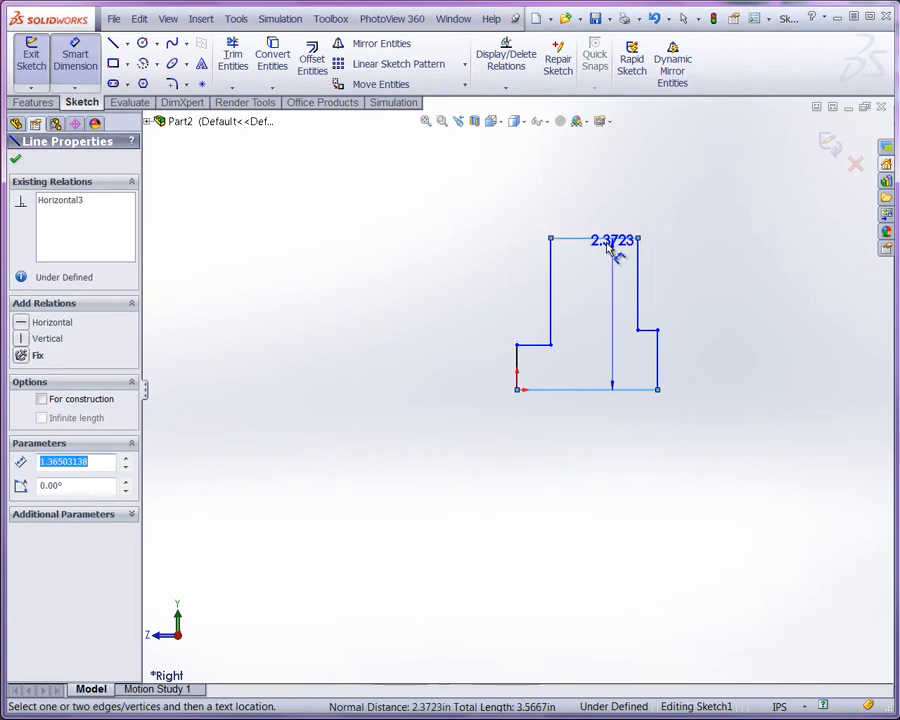
click(389, 299)
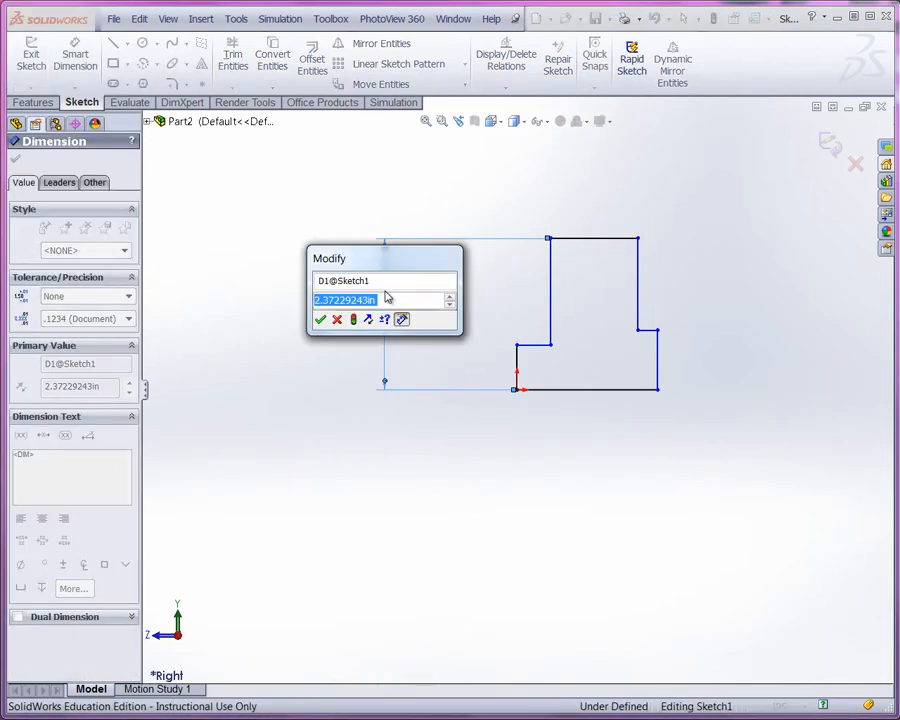
text(2.050)
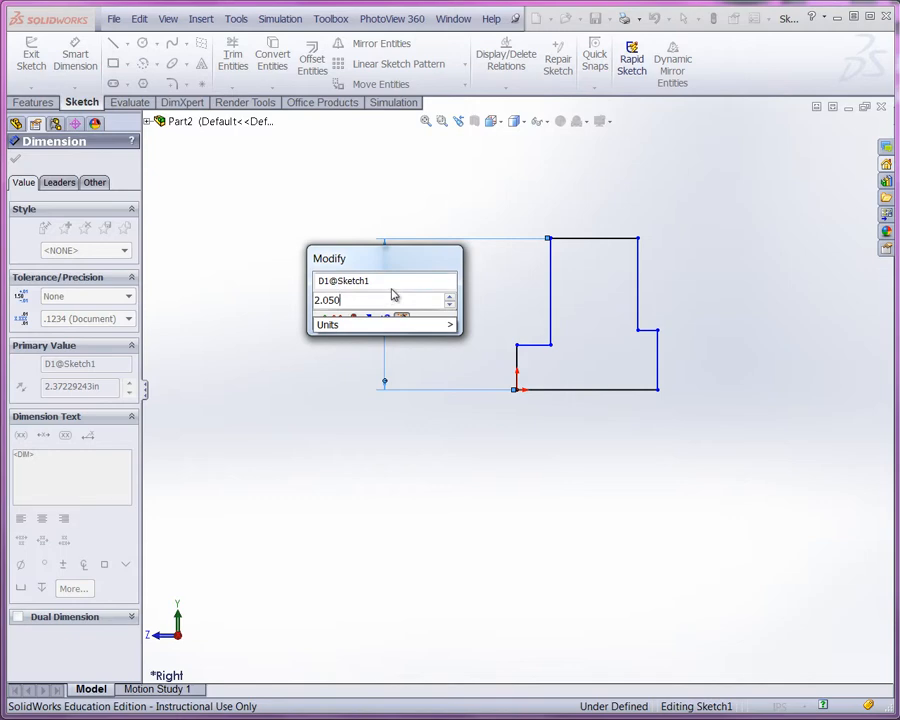
key(Return)
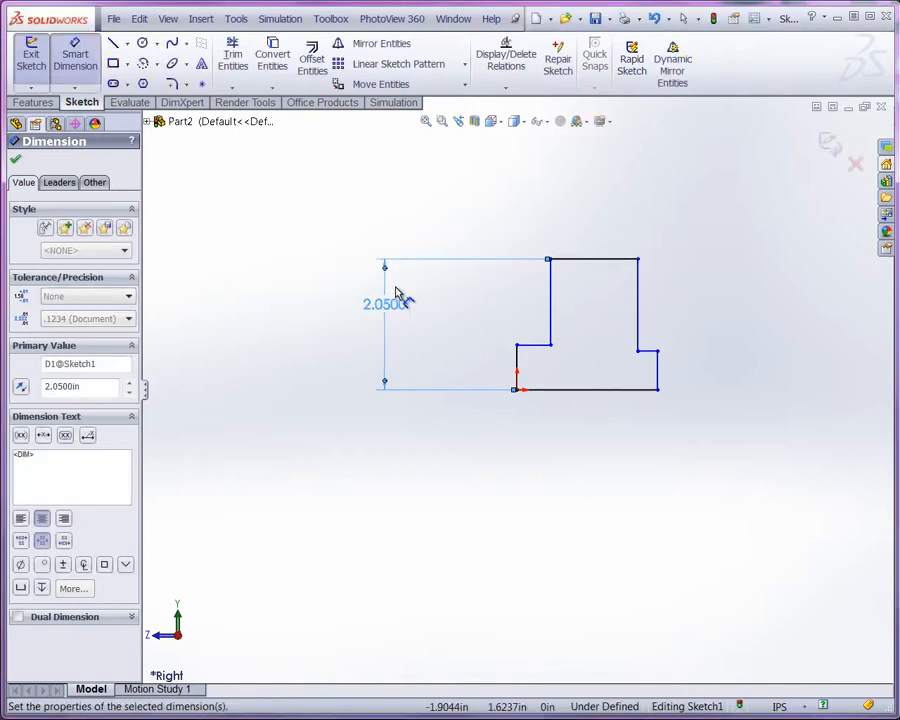
Step: Dimension the width of the profile's top edge as 1.250 in
click(597, 268)
click(595, 219)
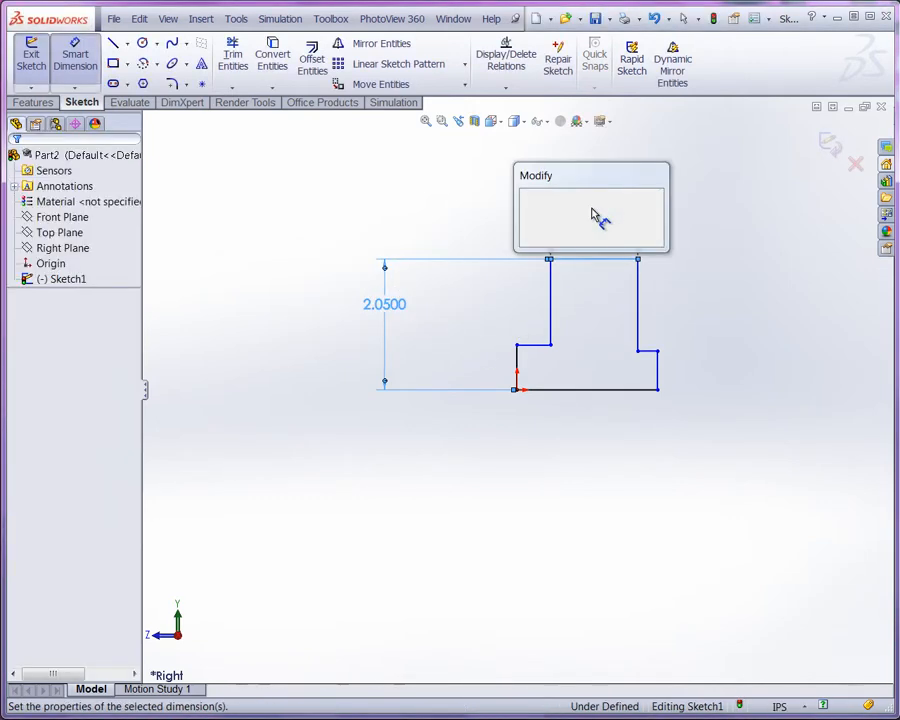
text(1)
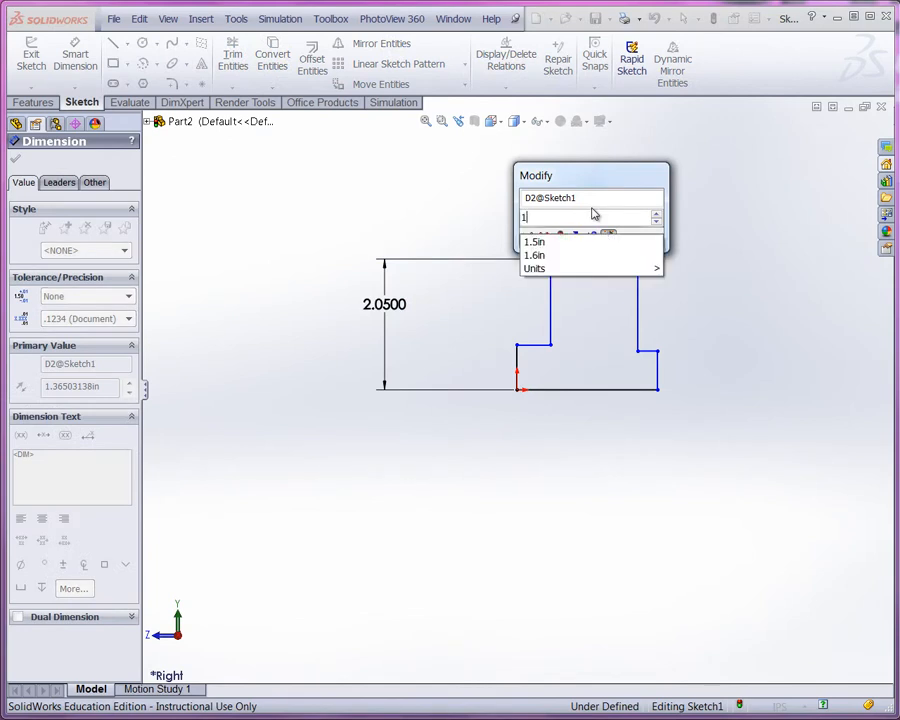
text(.250)
key(Return)
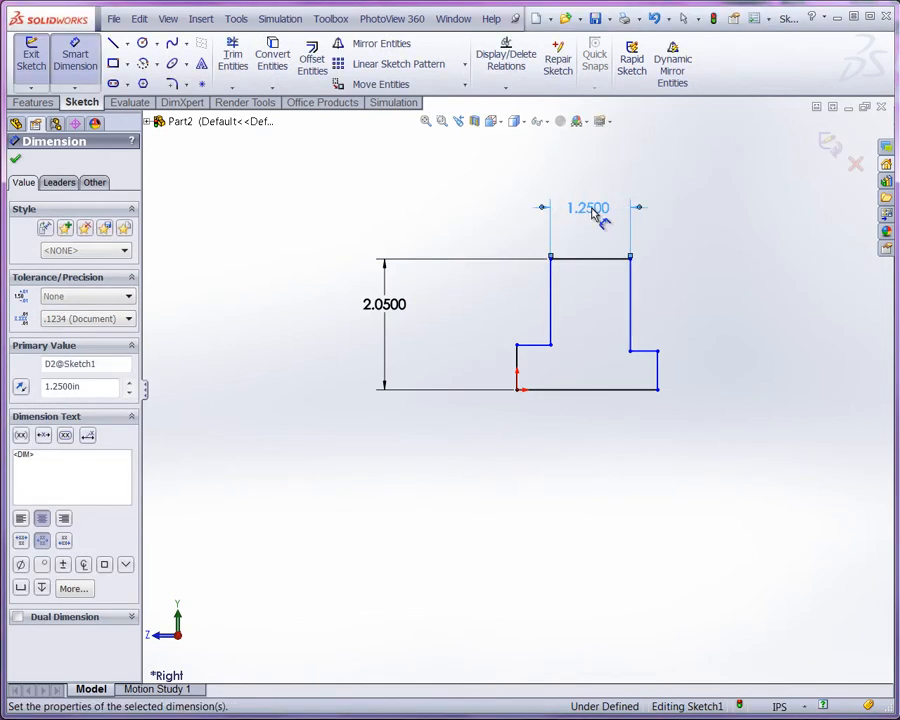
Step: Dimension the horizontal offset between the two right-hand vertical edges of the profile as .150 in
click(658, 370)
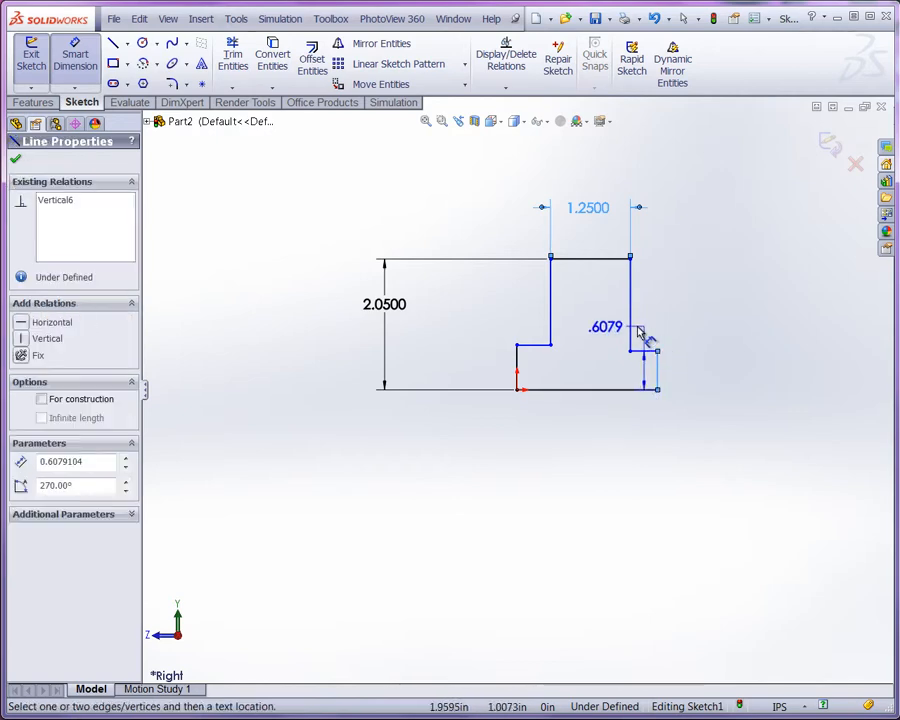
click(632, 335)
click(736, 326)
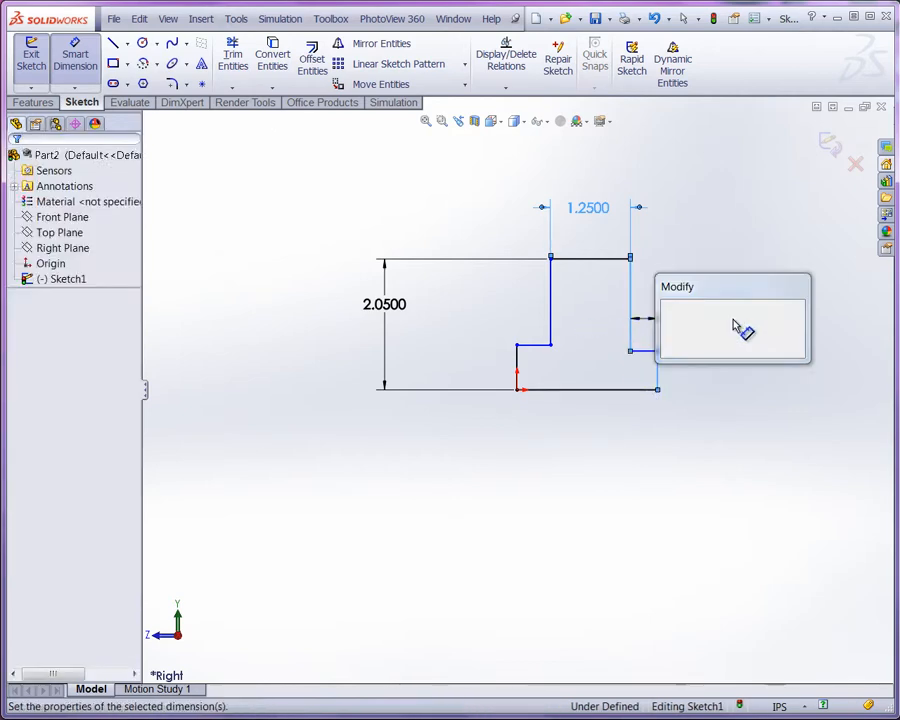
text(.150)
key(Return)
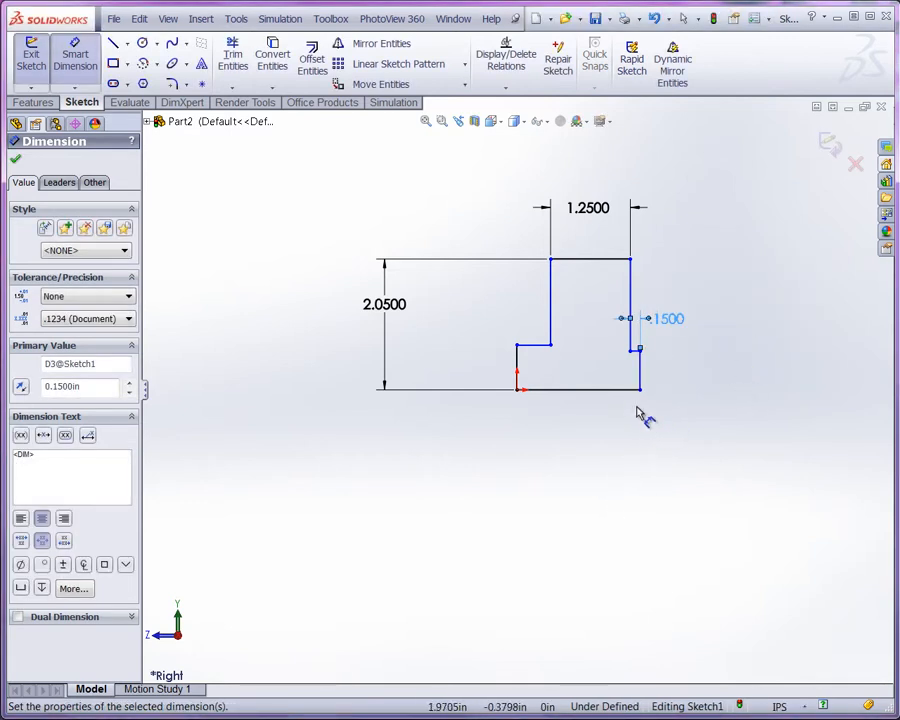
Step: Dimension the vertical distance from the profile's top edge down to the right ledge as 1.5 in
click(607, 266)
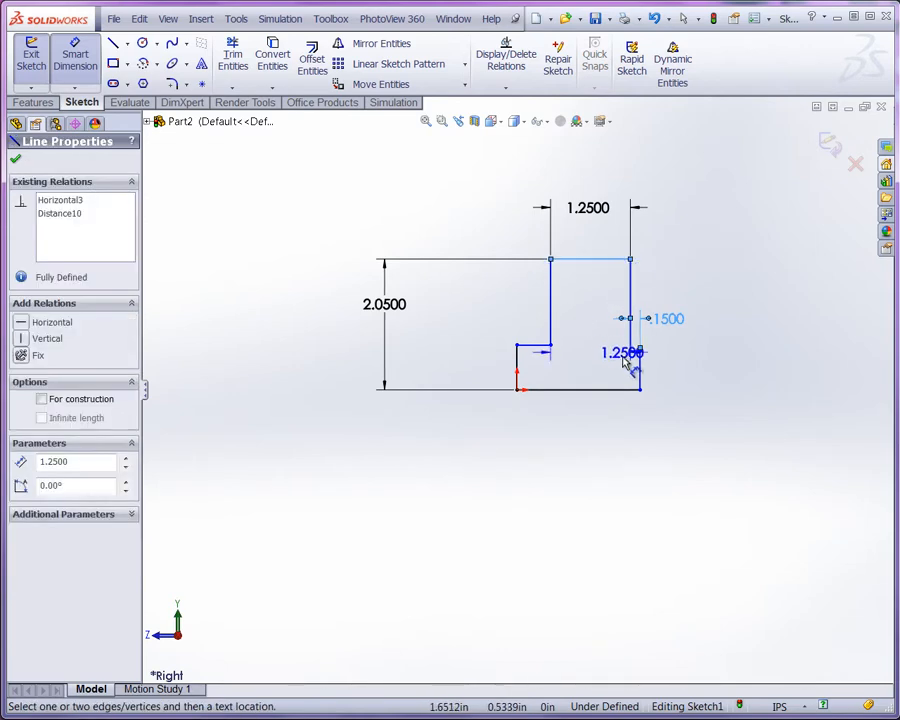
scroll(630, 356, down, 5)
click(598, 361)
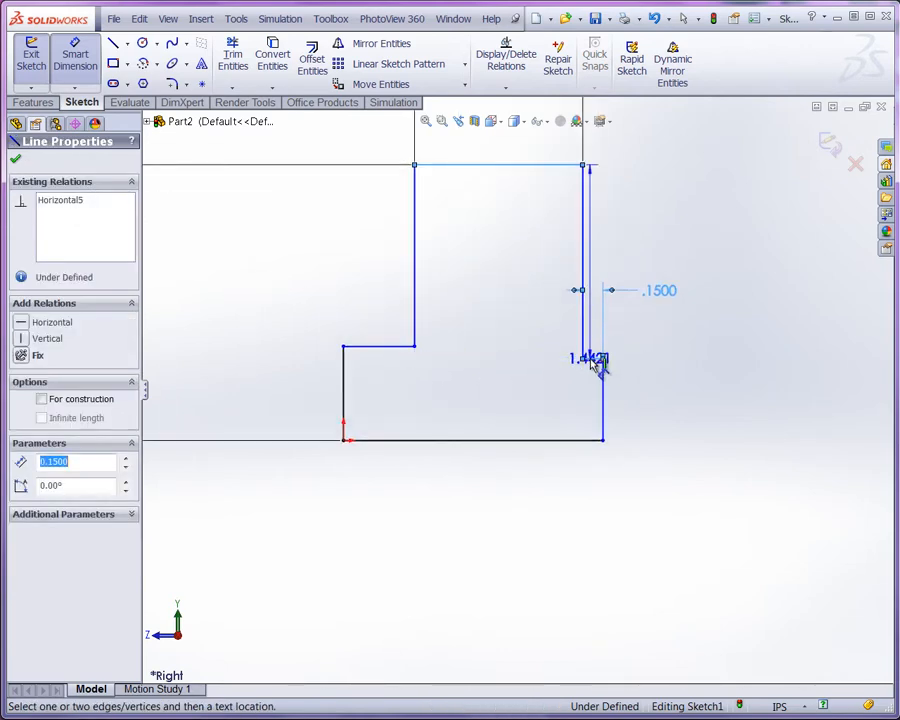
click(748, 268)
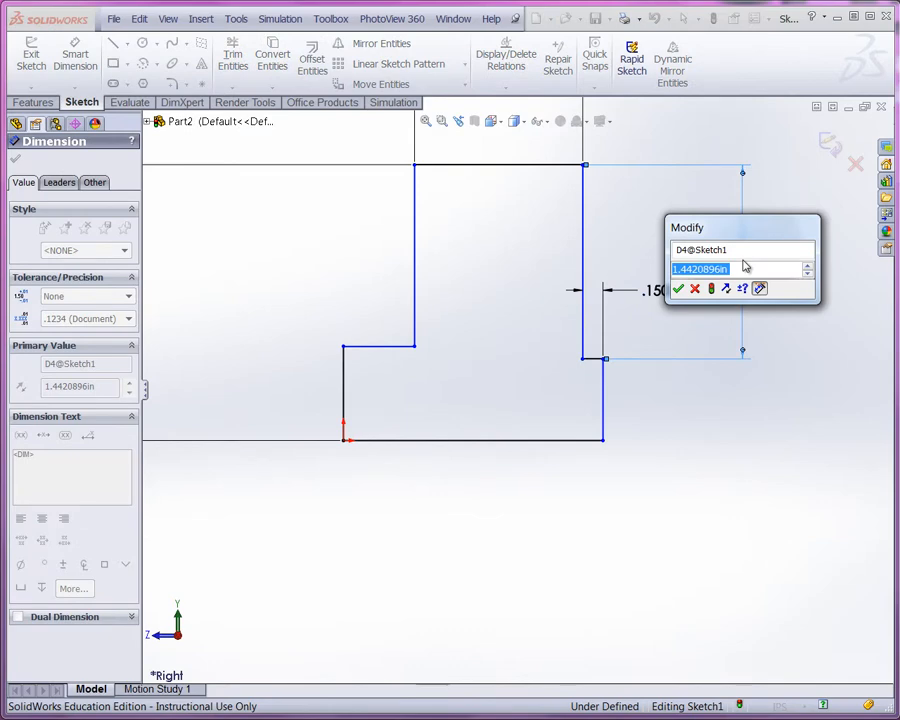
text(1.5)
key(Return)
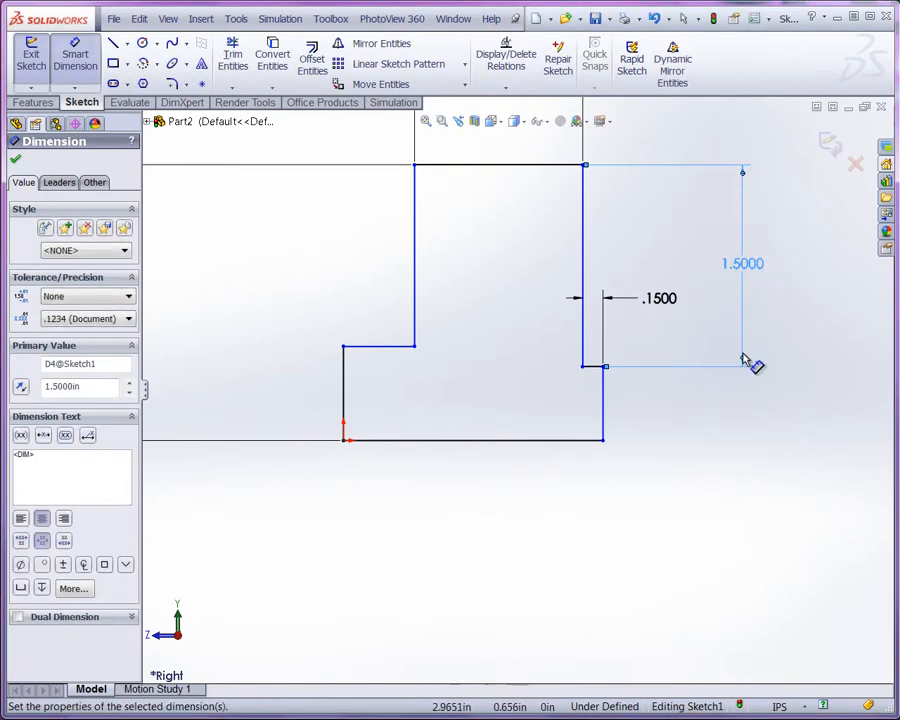
Step: Dimension the vertical distance from the profile's top edge down to the left ledge as 1.60 in
scroll(755, 412, down, 1)
scroll(521, 383, up, 3)
scroll(382, 277, down, 1)
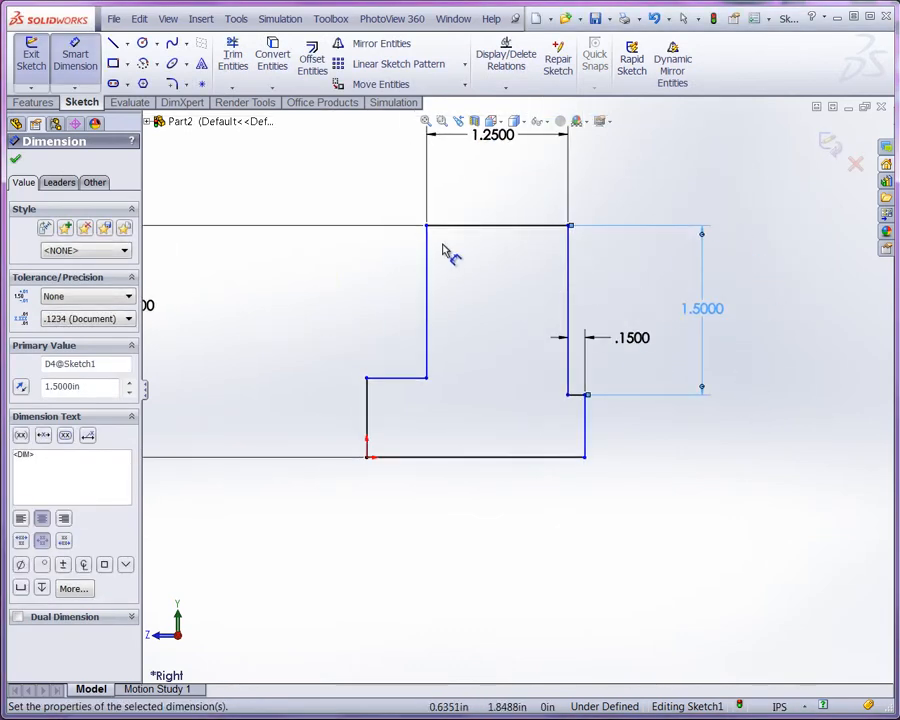
click(446, 225)
click(392, 378)
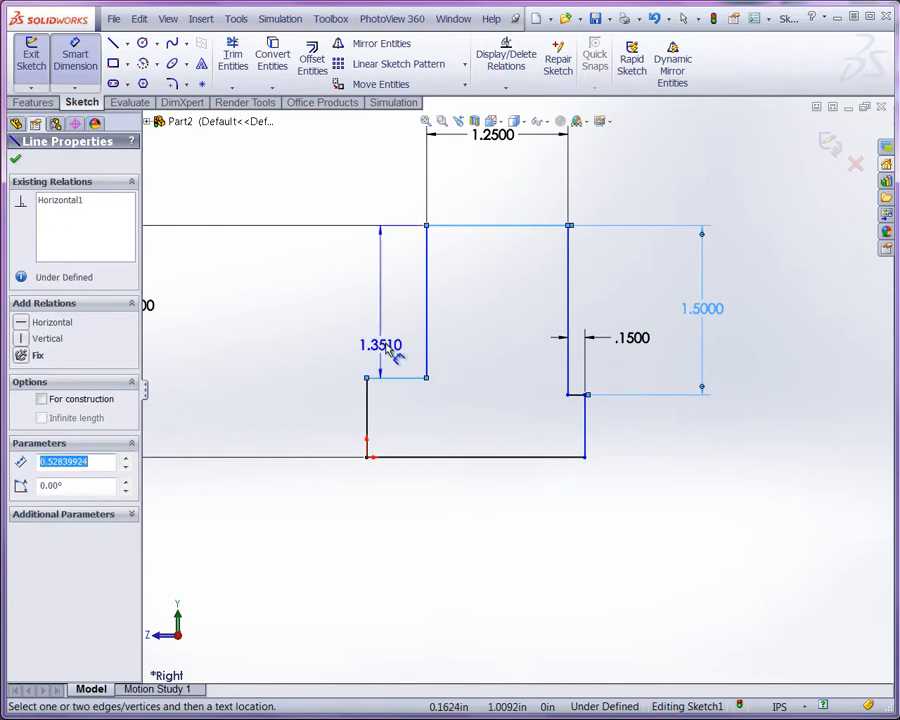
click(245, 337)
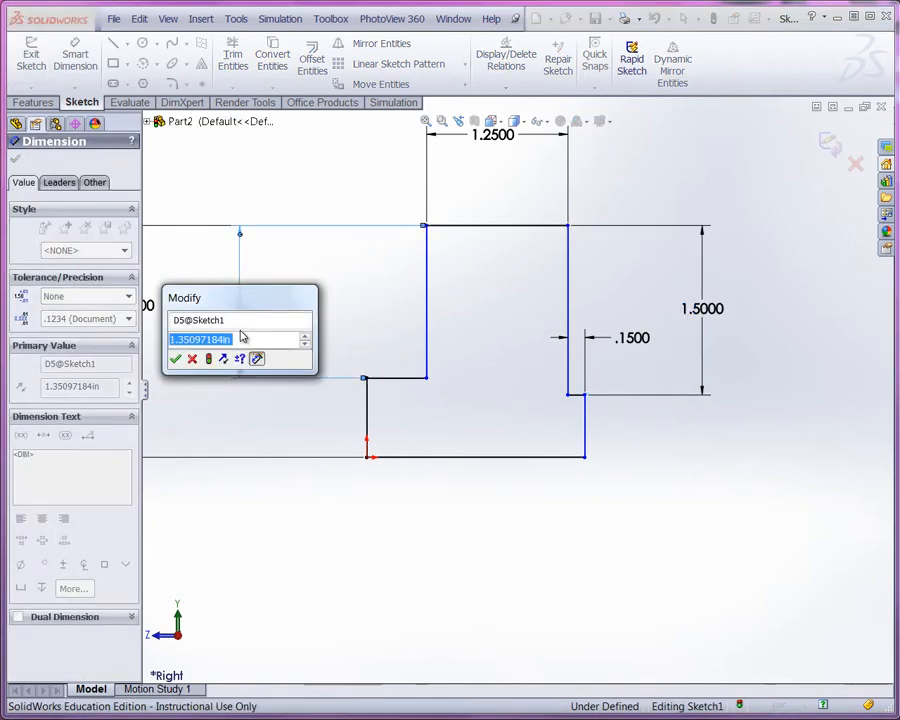
text(1.60)
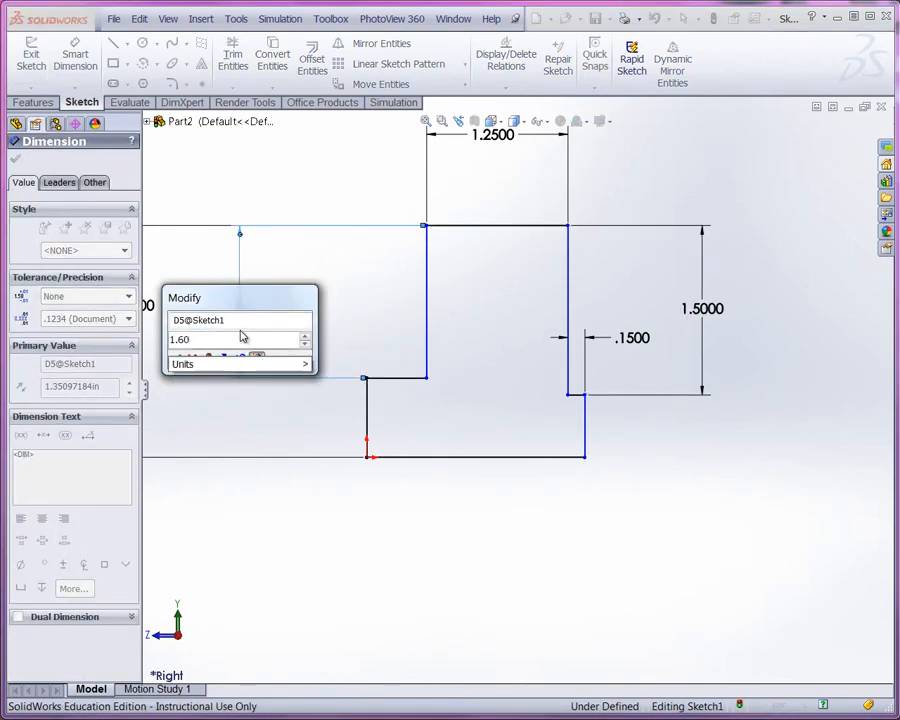
key(Return)
key(f)
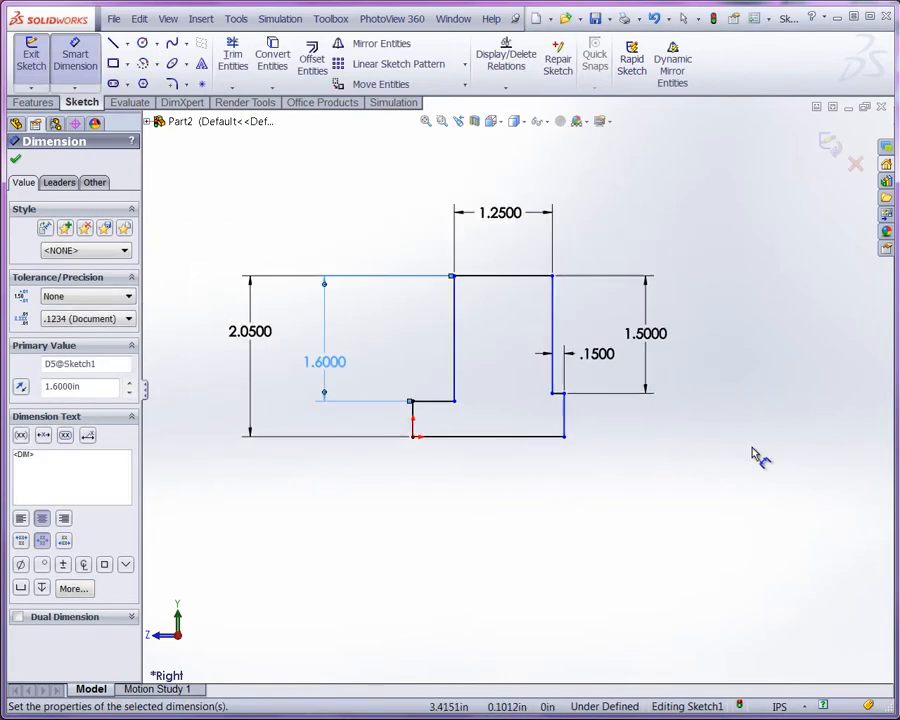
Step: Dimension the horizontal offset between the two left-hand vertical edges of the profile as .650 in
scroll(315, 514, down, 1)
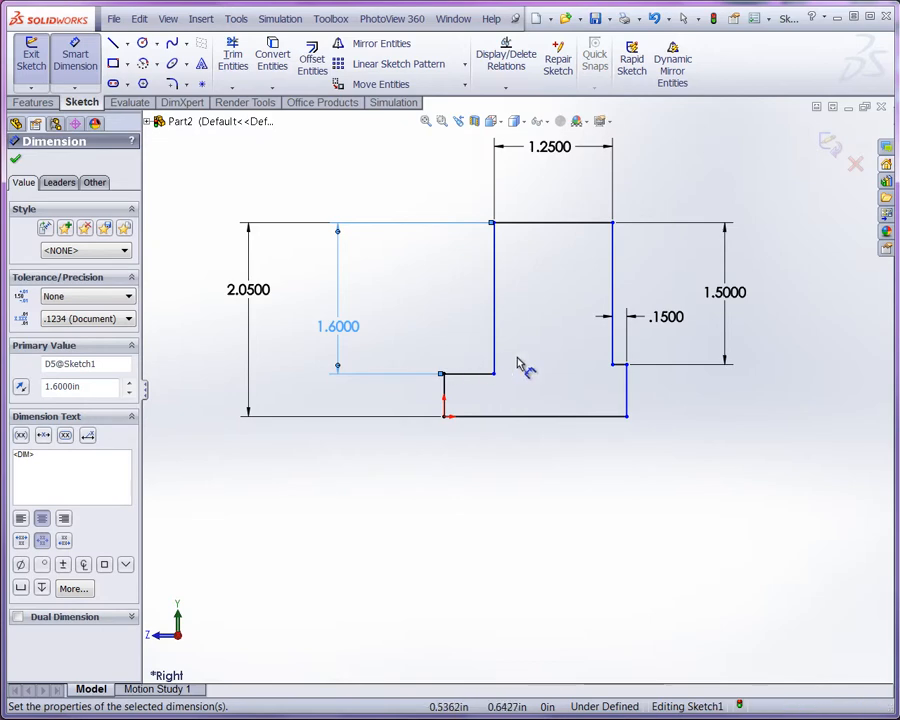
click(446, 394)
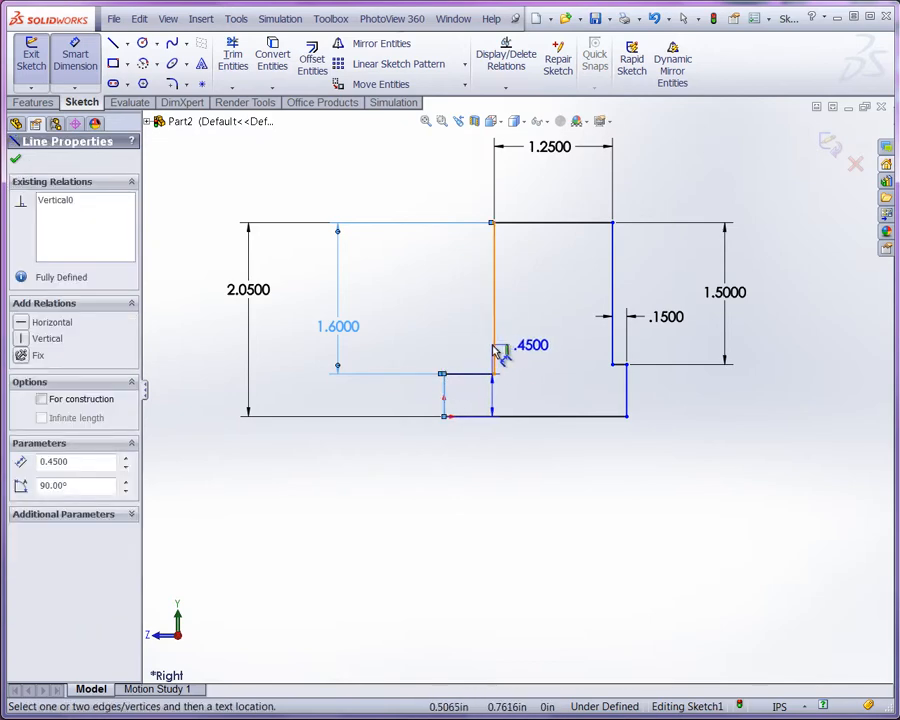
click(494, 351)
click(387, 203)
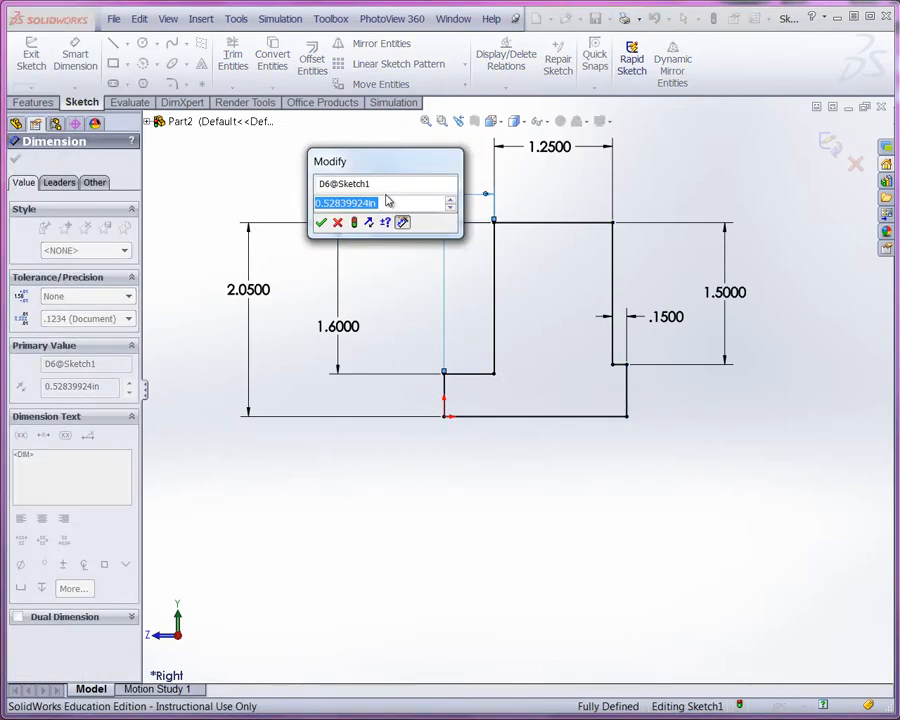
text(.650)
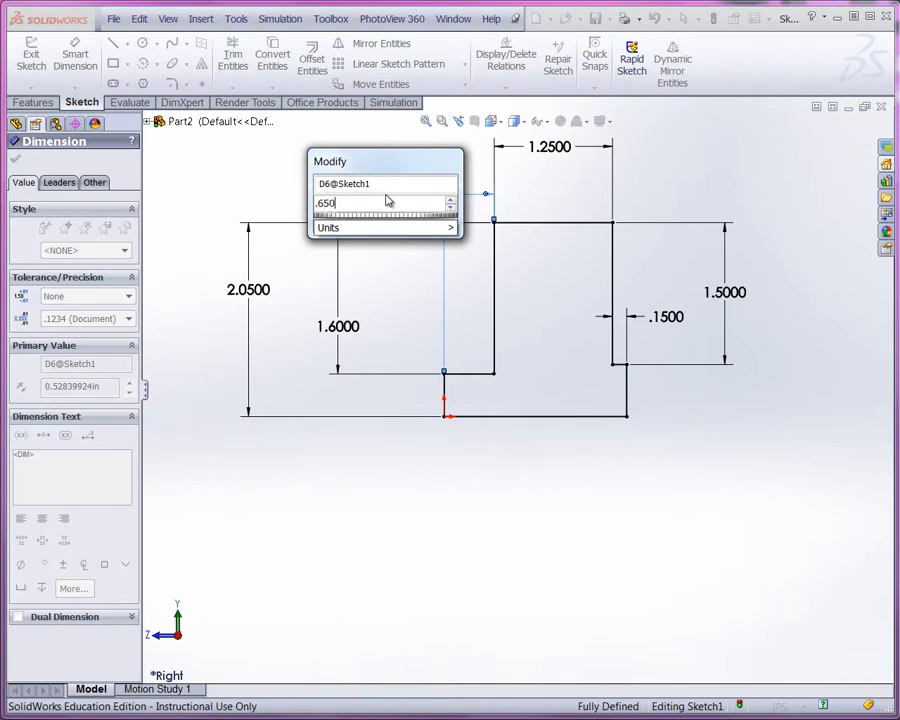
key(Return)
click(643, 508)
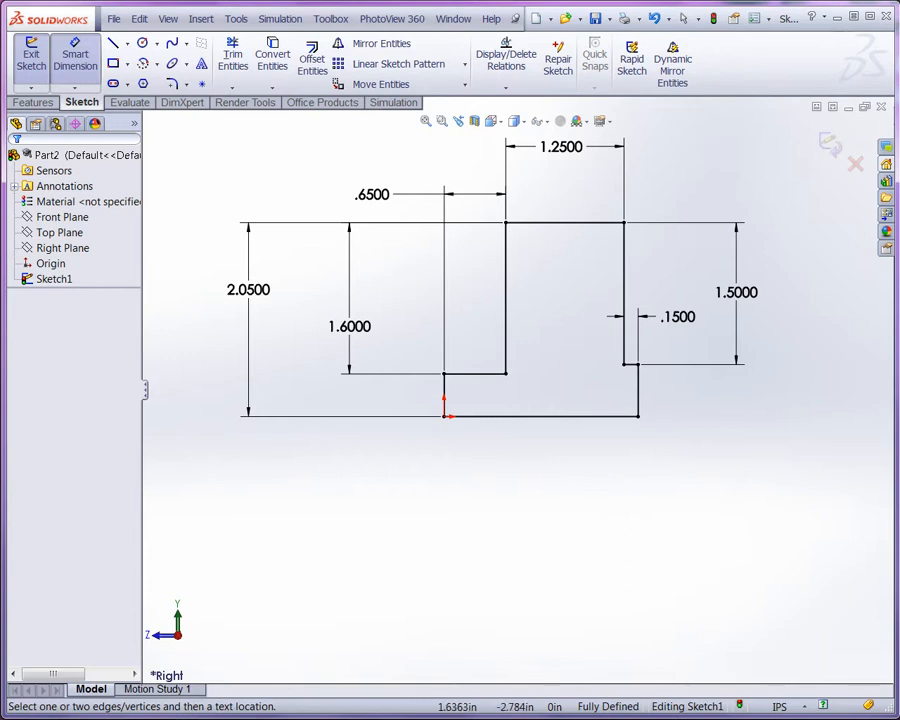
Step: Extrude the stepped profile as a blind boss 1.225 in deep in the reversed direction
click(33, 102)
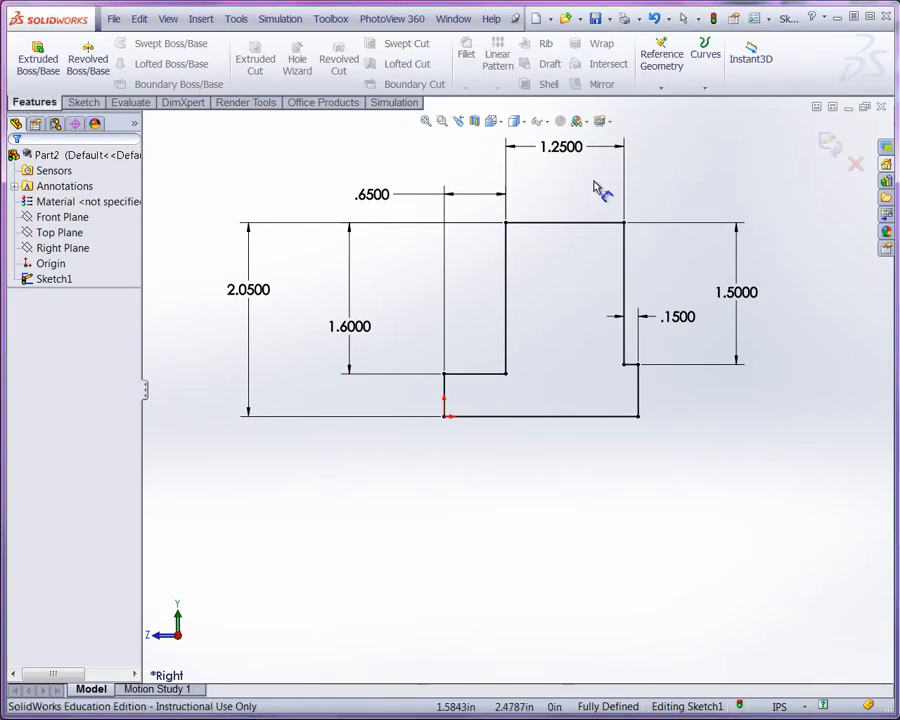
click(50, 72)
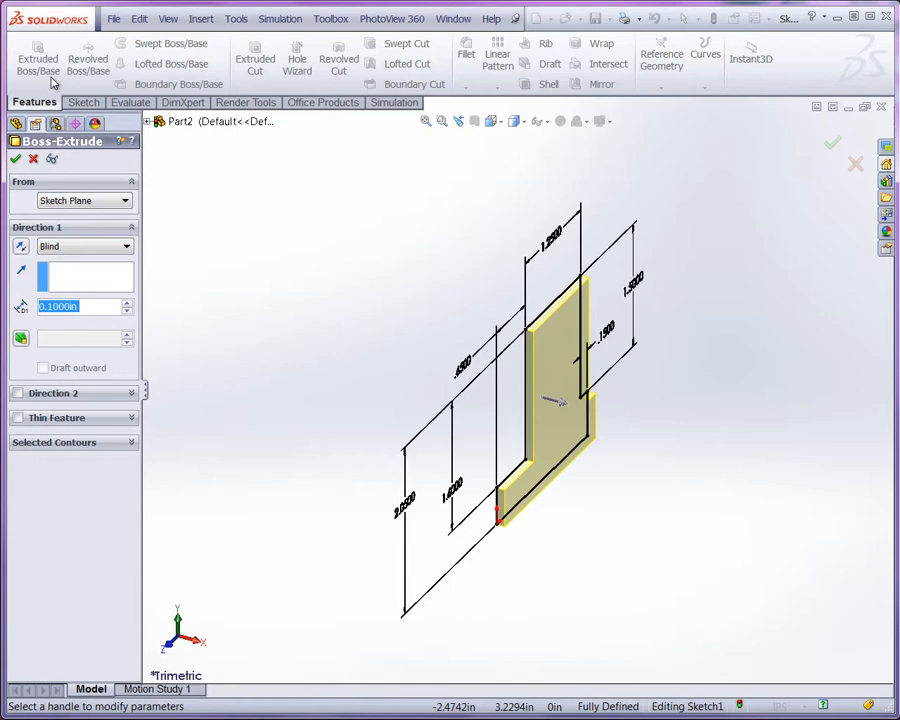
click(21, 246)
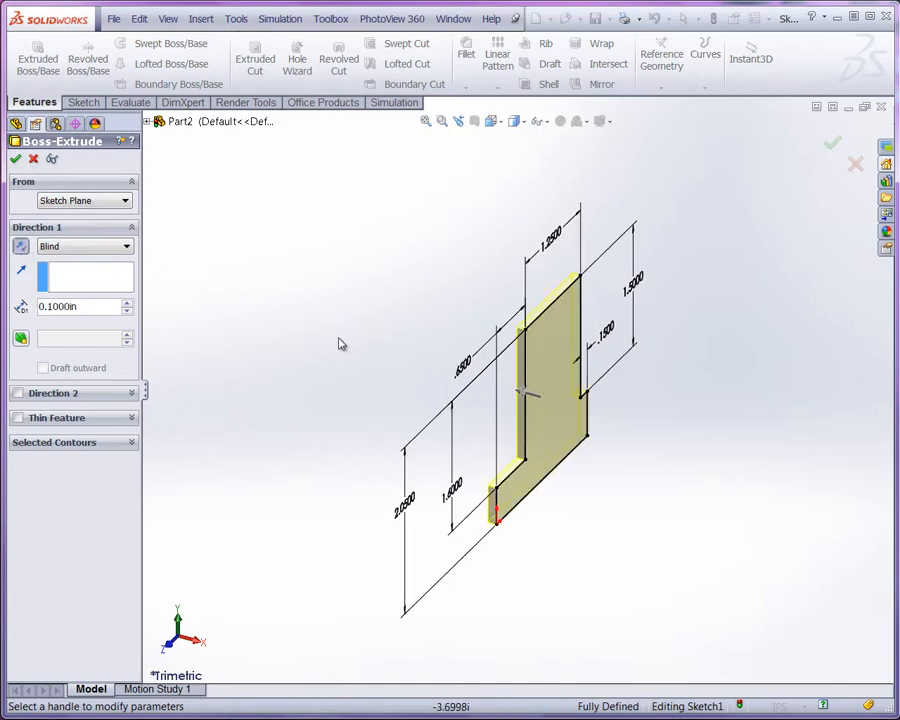
click(95, 306)
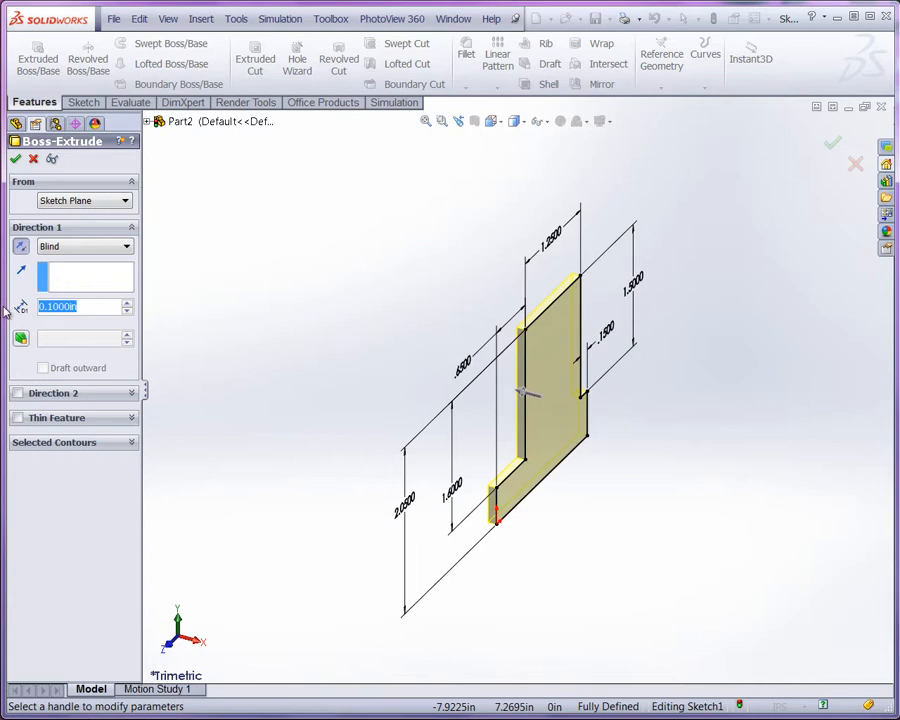
text(1.225)
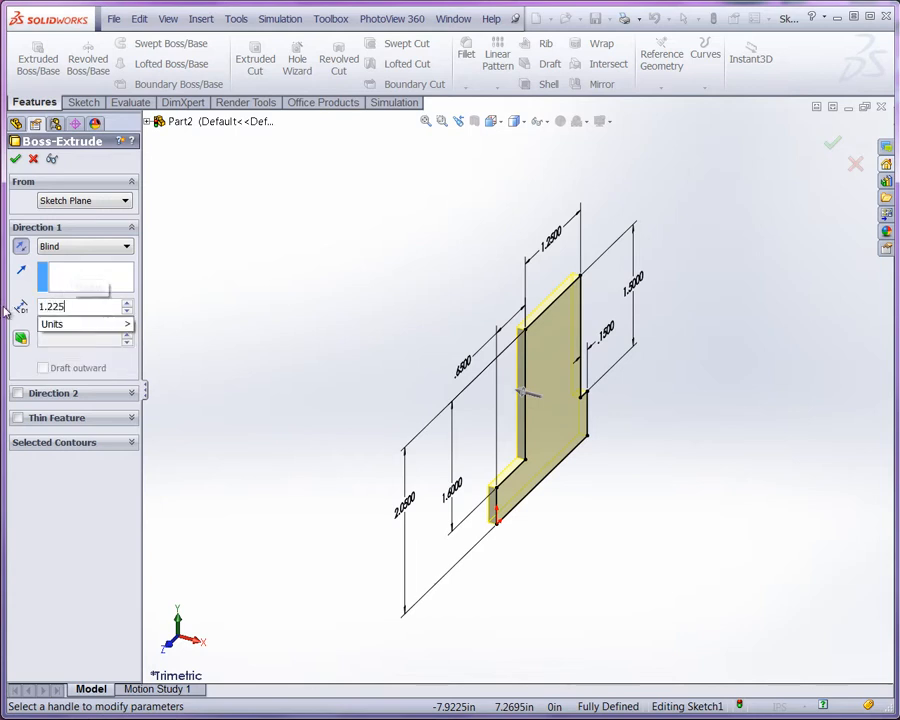
key(Return)
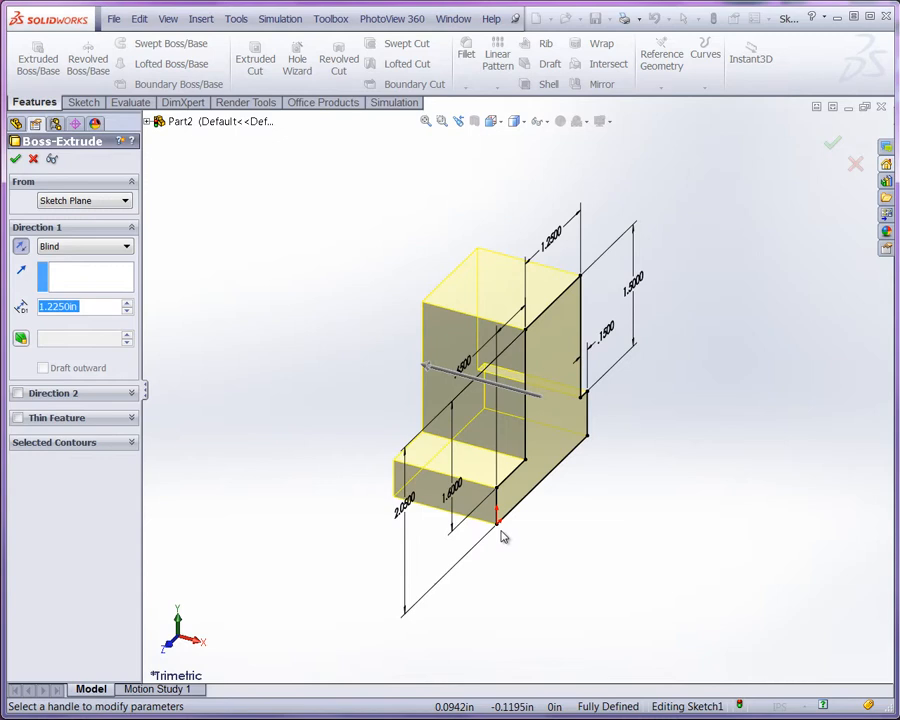
click(15, 159)
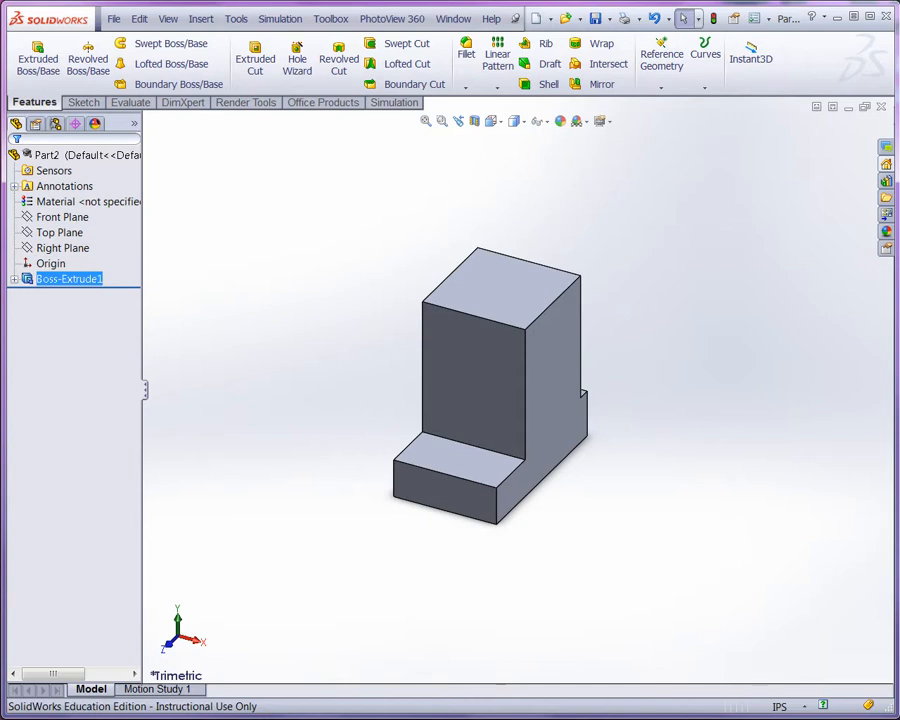
Step: On the front face of the low ledge, sketch a corner rectangle about 0.89 in wide and 0.97 in high from the face's lower-left corner
click(425, 490)
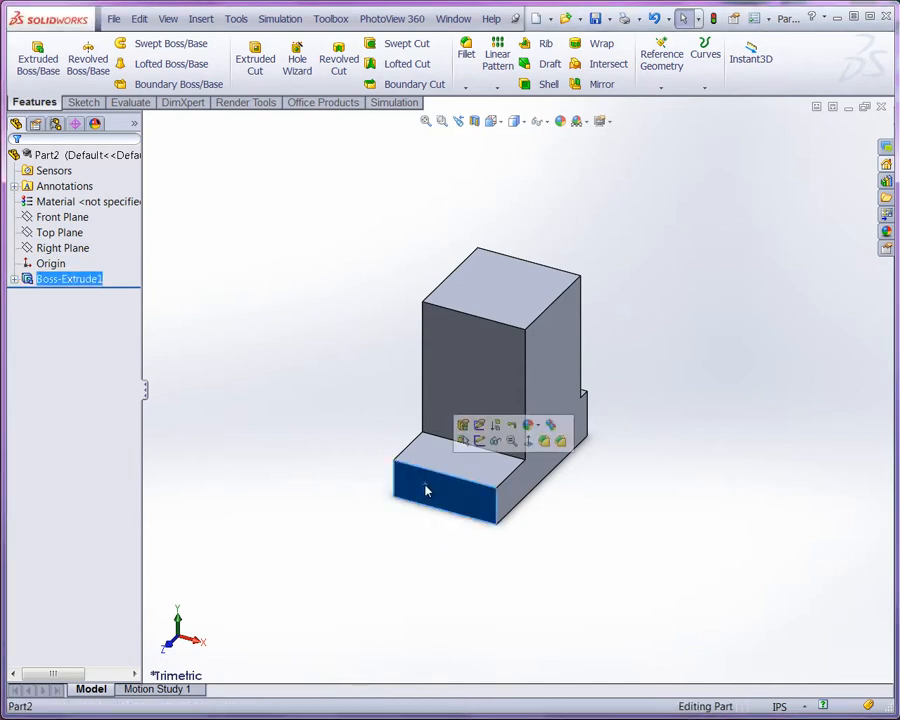
click(479, 439)
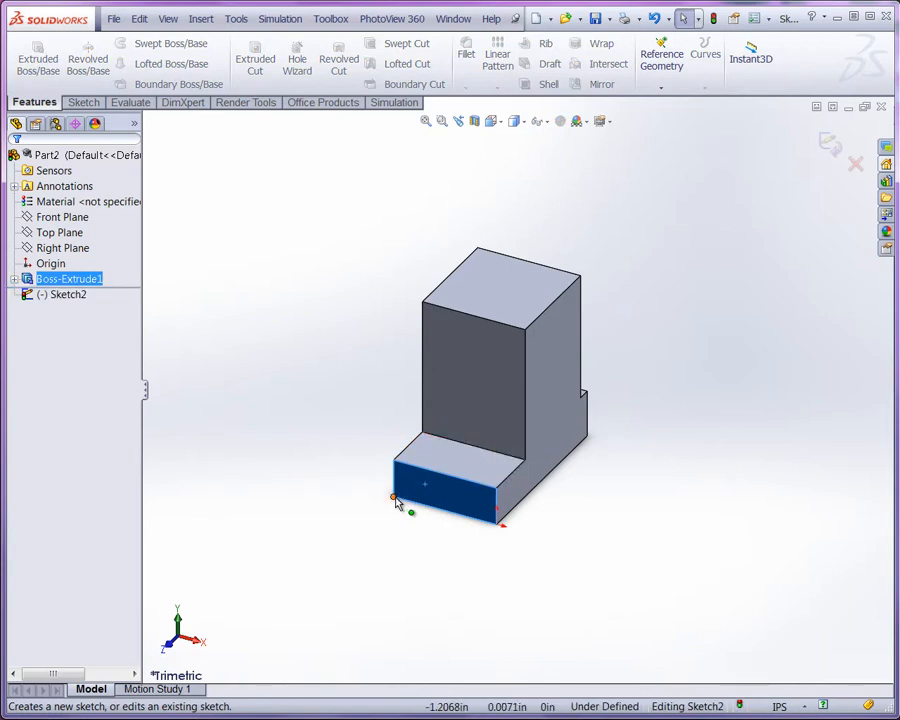
click(86, 102)
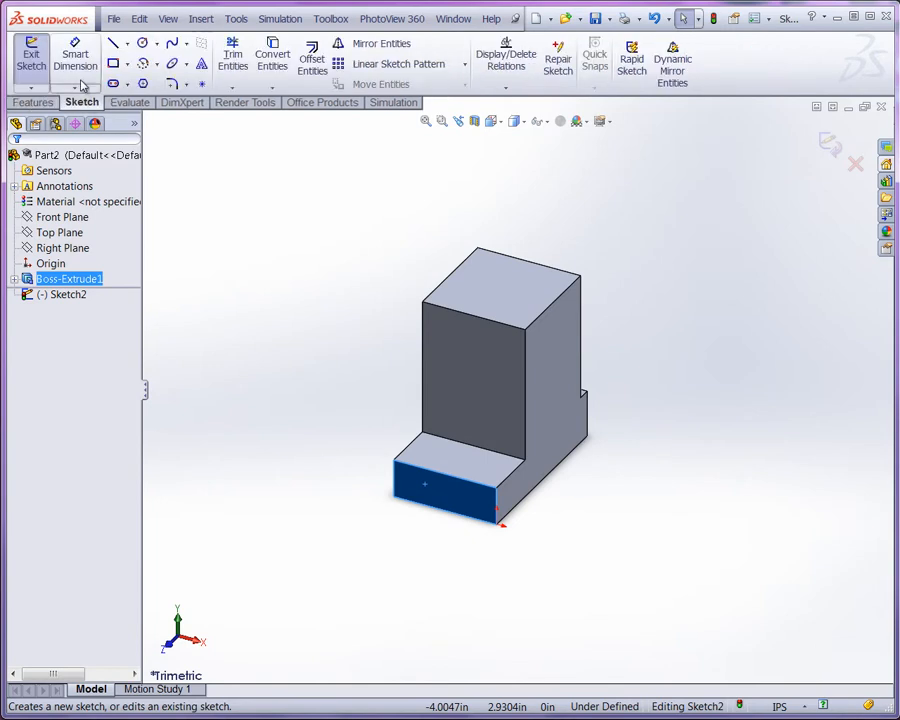
click(115, 65)
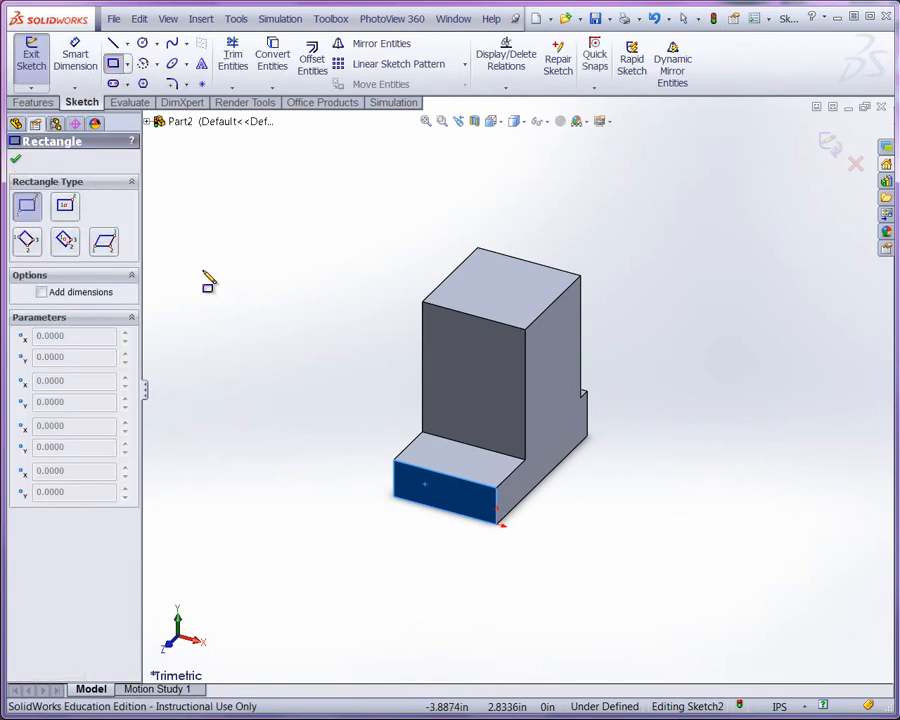
click(396, 497)
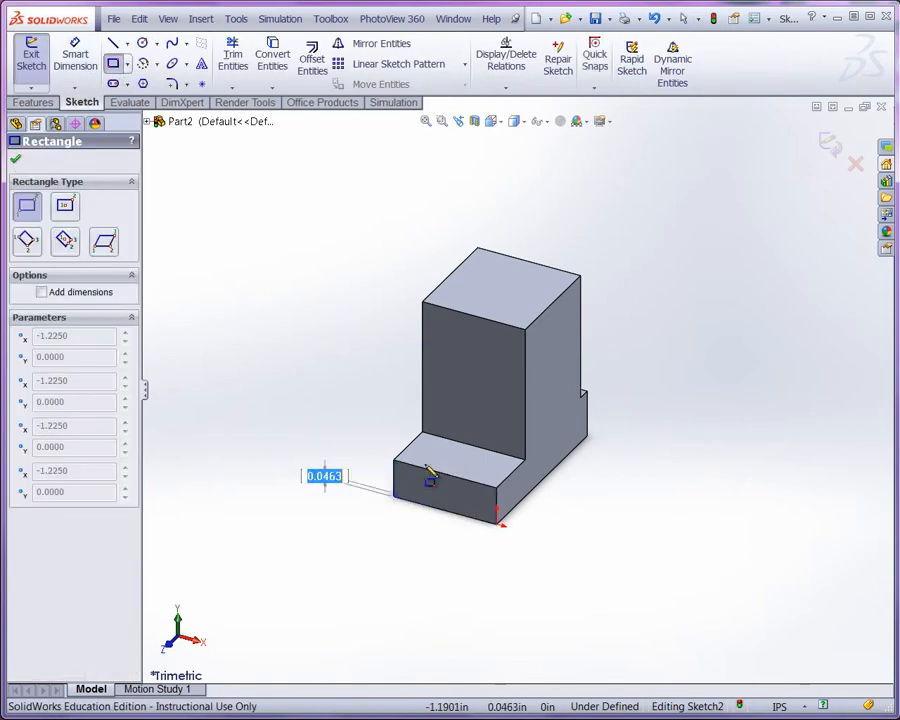
click(469, 438)
Step: Dimension the rectangle's left vertical side as .550 in
click(78, 60)
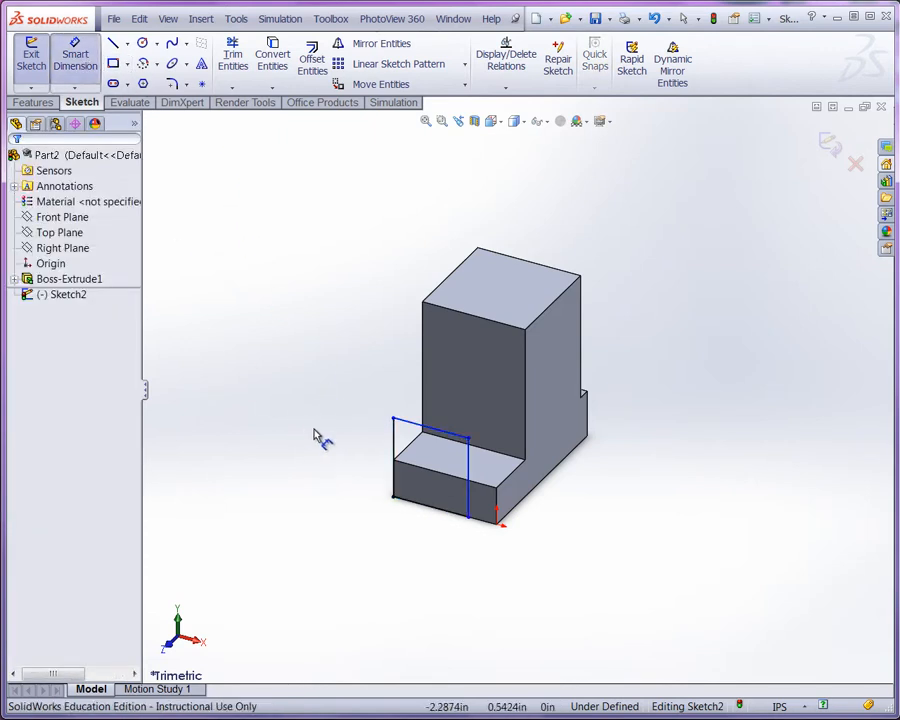
click(393, 445)
click(362, 446)
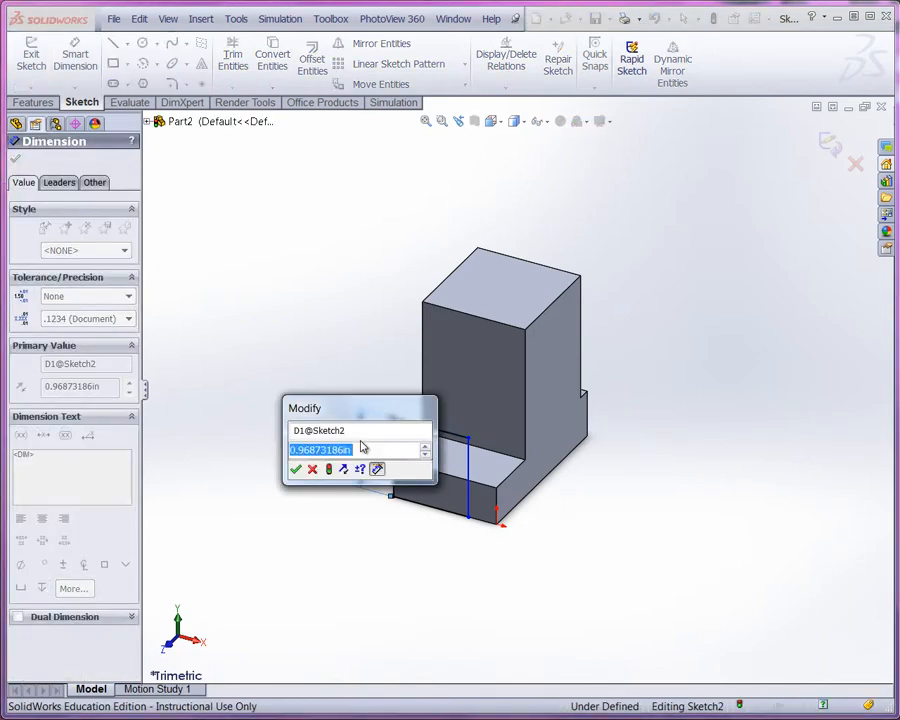
text(.55)
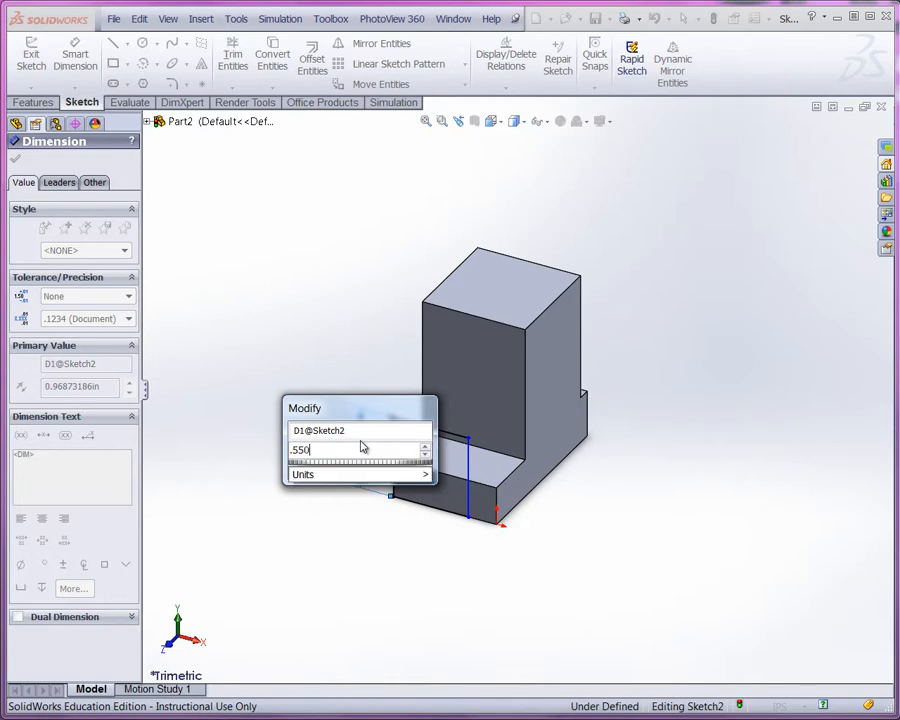
text(0)
key(Return)
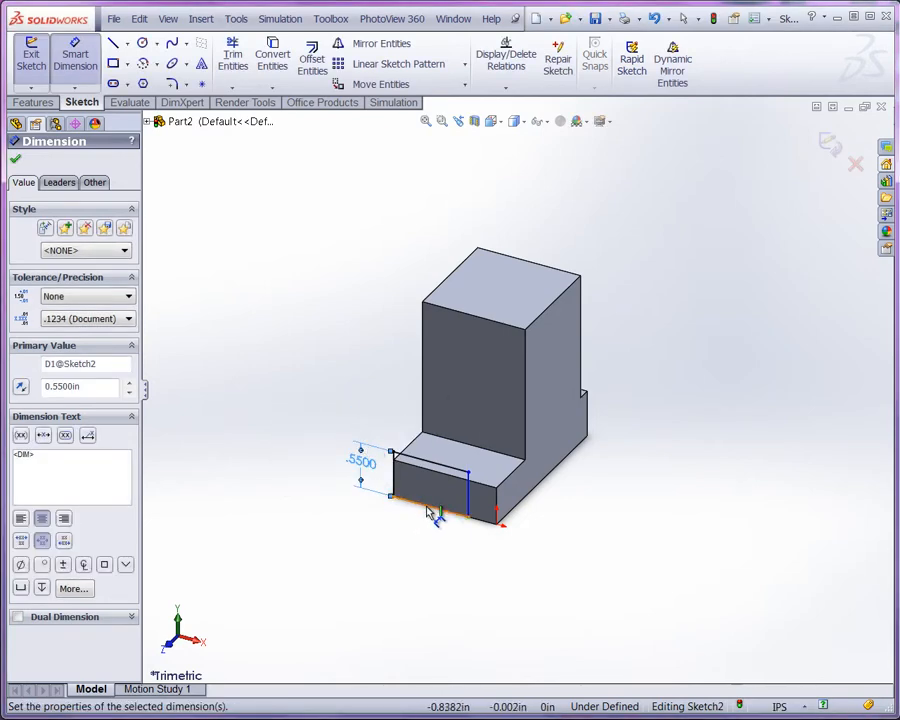
Step: Dimension the rectangle's bottom side as .775 in and finish dimensioning
click(430, 513)
click(423, 537)
text(.)
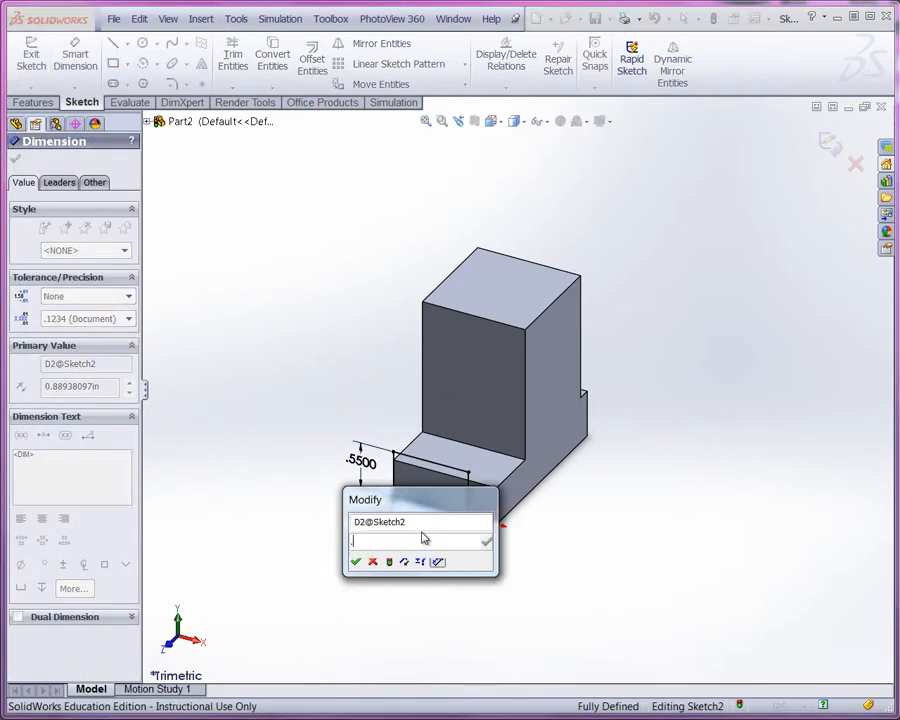
text(775)
key(Return)
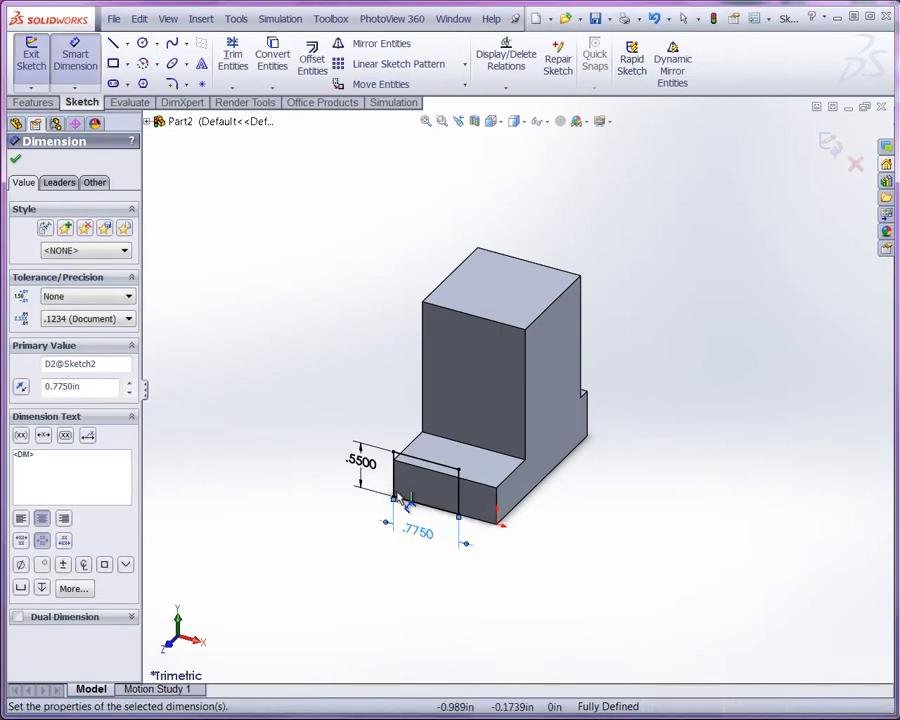
click(16, 159)
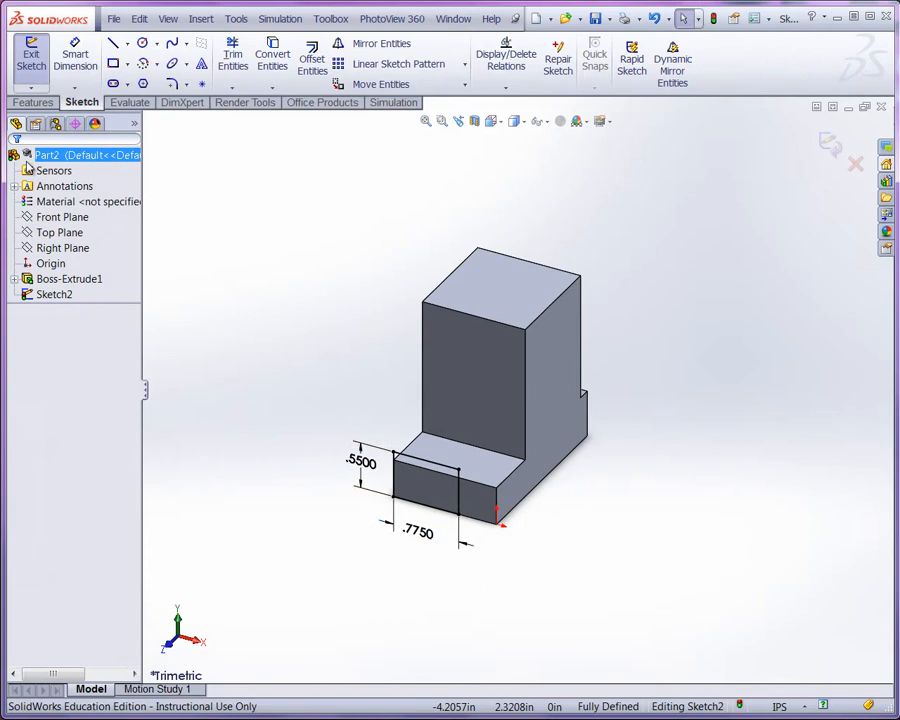
Step: Cut the rectangle through the whole part with an Extruded Cut set to Through All
click(35, 102)
click(257, 58)
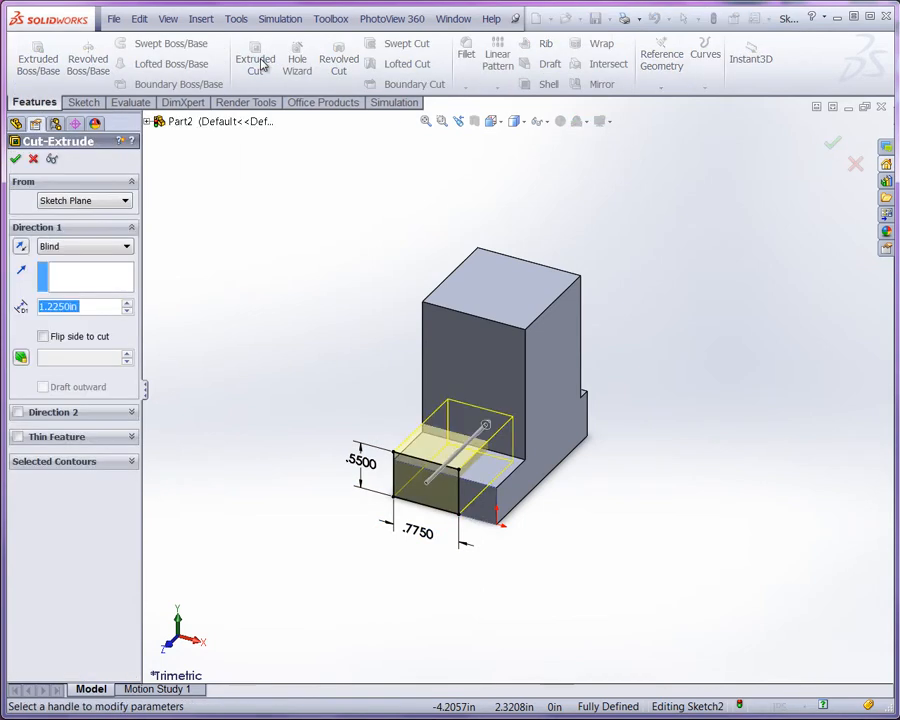
click(101, 247)
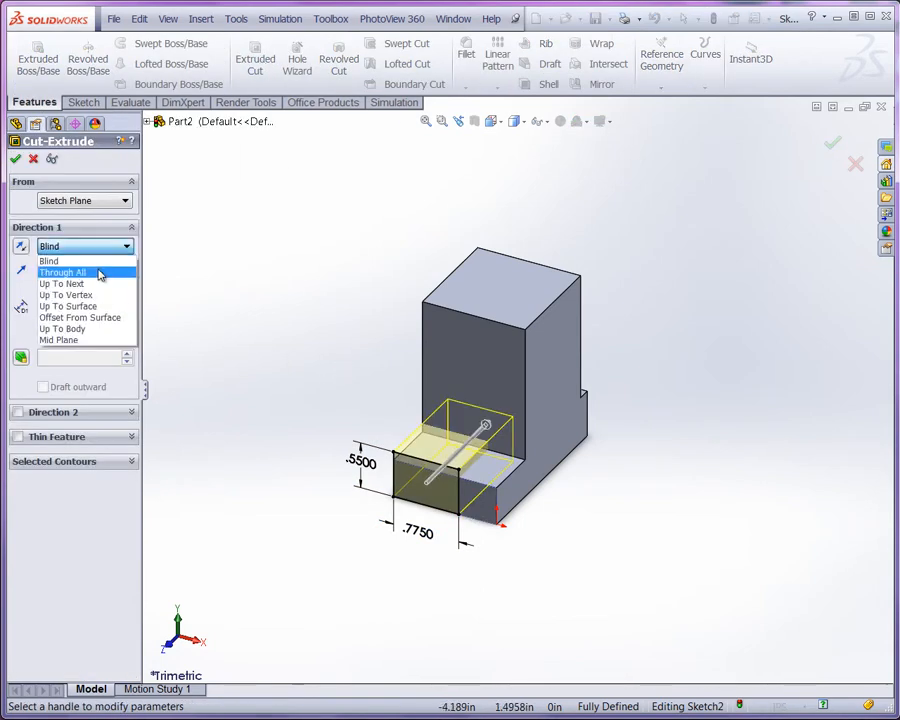
click(98, 272)
middle_drag(301, 386, 313, 356)
middle_drag(417, 330, 300, 356)
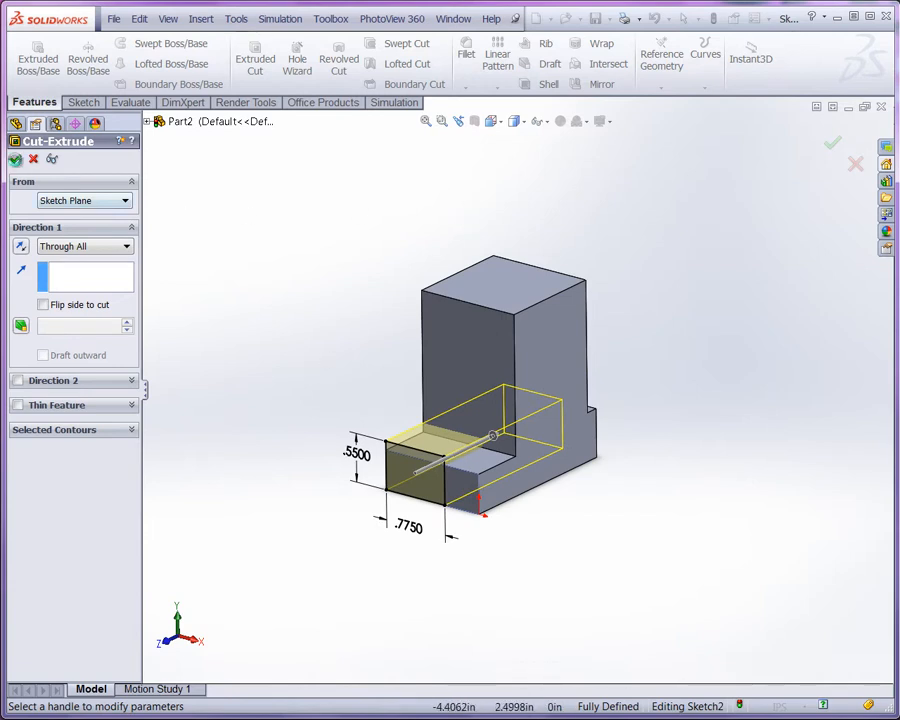
click(15, 159)
middle_drag(331, 503, 325, 554)
click(316, 430)
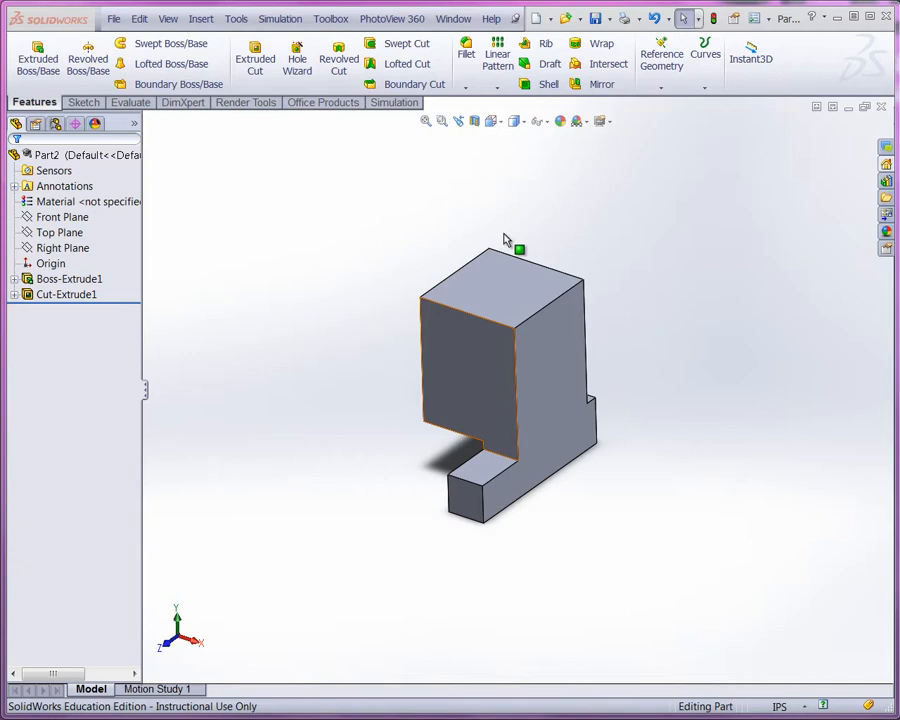
Step: On the tall front face, start a sketch and draw a vertical centerline about 2.47 in long that extends beyond its top and bottom edges
click(465, 375)
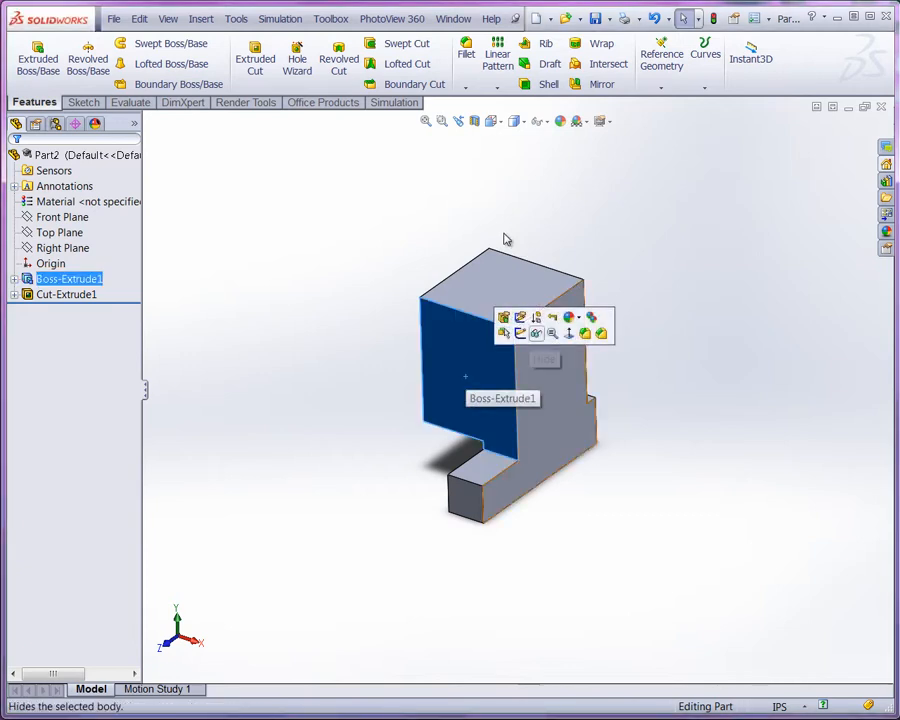
click(520, 333)
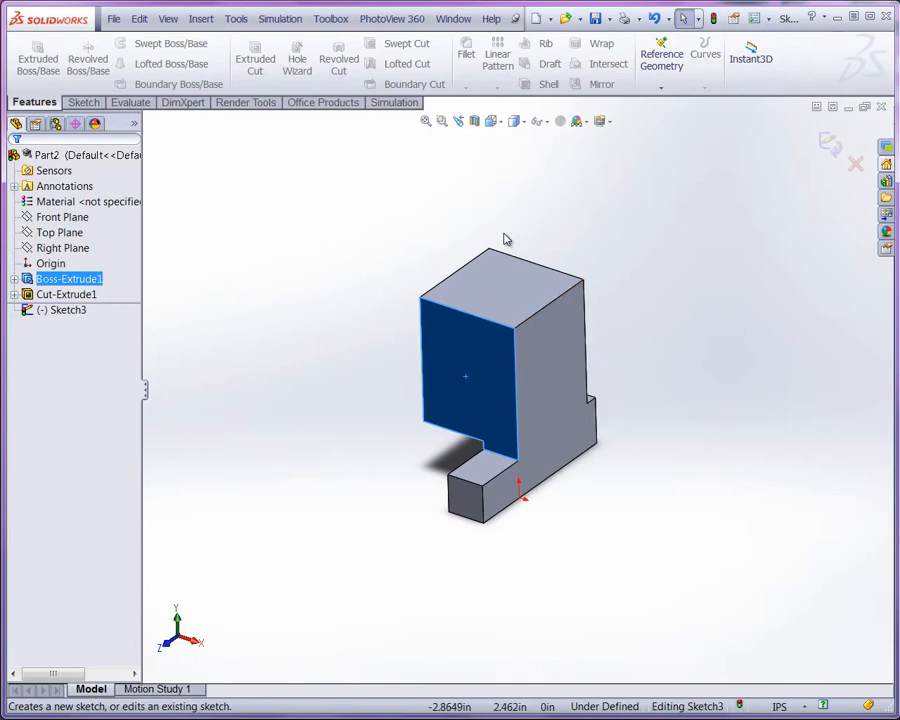
right_click(313, 234)
click(361, 441)
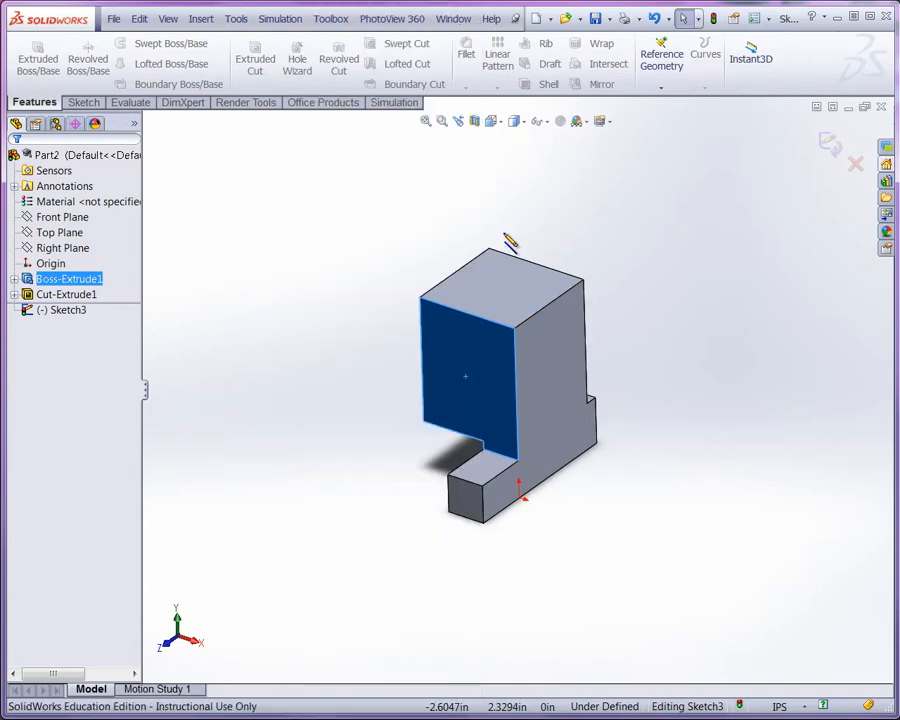
click(444, 241)
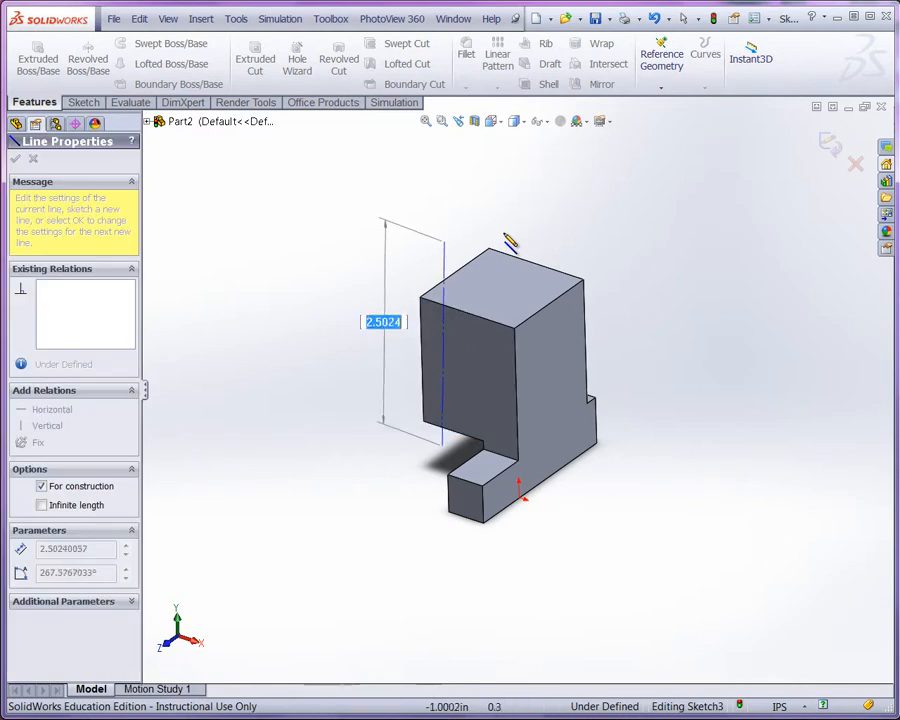
click(450, 445)
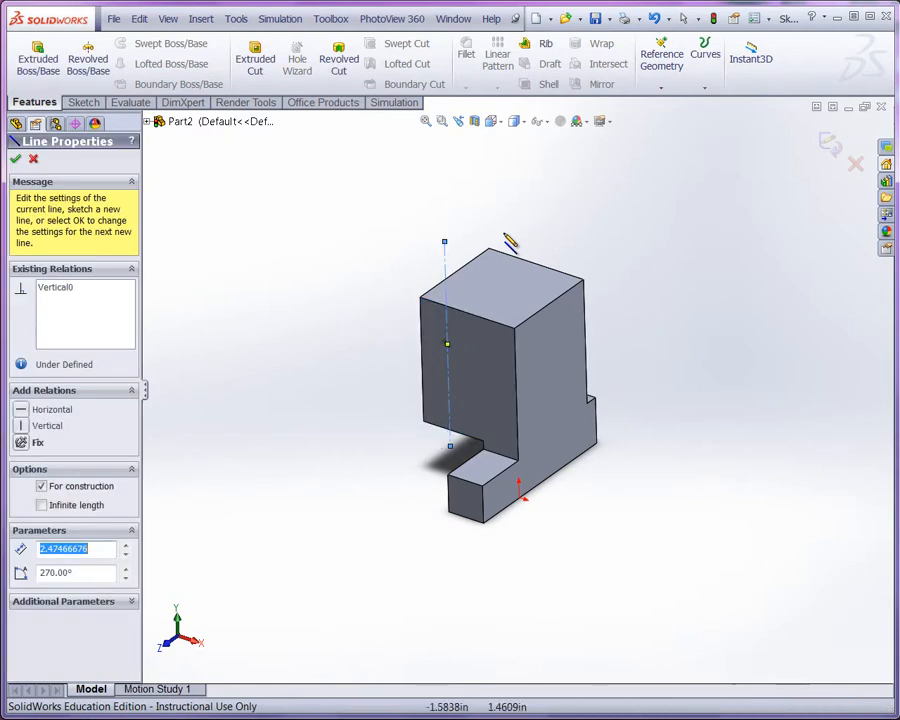
key(Escape)
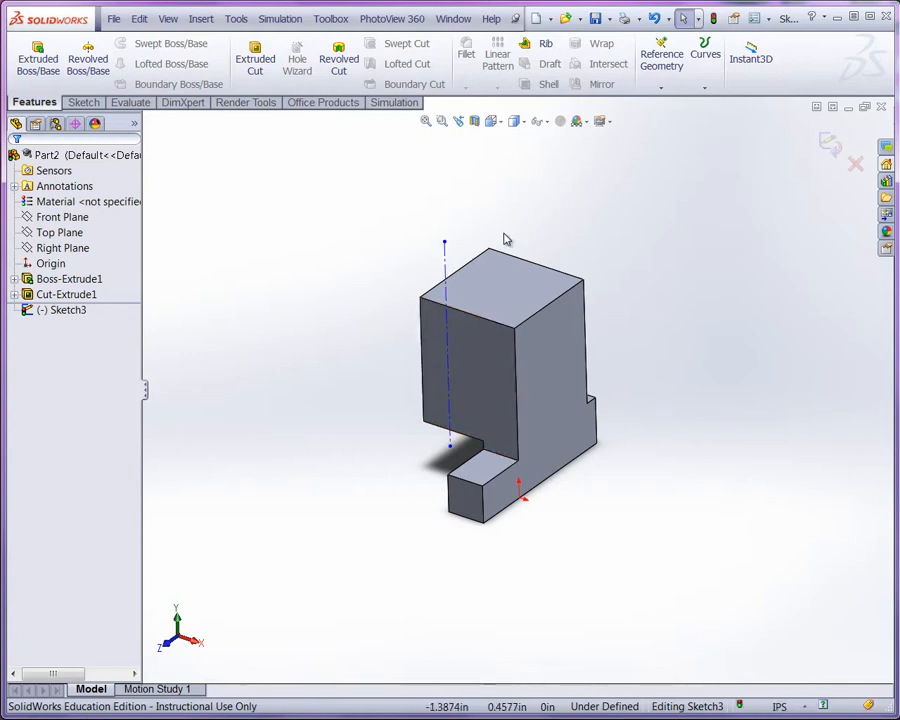
Step: Dimension the horizontal distance from the tall front face's left edge to the vertical centerline as .445 in
right_click(268, 340)
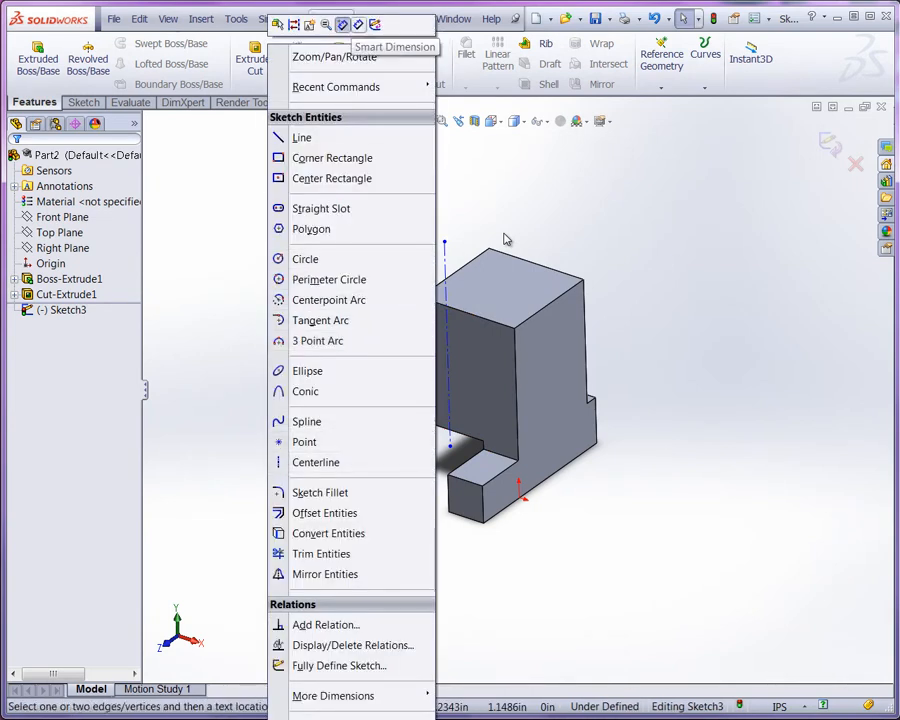
click(342, 24)
click(446, 370)
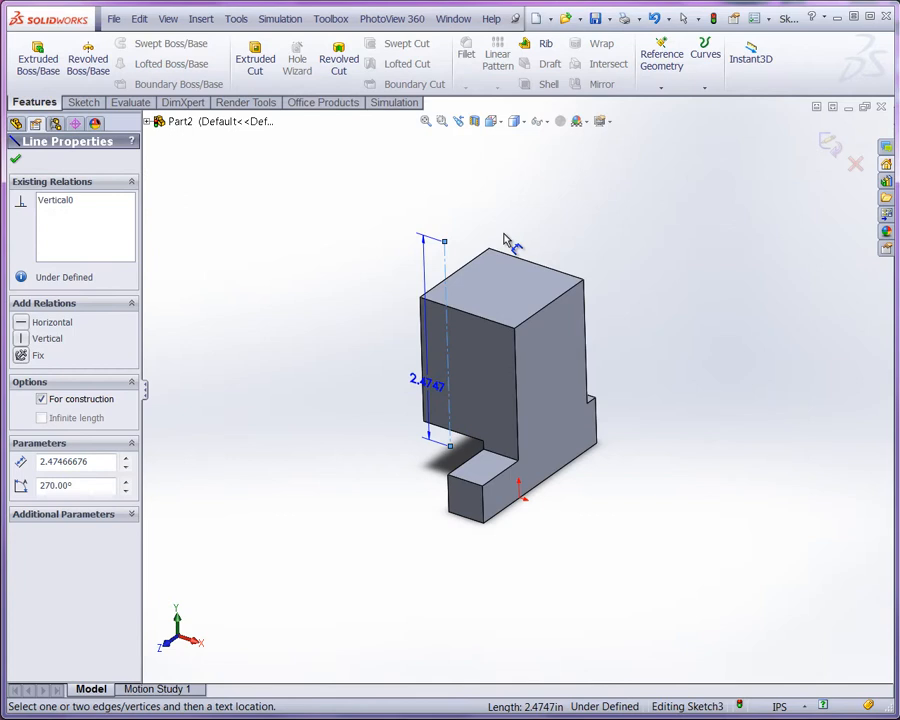
click(422, 380)
click(505, 239)
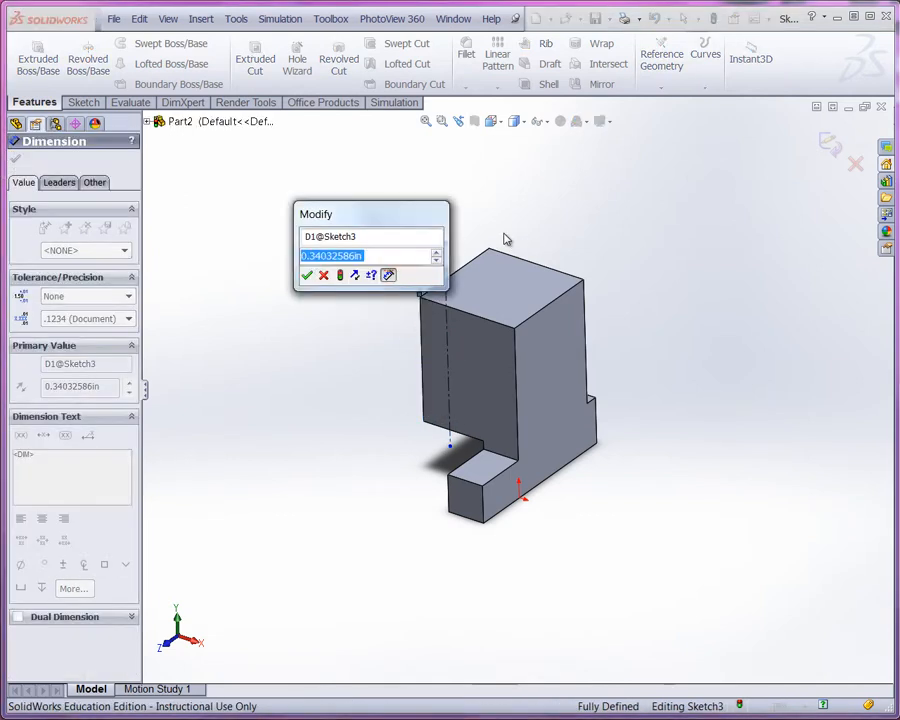
text(.445)
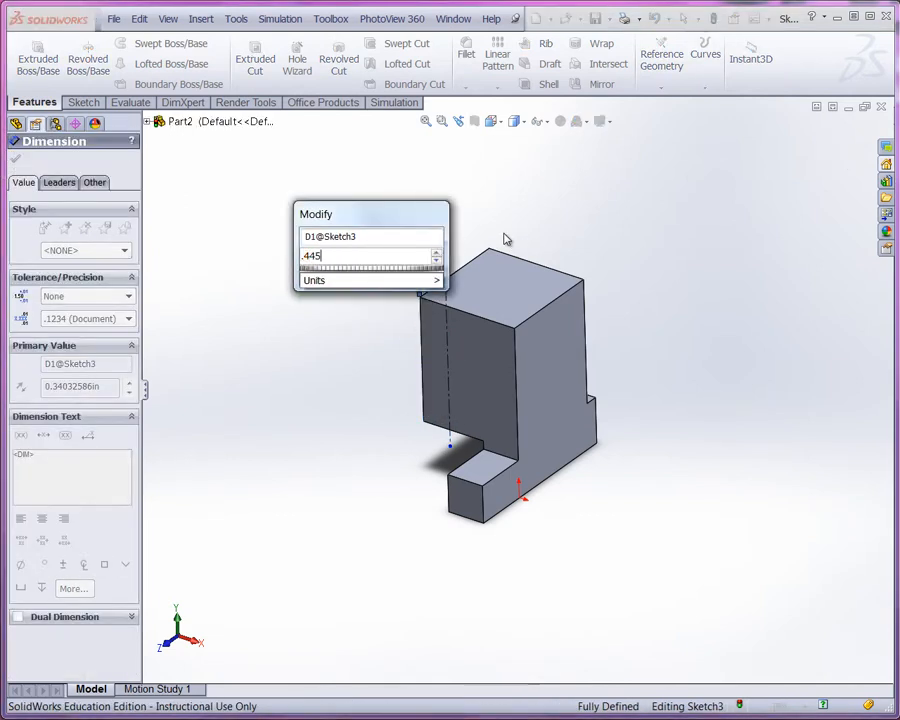
key(Return)
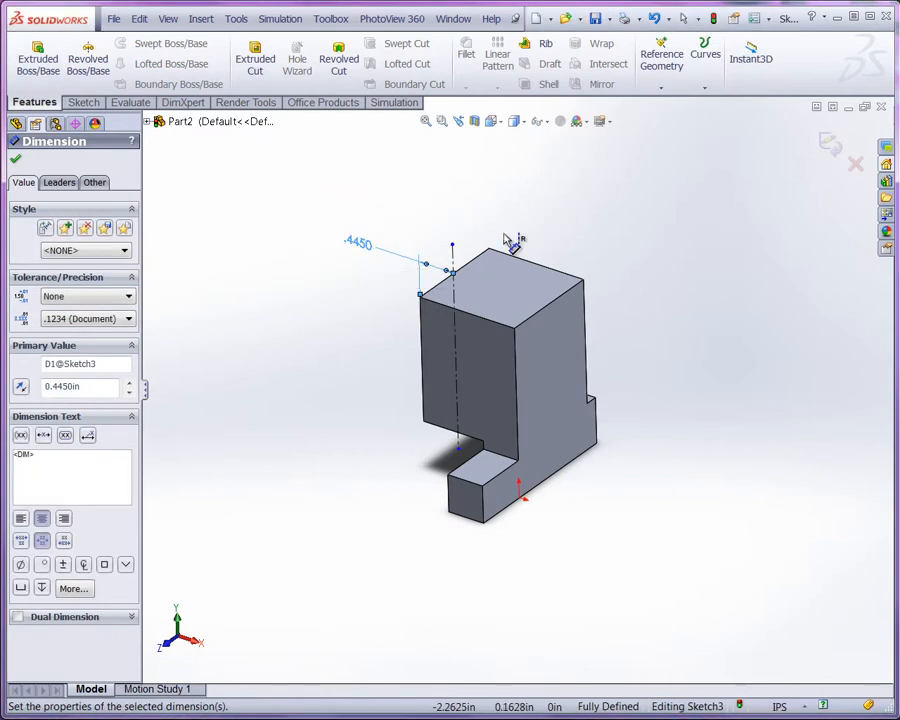
key(Escape)
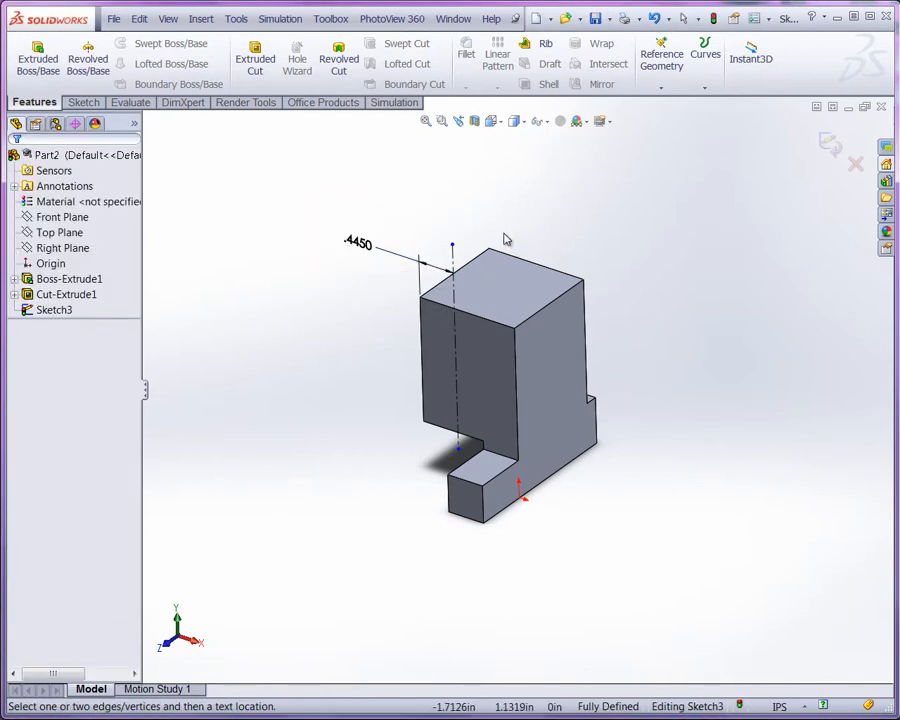
Step: Sketch a closed rectangular profile of lines about 1.04 by 1.20 in, its top and right sides on the tall front face's edges
right_click(505, 239)
click(418, 350)
scroll(510, 242, down, 3)
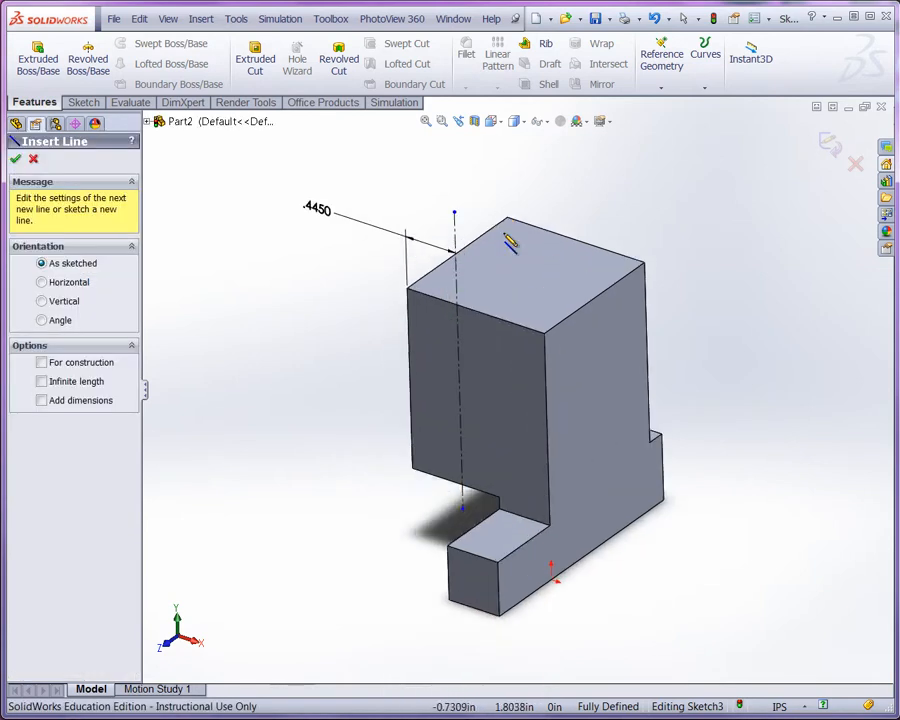
scroll(510, 242, down, 3)
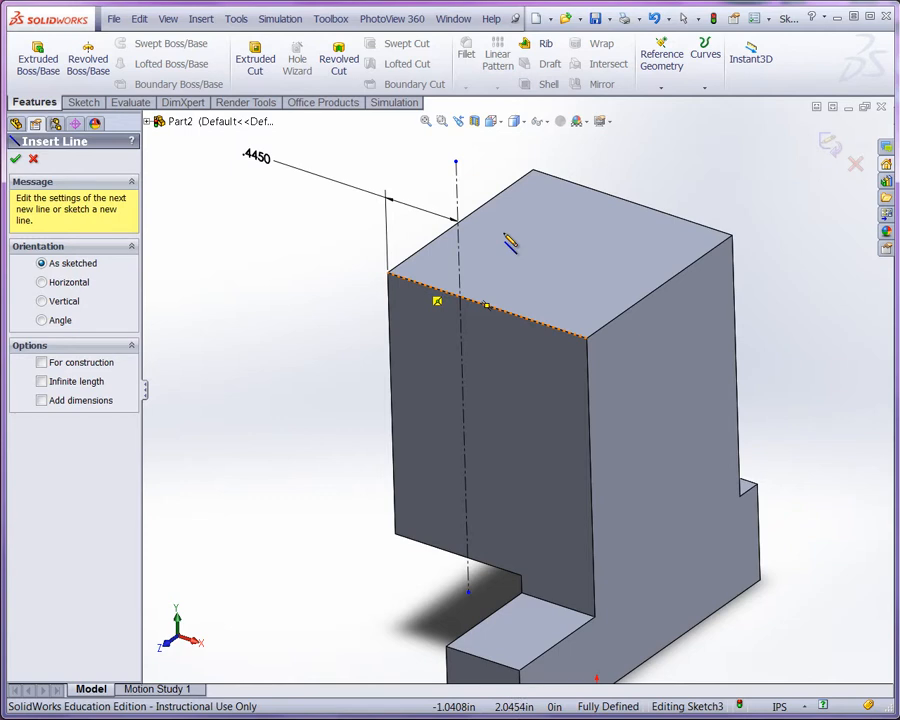
click(420, 282)
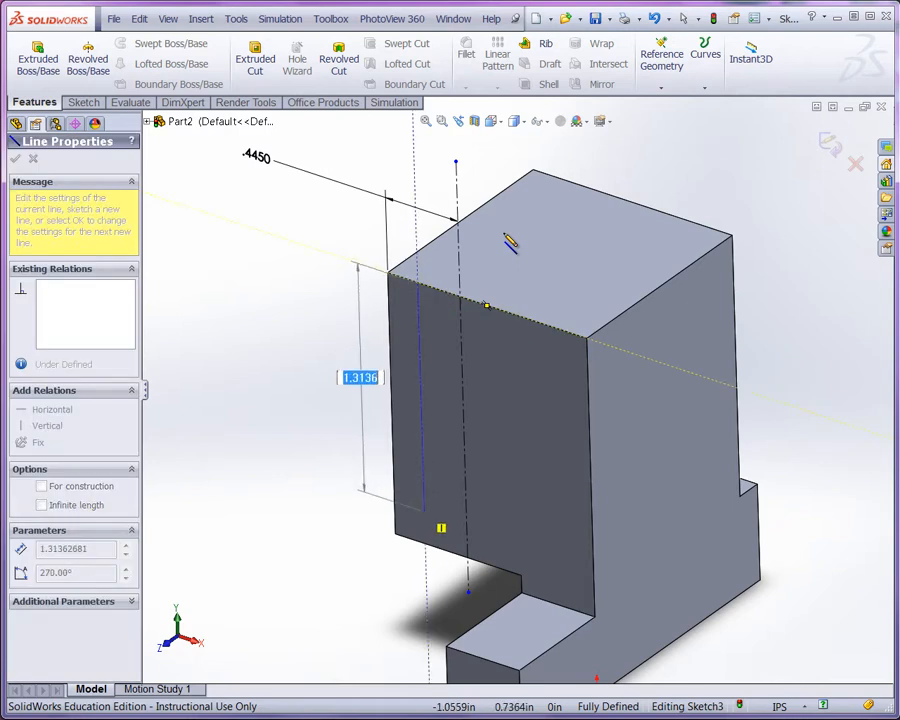
click(423, 490)
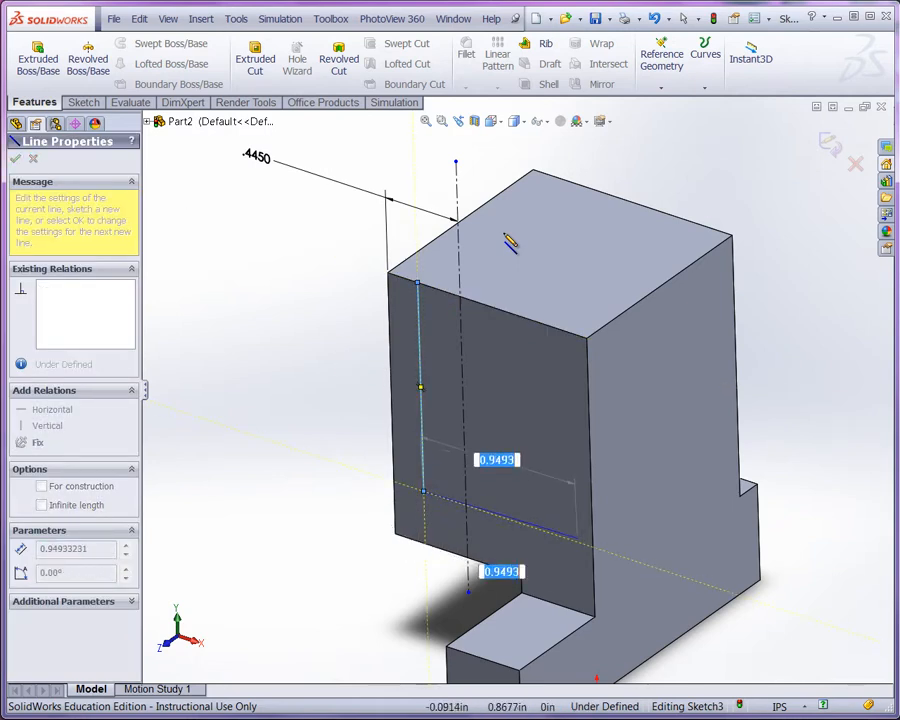
click(593, 545)
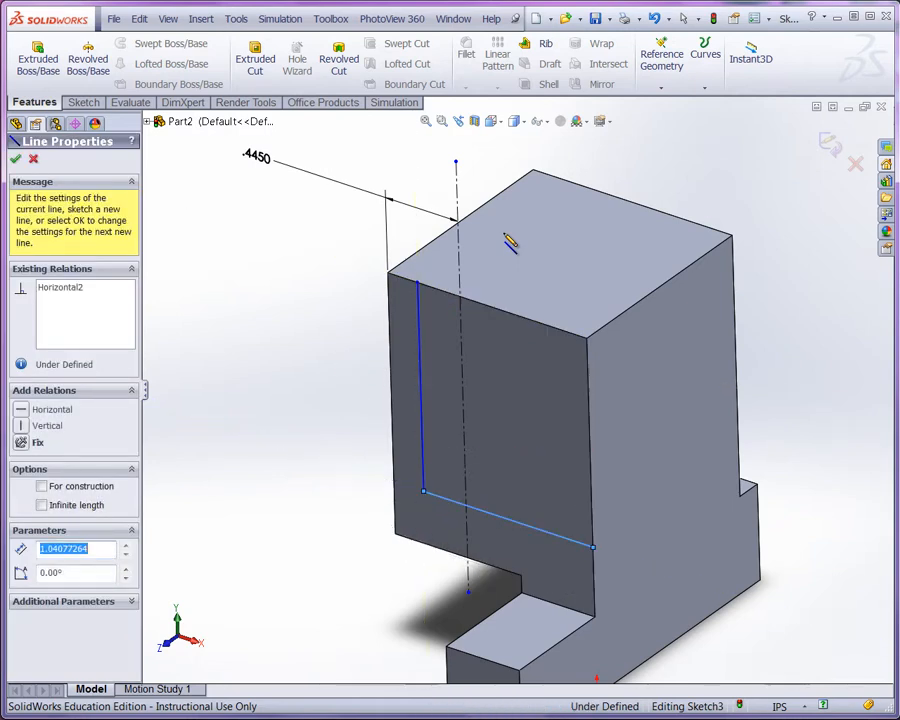
click(587, 340)
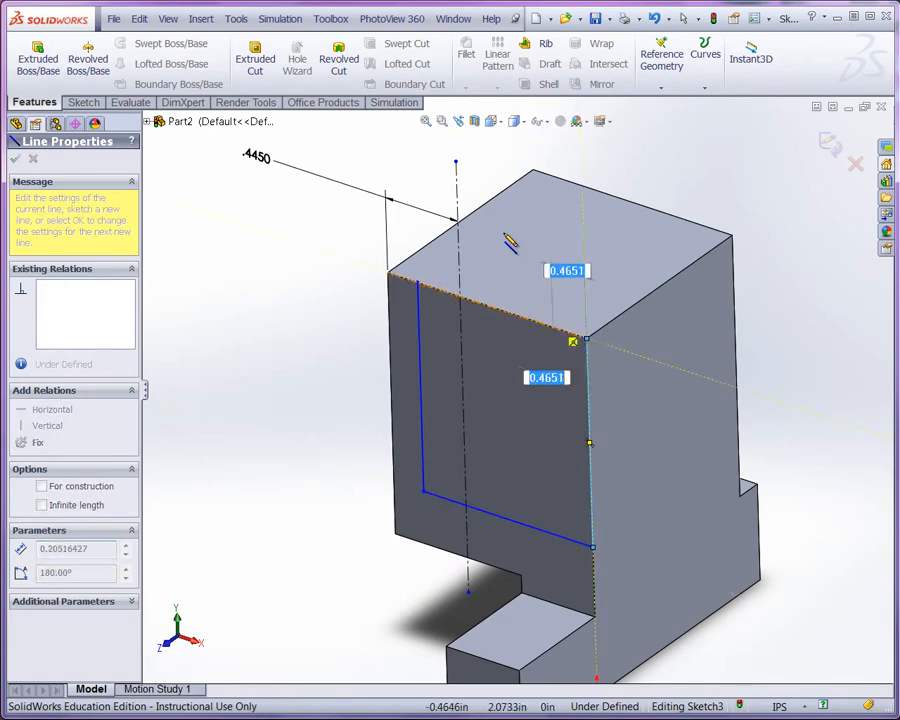
click(508, 241)
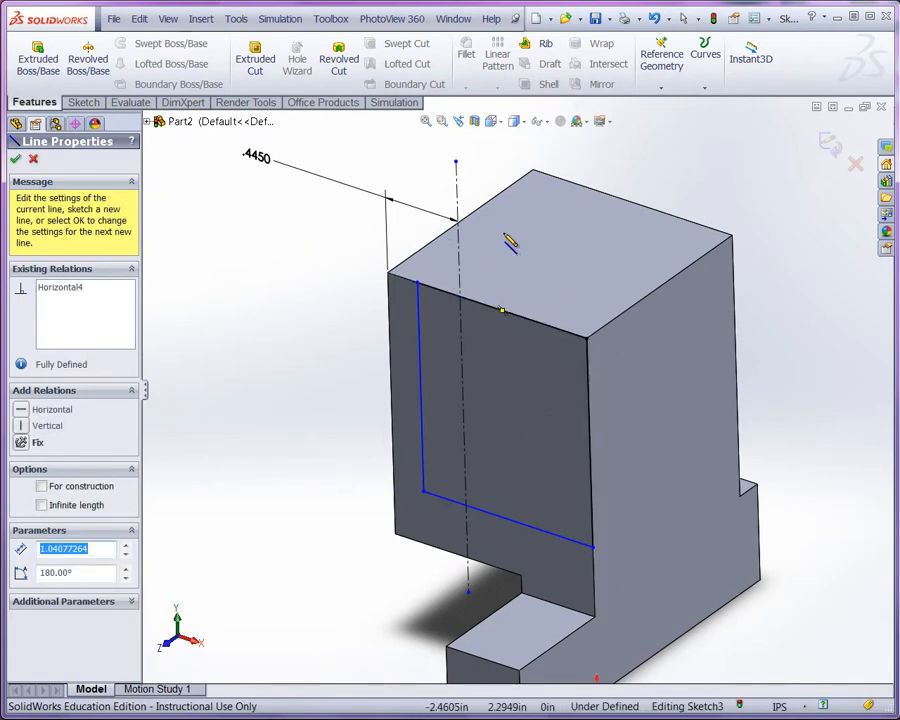
right_click(506, 239)
key(Escape)
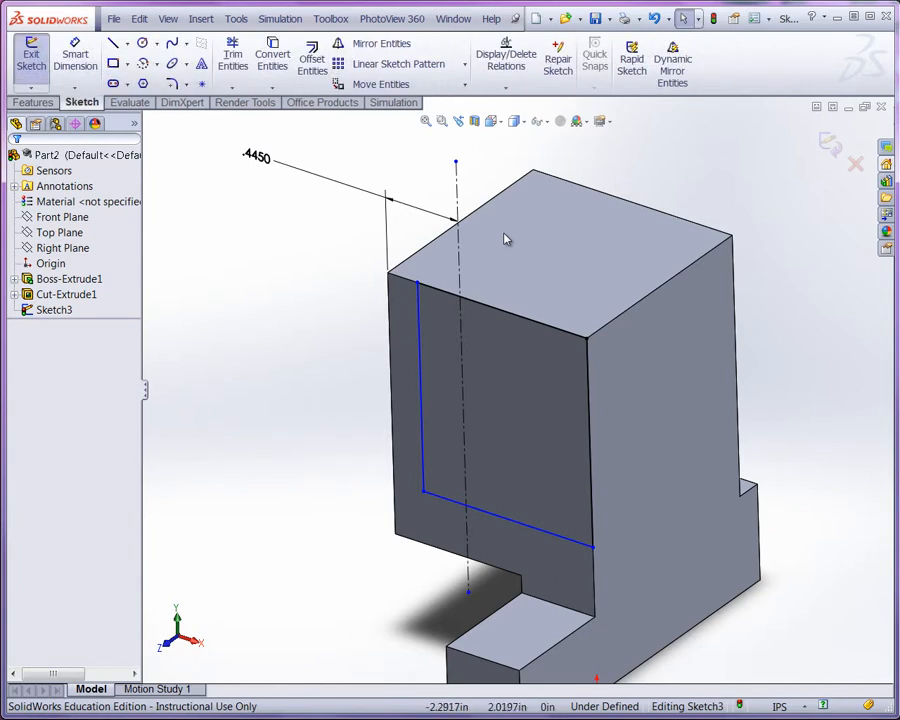
Step: Round the profile's lower-left corner with a 0.40 in sketch fillet and move its radius dimension outside the part
click(172, 84)
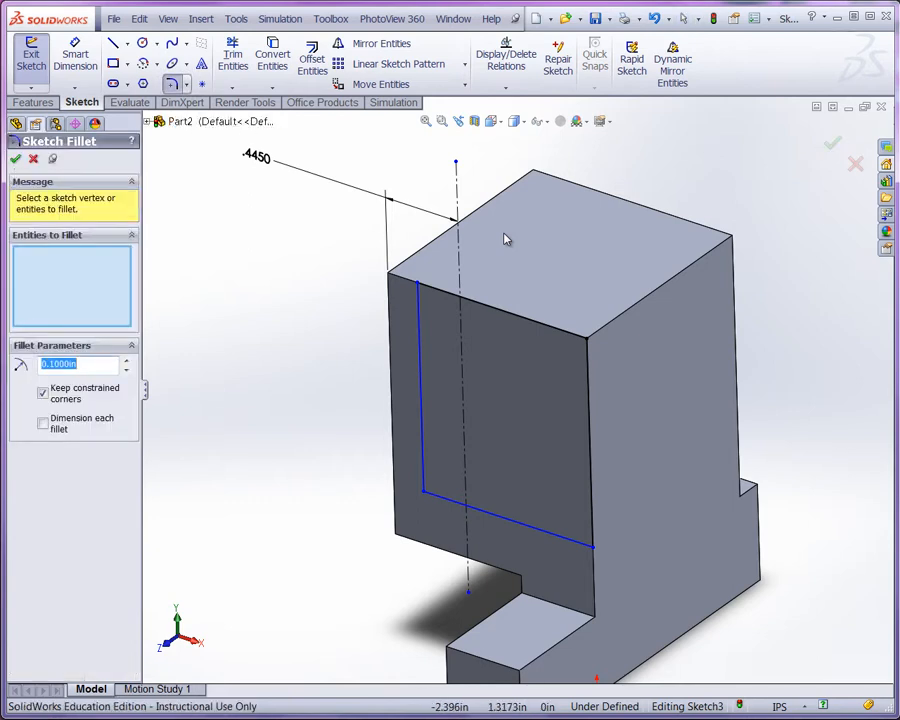
text(.40)
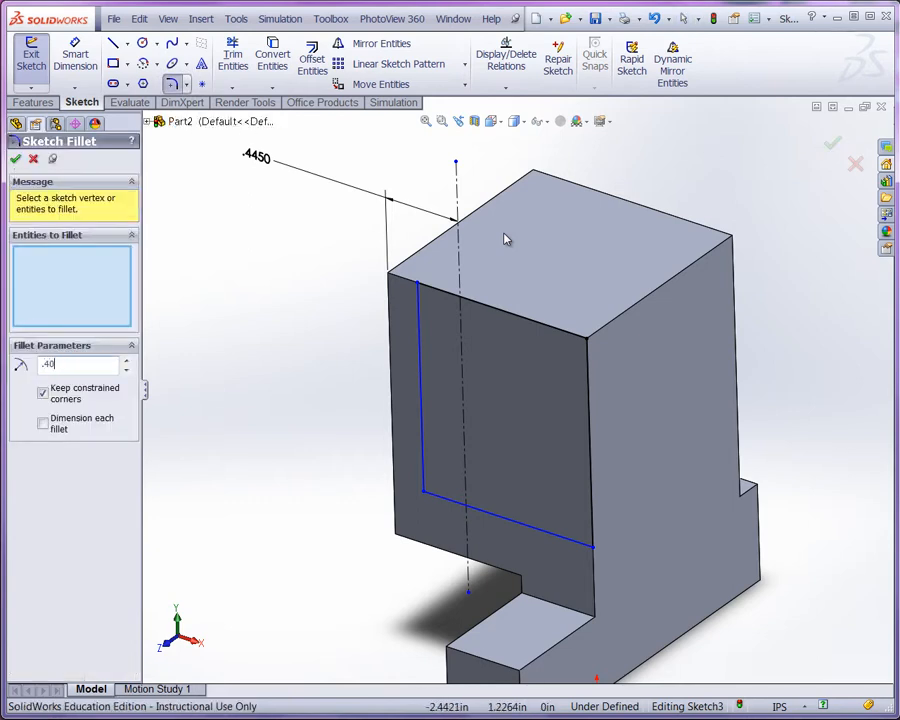
key(Return)
click(422, 457)
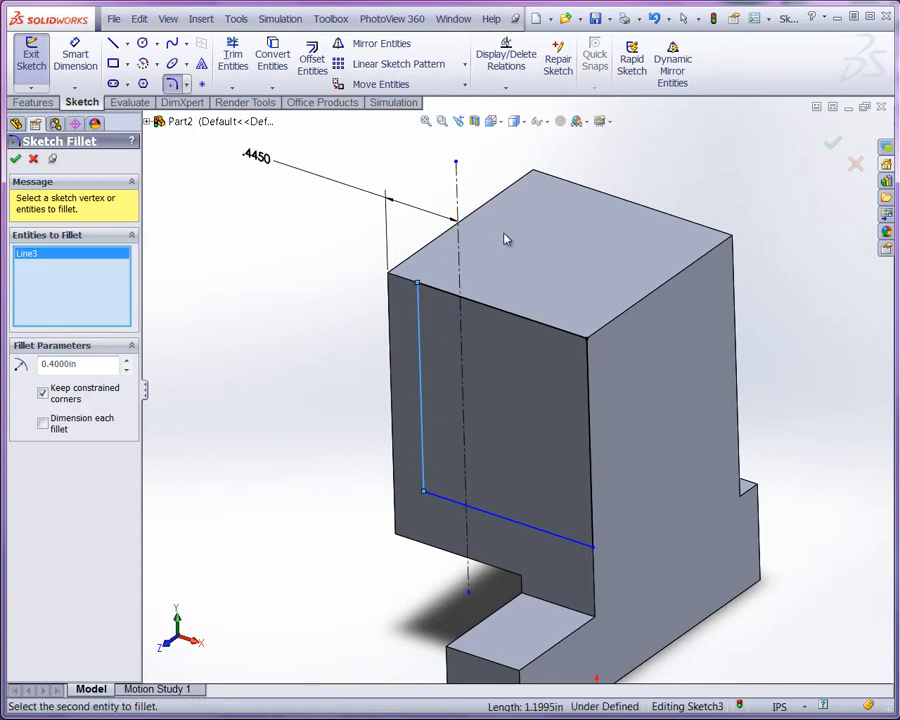
click(540, 530)
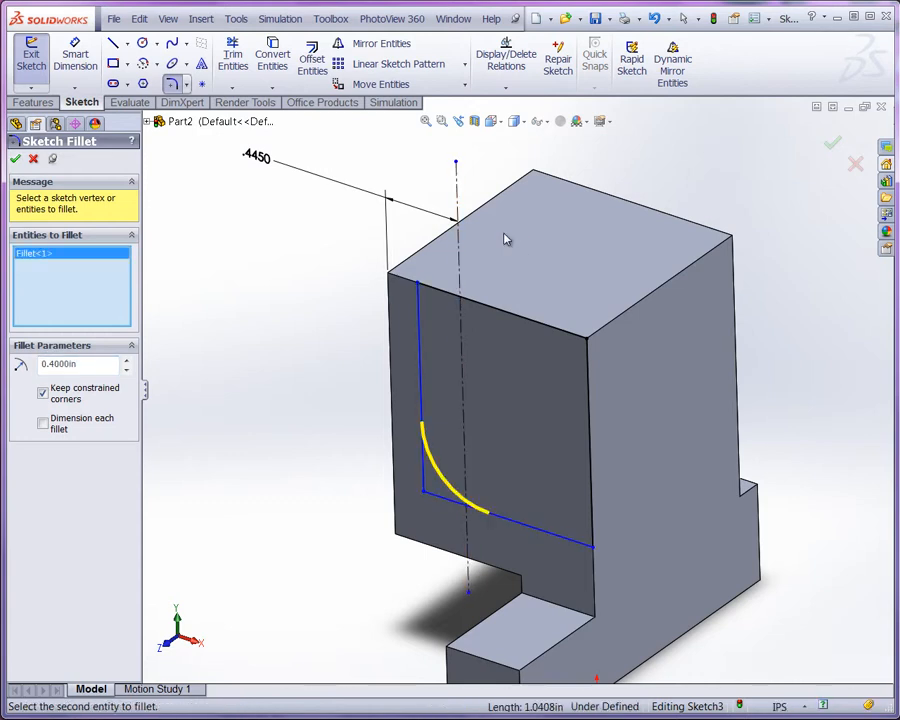
click(15, 159)
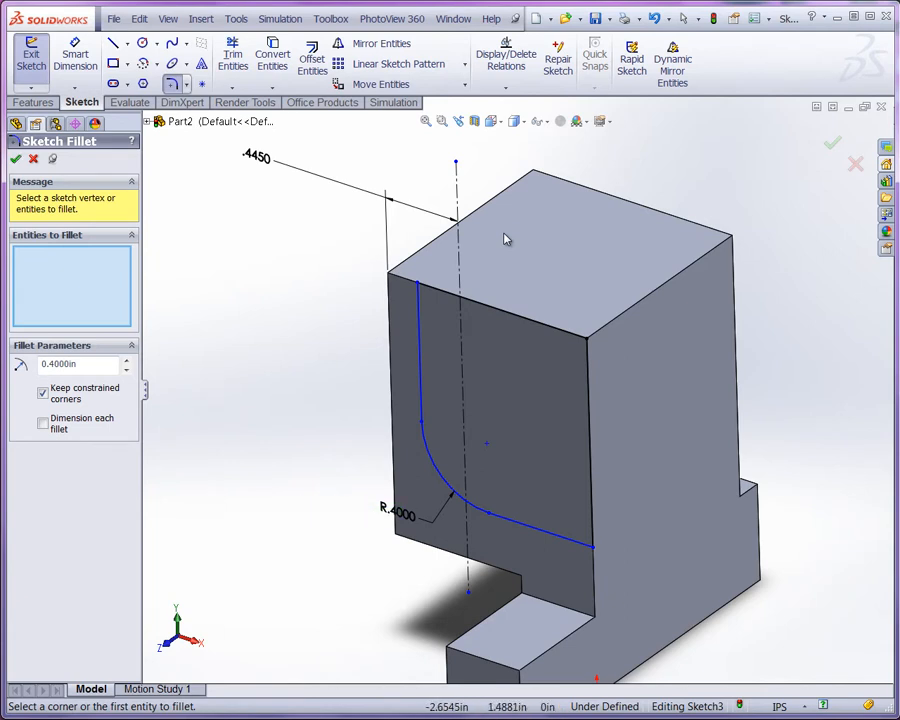
key(Escape)
drag(398, 511, 285, 497)
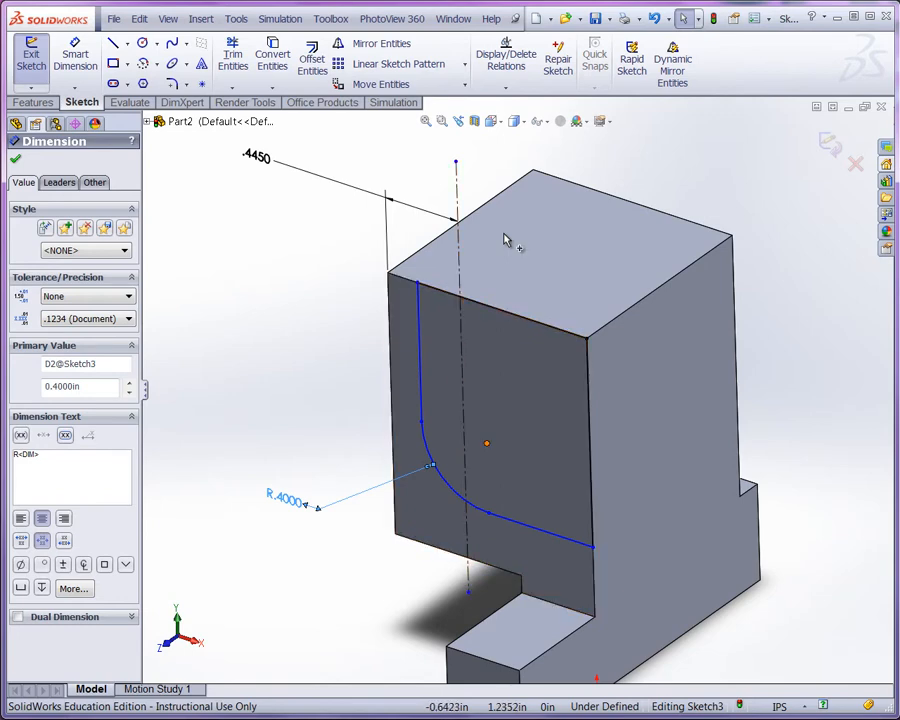
Step: Make the fillet arc's center point coincident with the vertical centerline
click(486, 443)
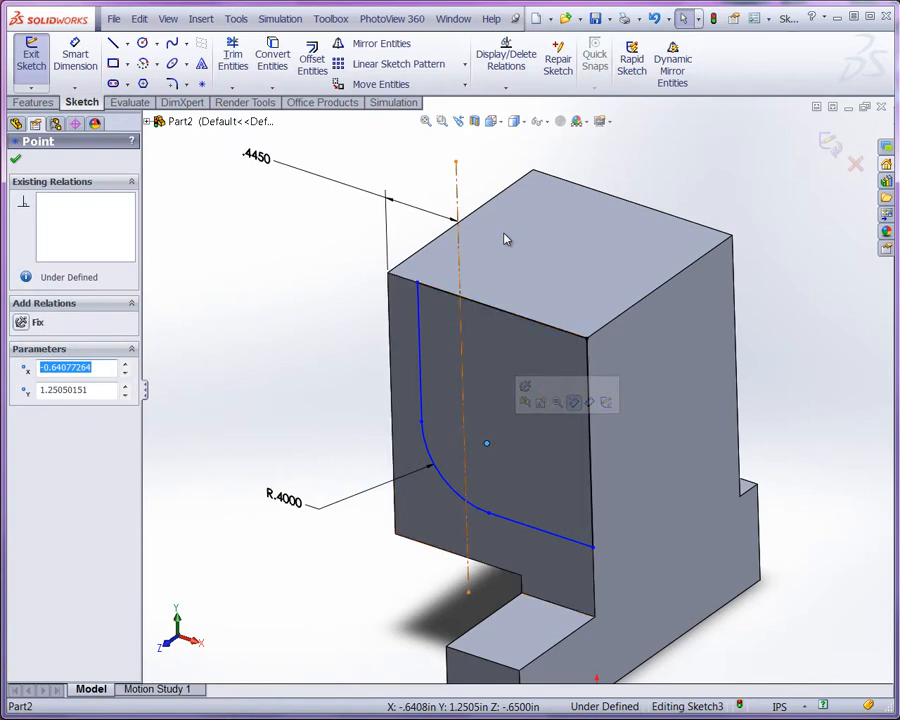
ctrl+click(463, 372)
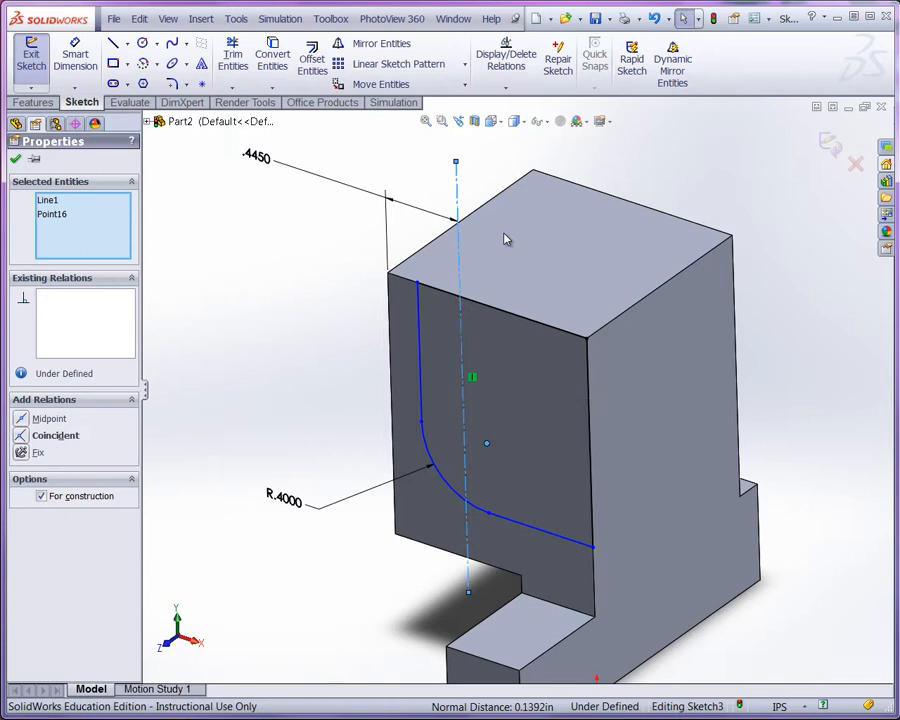
key(d)
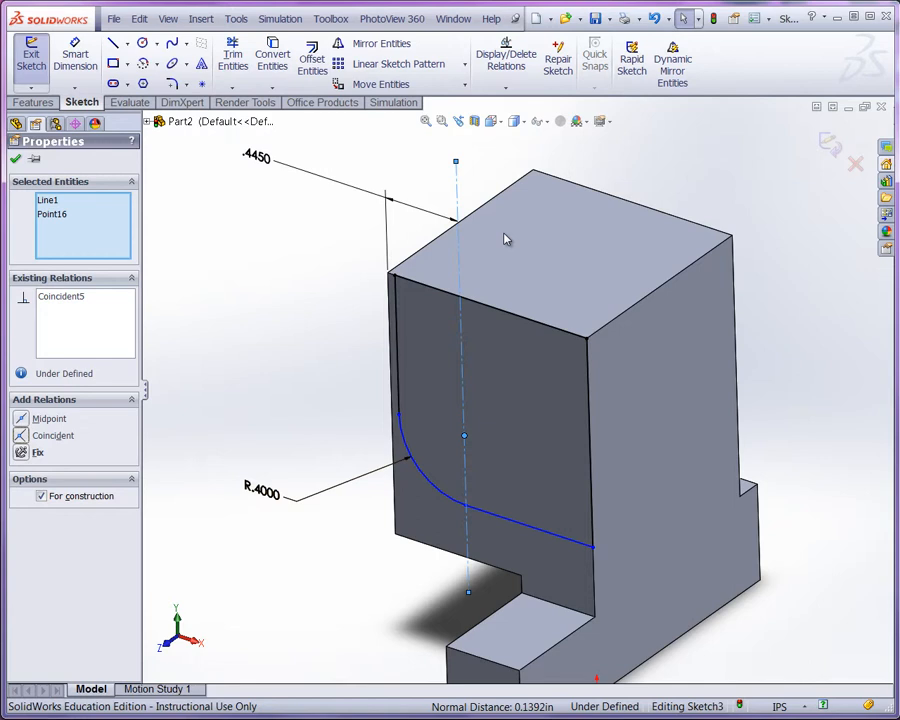
key(Escape)
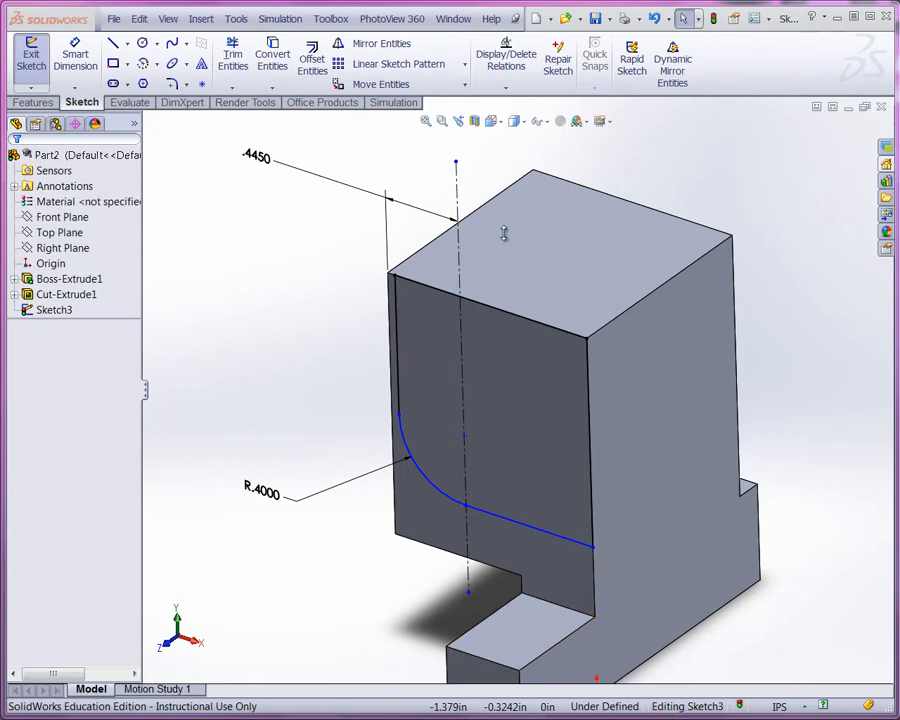
Step: Display the fillet's radius dimension as a diameter and set it to .4 in
click(265, 494)
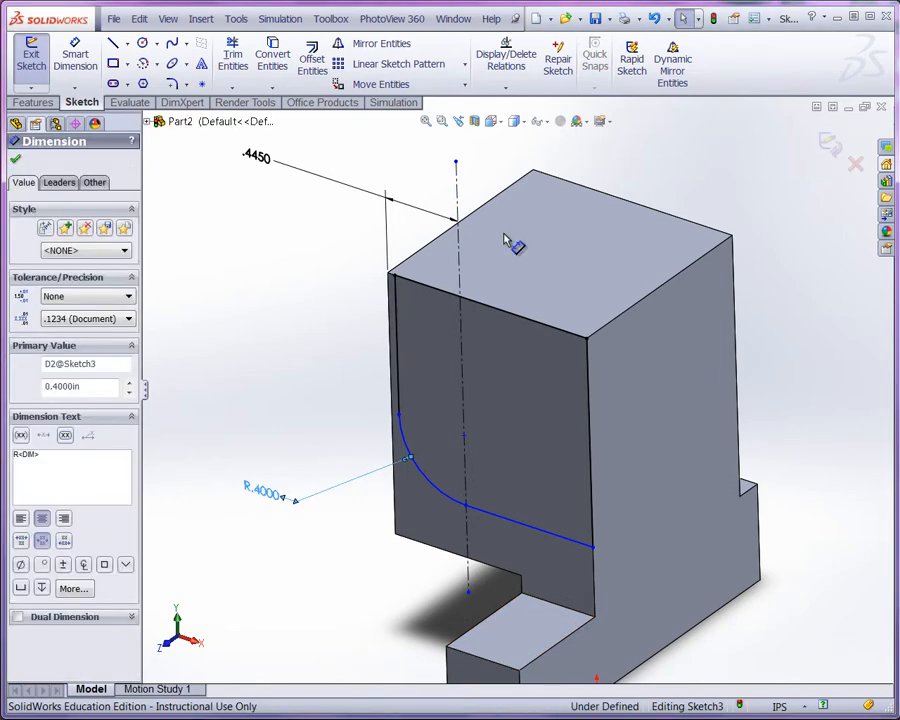
right_click(505, 240)
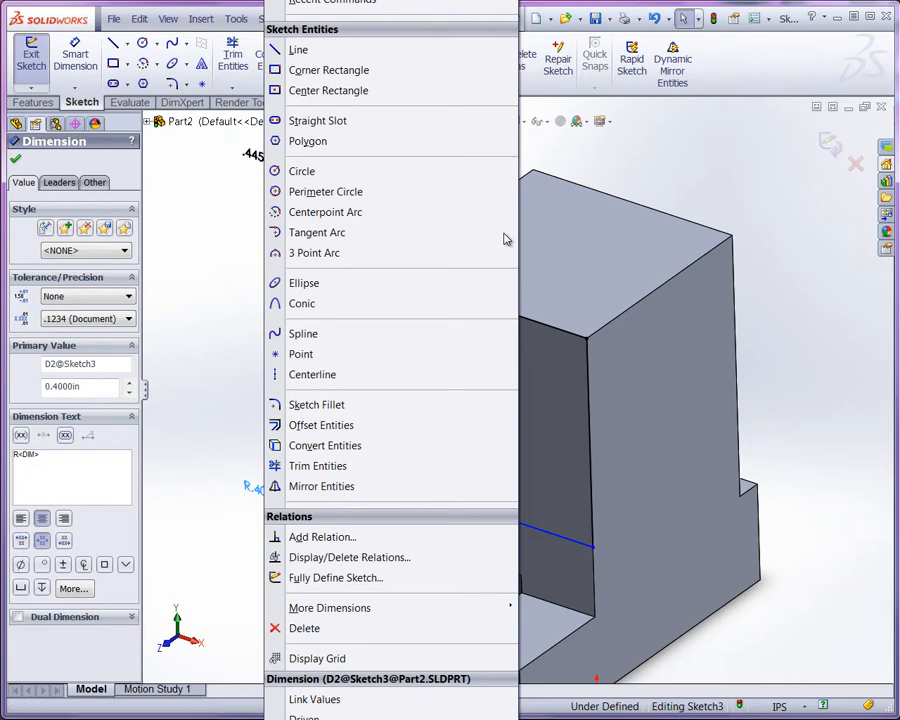
key(Return)
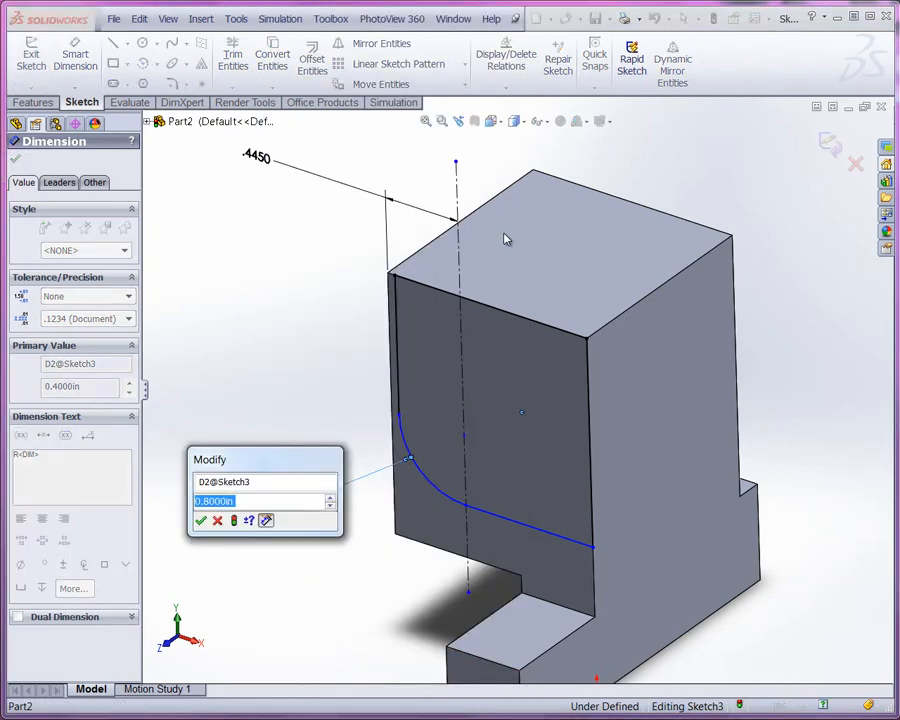
text(.4)
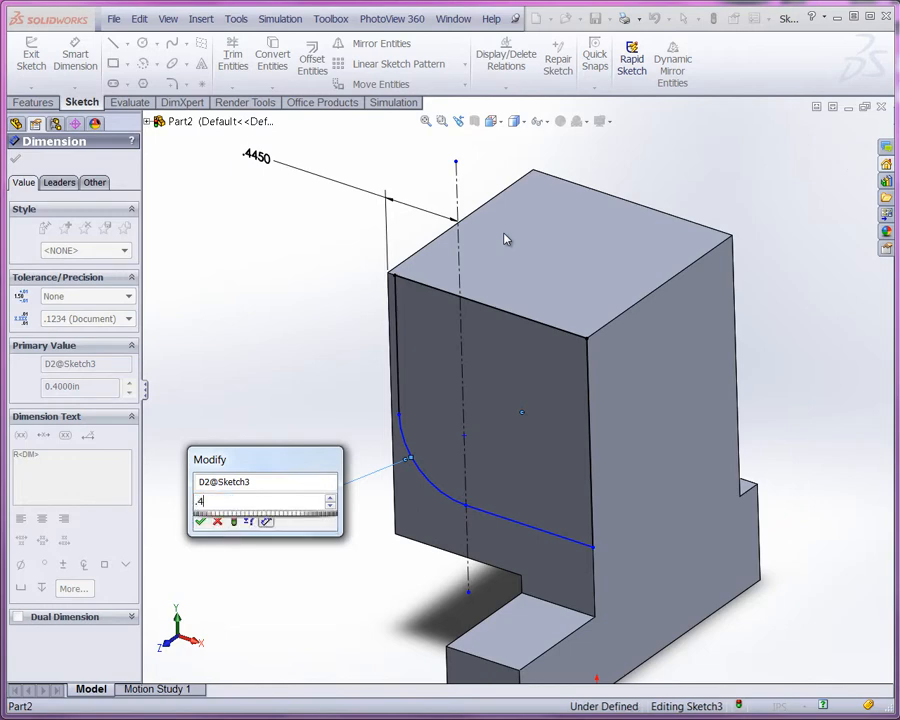
key(Return)
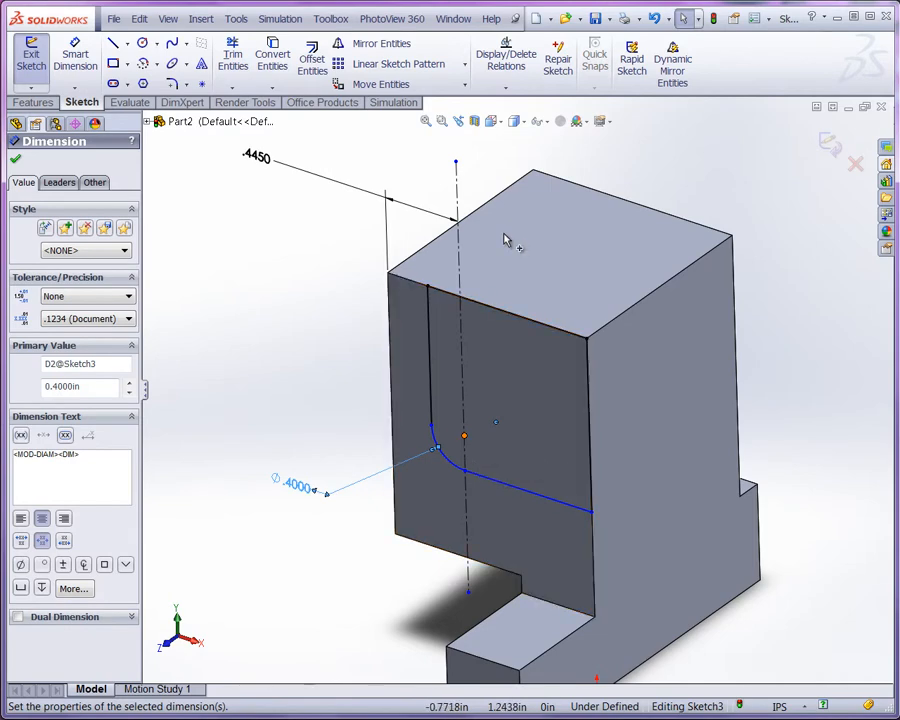
key(Escape)
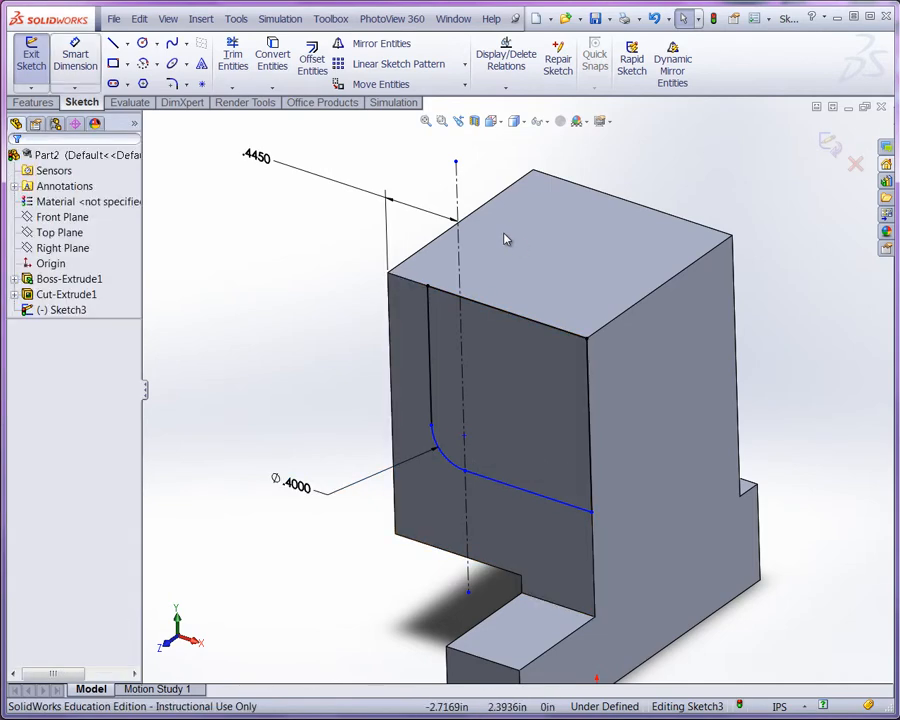
Step: Dimension the arc center's height above the front face's lower-left edge as .400 in, and reposition the diameter and .445 in dimensions
click(75, 57)
click(464, 435)
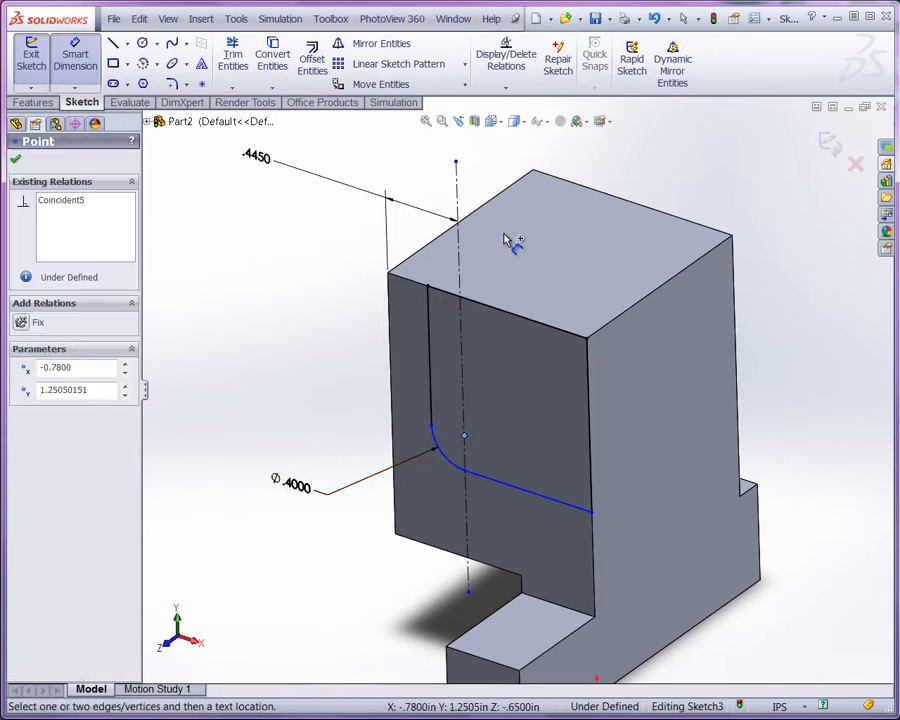
click(460, 560)
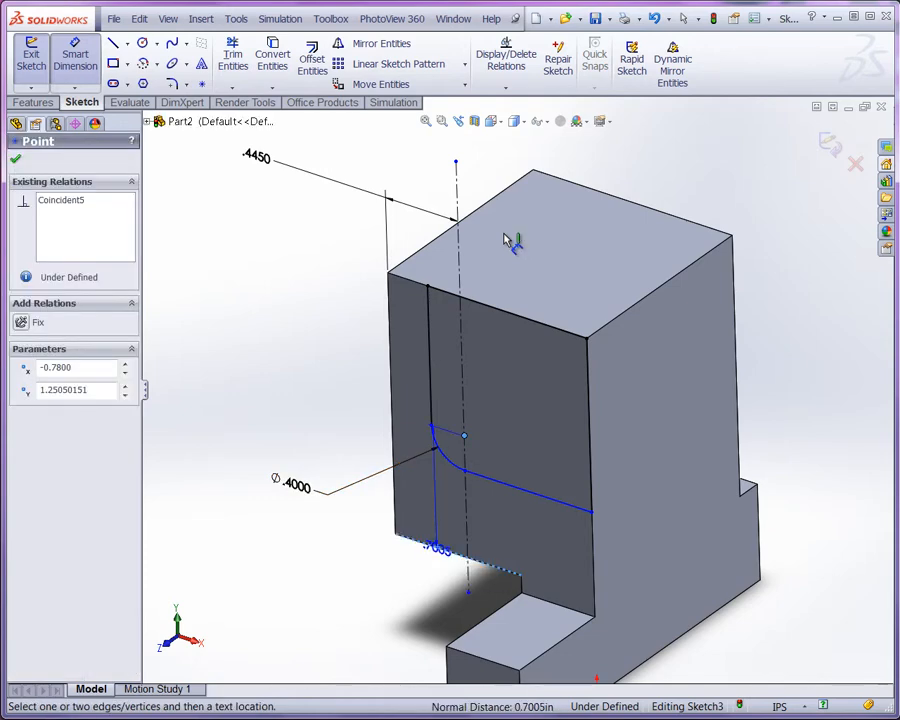
click(320, 452)
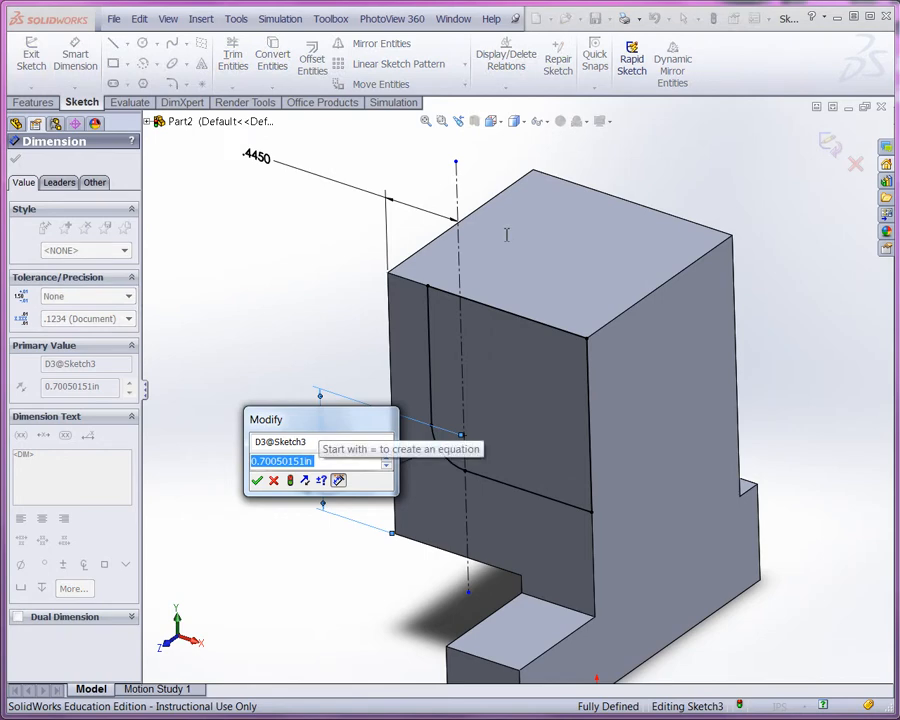
text(.400)
key(Return)
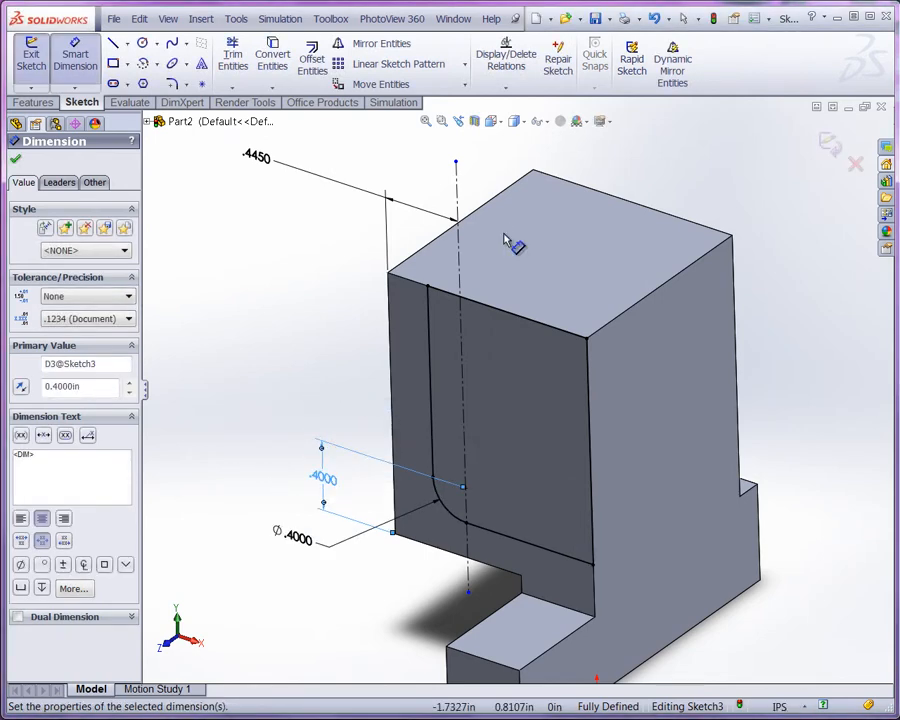
mouse_move(336, 409)
mouse_down()
mouse_move(300, 452)
mouse_move(358, 528)
mouse_move(332, 540)
mouse_move(338, 552)
mouse_up()
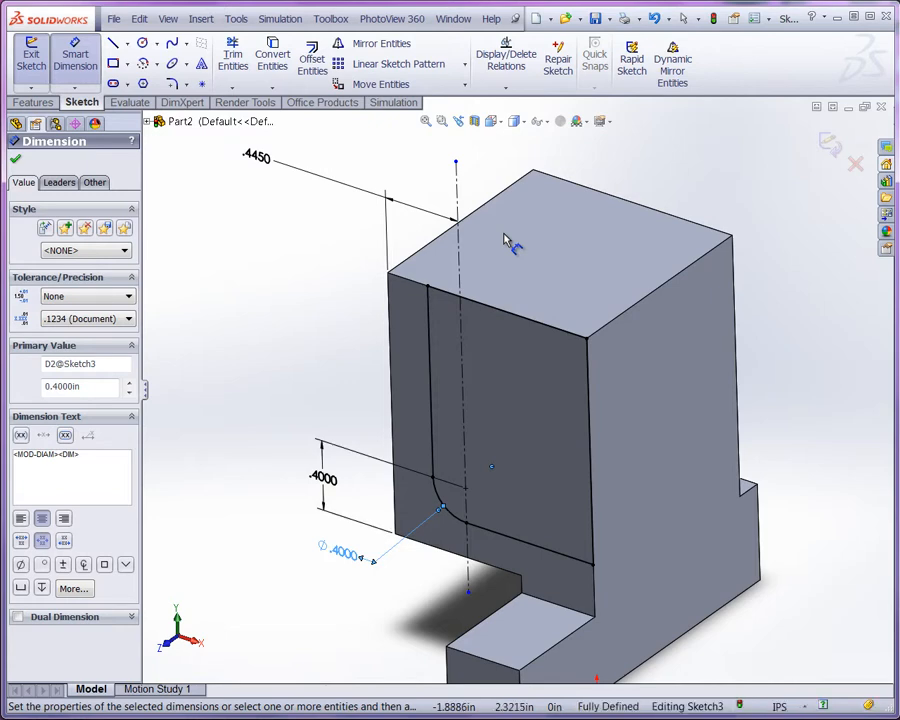
drag(256, 157, 349, 397)
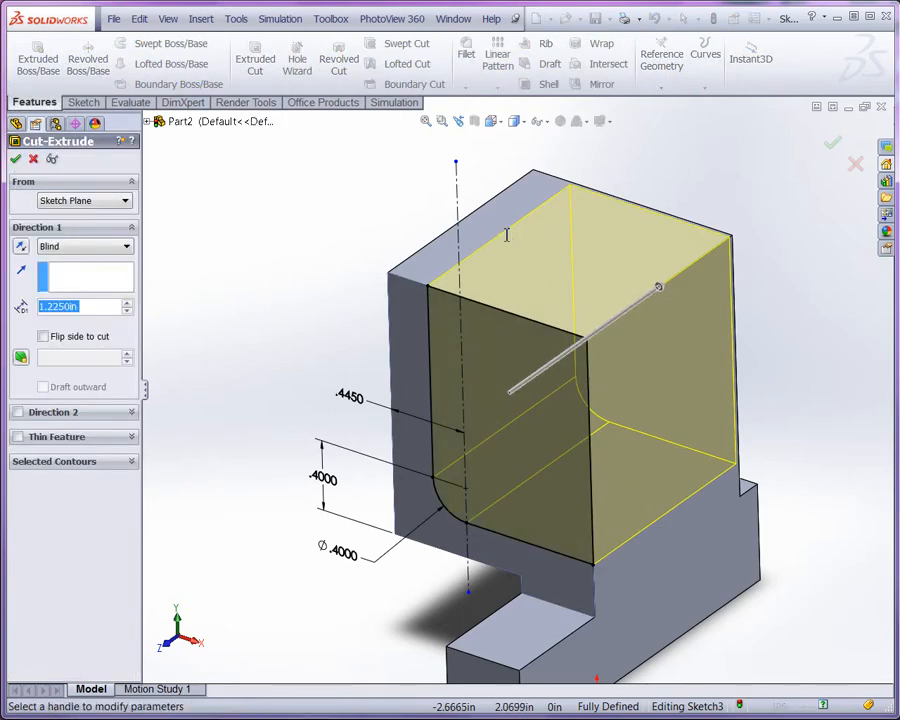
Step: Cut the rounded-corner profile into the block with a Blind Extruded Cut .750 in deep
text(.750)
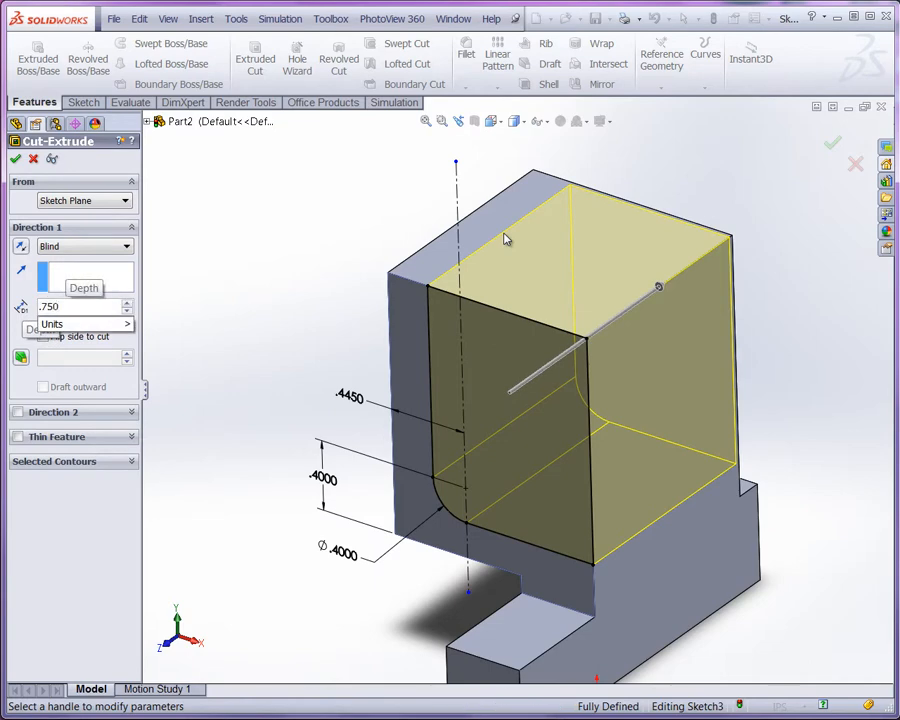
key(Return)
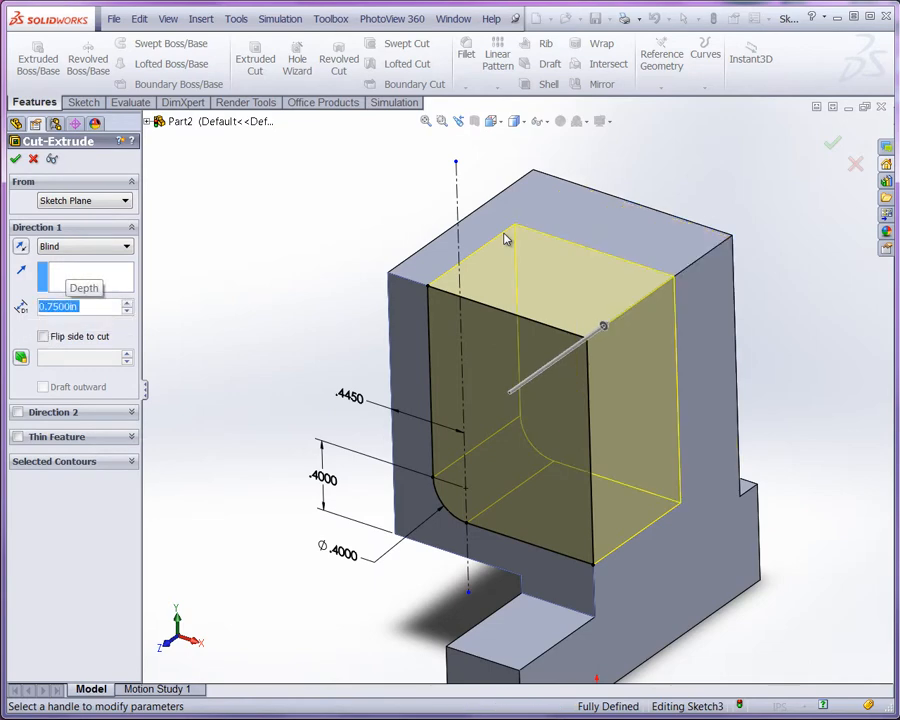
key(Return)
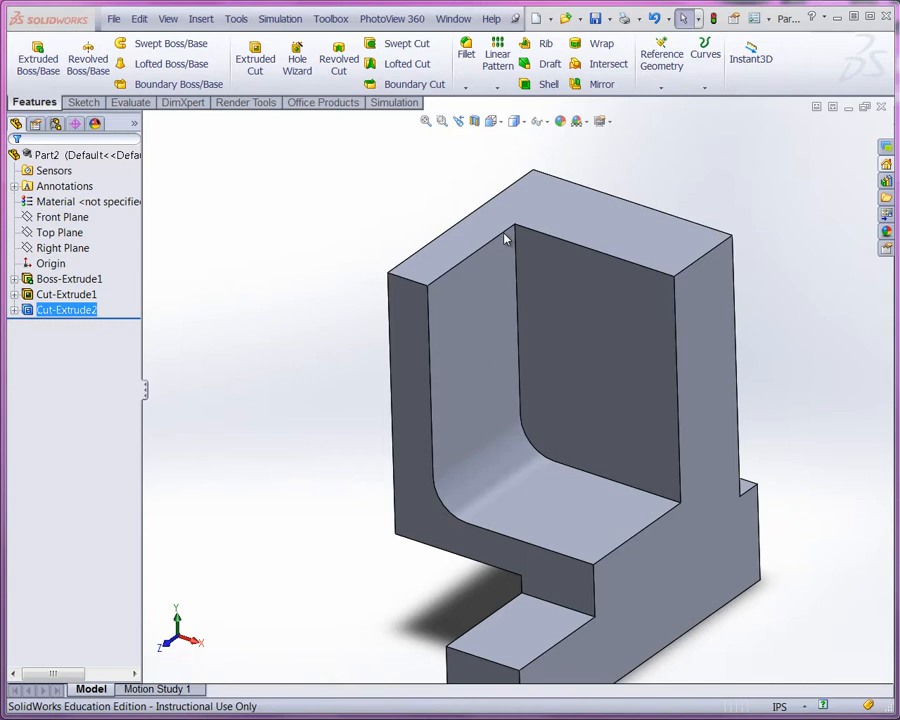
key(Escape)
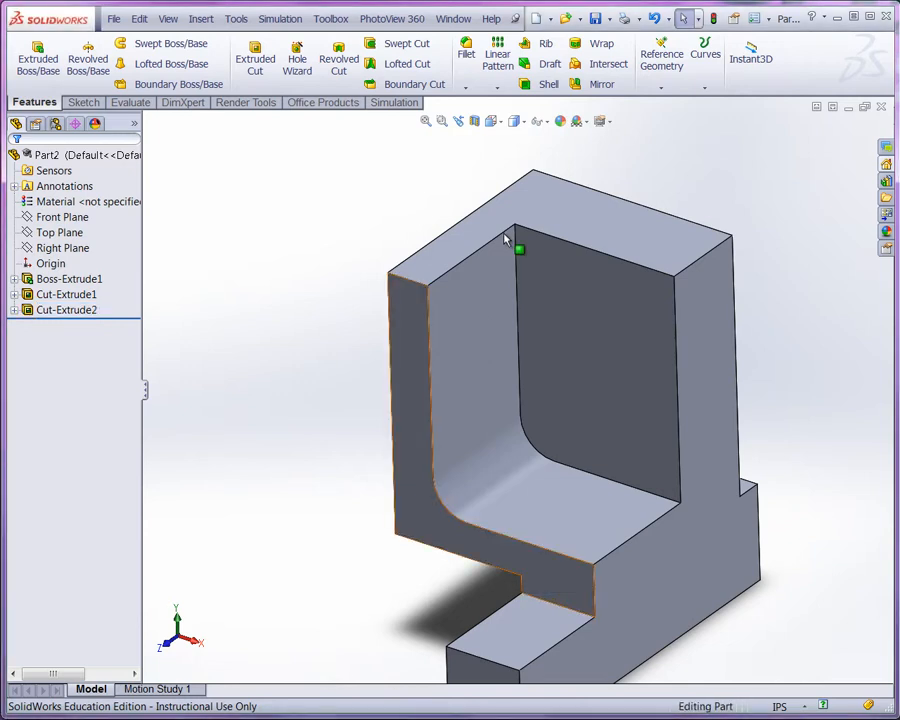
Step: Start a sketch on the front face and convert the pocket's back vertical edge and back bottom edge into sketch lines
click(527, 559)
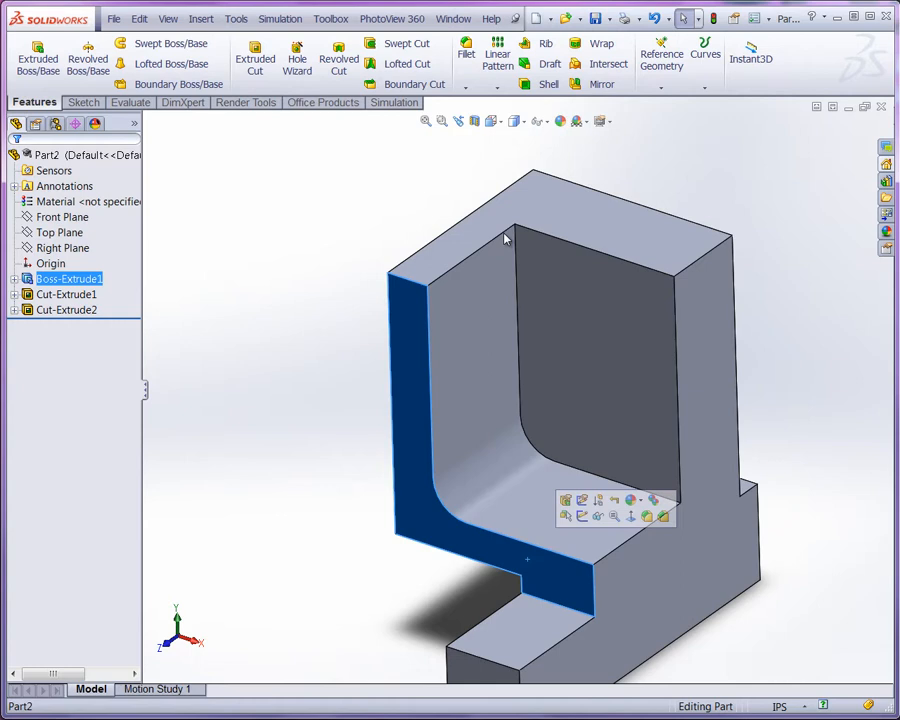
click(582, 516)
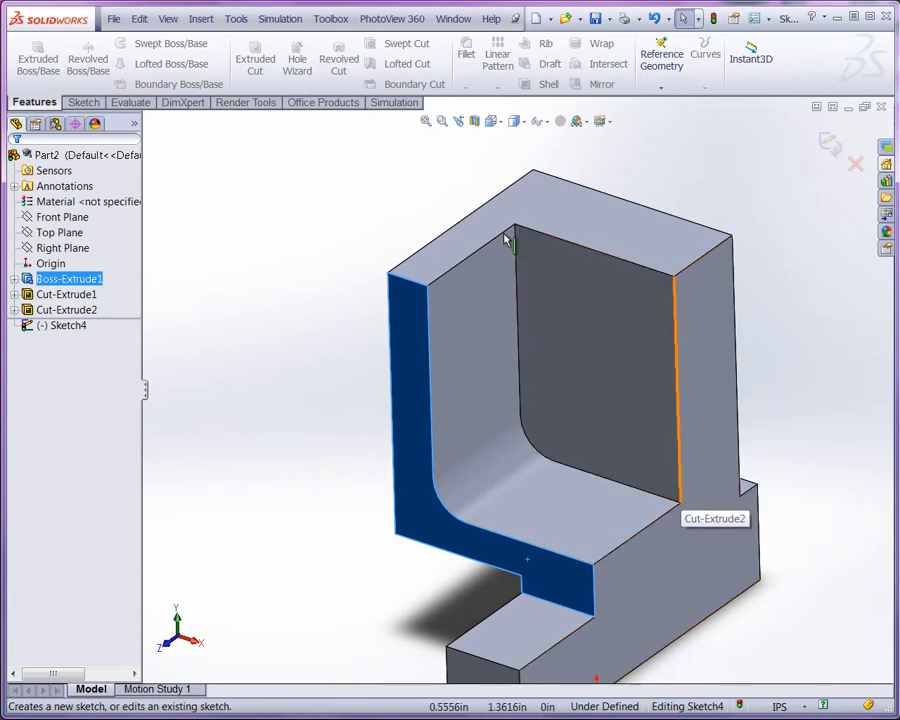
click(678, 491)
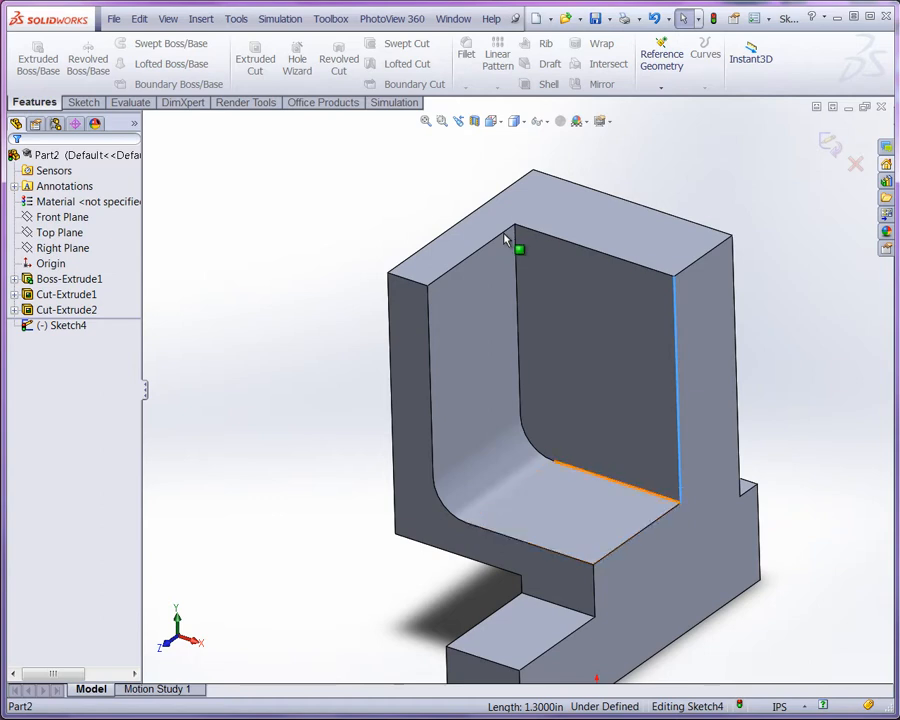
ctrl+click(615, 481)
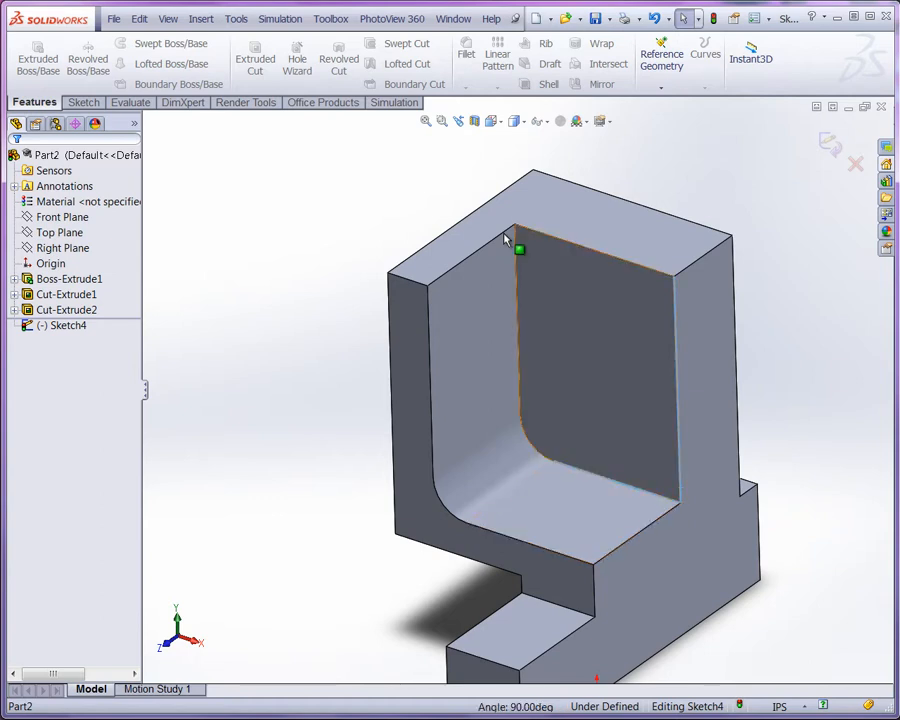
click(83, 102)
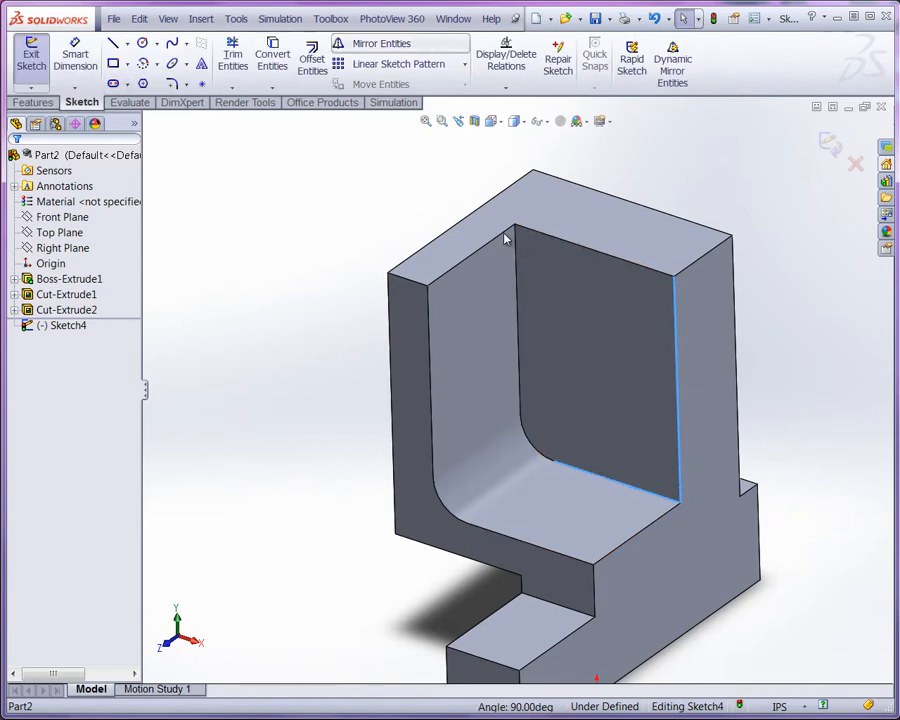
click(272, 55)
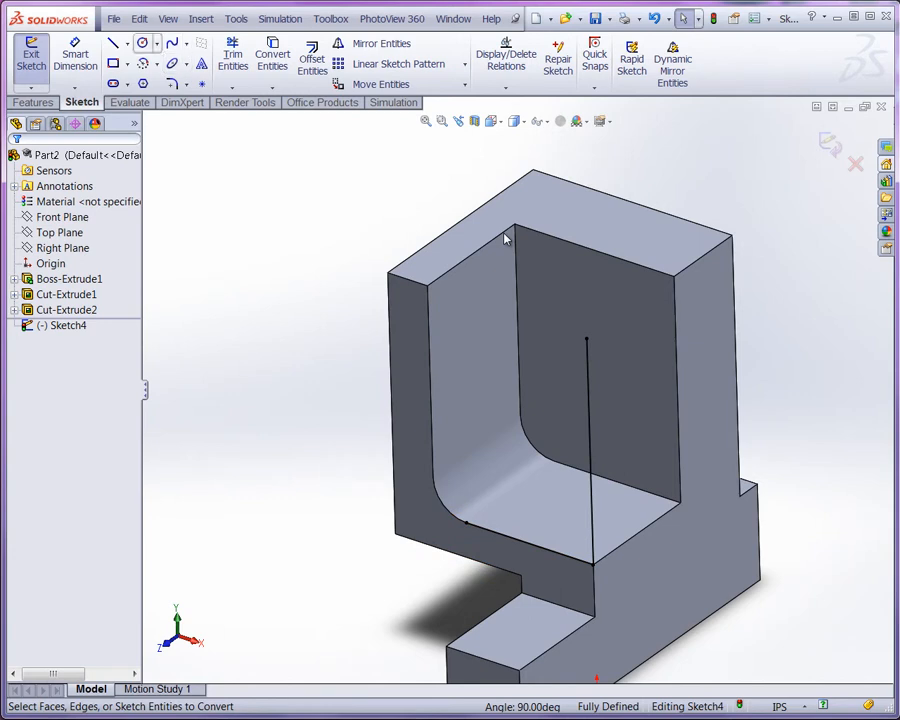
Step: Sketch a 0.4 in diameter circle centered on the pocket fillet's center, ending at the converted bottom line's endpoint
click(142, 43)
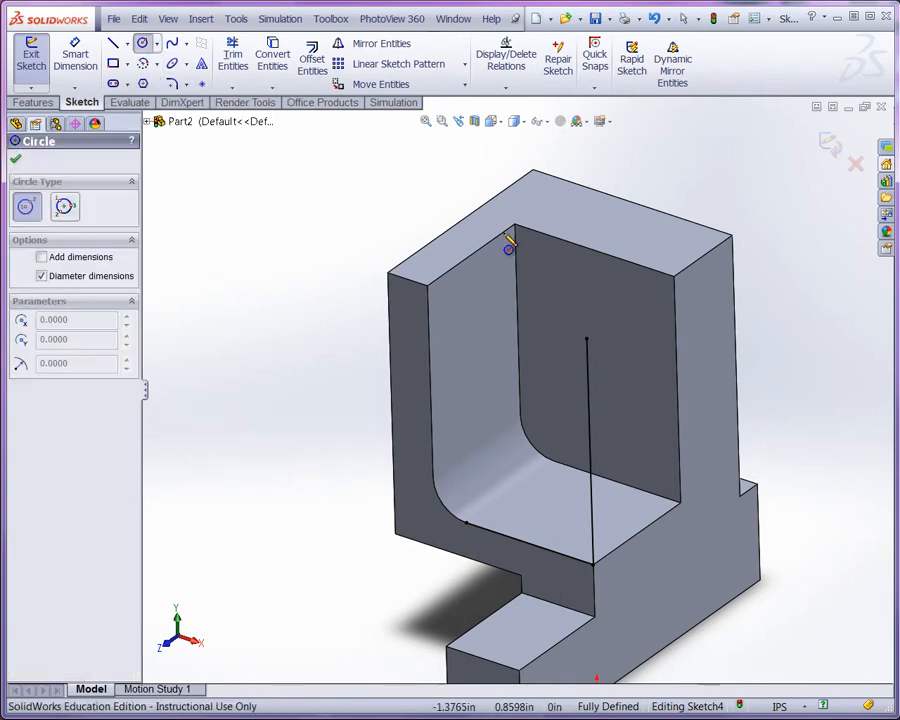
click(465, 488)
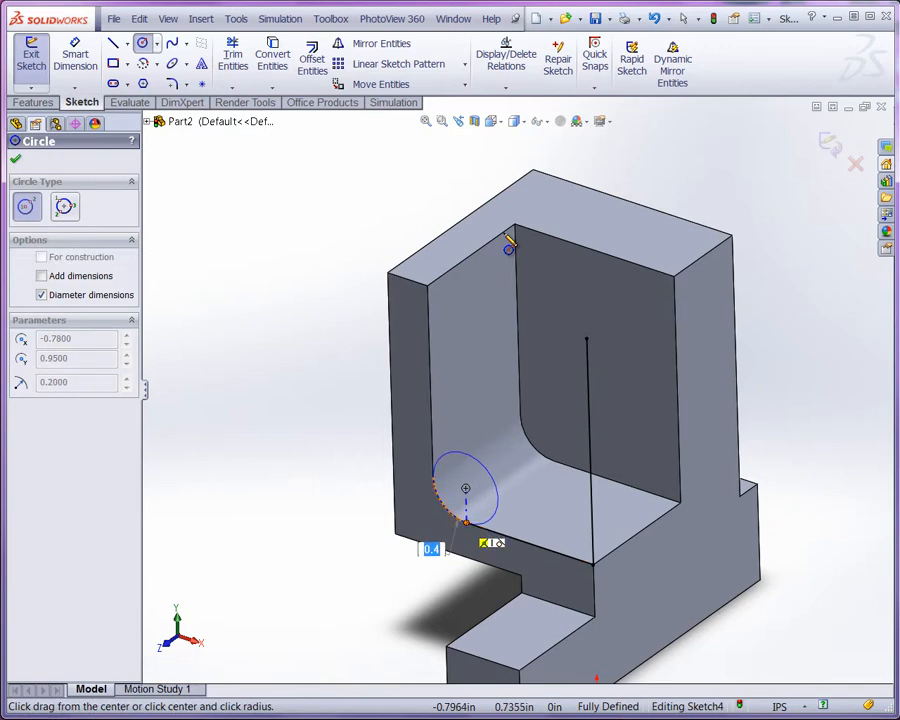
key(Return)
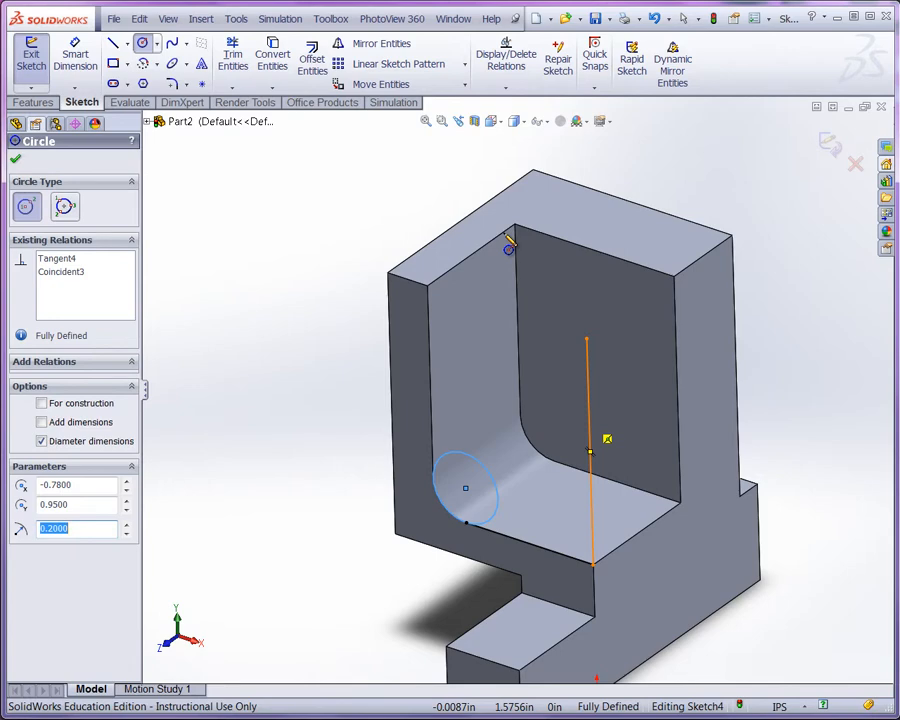
Step: Sketch a second circle centered on the converted vertical line and set its diameter to .9 in
click(589, 420)
click(612, 428)
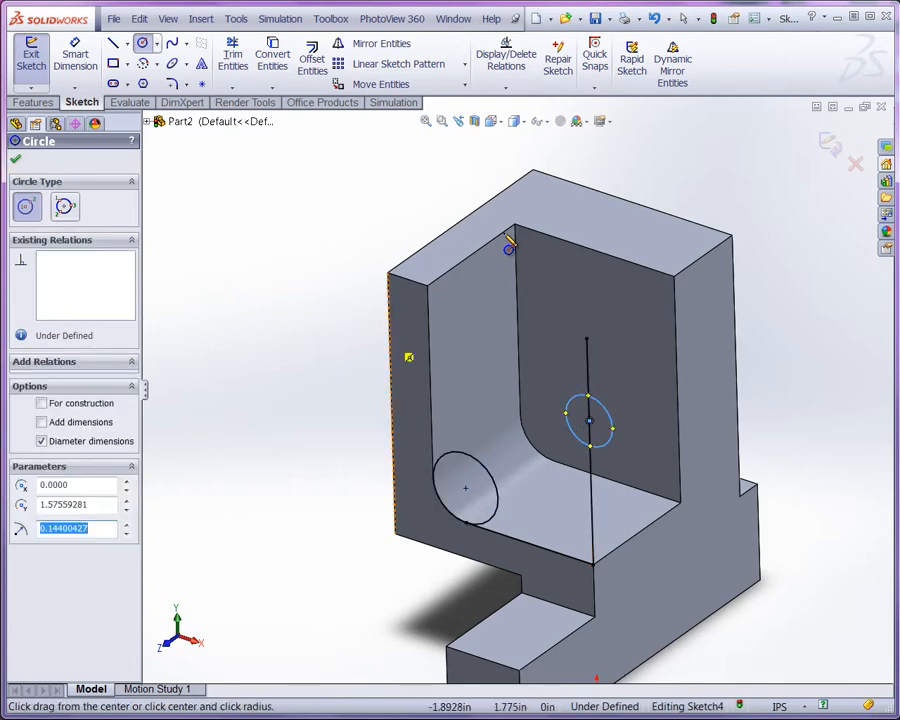
click(75, 55)
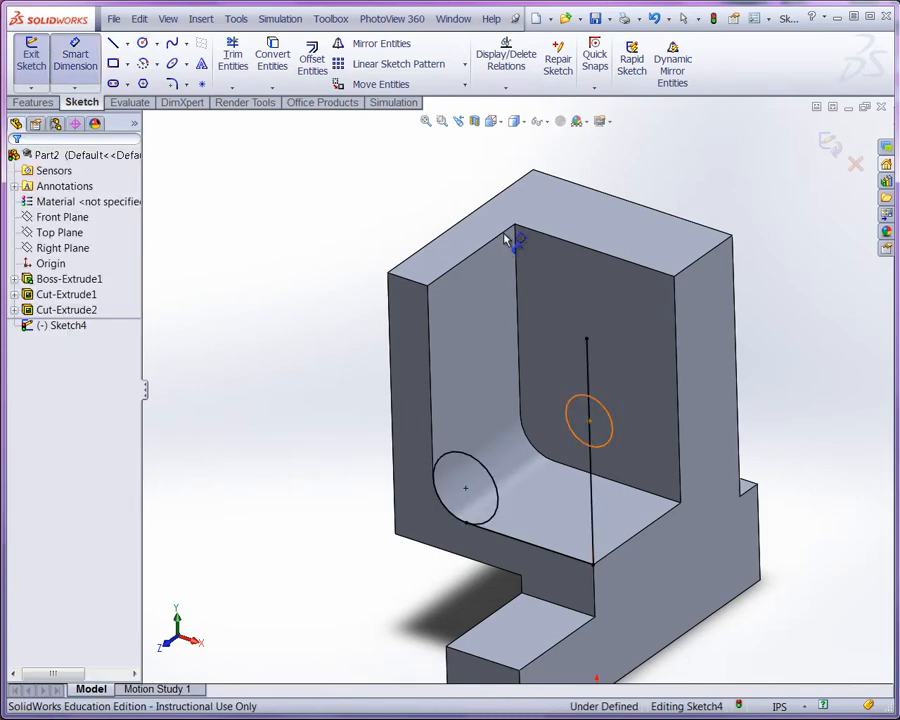
click(610, 428)
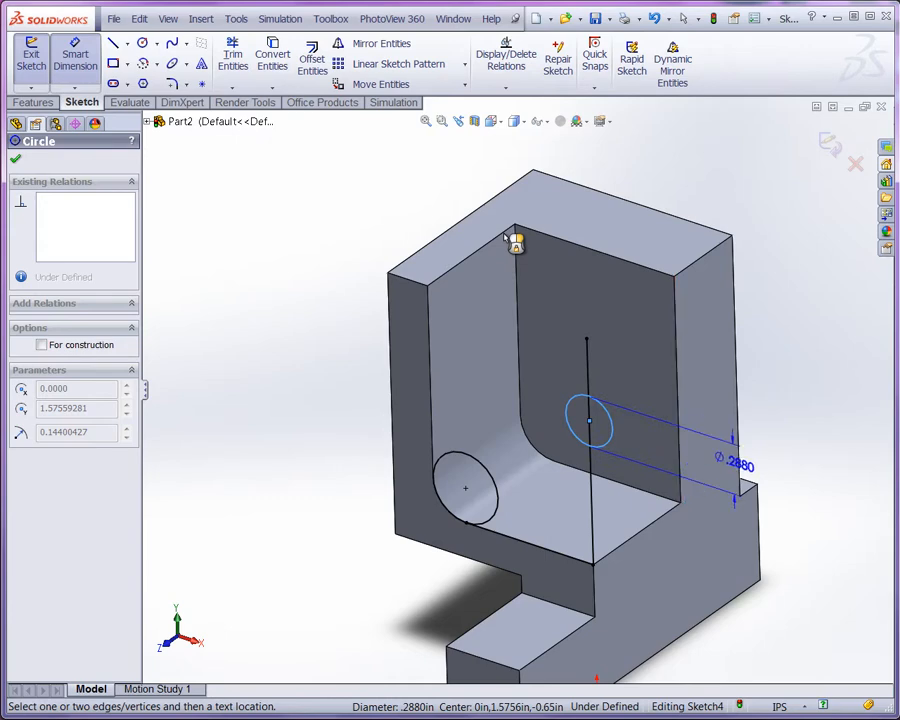
click(790, 432)
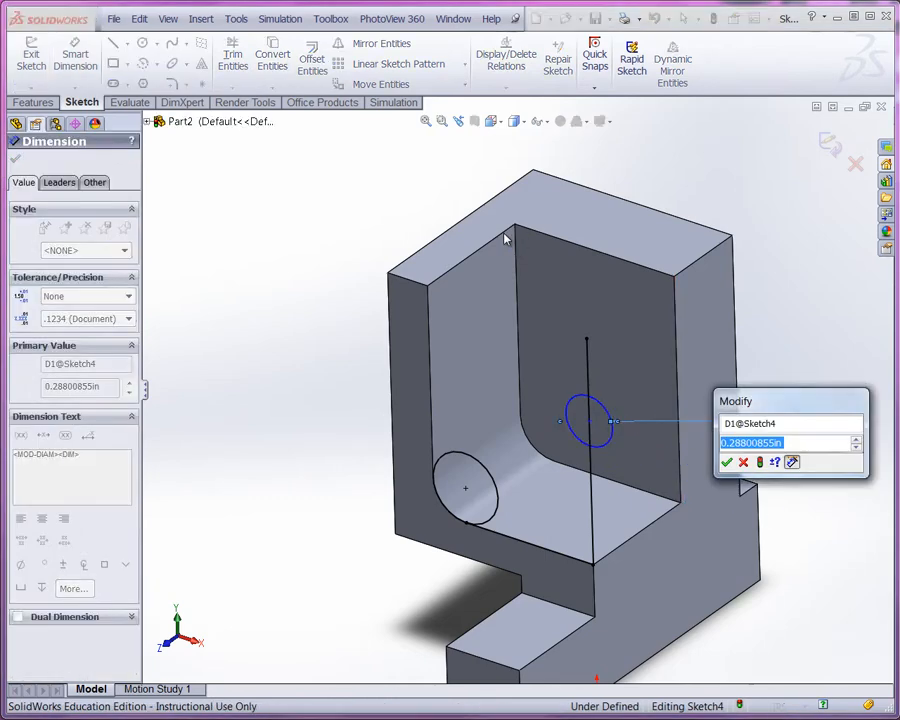
text(.9)
key(Return)
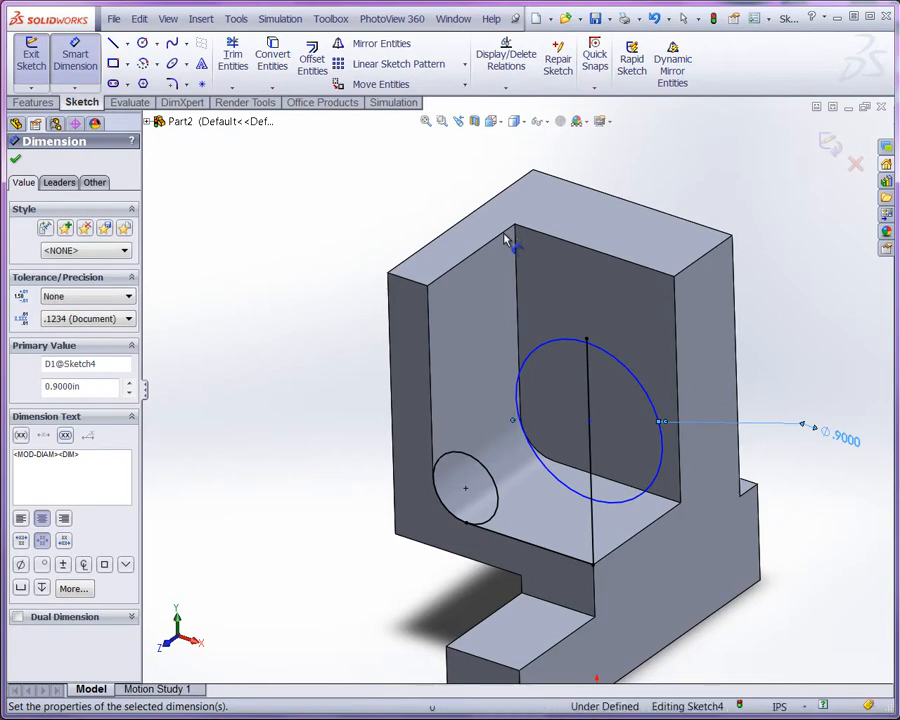
click(507, 237)
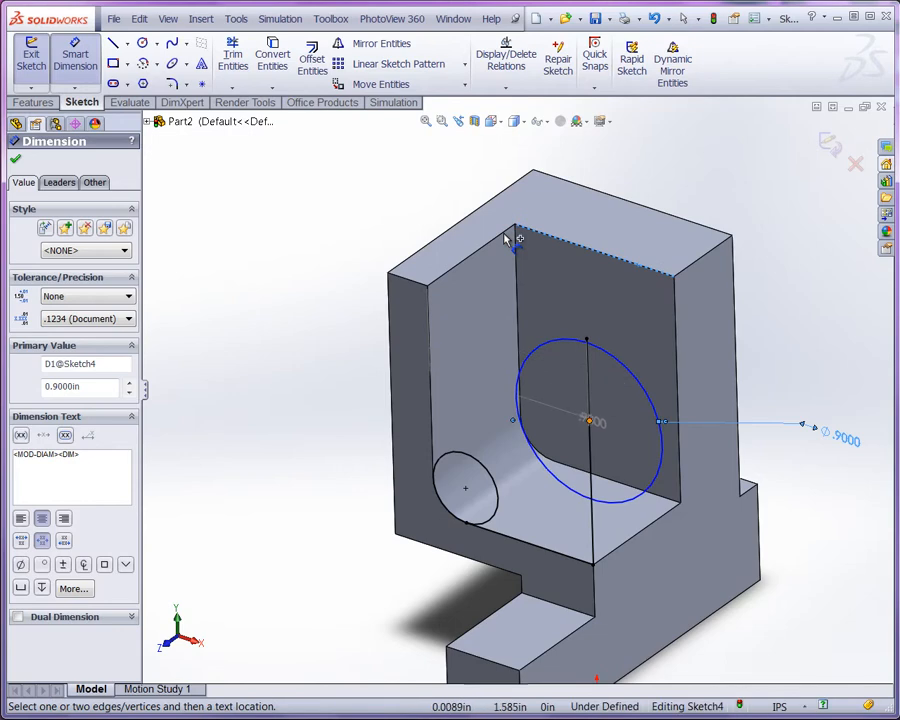
Step: Dimension the large circle's center .60 in below the vertical line's upper endpoint
click(589, 420)
click(586, 339)
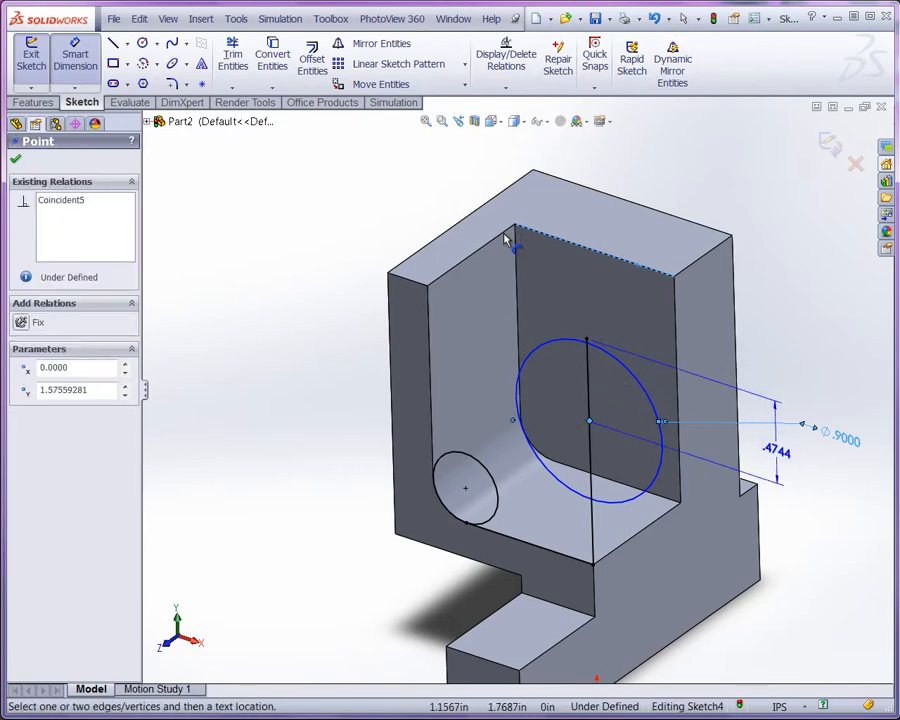
click(771, 447)
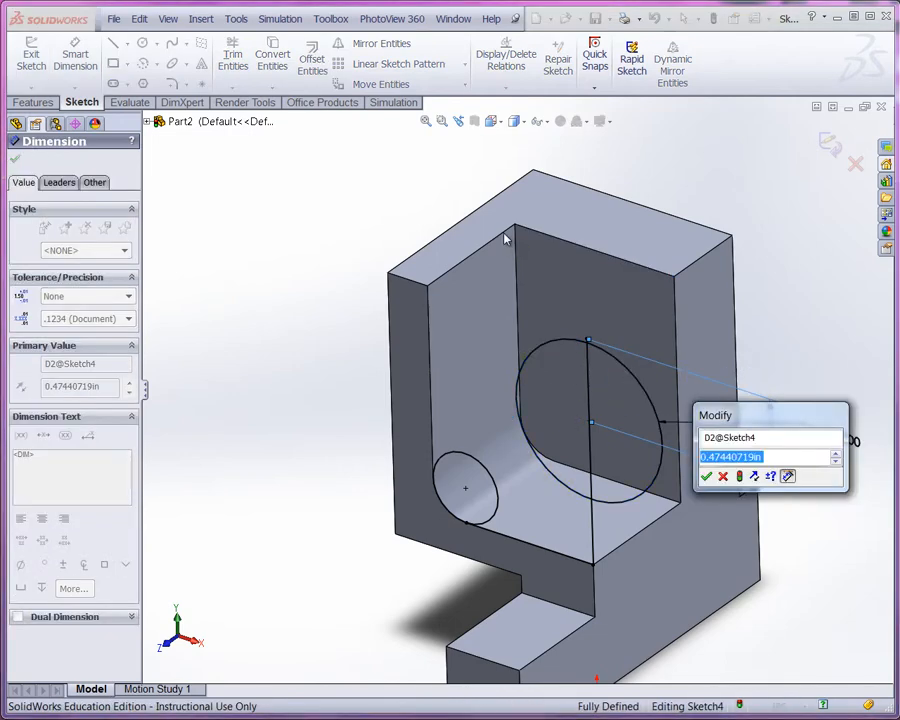
text(.60)
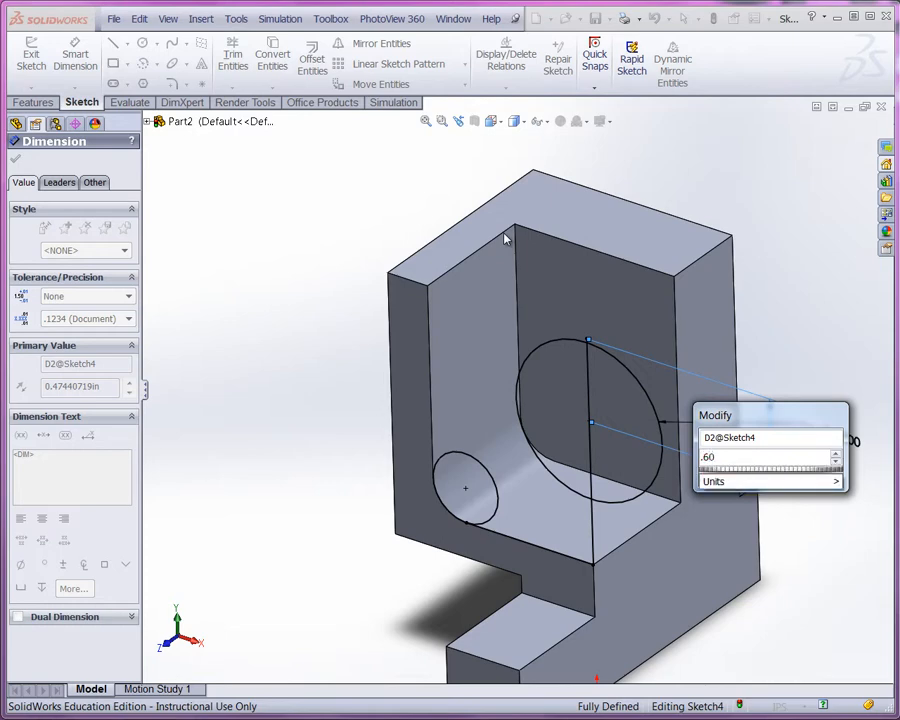
key(Return)
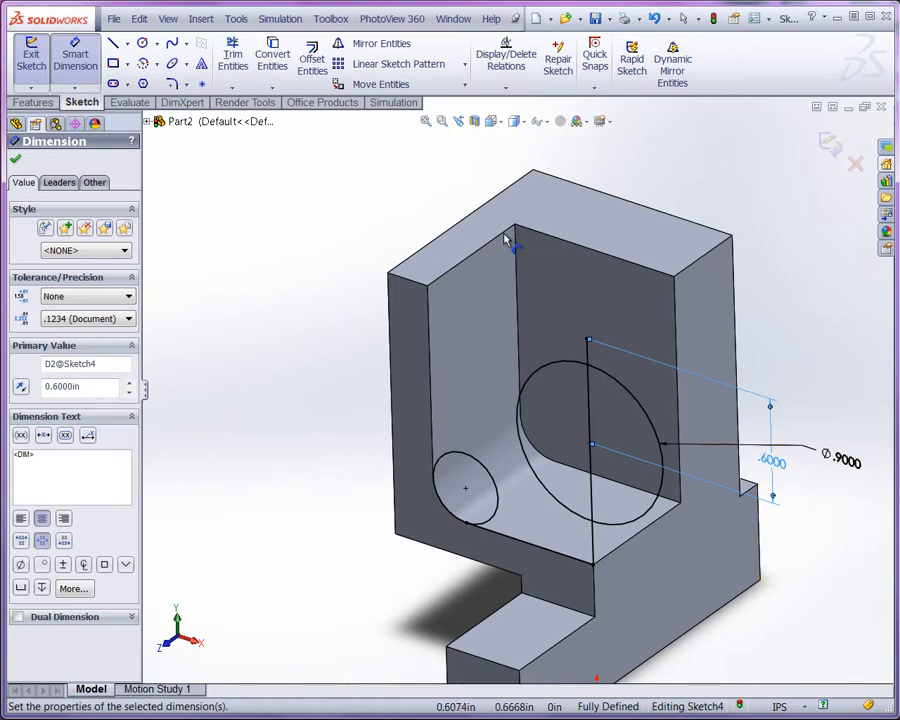
Step: Sketch a near-vertical line about 0.81 in long between the small and large circles
mouse_move(507, 240)
middle_down()
mouse_move(498, 232)
mouse_move(505, 240)
middle_up()
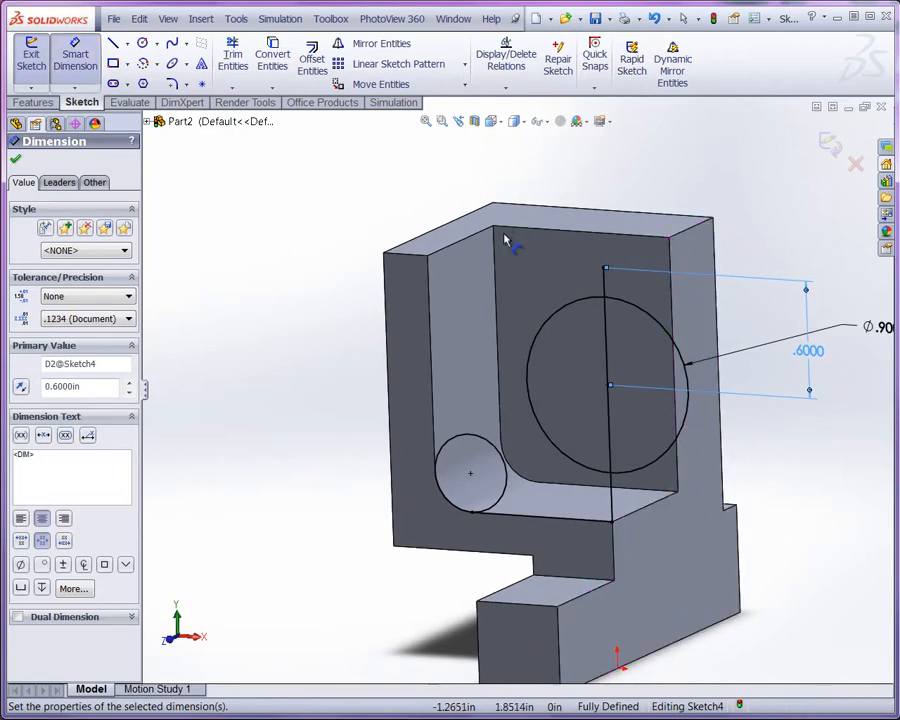
key(l)
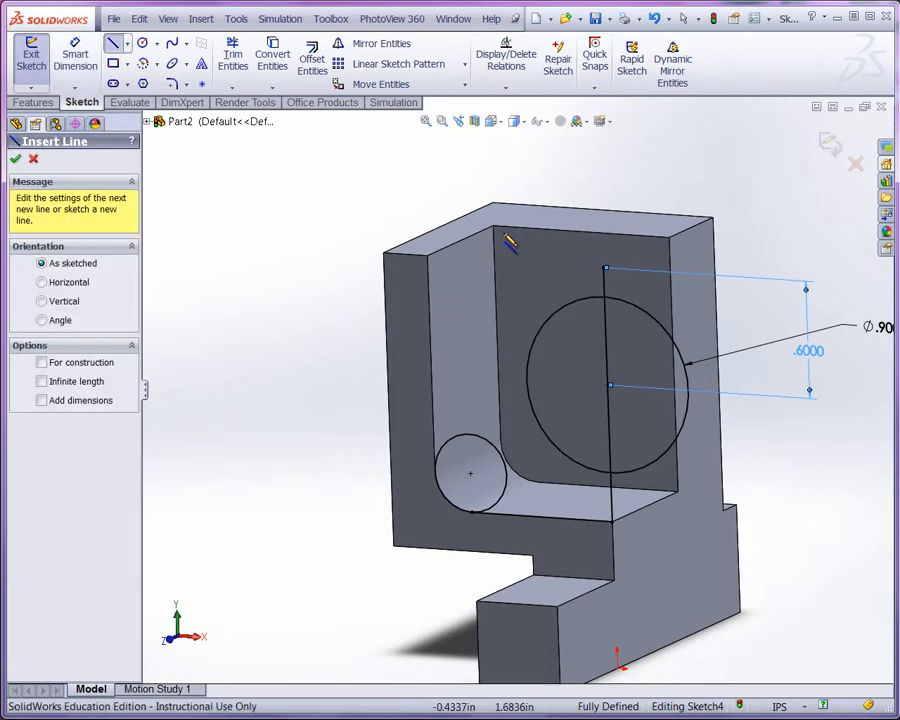
click(519, 331)
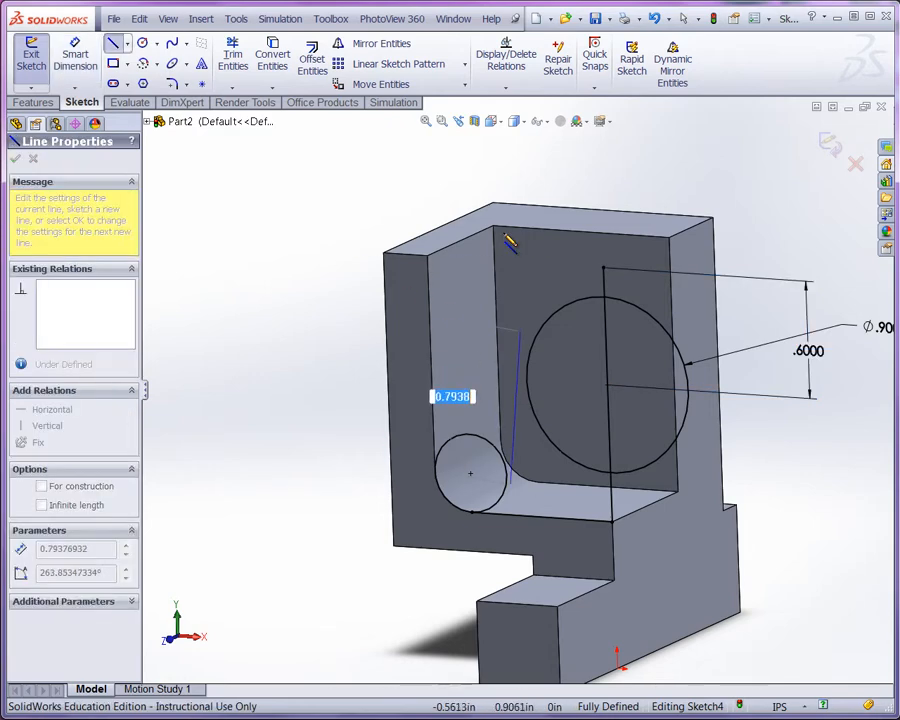
key(Return)
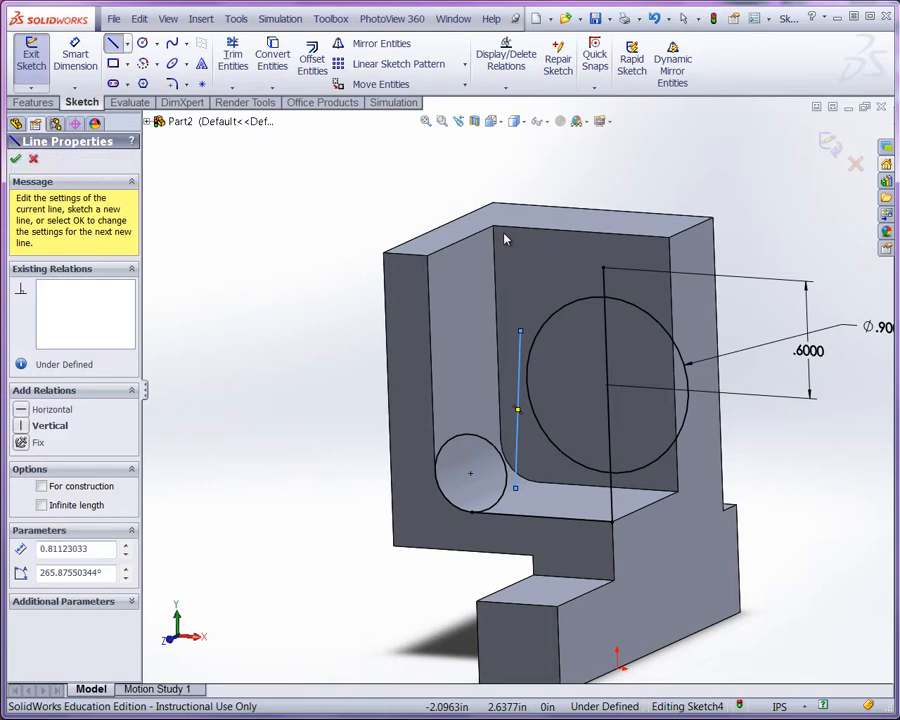
click(15, 158)
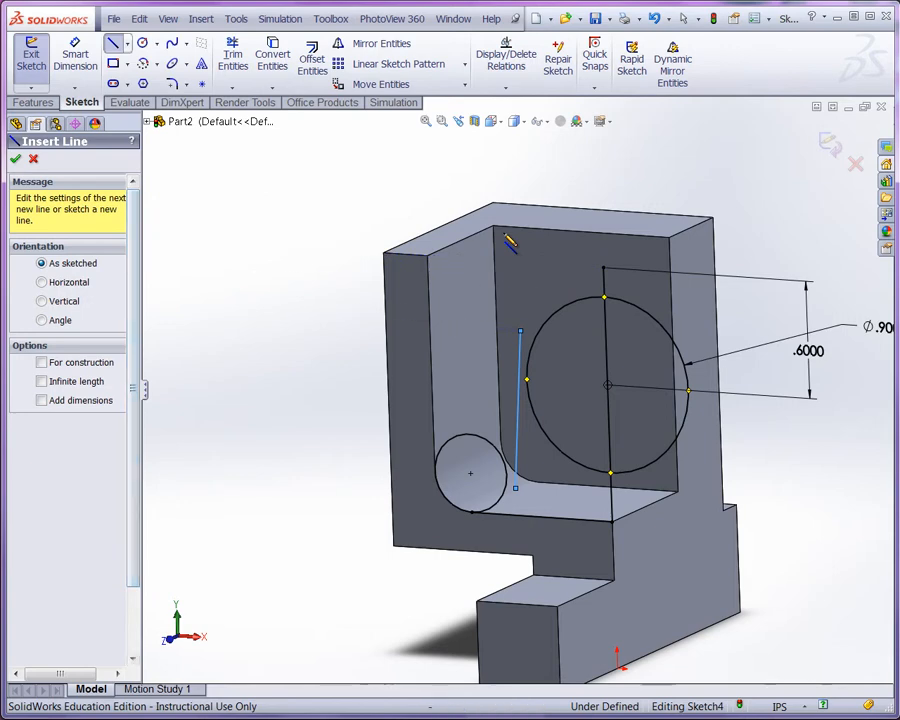
key(Escape)
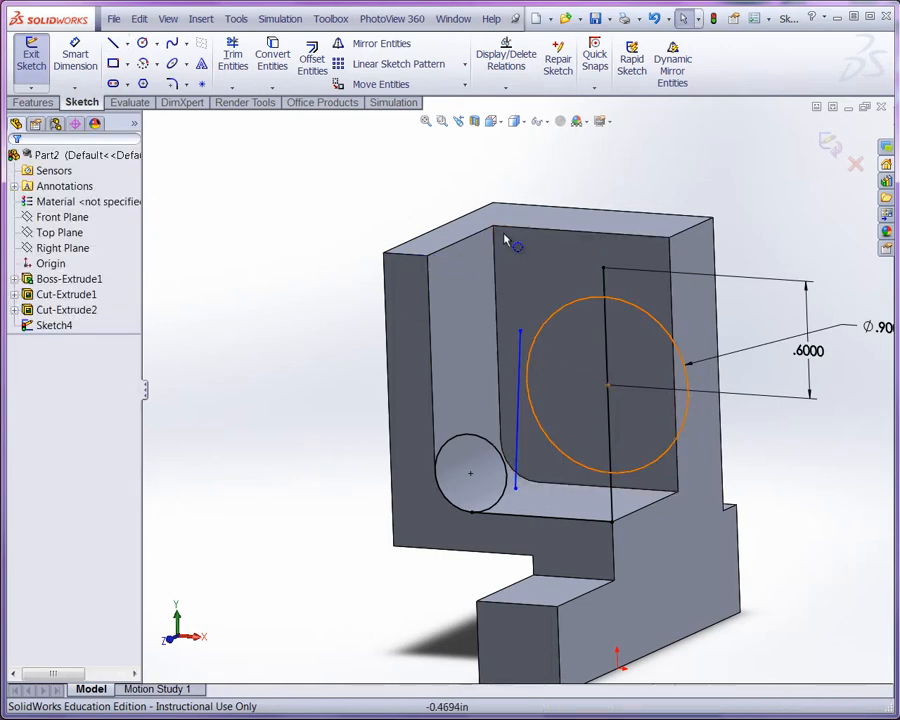
Step: Make the new line tangent to both the large circle and the small circle
click(517, 410)
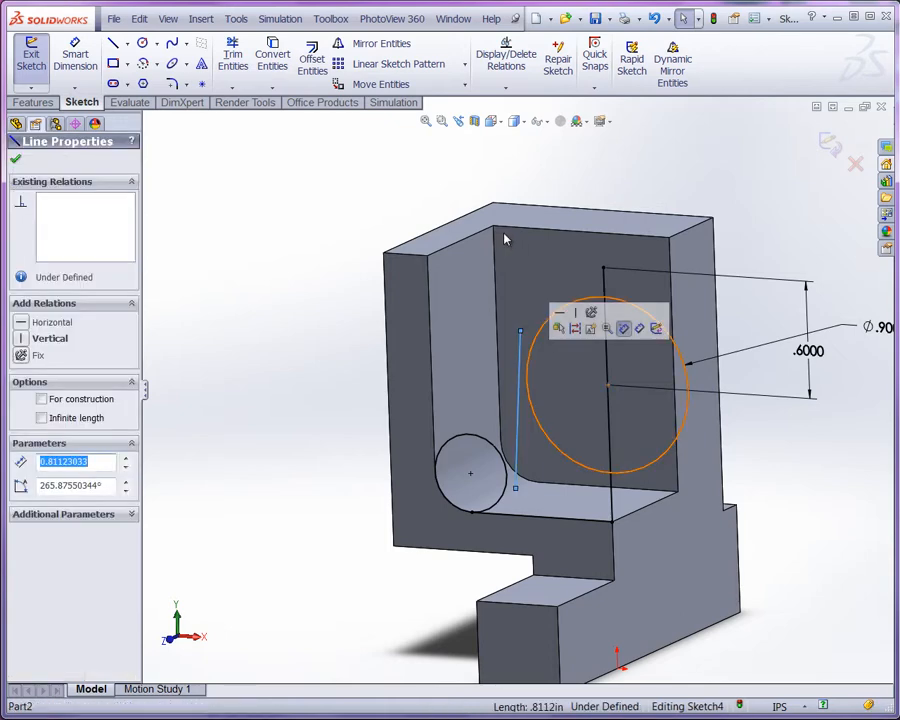
ctrl+click(540, 330)
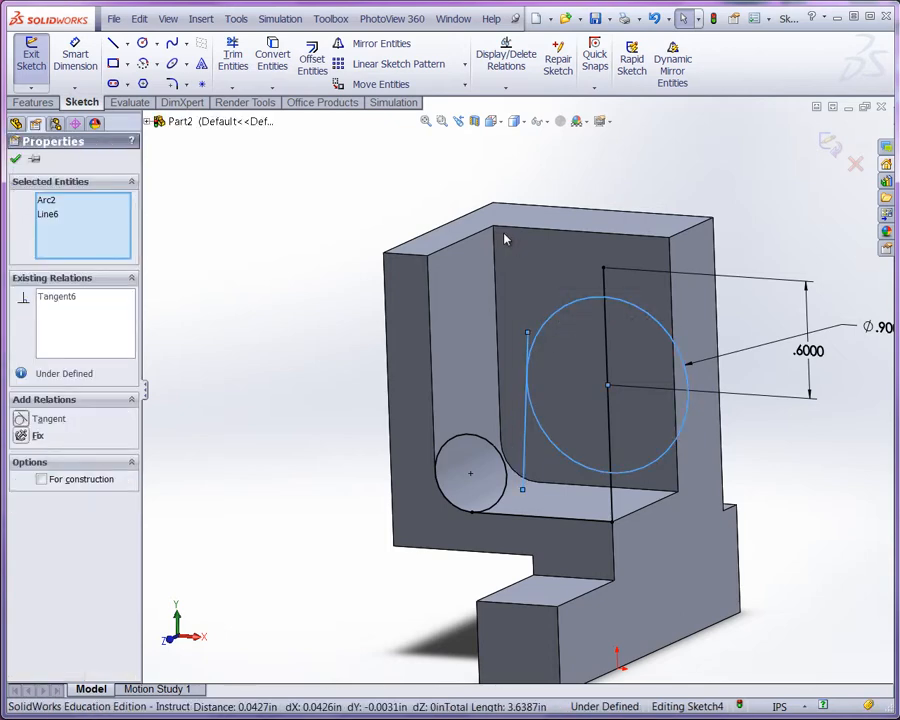
key(Escape)
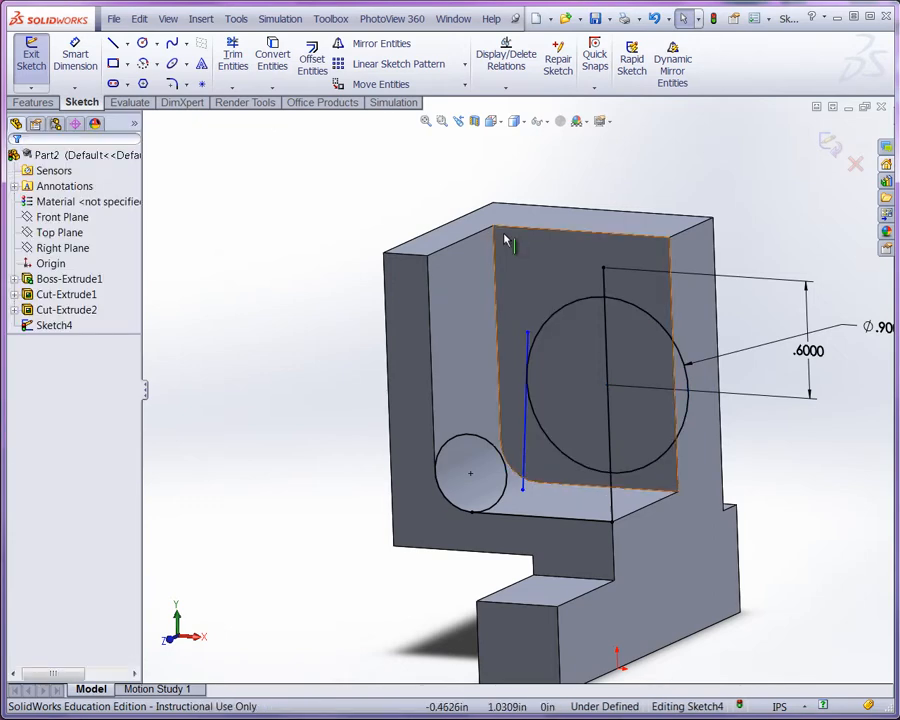
click(525, 458)
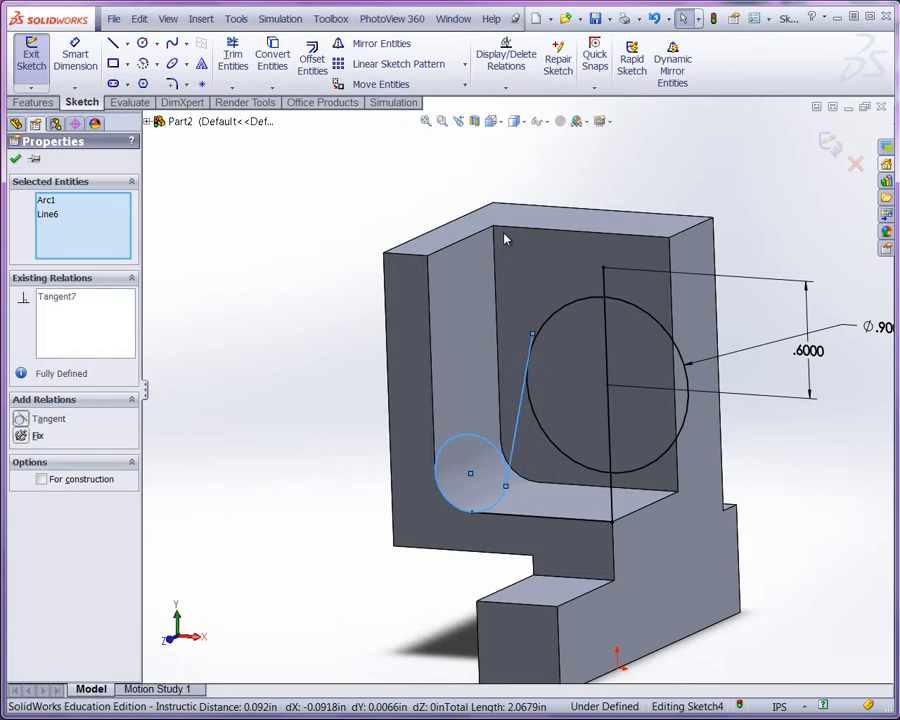
key(Escape)
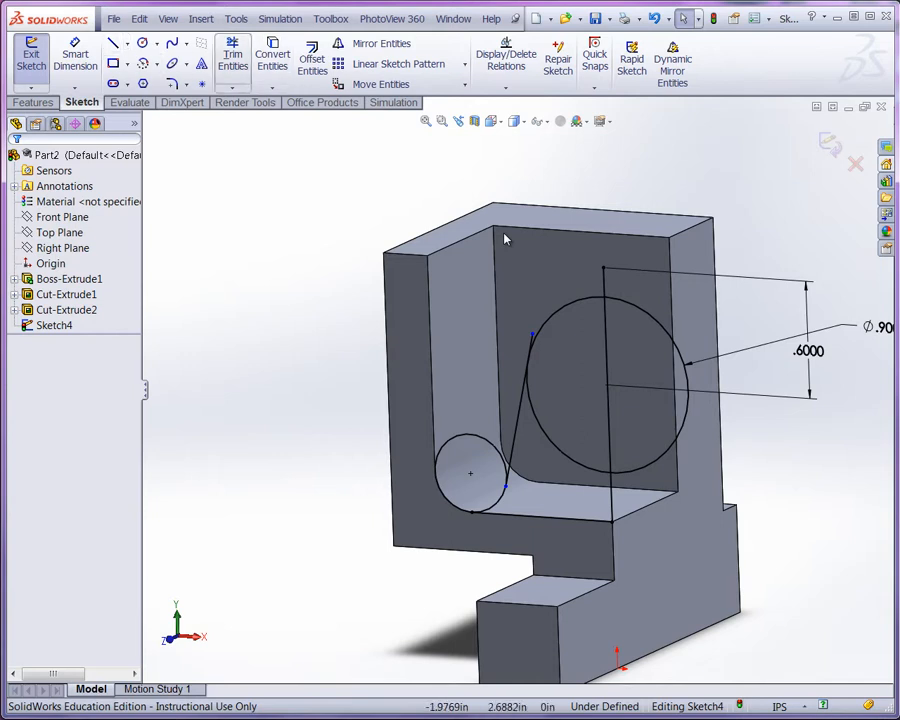
Step: Trim away the small circle's outer arc and the tangent line's overhanging ends at the small and large circles
click(232, 57)
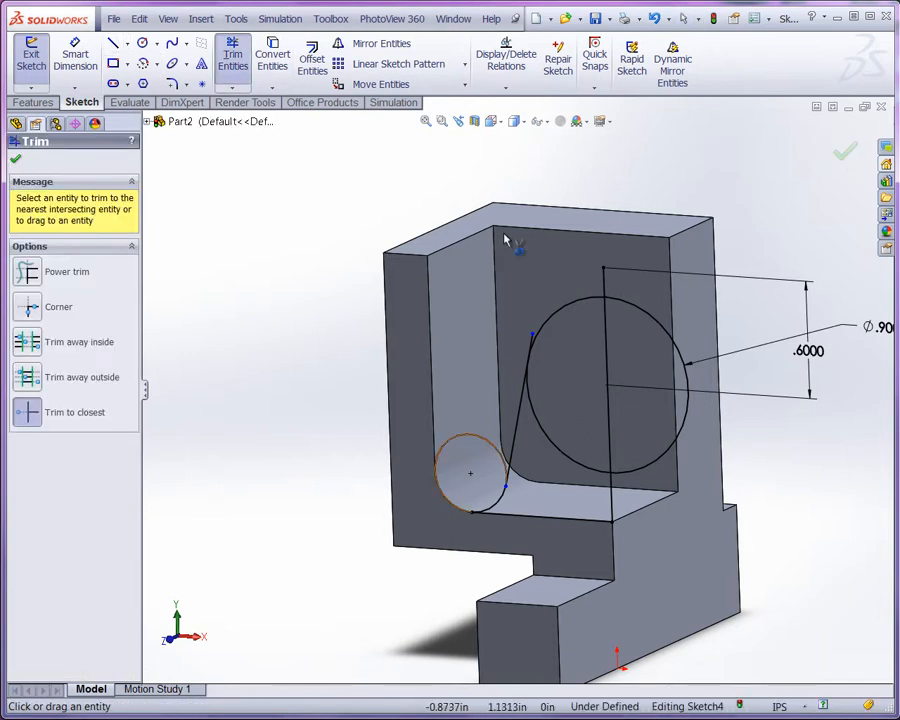
click(468, 436)
scroll(505, 240, up, 10)
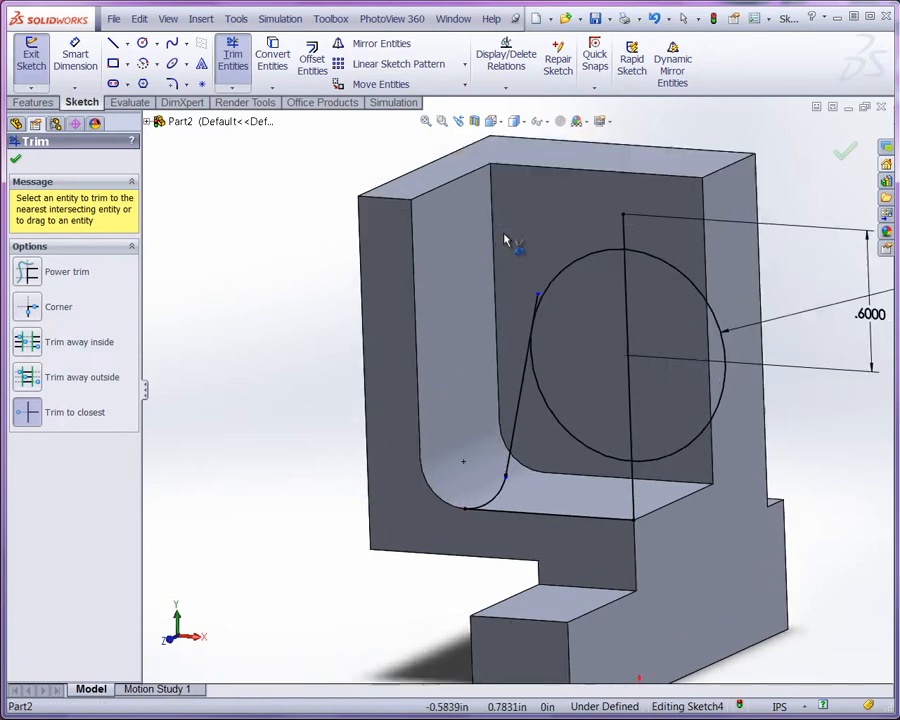
scroll(505, 240, up, 2)
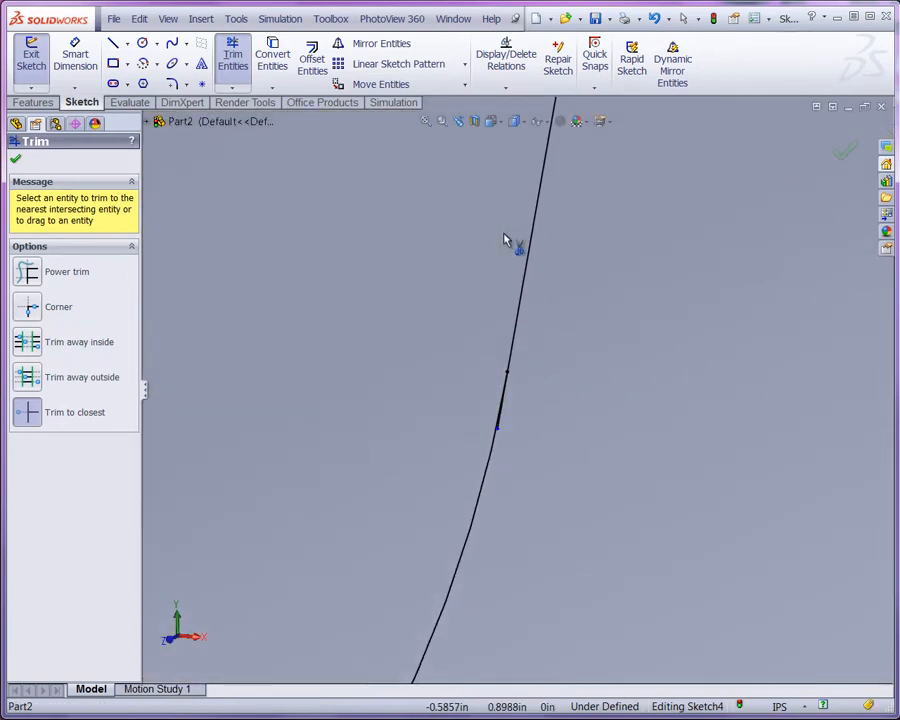
scroll(505, 240, down, 12)
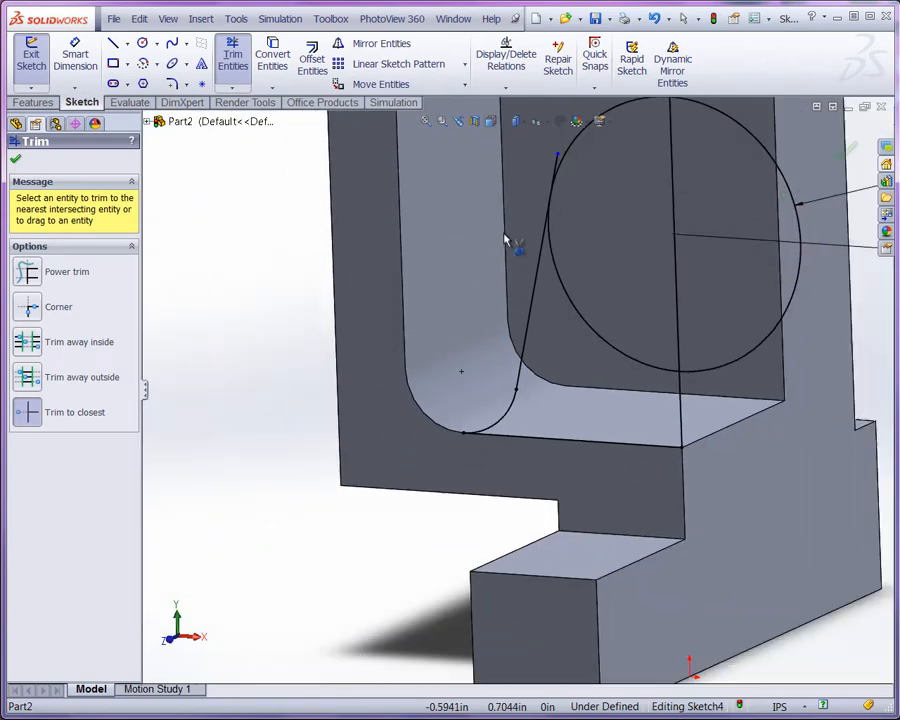
scroll(505, 240, up, 12)
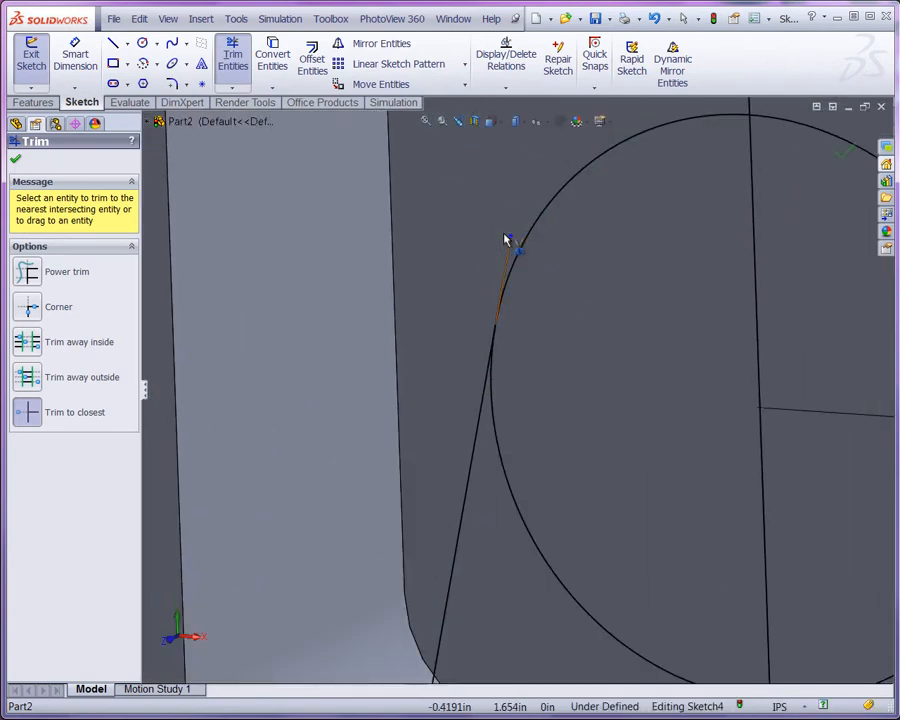
scroll(505, 240, down, 6)
scroll(505, 240, up, 5)
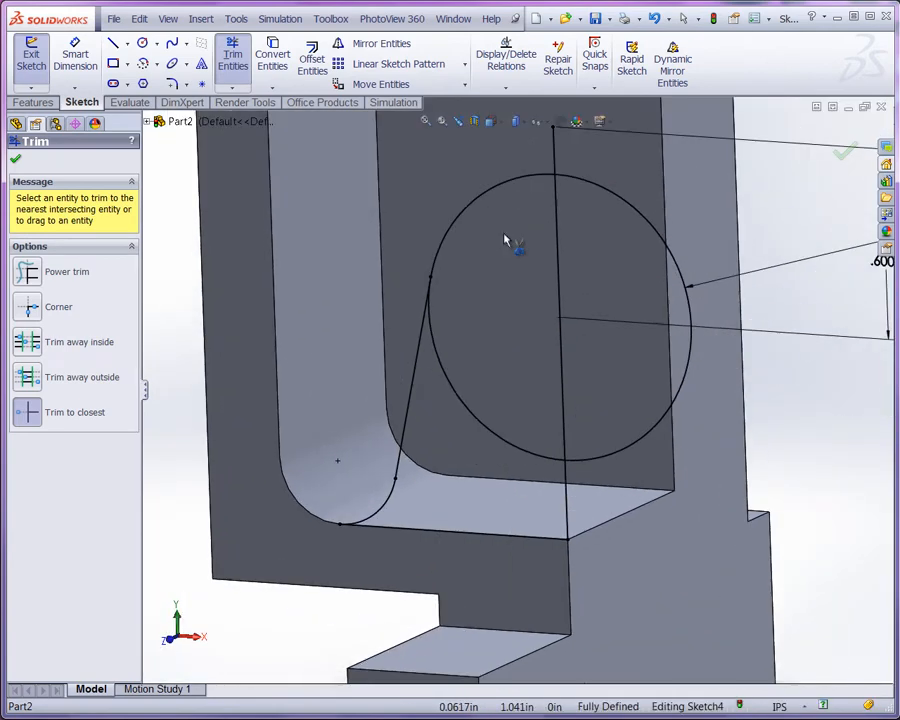
Step: Trim the large circle to its upper-left arc and the vertical line's excess above it, and exit the sketch
click(505, 240)
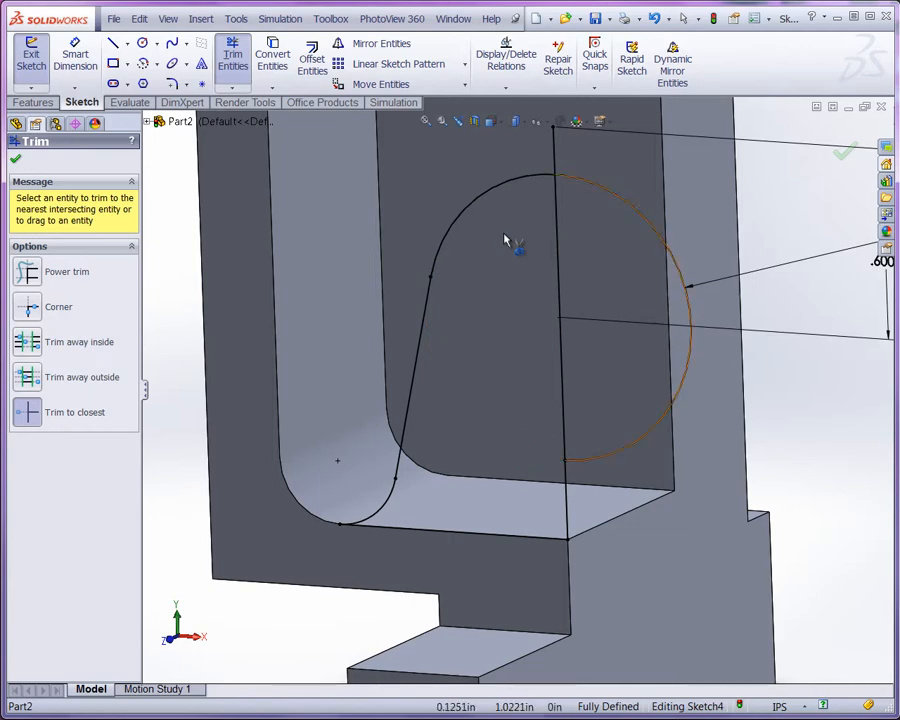
click(505, 240)
scroll(505, 240, down, 3)
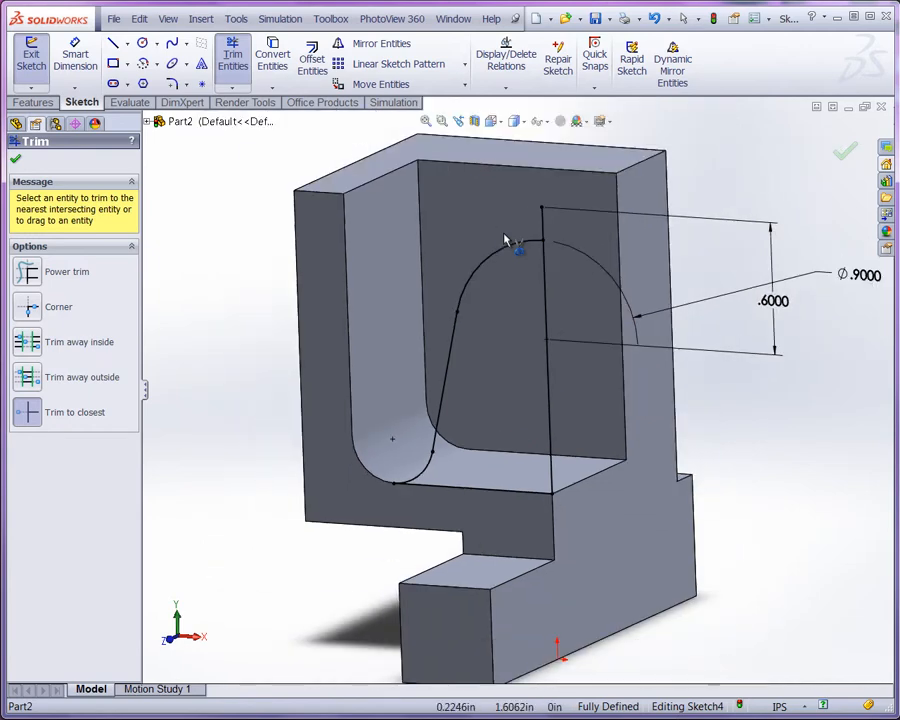
click(543, 220)
mouse_move(505, 240)
middle_down()
mouse_move(514, 237)
mouse_move(506, 231)
mouse_move(505, 240)
middle_up()
key(Escape)
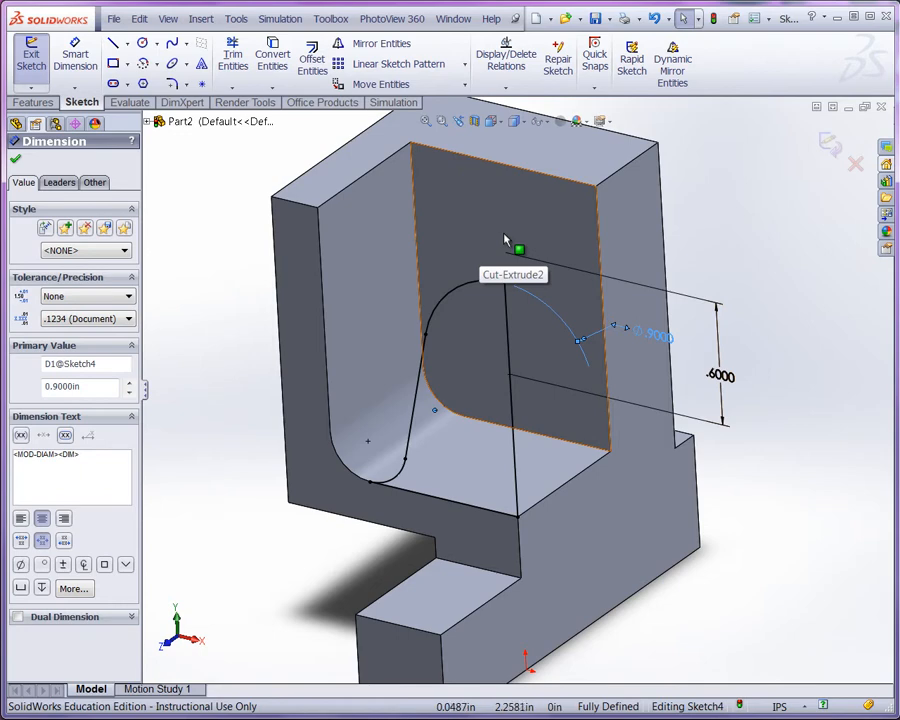
click(829, 144)
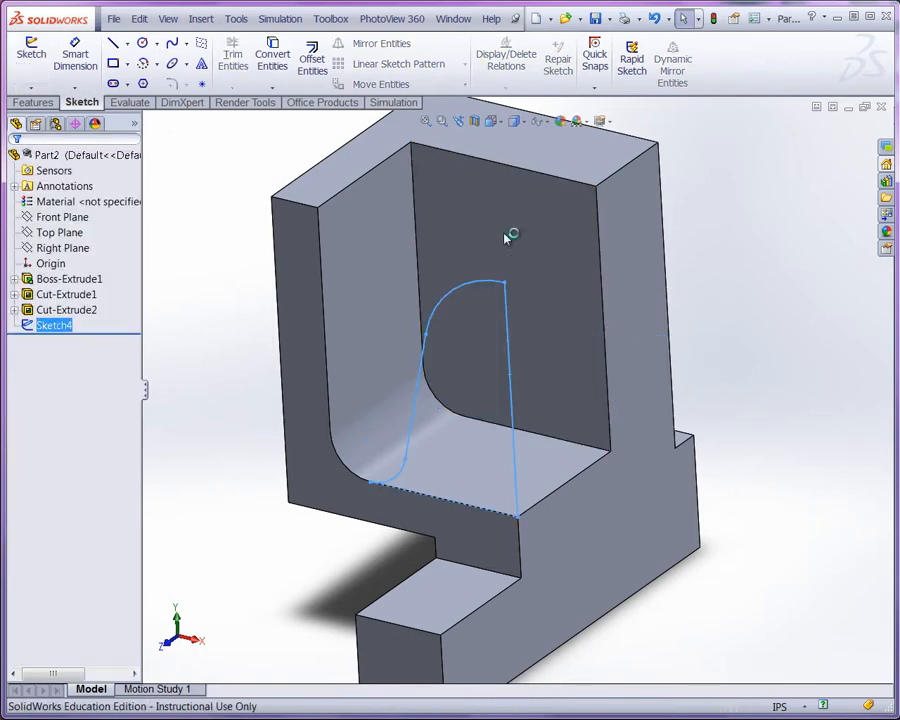
key(Escape)
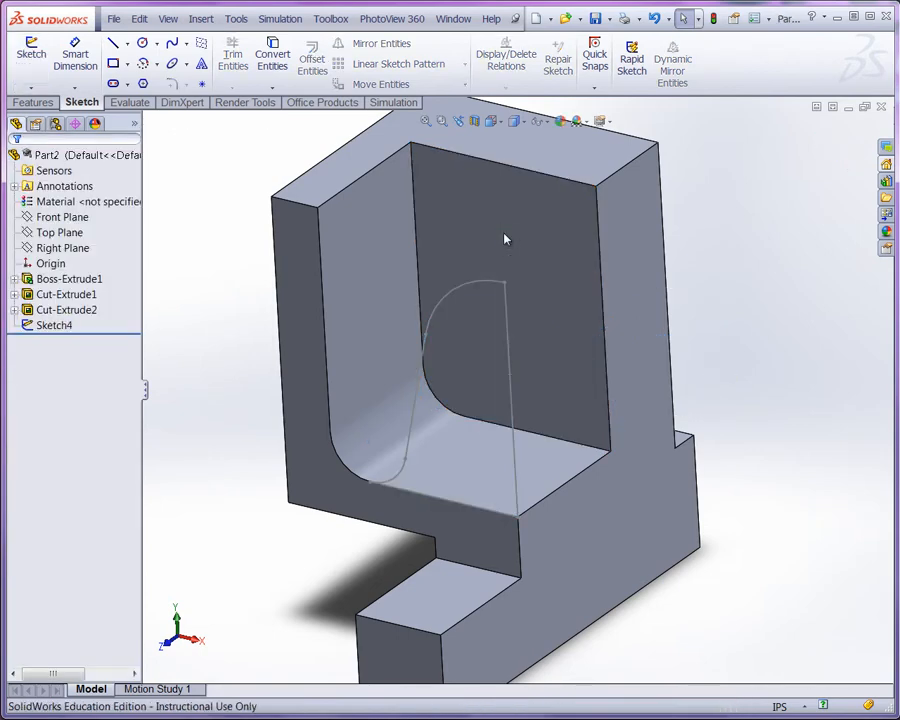
Step: Start a sketch on the pocket's back face and convert the face's top edge and right vertical edge into sketch lines
middle_drag(504, 233, 504, 233)
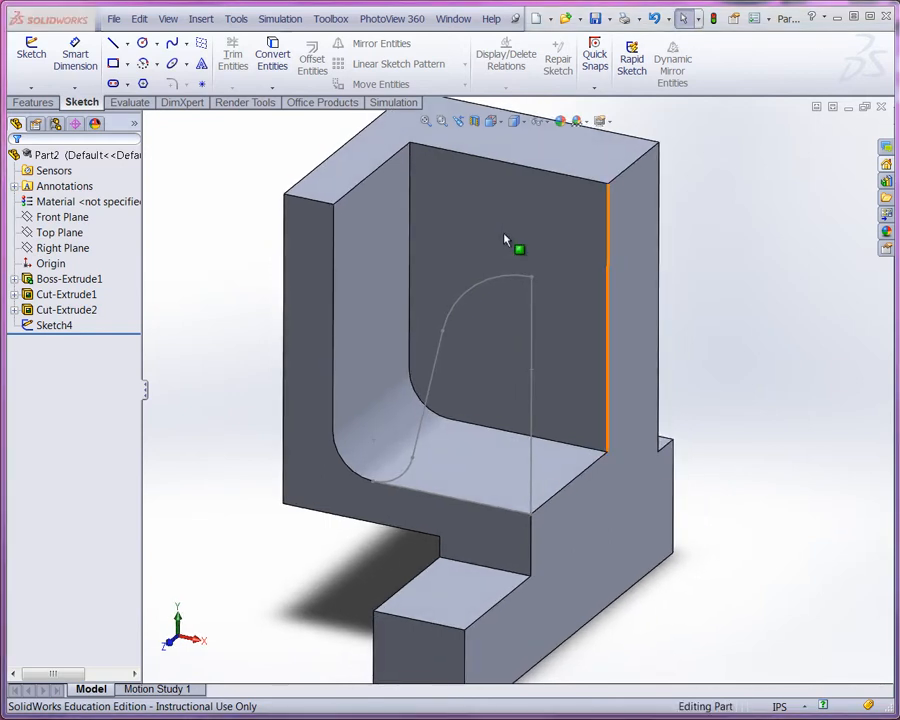
click(504, 240)
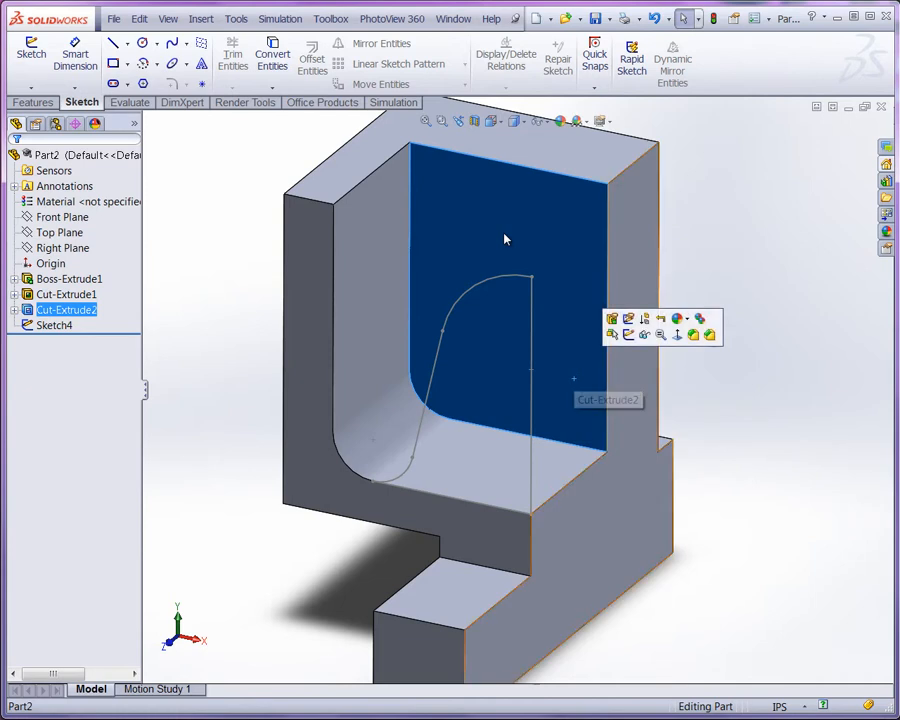
click(628, 335)
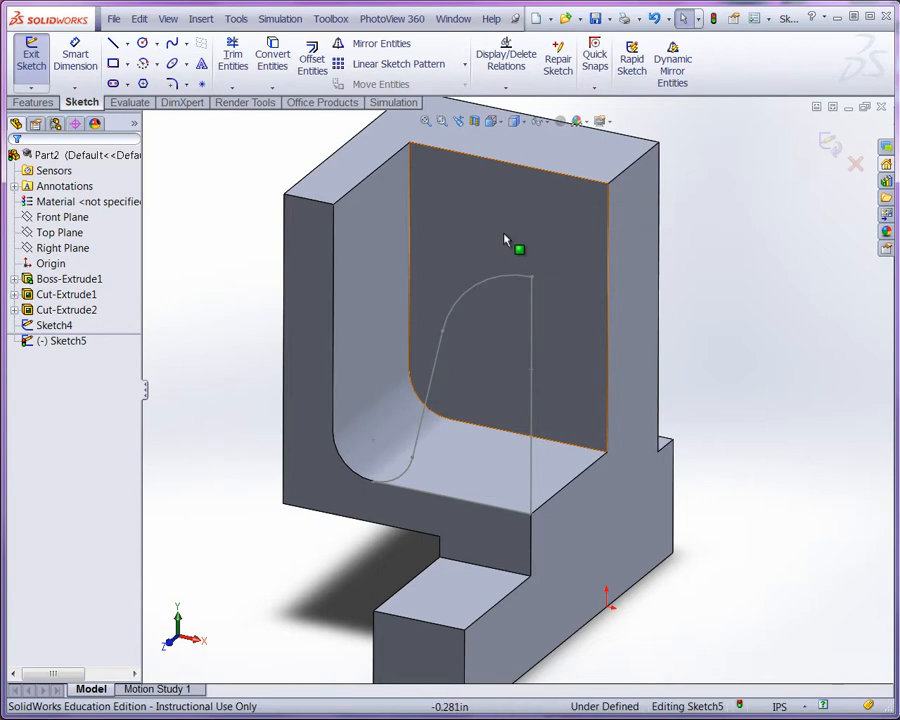
click(505, 240)
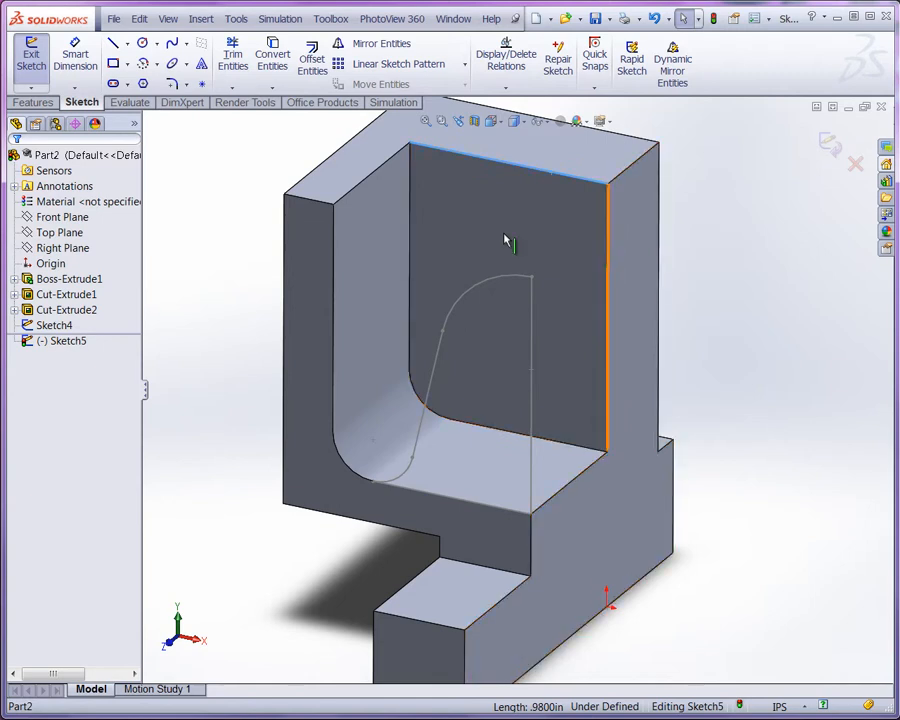
ctrl+click(607, 265)
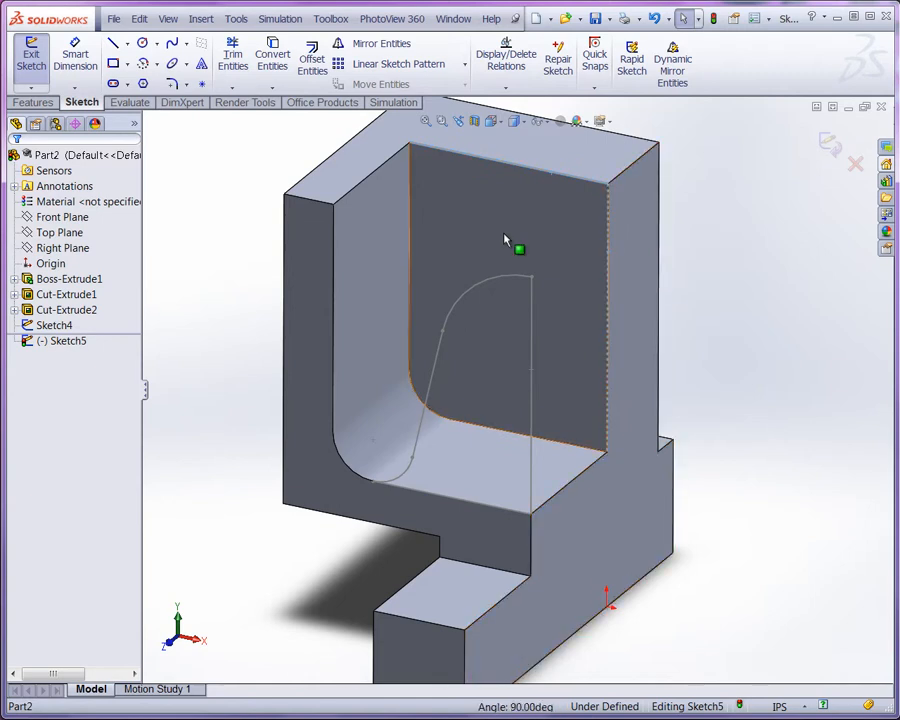
click(272, 55)
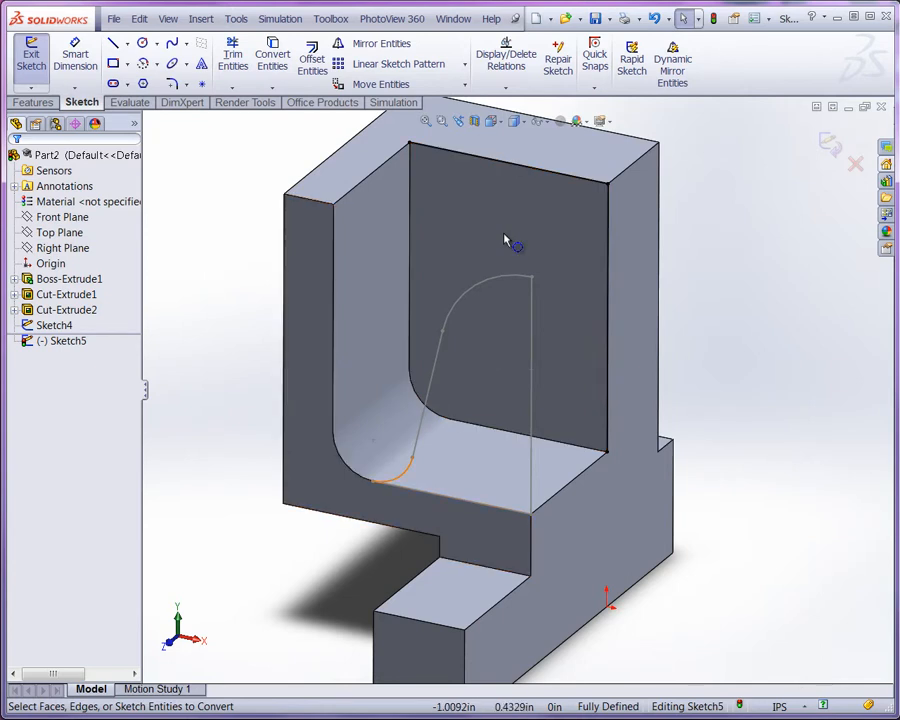
Step: Convert the front profile's small arc and slanted tangent line into the back-face sketch
click(406, 472)
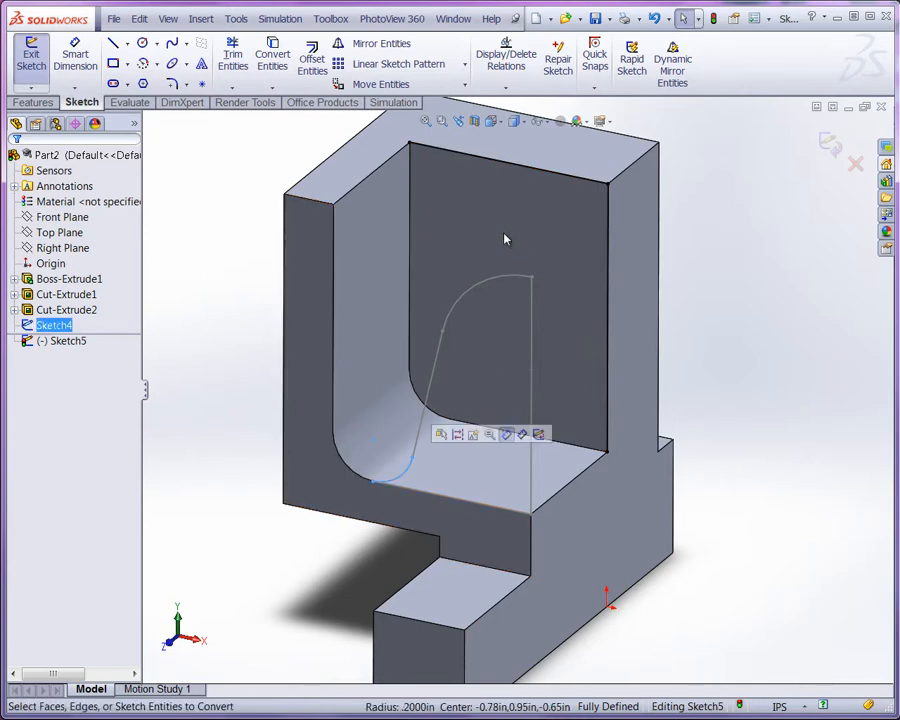
ctrl+click(432, 385)
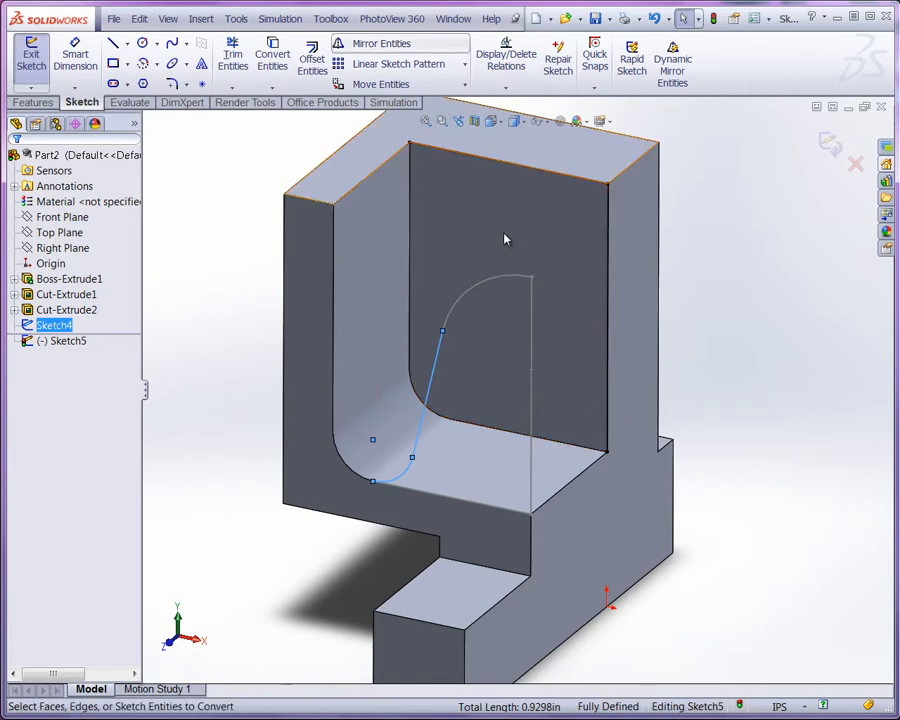
click(272, 58)
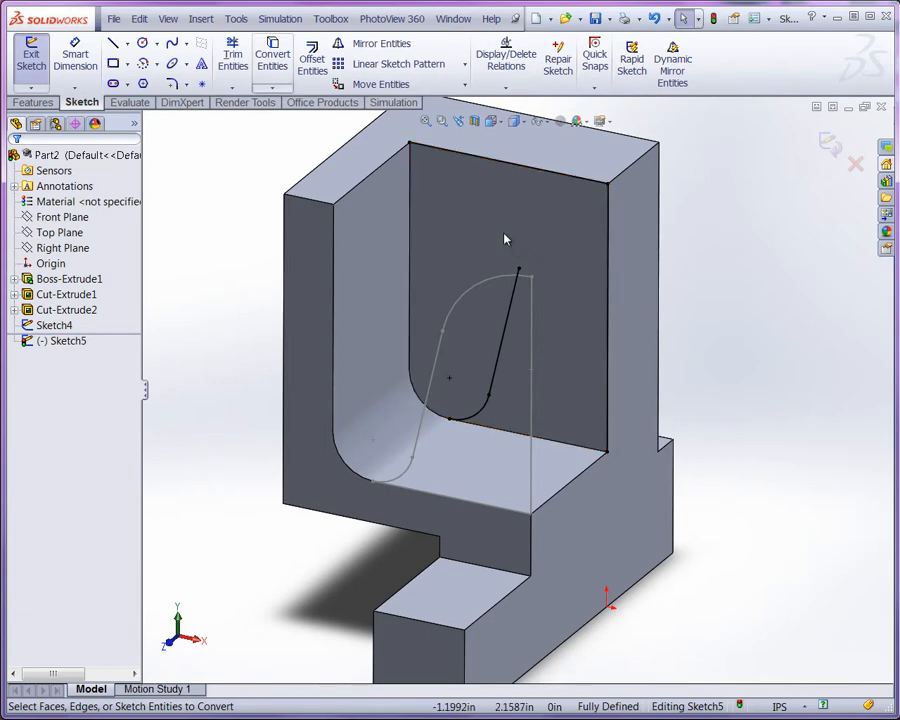
Step: Extend the converted slanted line to the top edge and trim the top line to the left of it
click(232, 87)
click(265, 124)
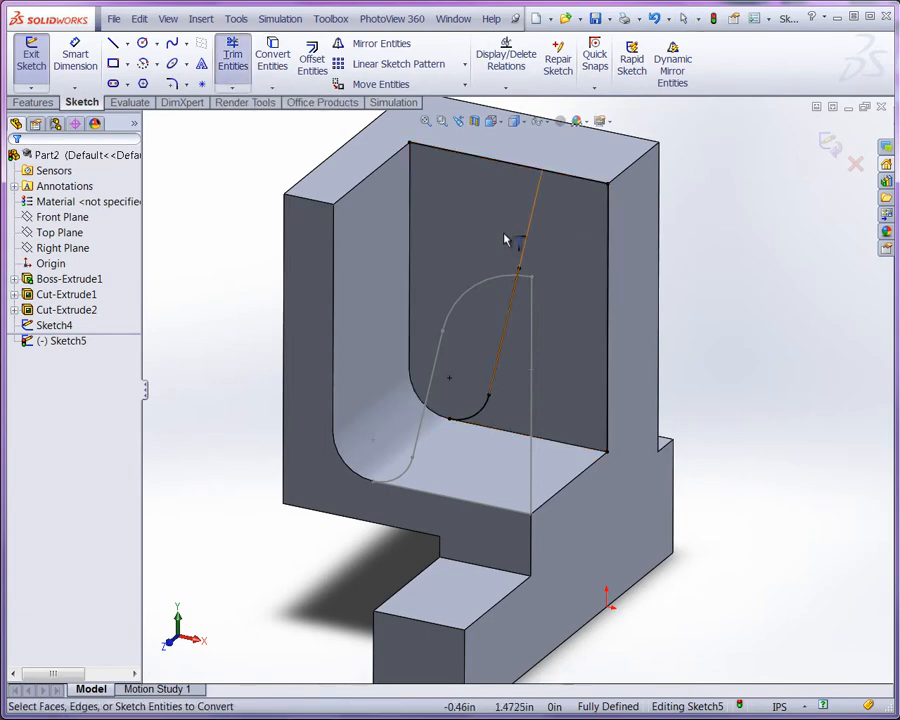
click(516, 279)
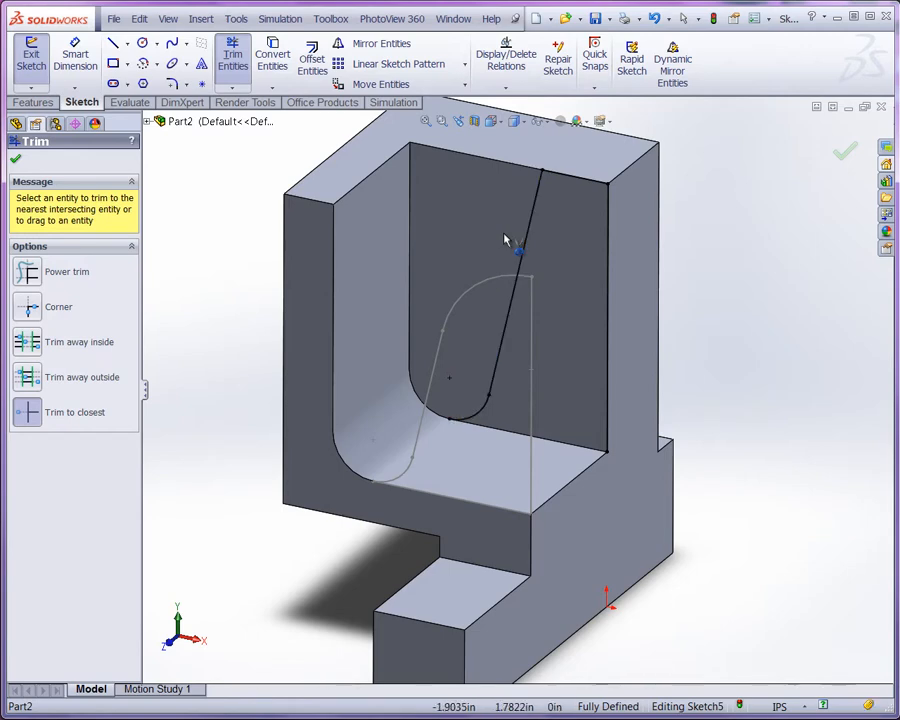
right_click(217, 181)
click(252, 195)
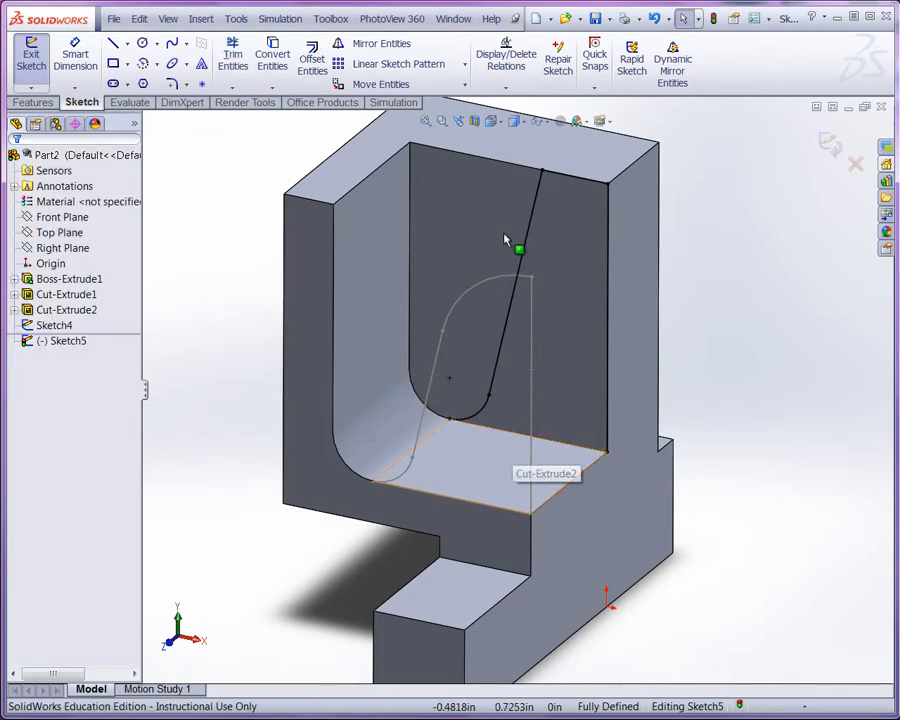
Step: Convert the back face's bottom edge to close the profile, and exit the sketch
click(508, 431)
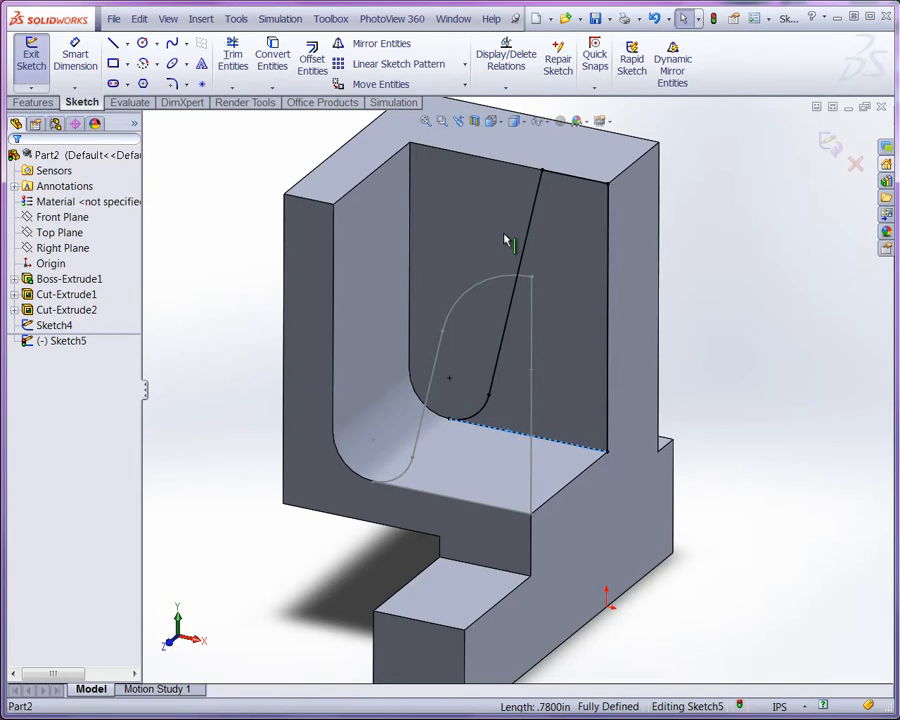
click(272, 55)
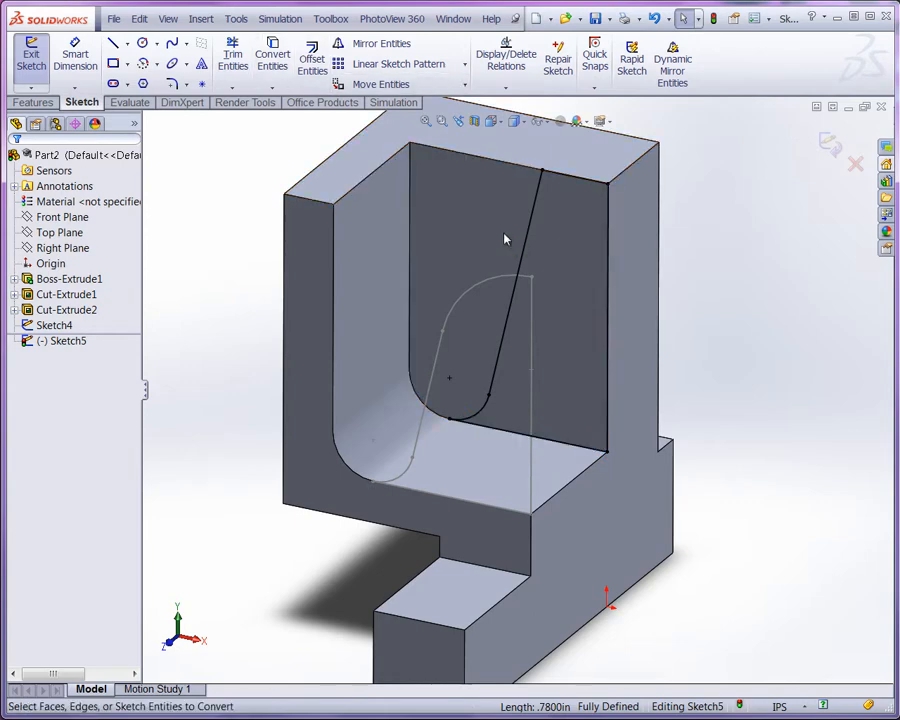
scroll(505, 240, down, 10)
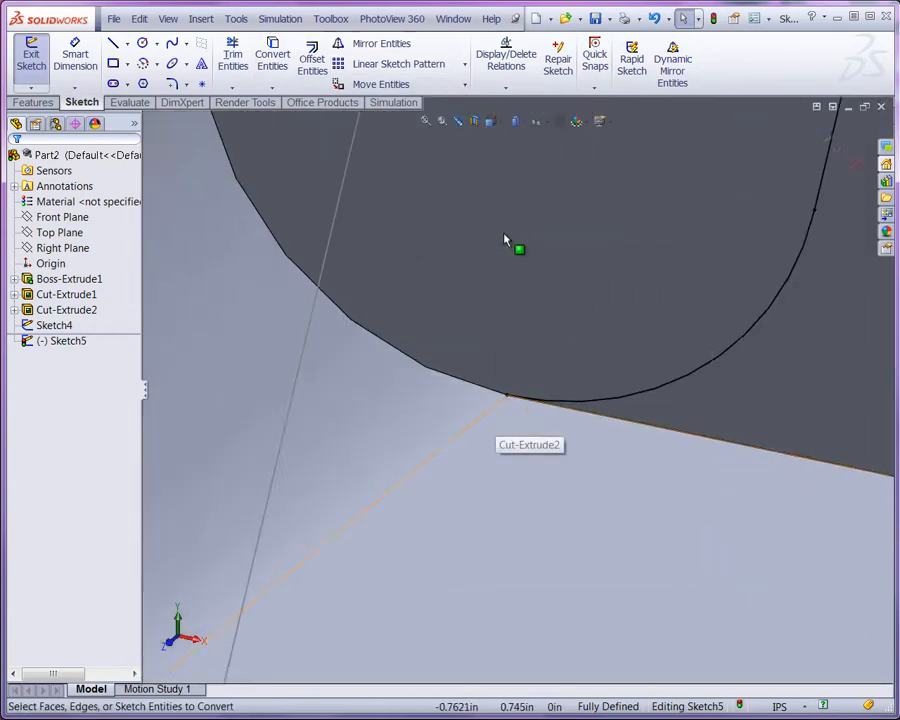
scroll(505, 240, up, 10)
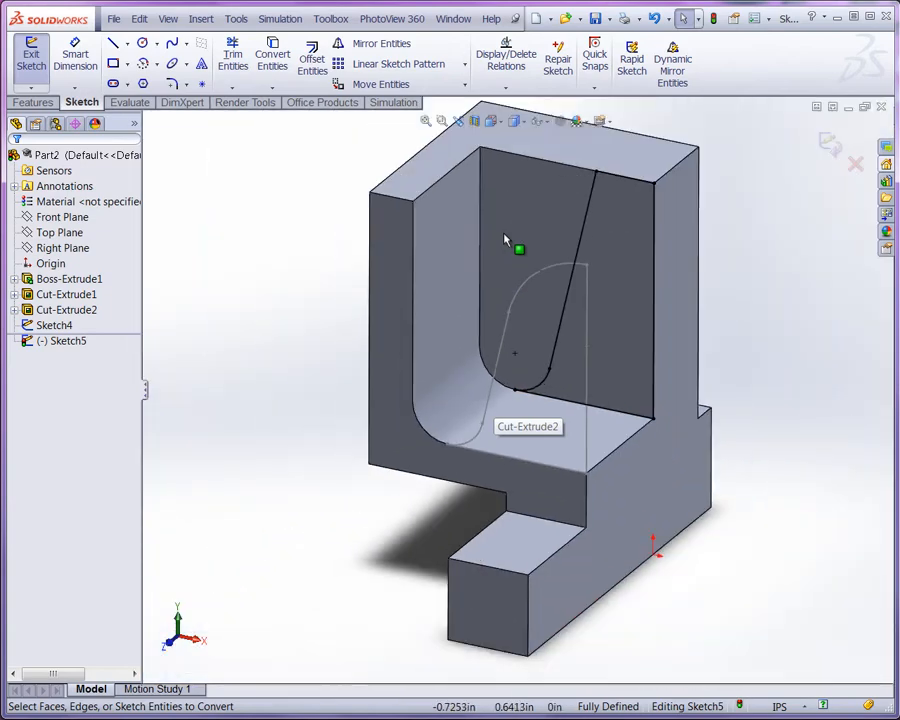
scroll(505, 240, down, 2)
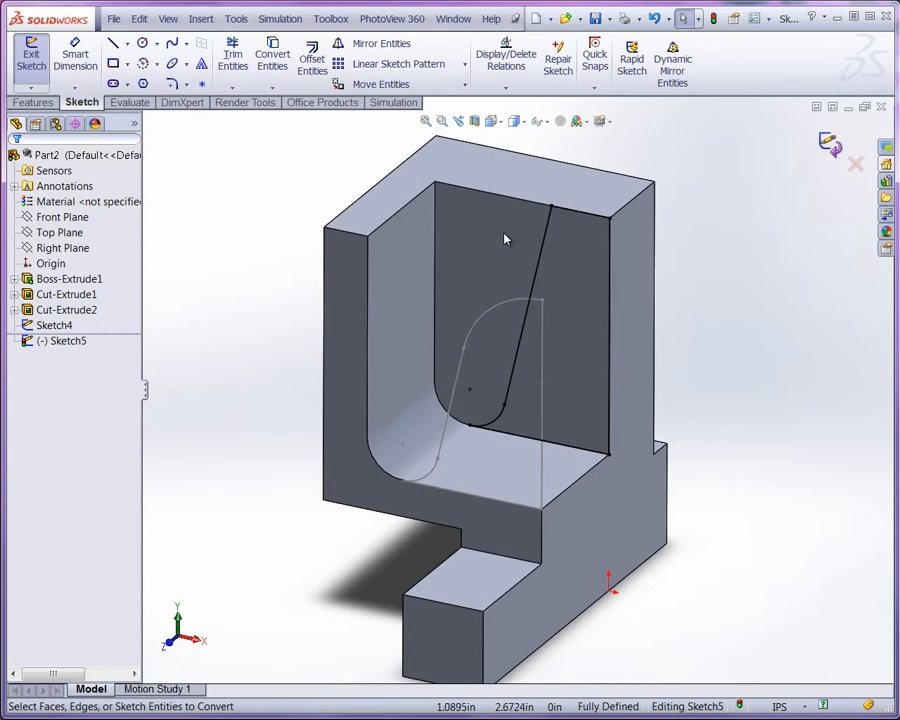
key(ctrl+b)
key(Escape)
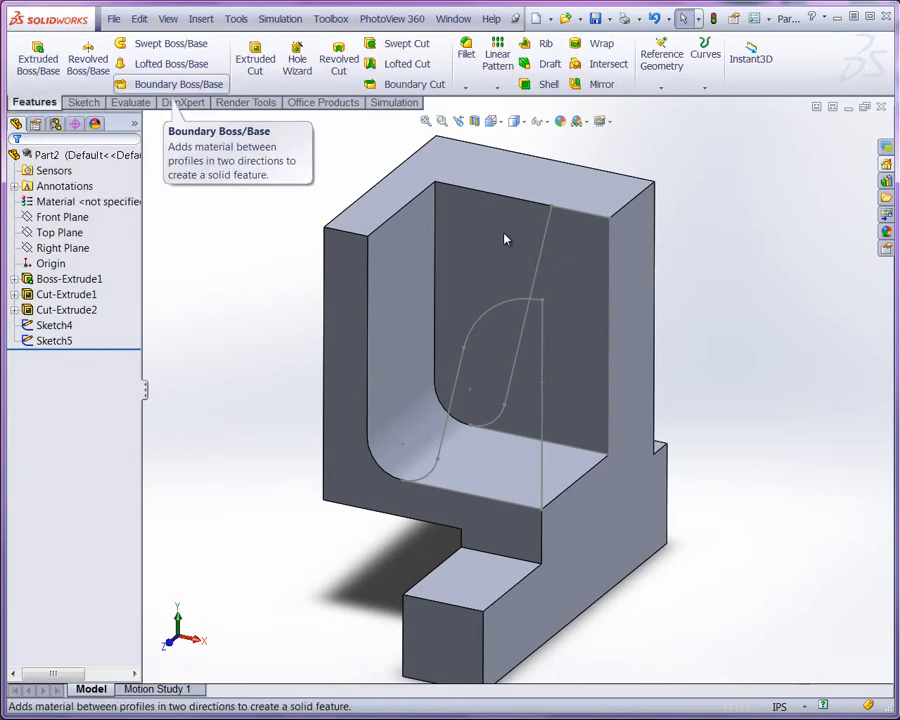
Step: Create a lofted boss between the front profile Sketch4 and the back-face profile Sketch5, merging the result
click(170, 63)
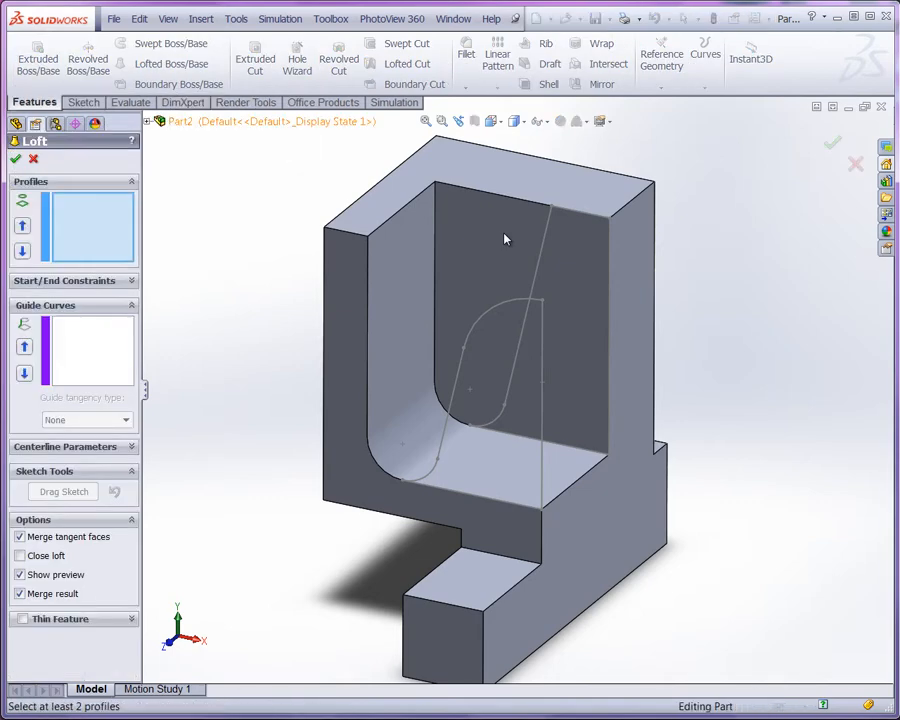
click(456, 378)
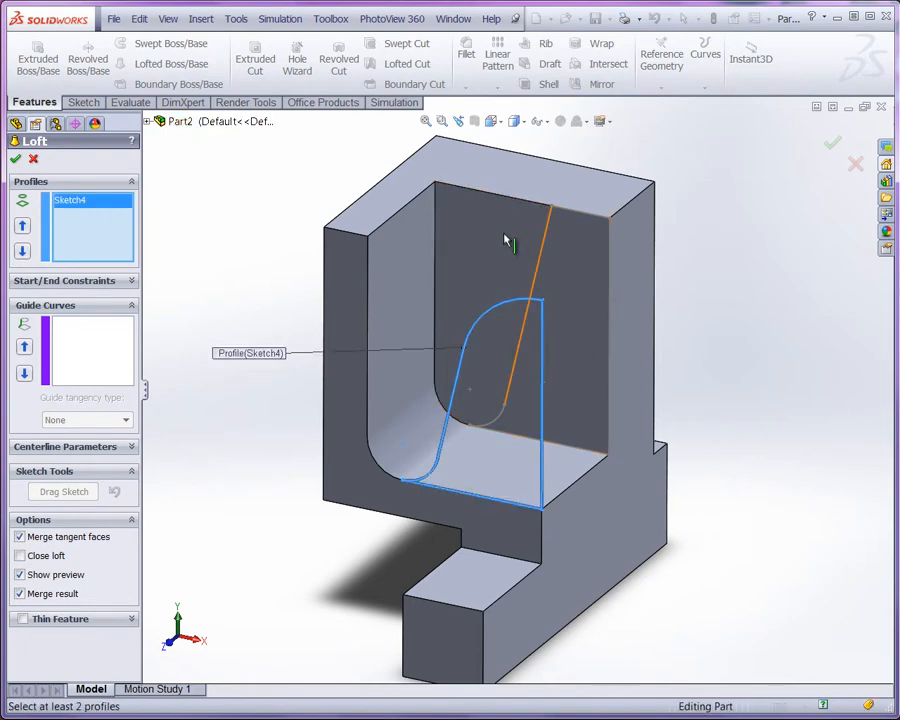
click(508, 241)
middle_drag(502, 238, 503, 232)
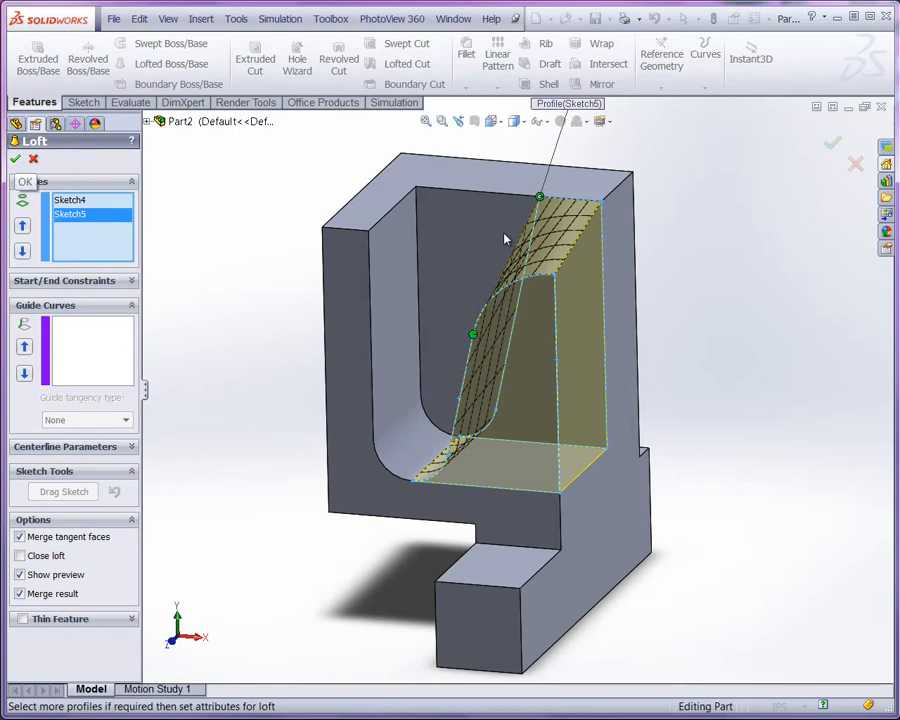
key(Return)
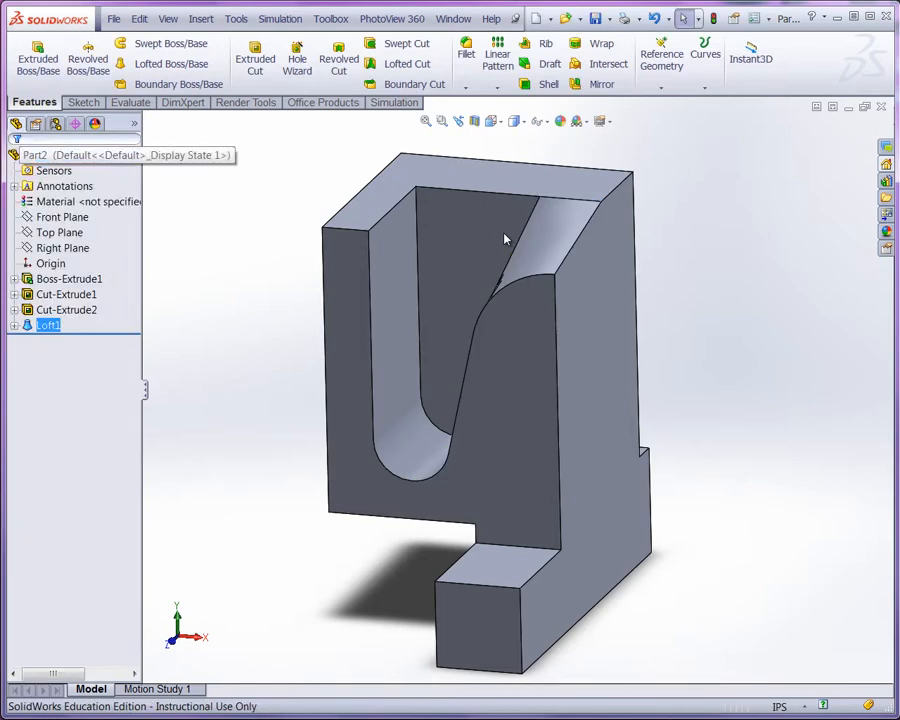
middle_drag(502, 236, 503, 232)
key(Escape)
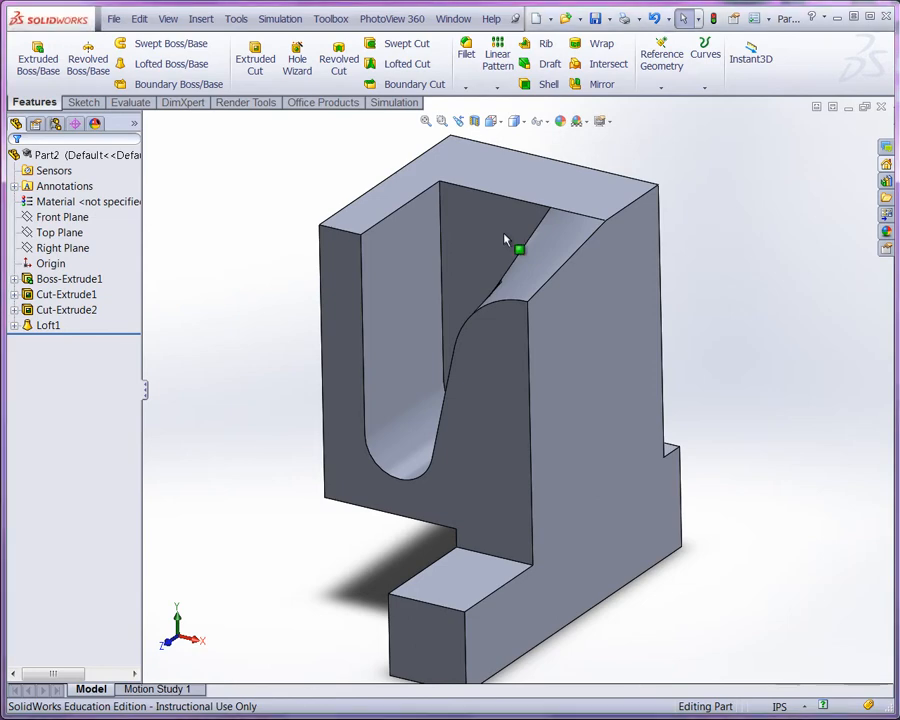
middle_drag(504, 233, 504, 233)
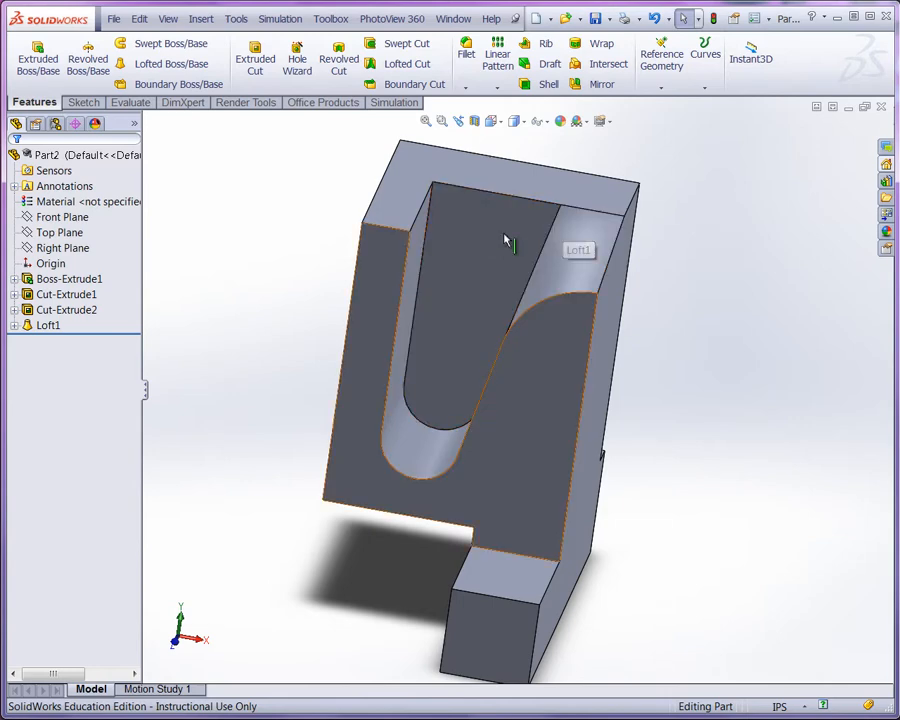
Step: Fillet the front top edge of the thin outer wall beside the pocket with a 0.75 in constant radius
middle_drag(504, 236, 504, 232)
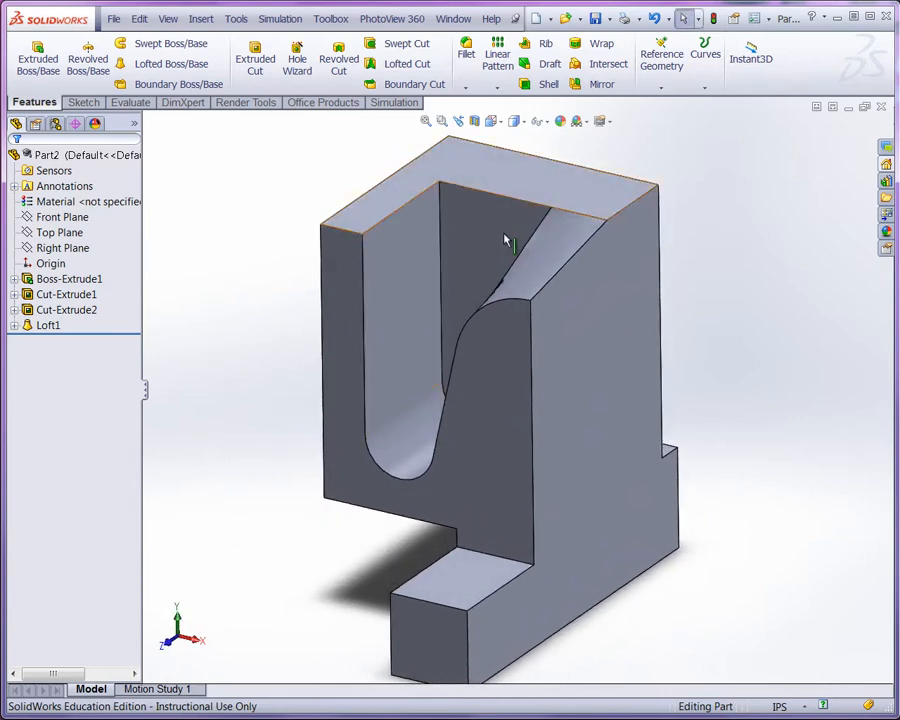
click(342, 229)
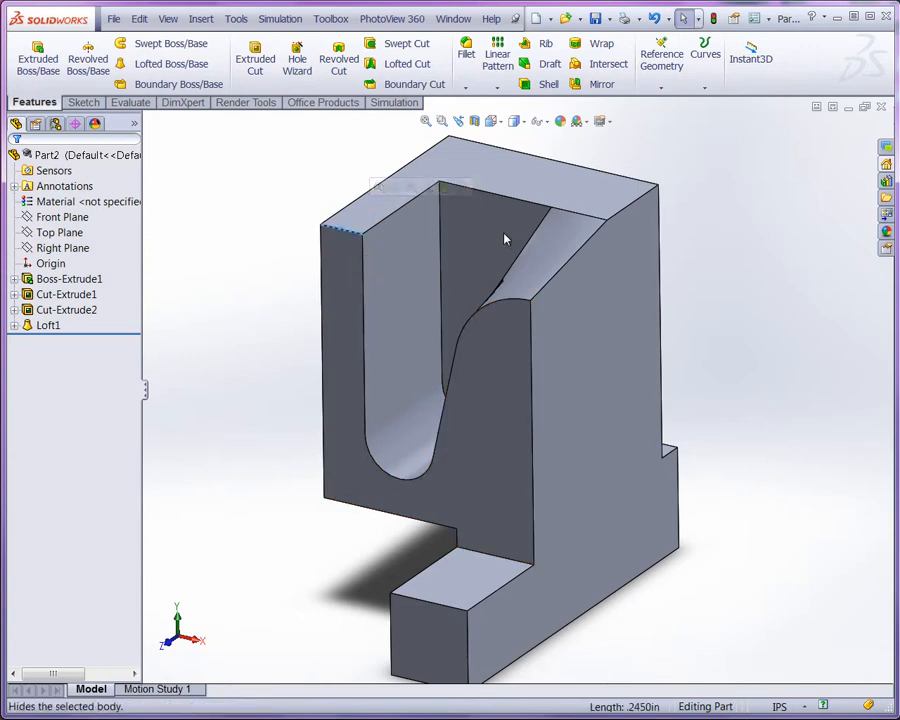
click(466, 50)
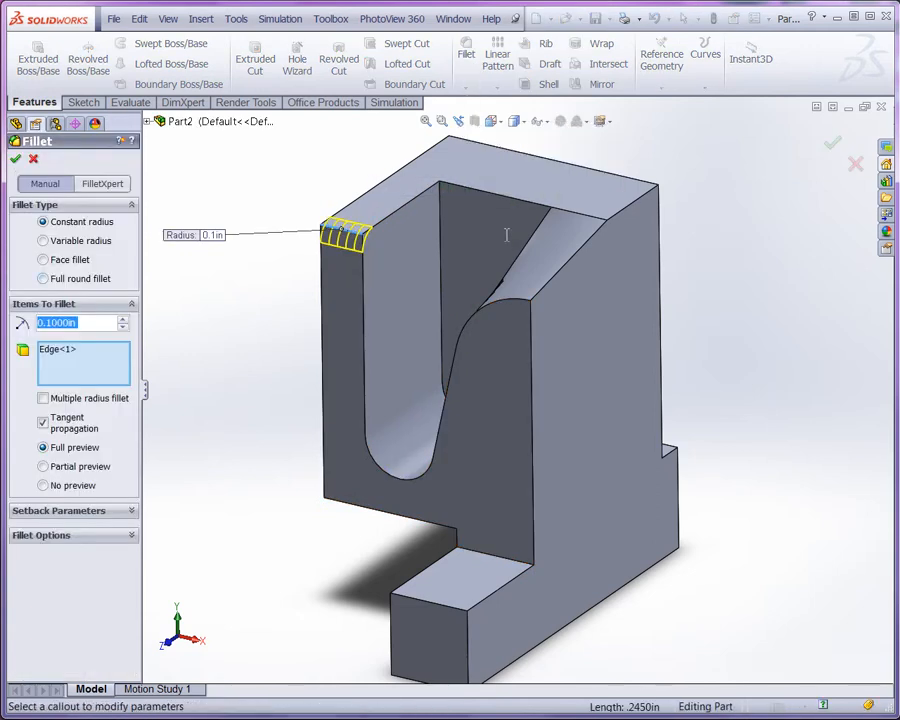
text(.75)
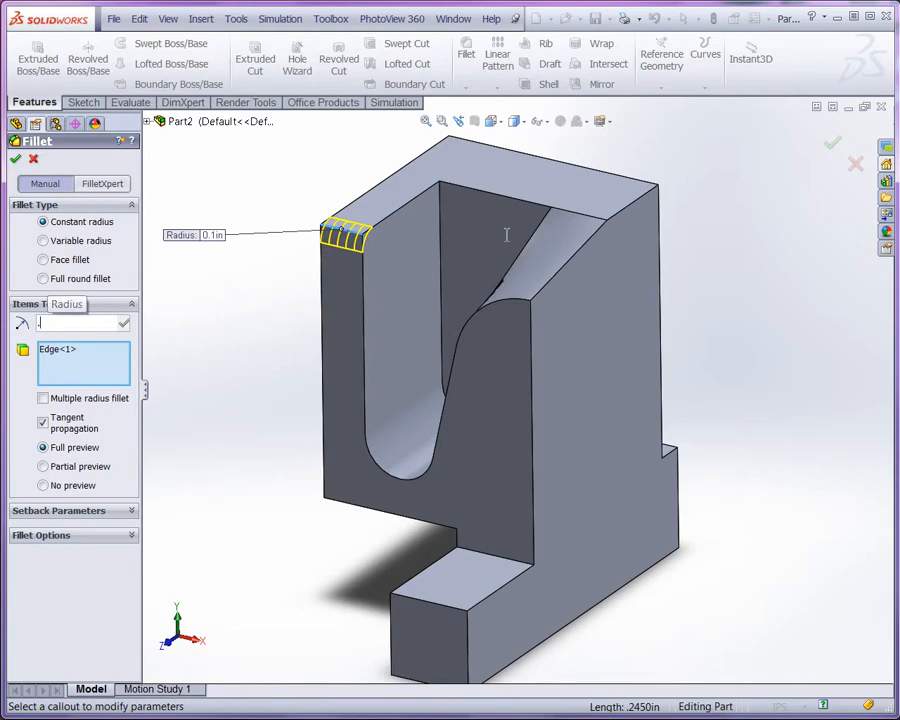
key(Return)
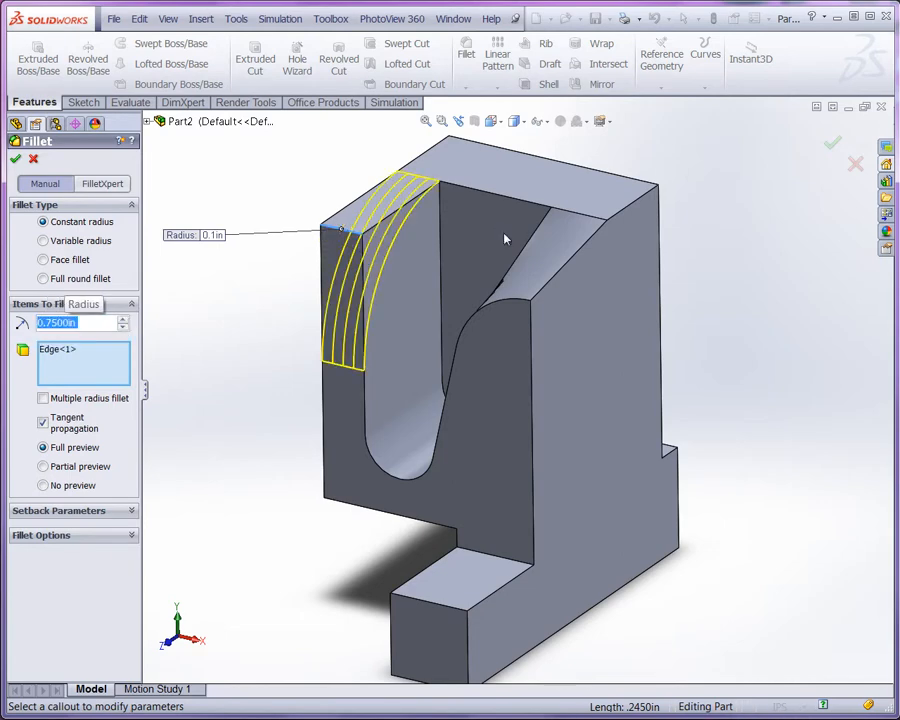
key(Return)
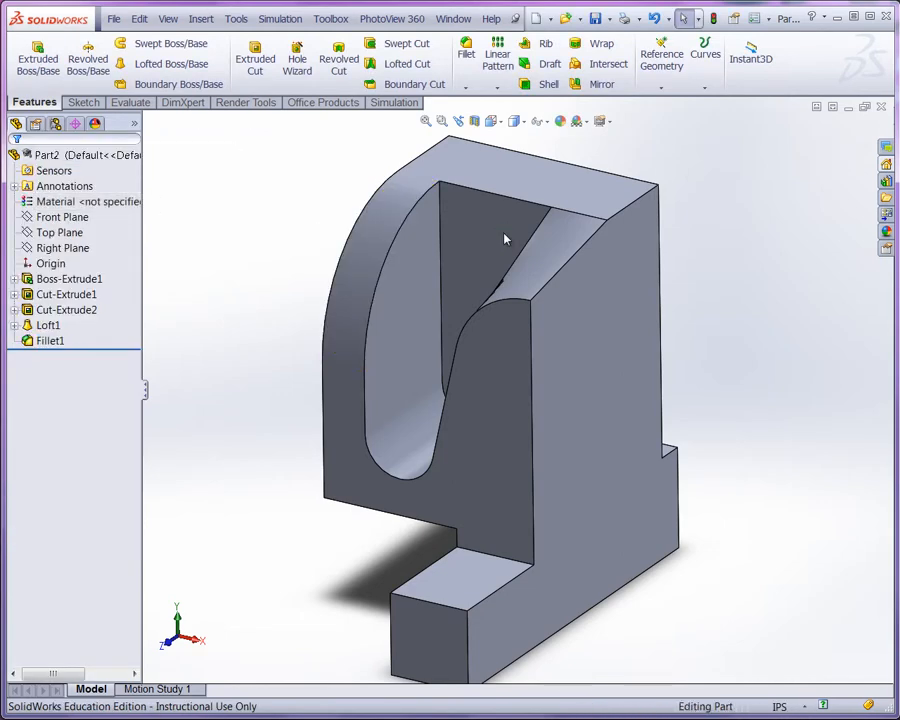
Step: Fillet the edges where the pocket's side and bottom walls meet its back face with a 0.05 in radius
mouse_move(504, 239)
middle_down()
mouse_move(502, 231)
mouse_move(504, 239)
middle_up()
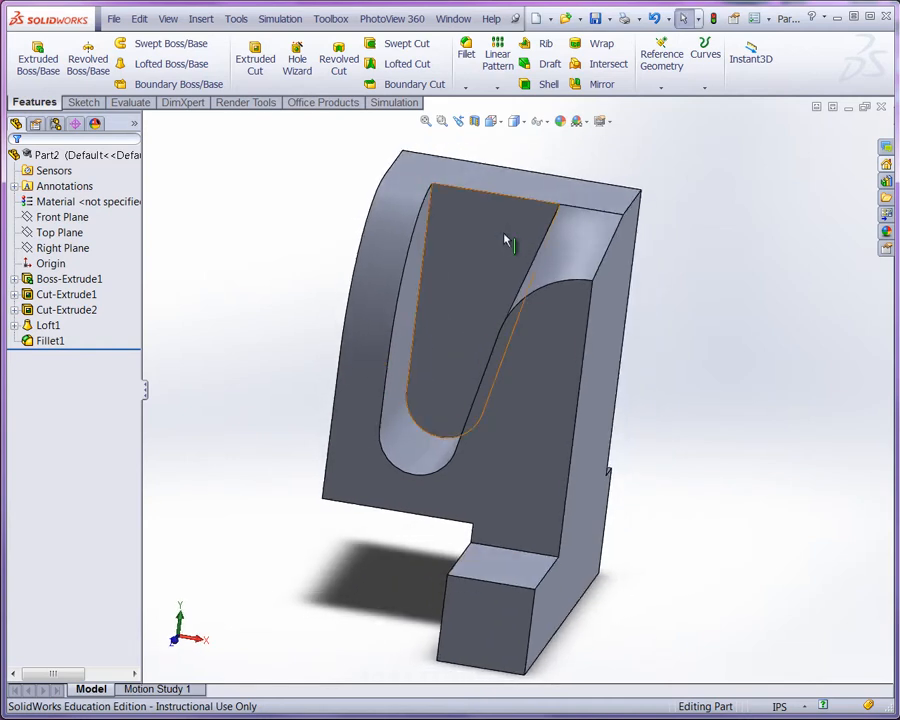
click(504, 239)
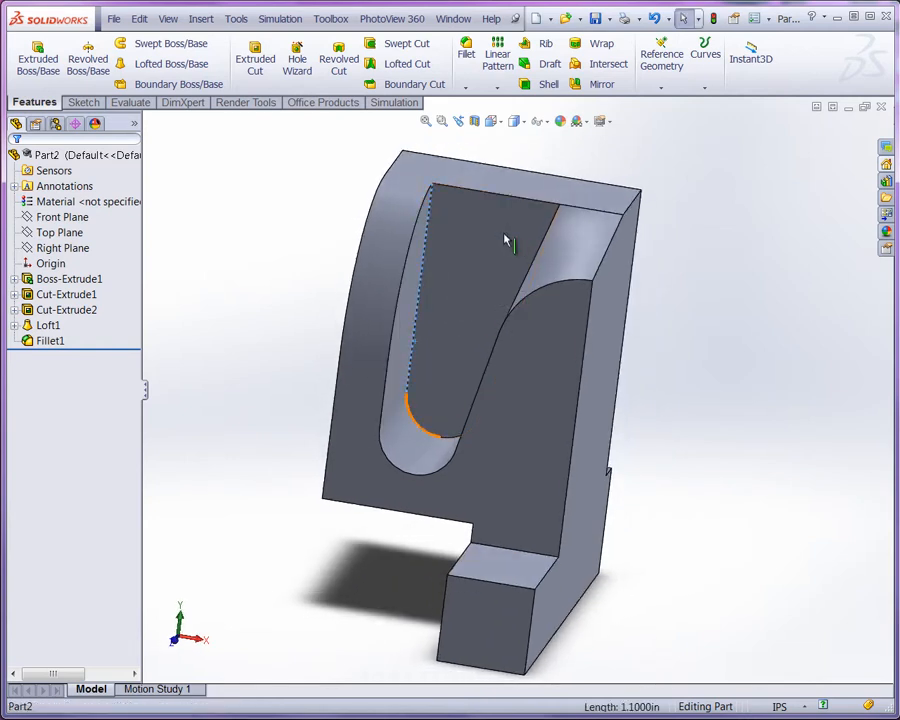
ctrl+click(419, 425)
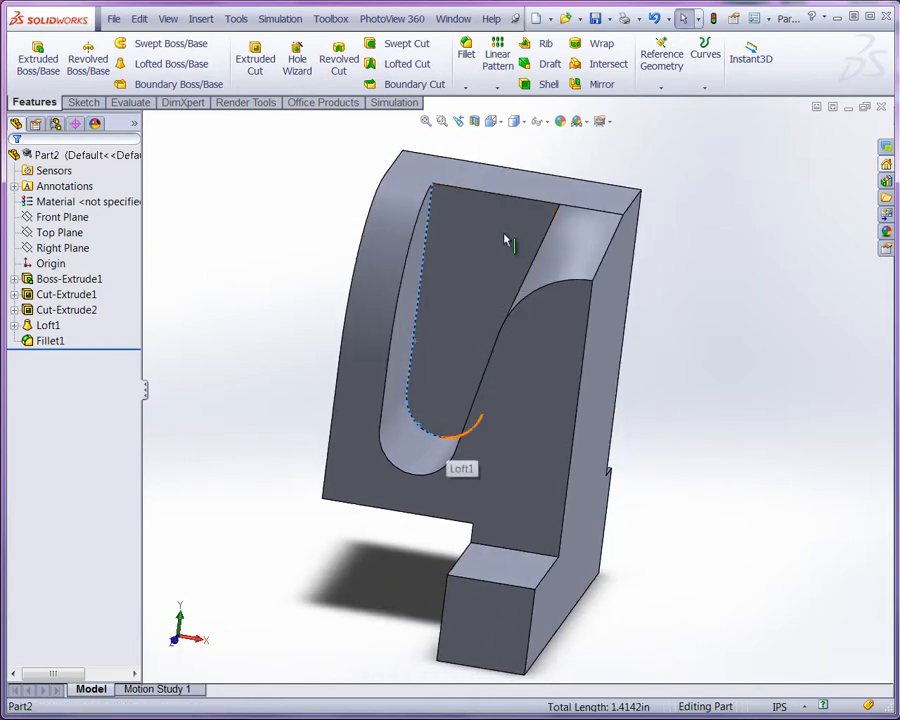
ctrl+click(454, 436)
middle_drag(504, 239, 504, 233)
ctrl+click(506, 240)
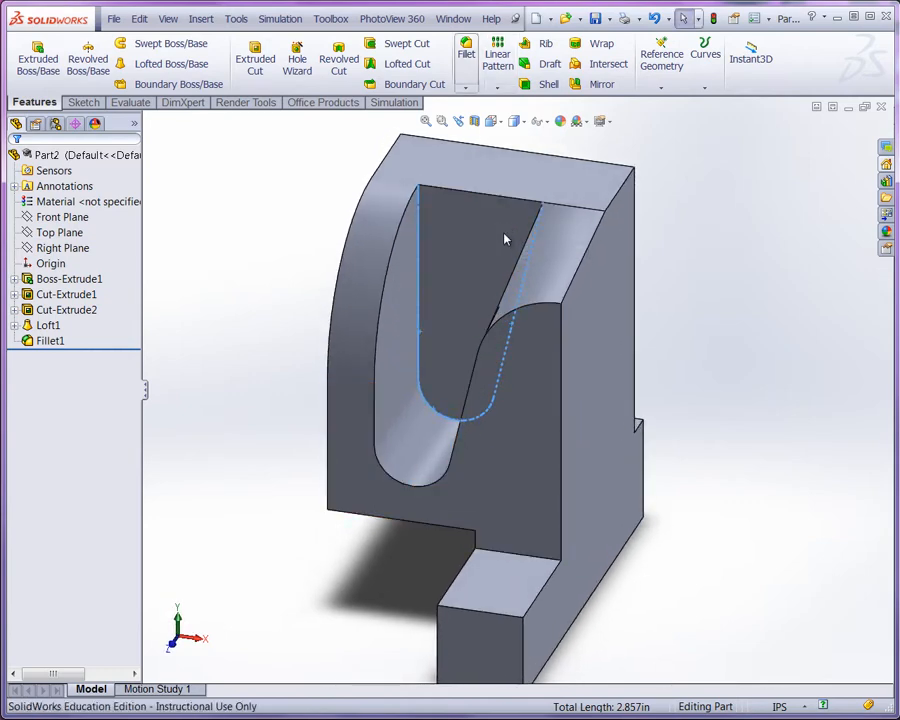
click(466, 55)
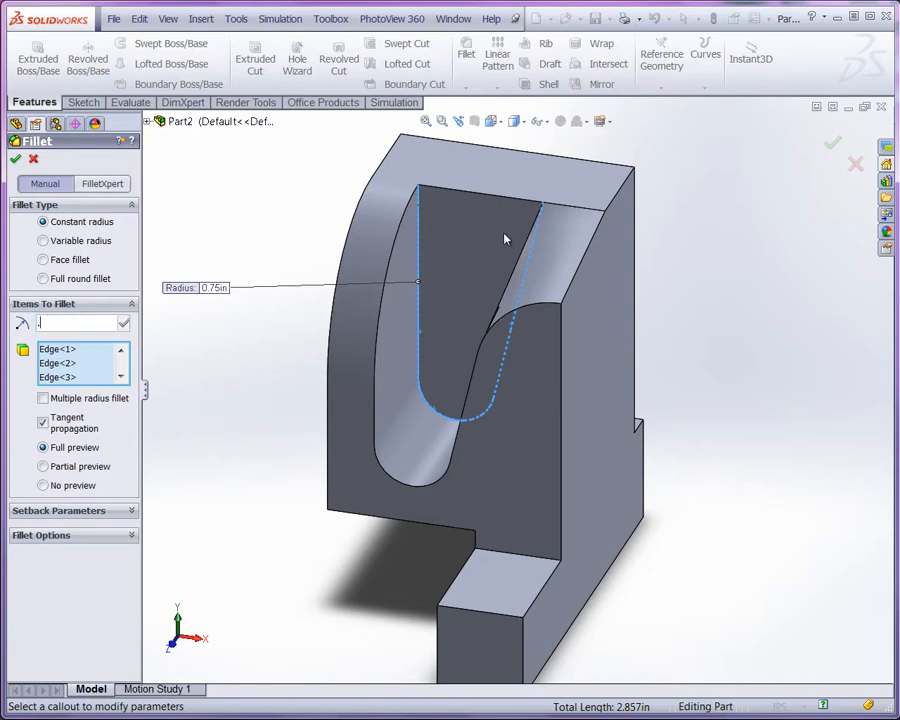
text(.050)
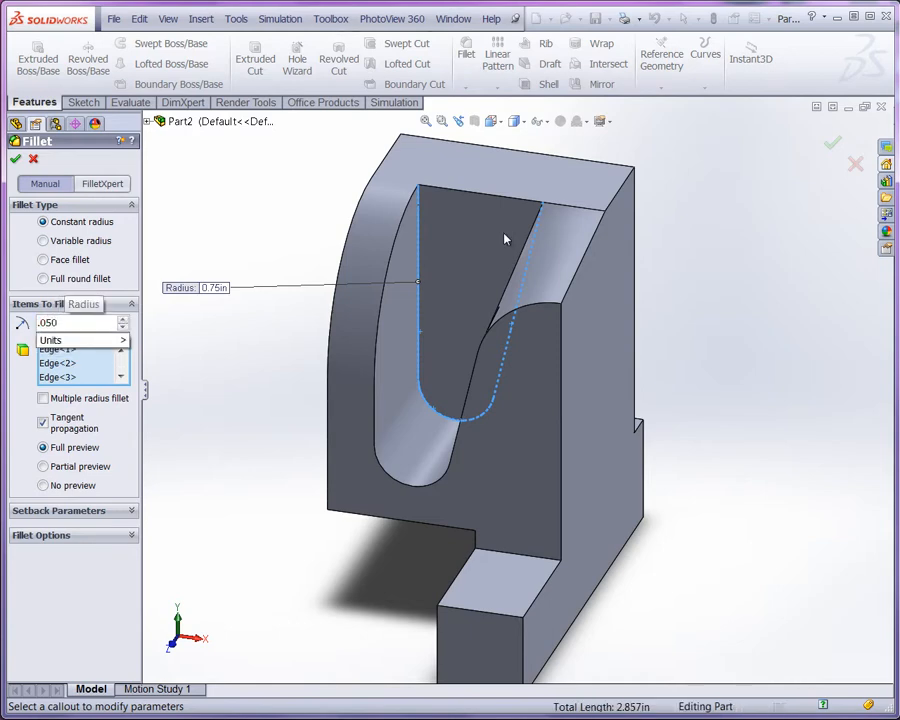
key(Return)
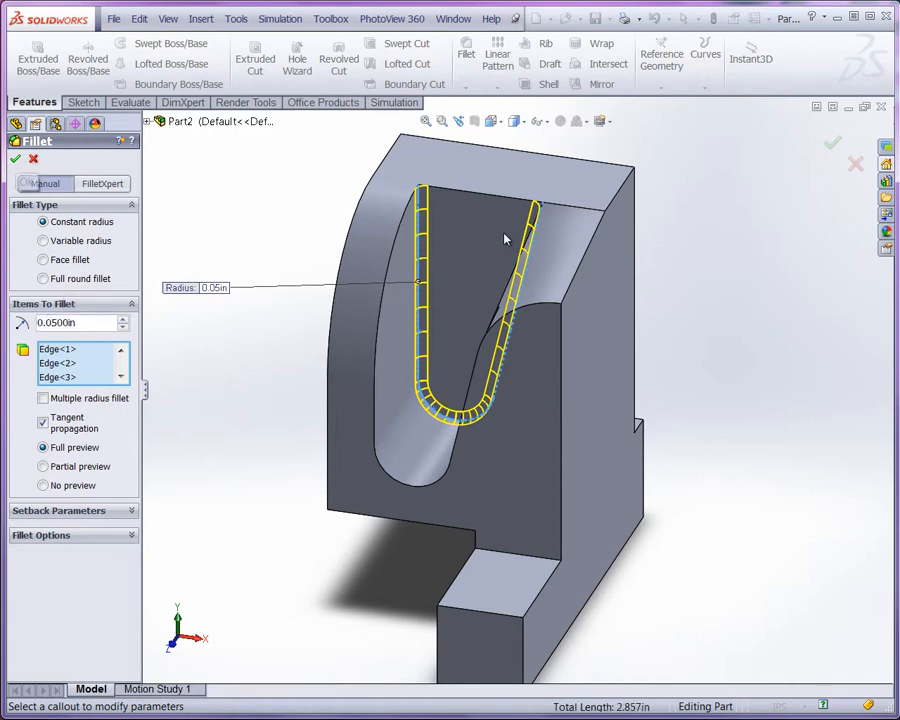
key(Return)
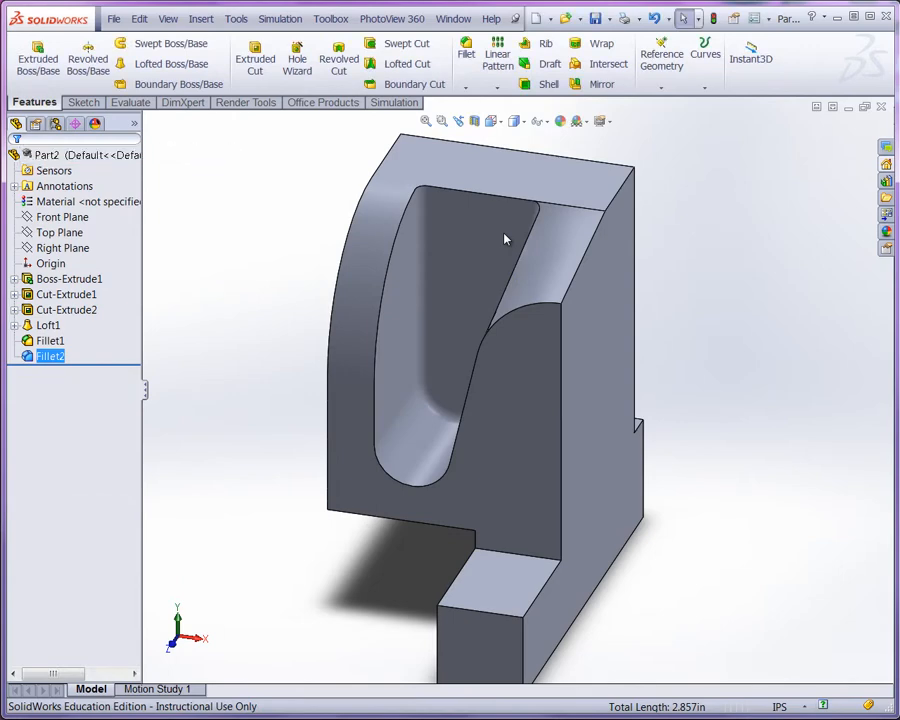
Step: Mirror Boss-Extrude1, Cut-Extrude1, Cut-Extrude2, Loft1, Fillet1 and Fillet2 about the Right Plane
middle_drag(504, 233, 505, 238)
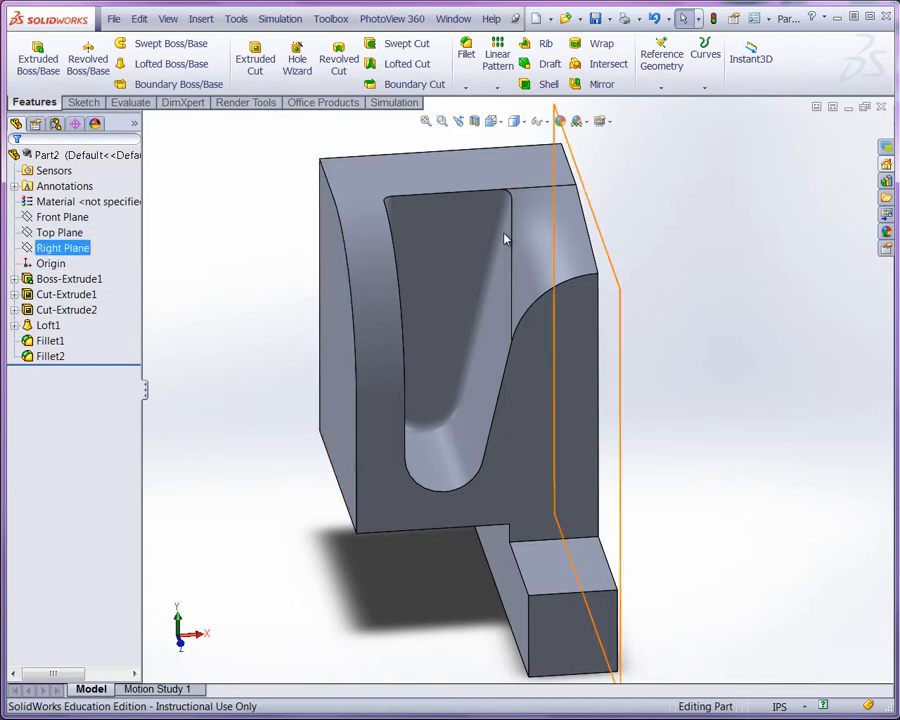
click(62, 247)
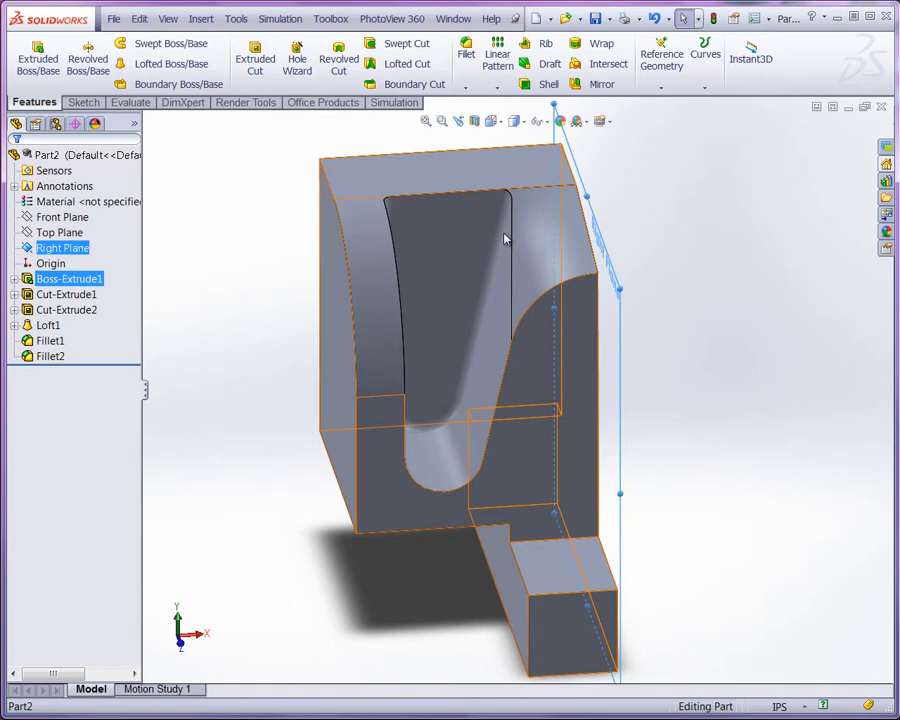
ctrl+click(69, 279)
ctrl+click(66, 294)
ctrl+click(66, 309)
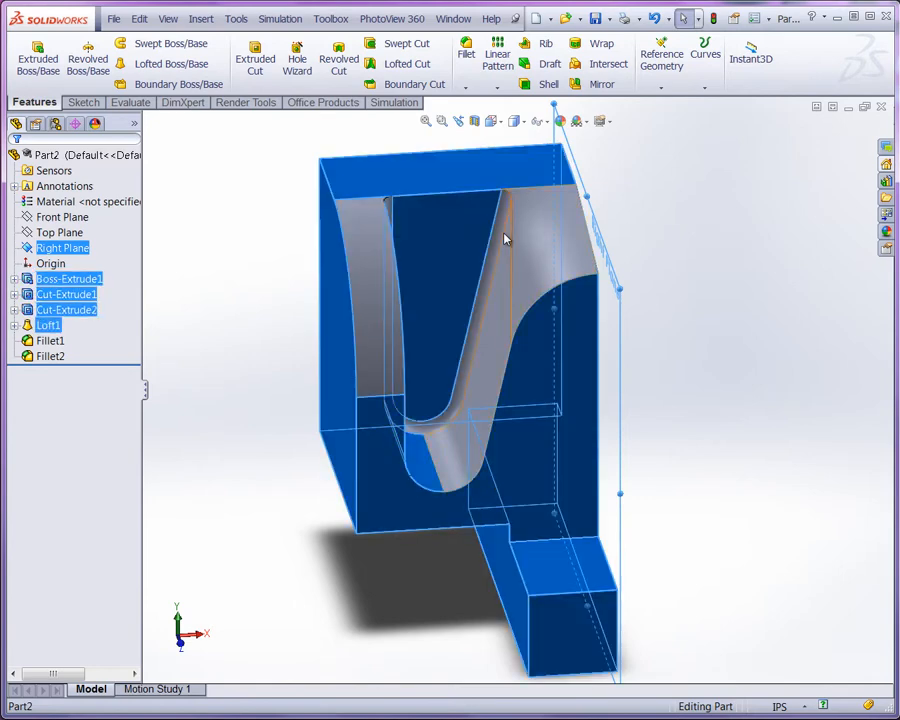
ctrl+click(48, 325)
ctrl+click(50, 340)
ctrl+click(50, 356)
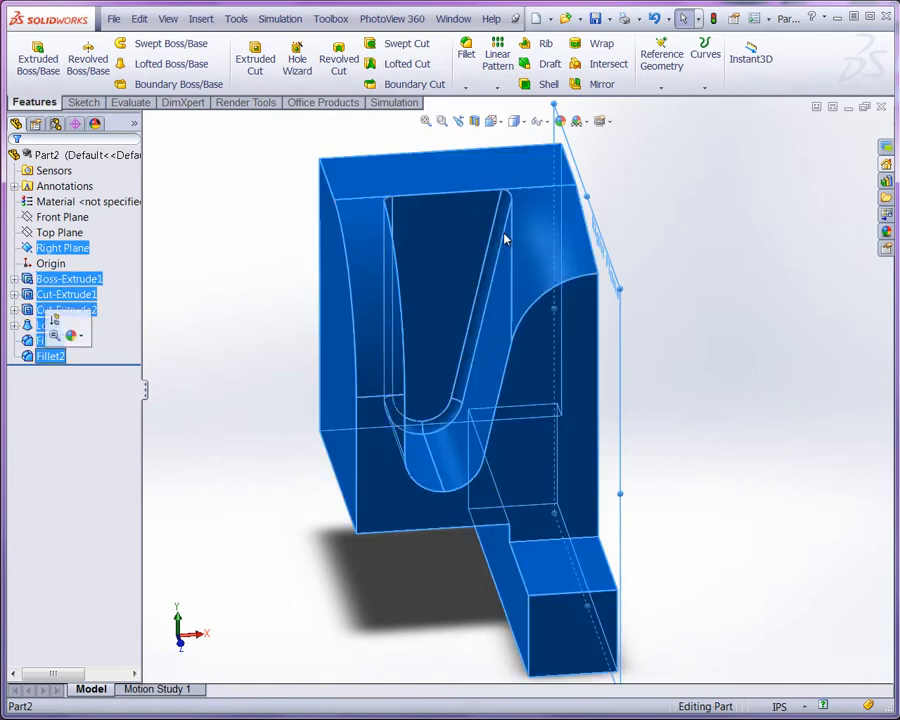
click(601, 84)
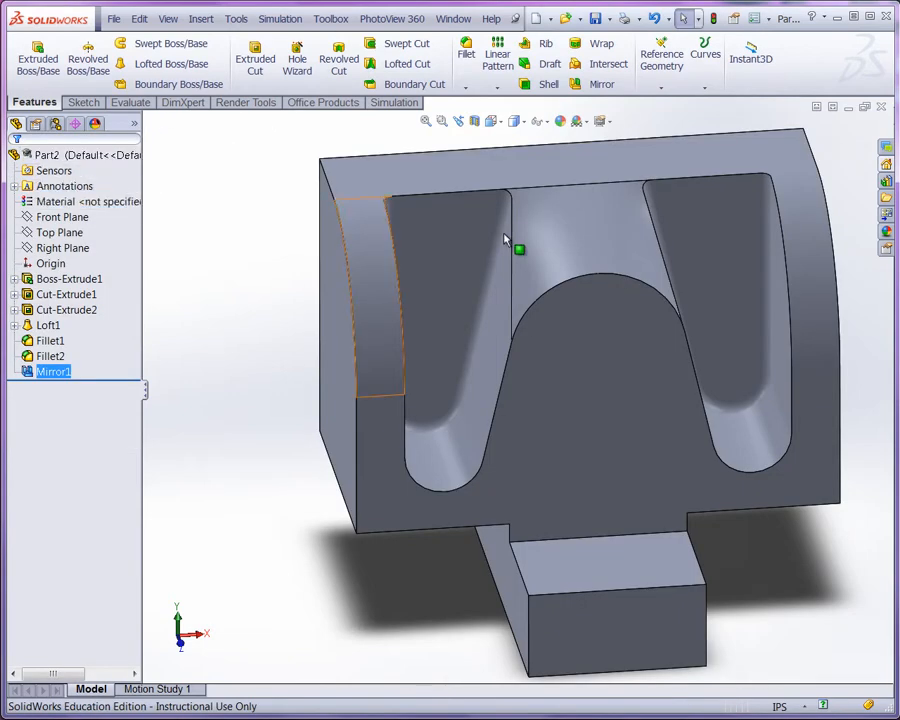
Step: Open a new sketch on the left pocket's back face and view it face-on
mouse_move(504, 233)
middle_down()
mouse_move(516, 246)
mouse_move(505, 239)
middle_up()
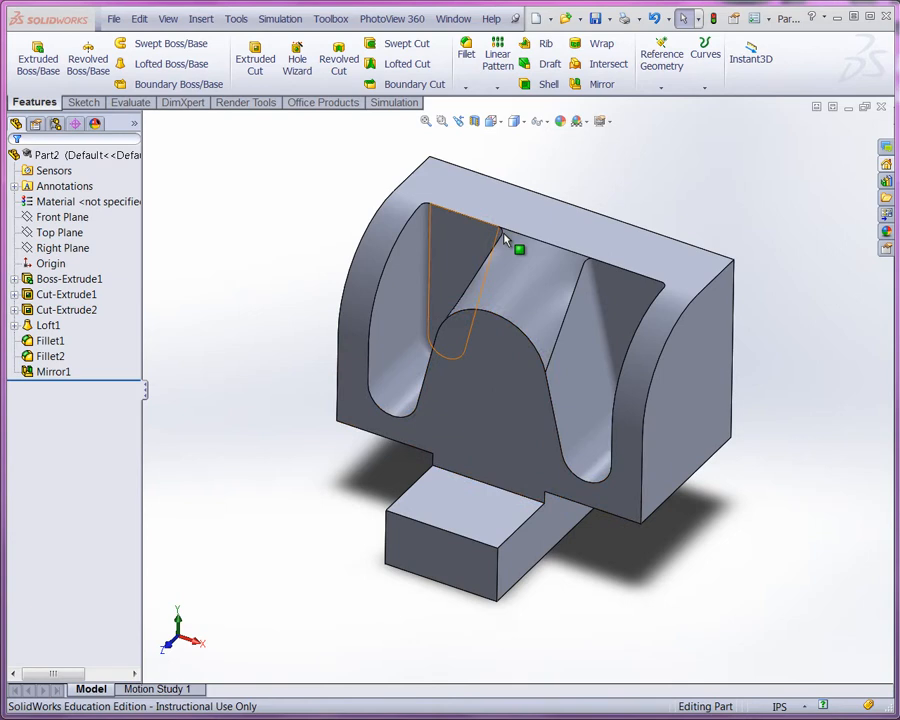
click(502, 238)
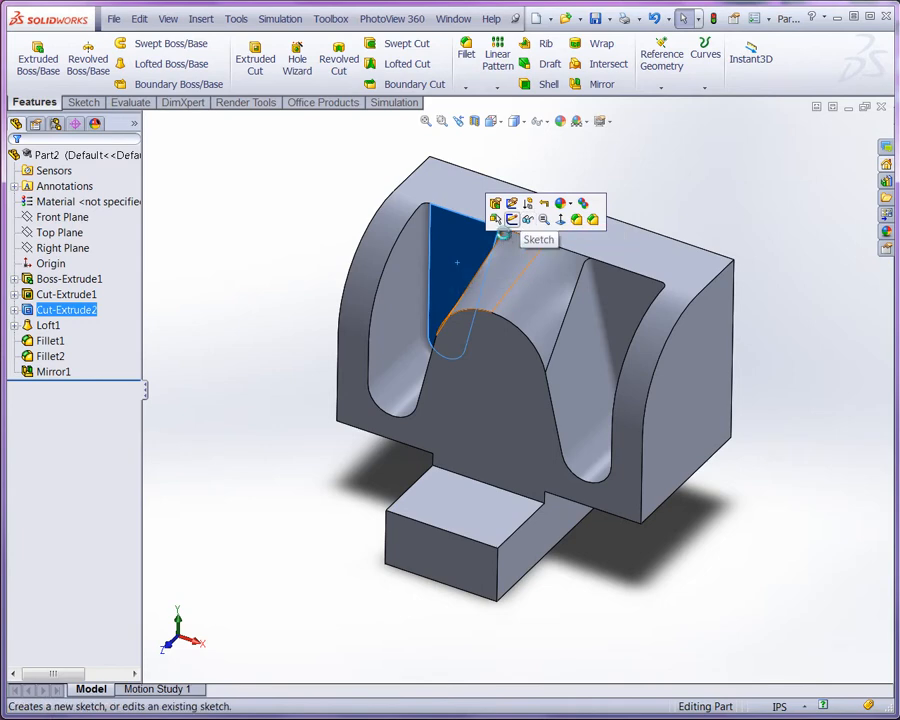
click(506, 226)
key(space)
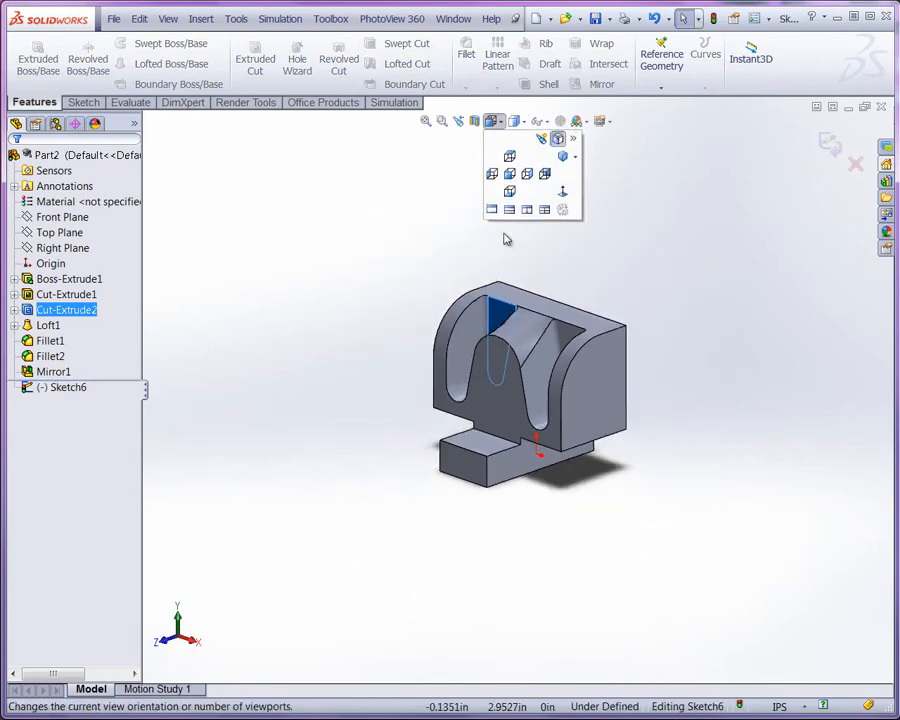
key(ctrl+8)
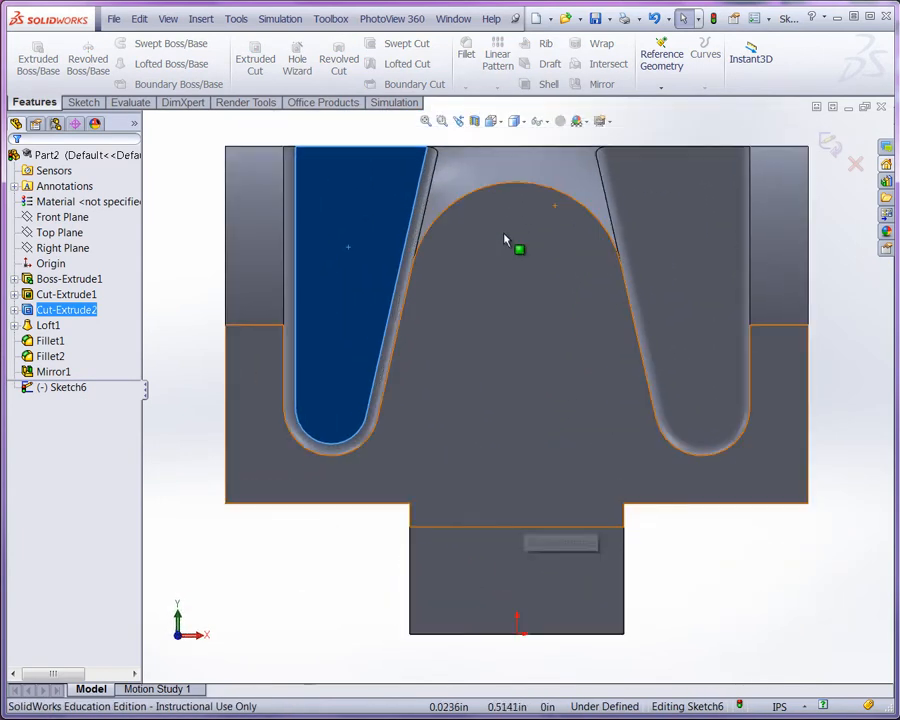
Step: Sketch a vertical centerline about 2.47 in long from the origin up past the part's top edge
right_click(505, 238)
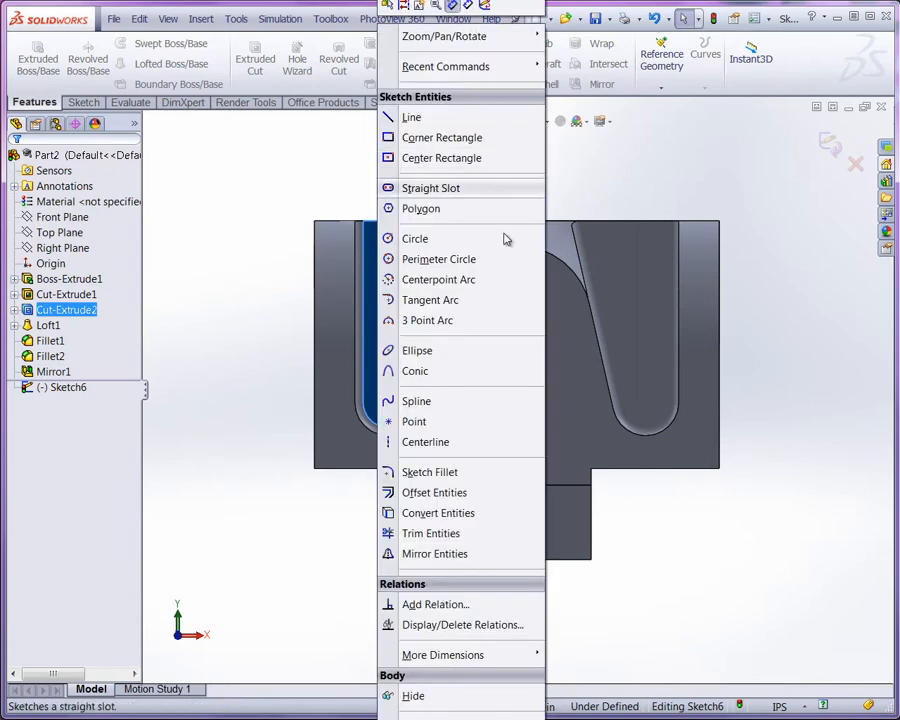
key(Down)
key(Down)
key(Down)
key(Down)
key(Down)
key(Down)
key(Down)
key(Down)
key(Down)
key(Down)
key(Down)
key(Return)
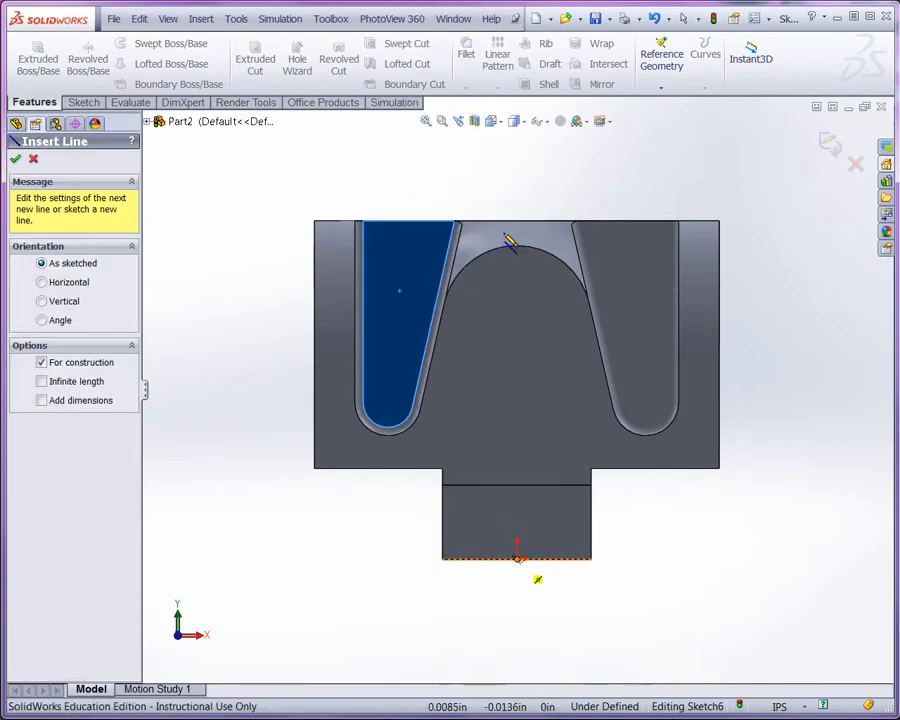
click(517, 557)
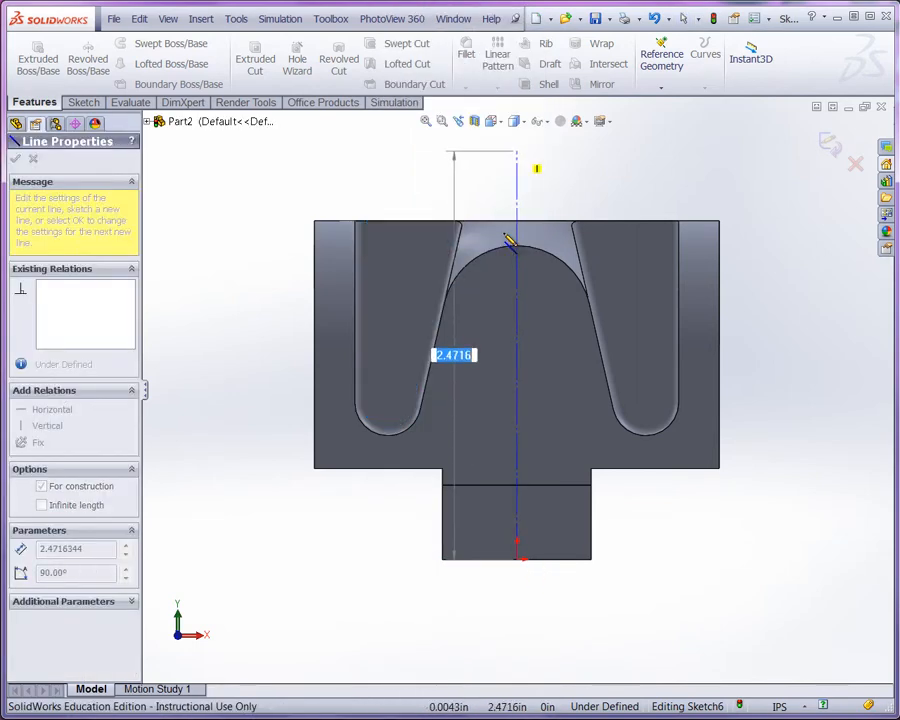
click(508, 240)
key(Escape)
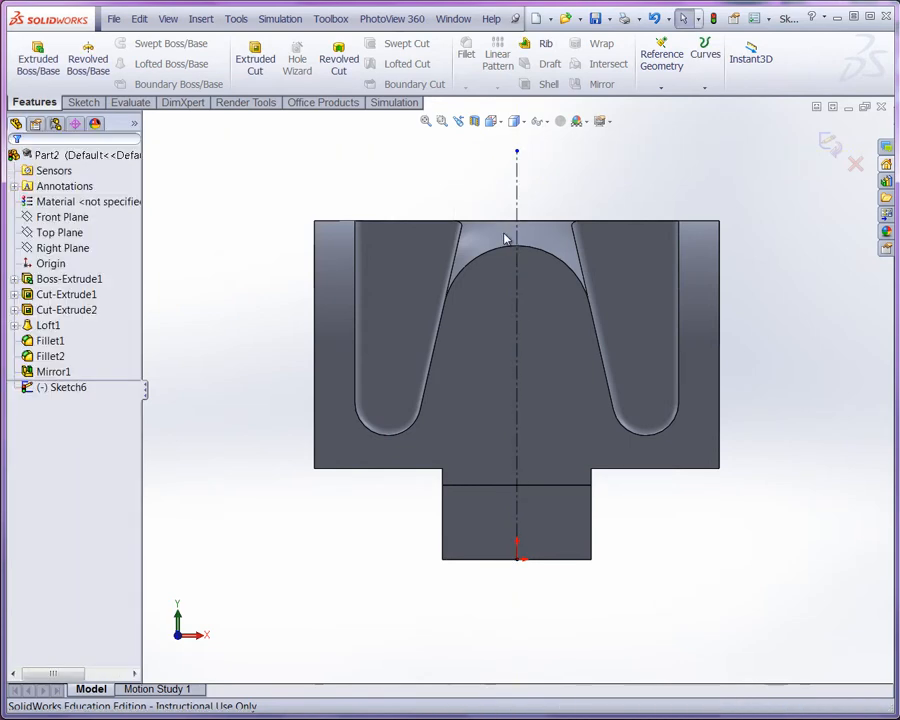
Step: Turn on dynamic mirroring about the centerline and sketch a circle about 0.19 in in diameter inside the left pocket
click(505, 238)
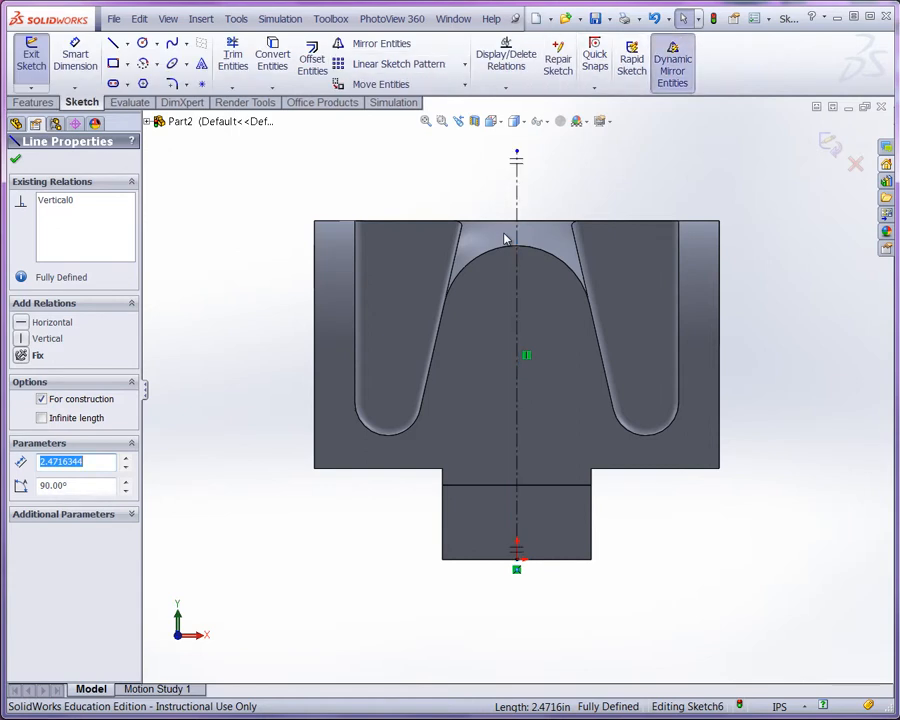
click(143, 43)
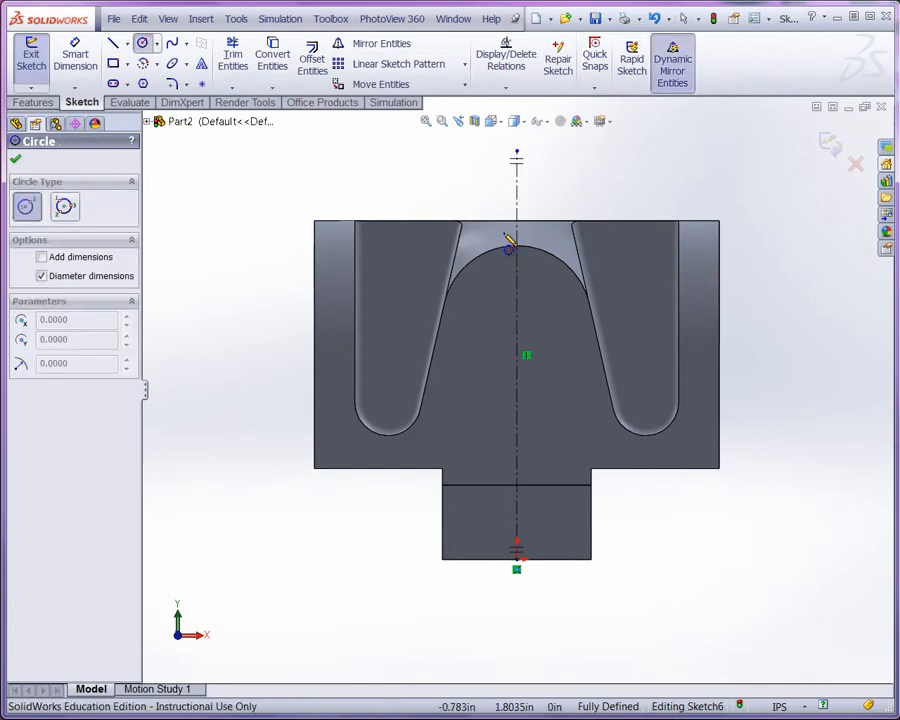
click(397, 303)
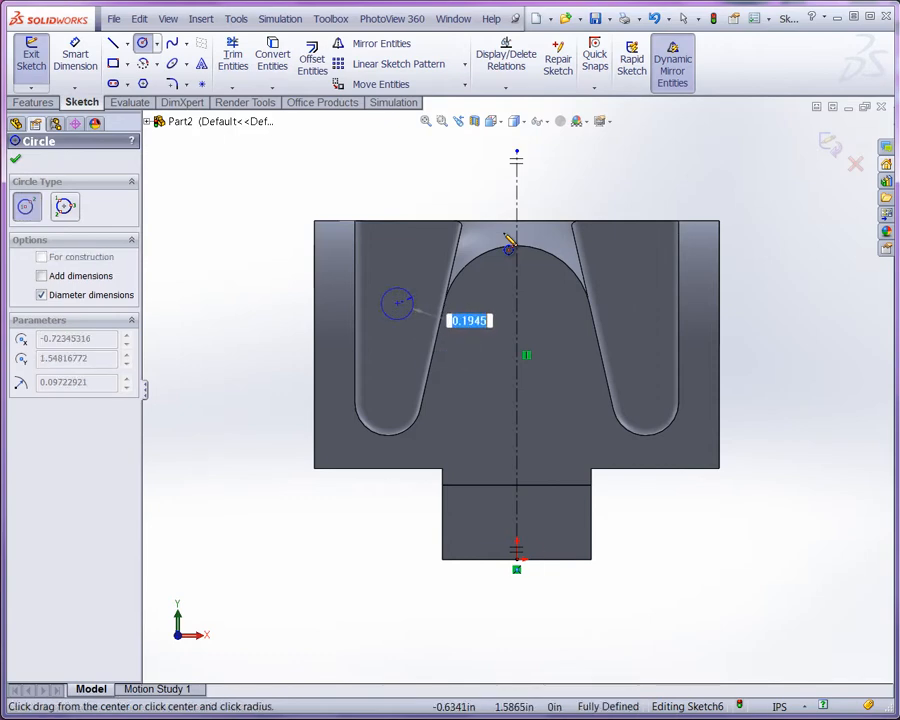
click(412, 297)
Step: Dimension the left pocket's circle with a diameter of 0.2 in
right_click(268, 200)
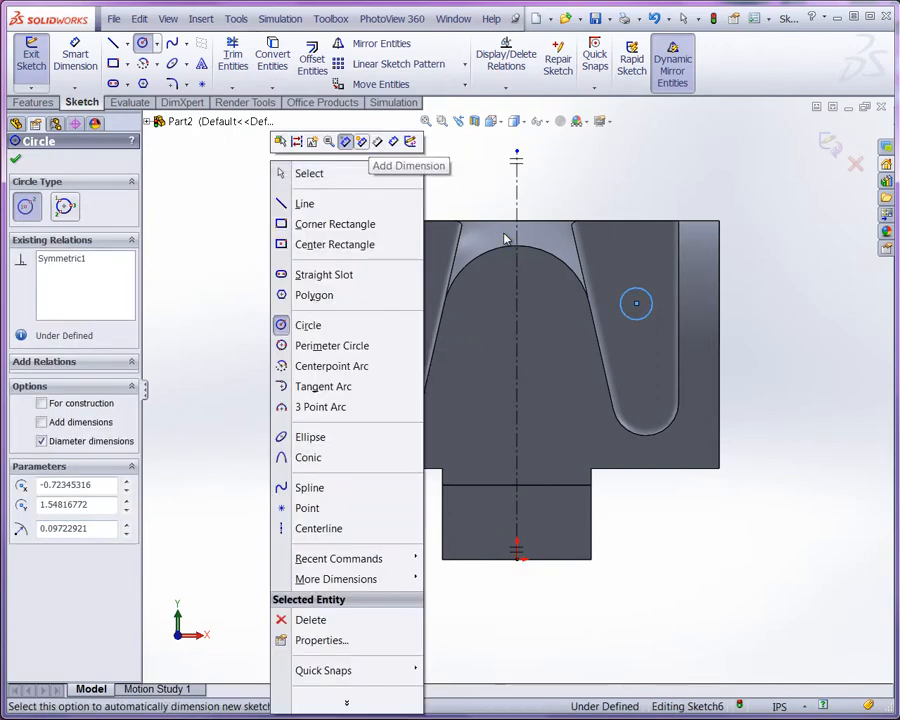
click(366, 141)
click(75, 58)
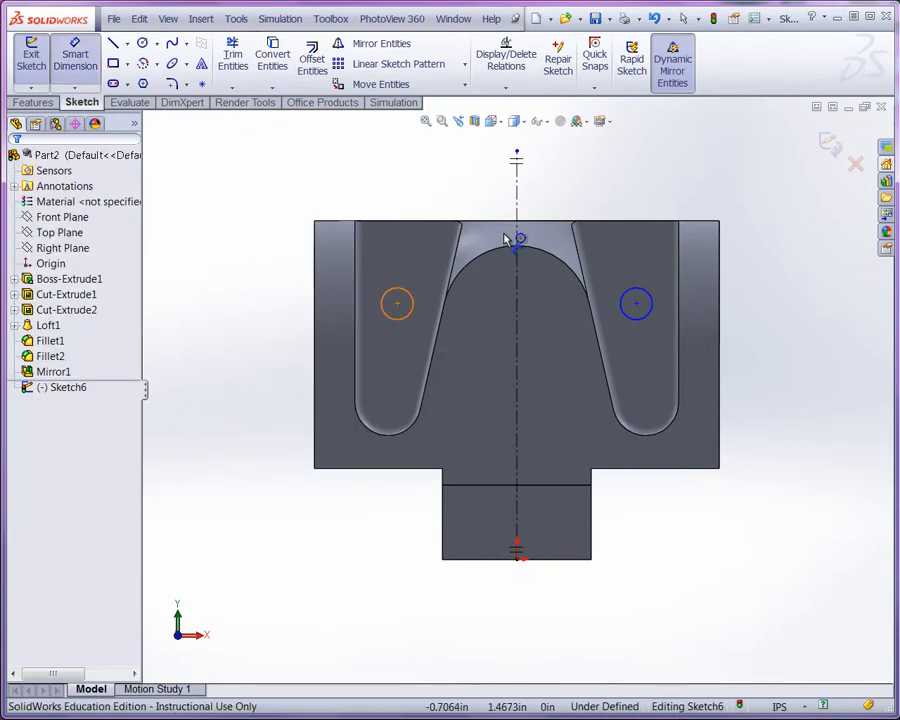
click(386, 291)
click(300, 192)
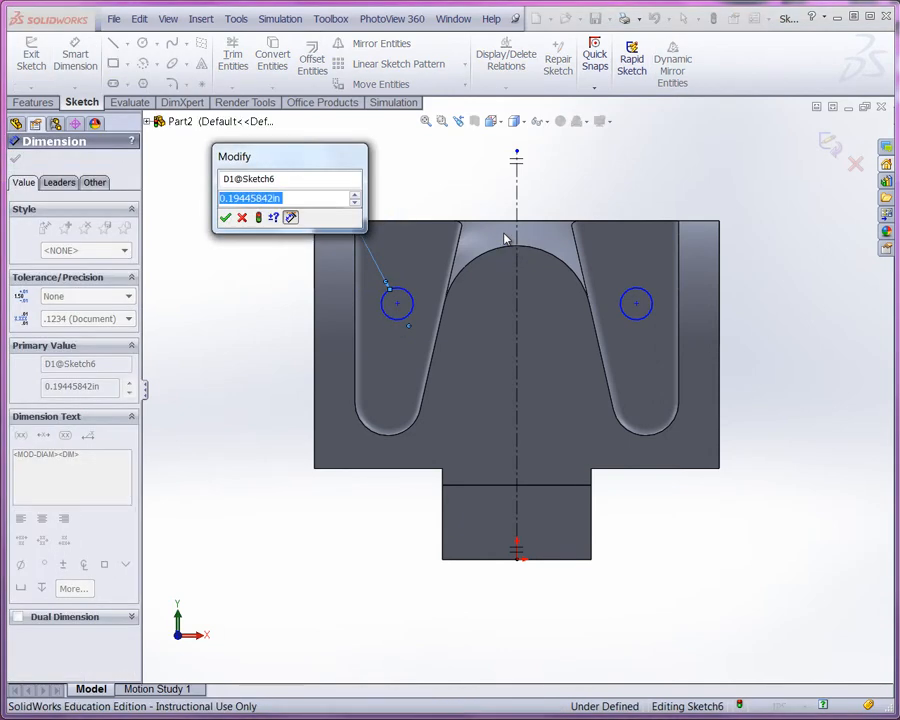
text(.2)
key(Return)
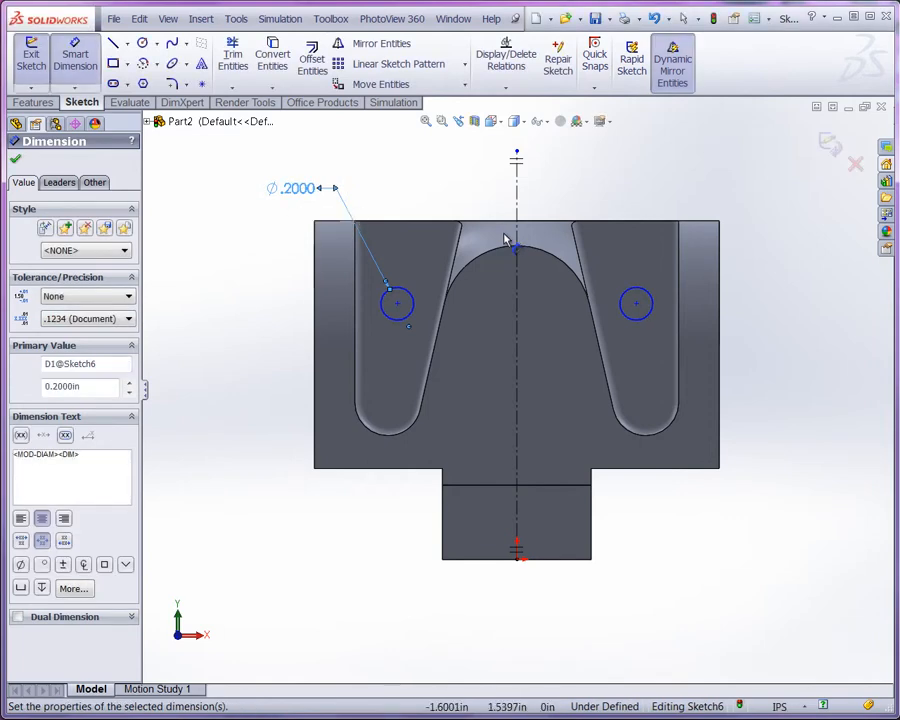
Step: Dimension the left circle's centre 0.75 in above the part's lower-left horizontal edge
click(390, 319)
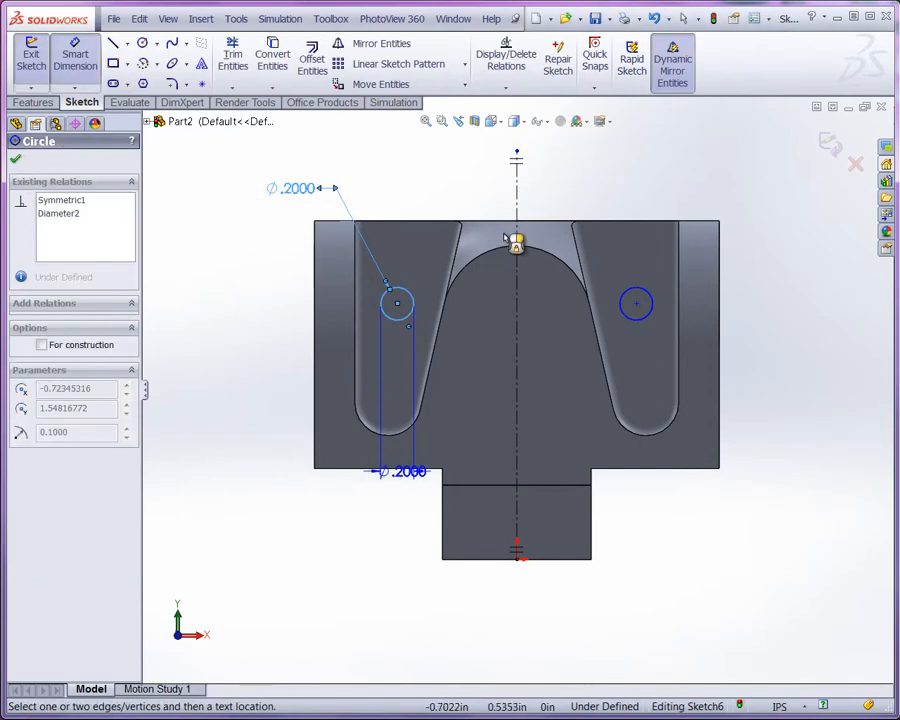
click(390, 467)
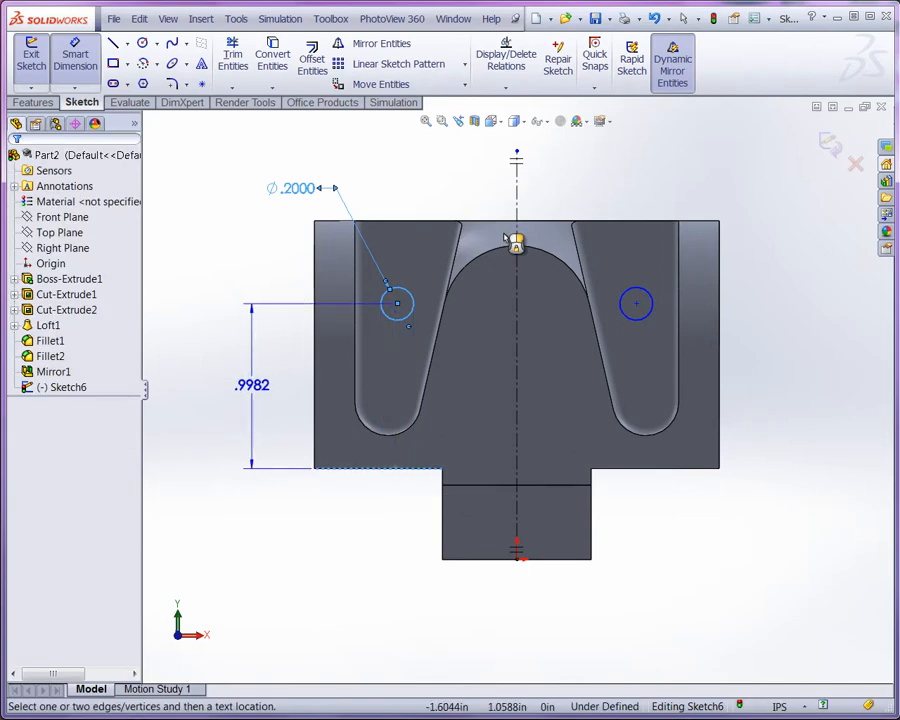
click(252, 385)
text(.750)
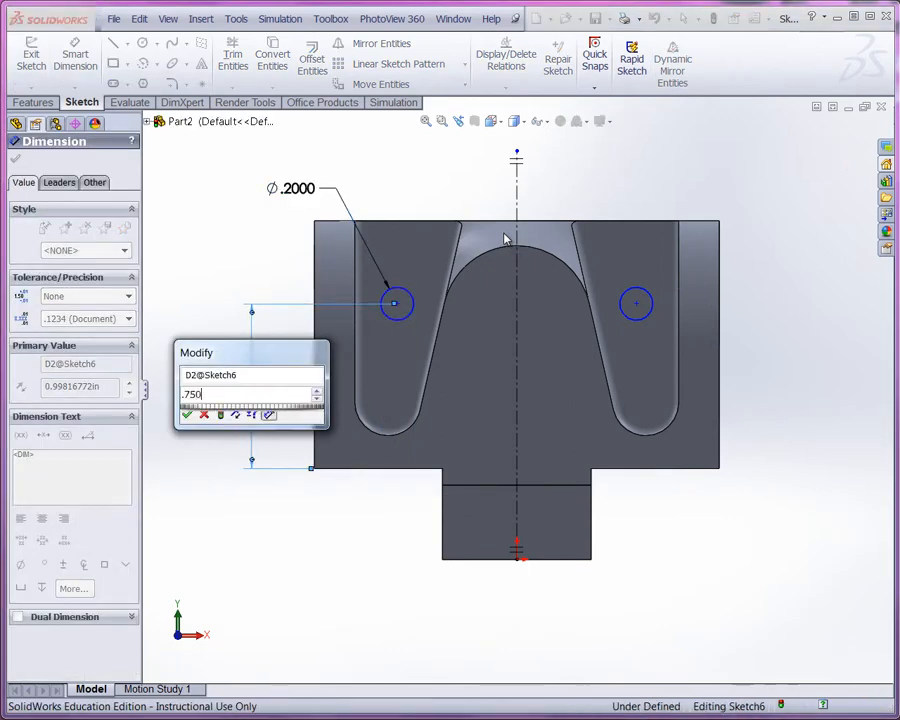
key(Return)
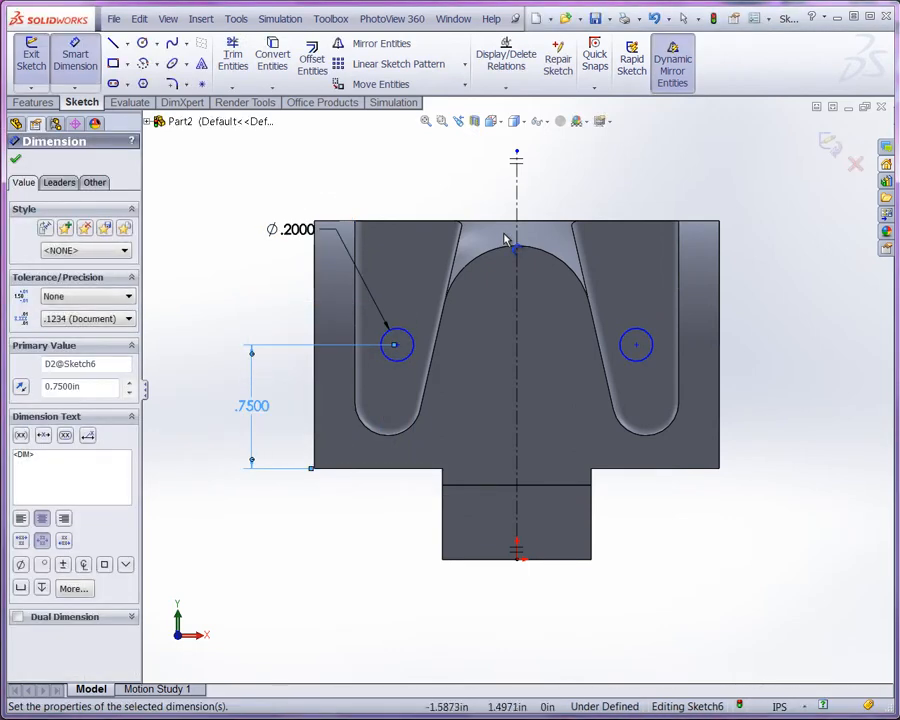
Step: Dimension the left circle's centre 0.445 in from the part's left edge and reposition the diameter dimension's text beside the part
click(314, 310)
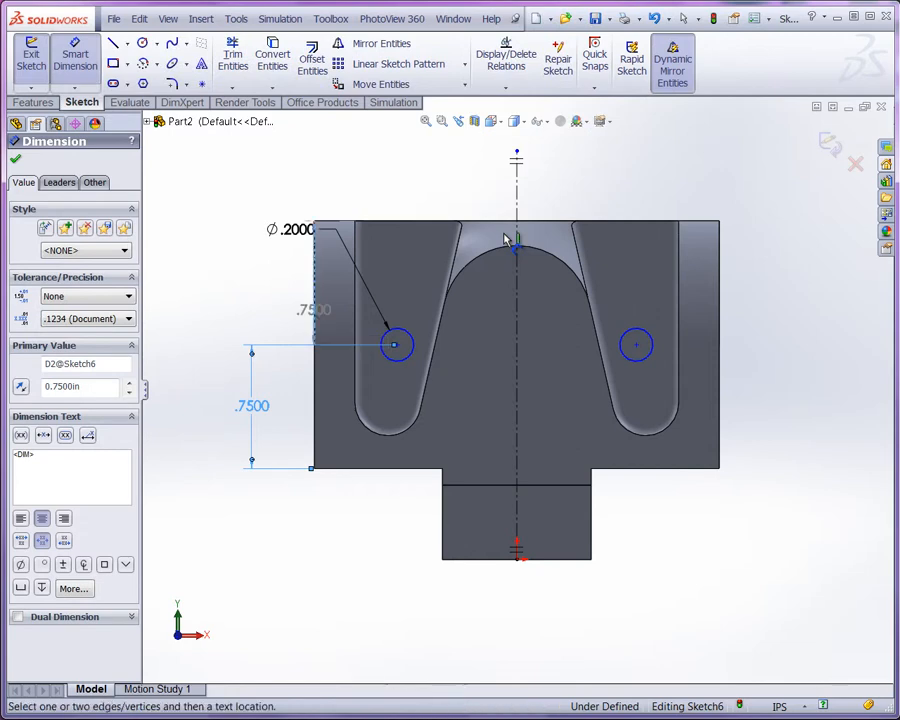
click(383, 336)
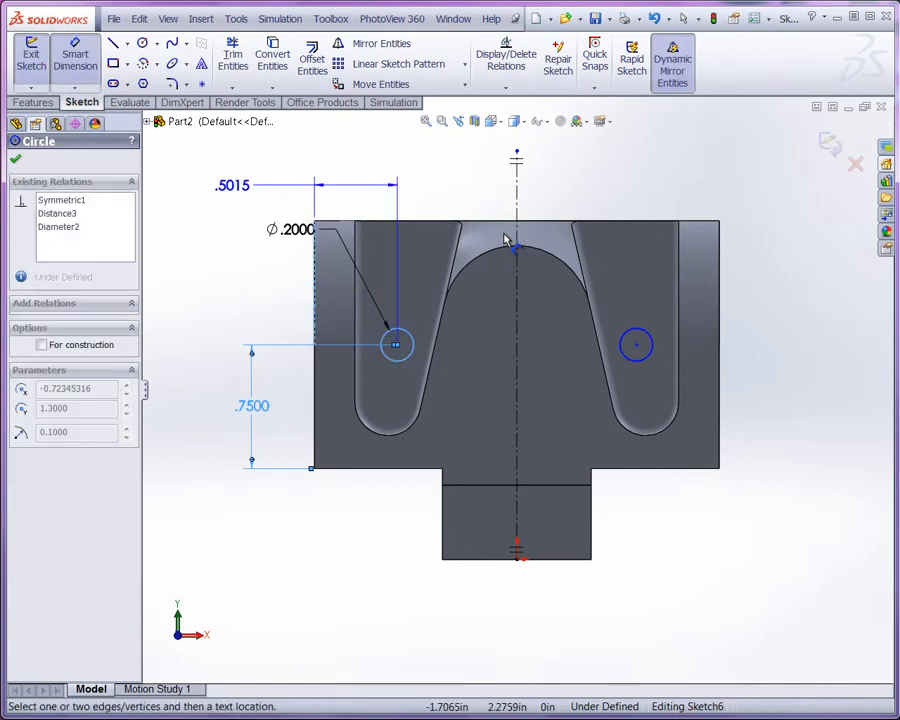
click(244, 178)
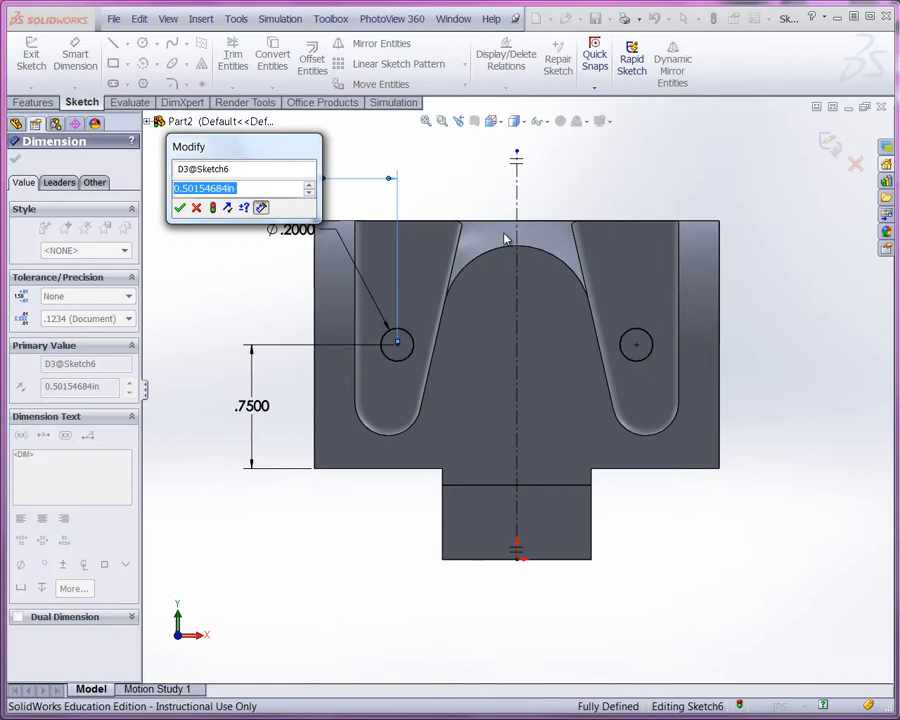
text(.445)
key(Return)
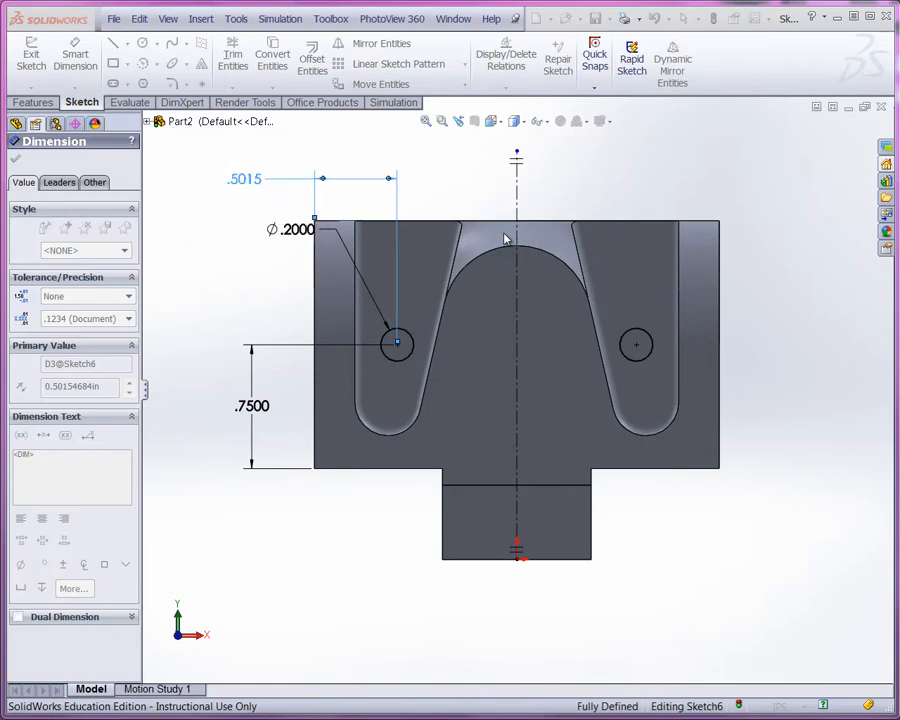
click(255, 267)
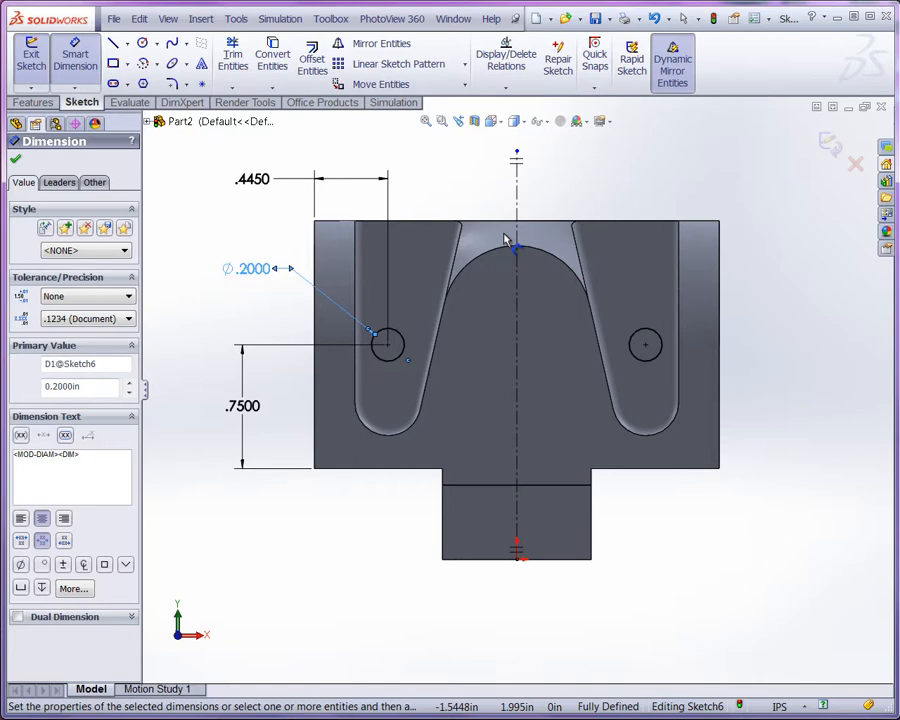
click(201, 218)
key(Escape)
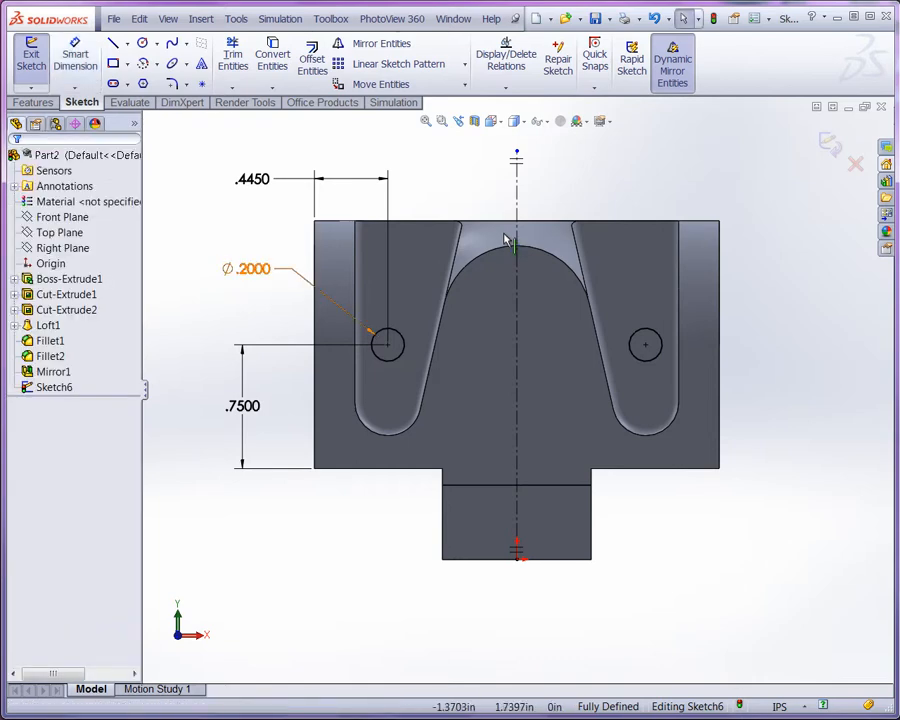
Step: Convert both pocket circles to construction geometry and exit the sketch
click(400, 335)
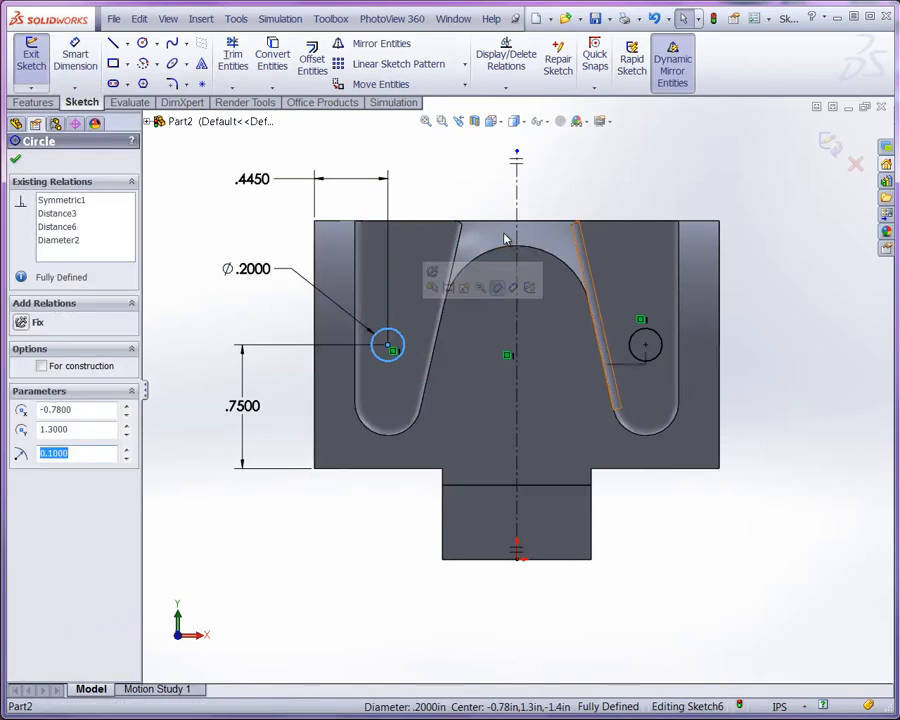
ctrl+click(645, 345)
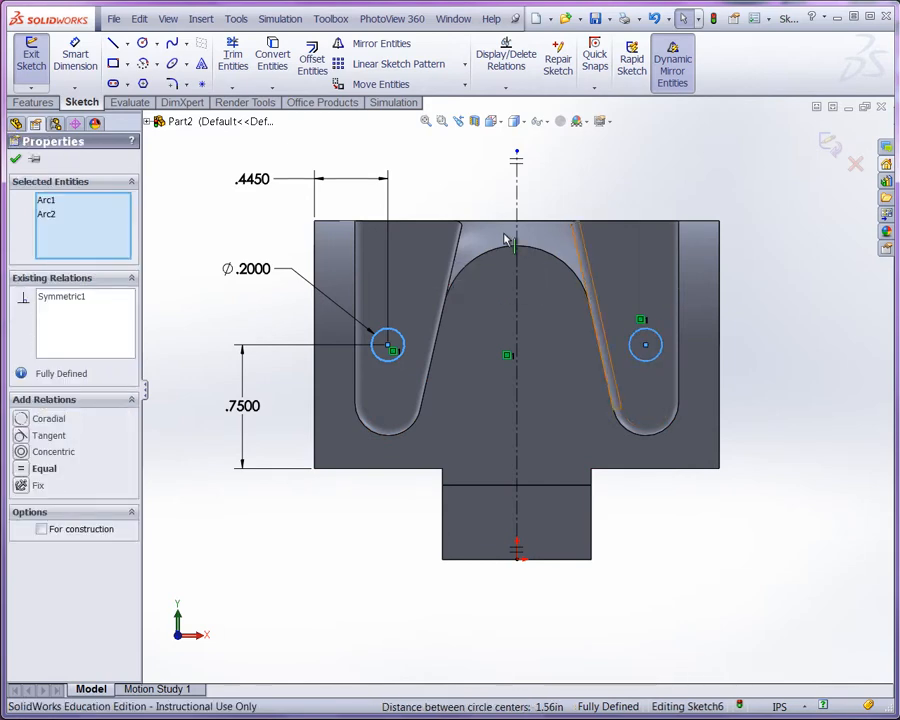
key(c)
key(Escape)
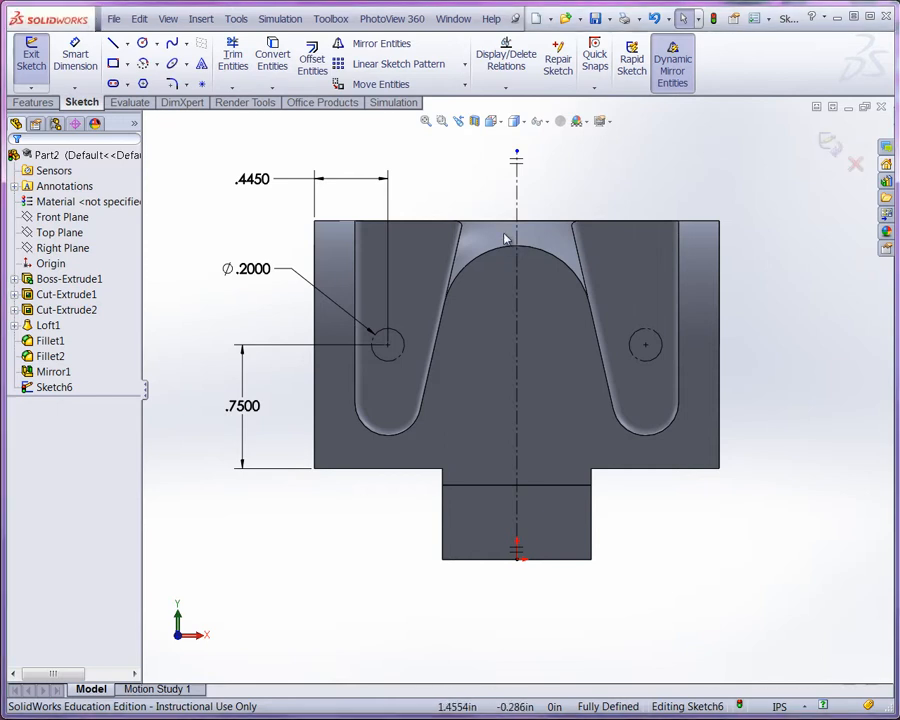
key(ctrl+b)
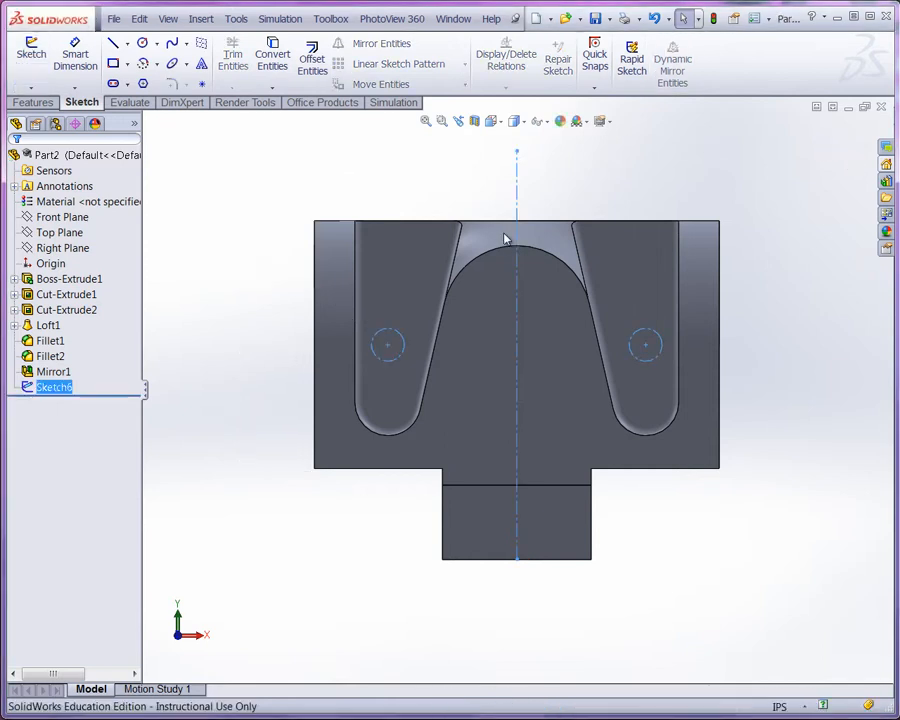
Step: Open a new sketch on the part's flat top face and view it face-on
middle_drag(504, 233, 504, 234)
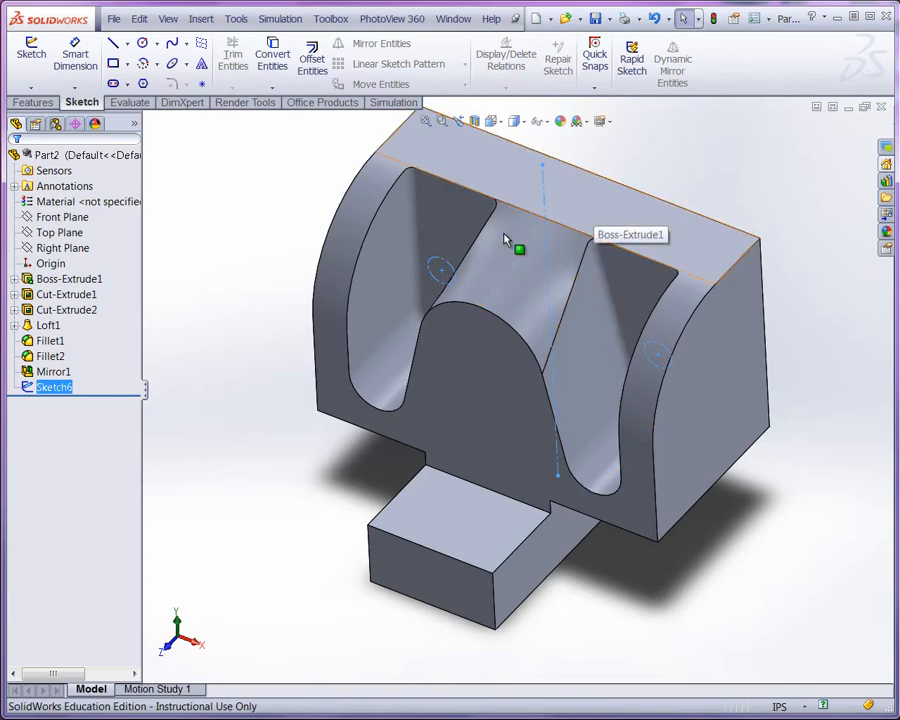
click(505, 240)
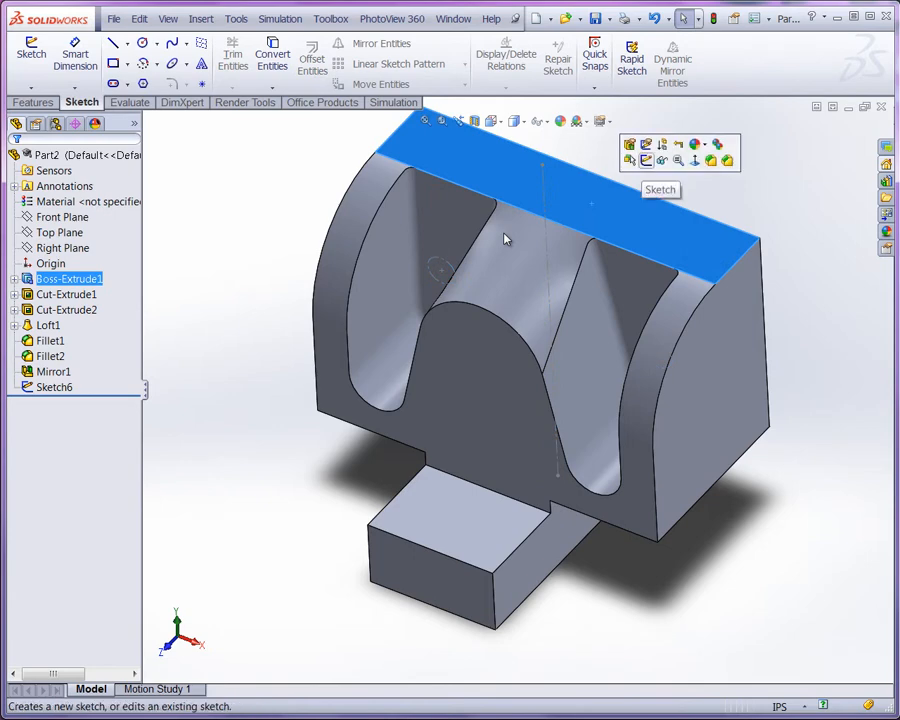
click(646, 160)
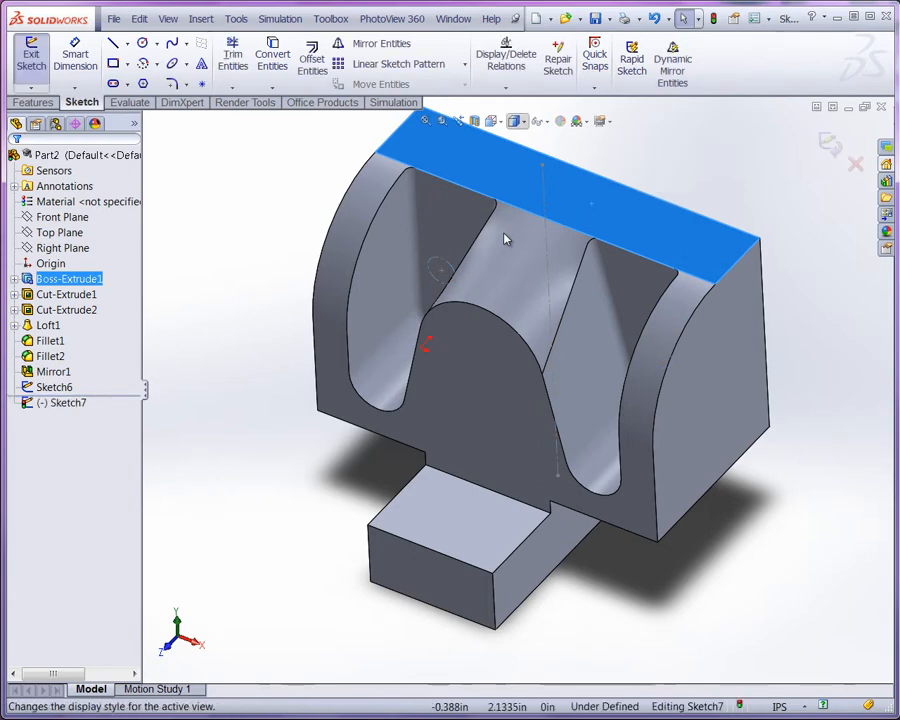
key(space)
click(505, 240)
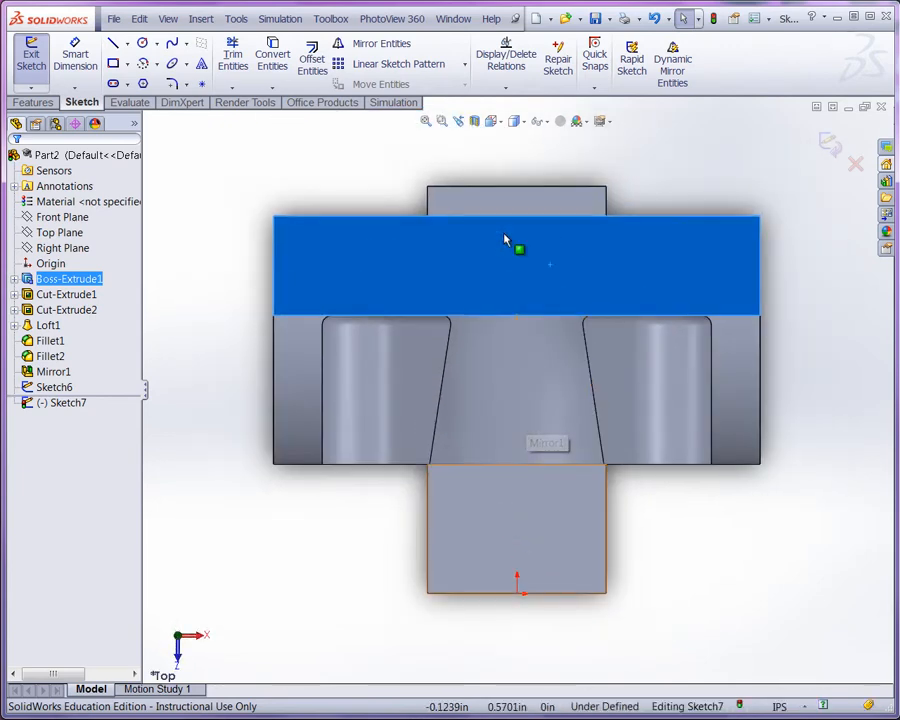
Step: Sketch a vertical centerline about 2.2 in long from the origin to beyond the part's rear edge
click(127, 43)
click(150, 84)
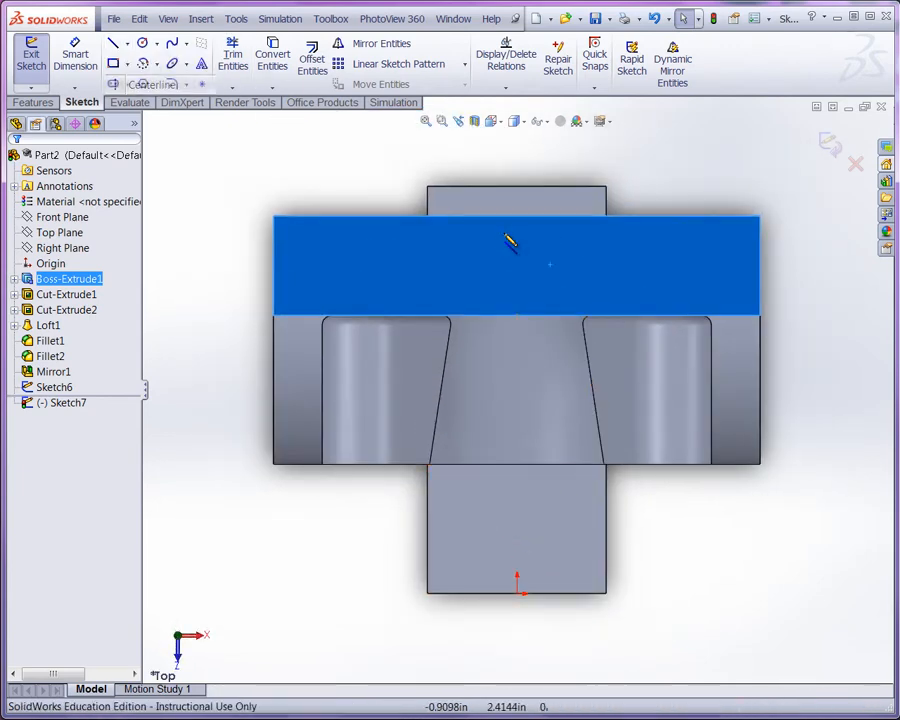
click(517, 591)
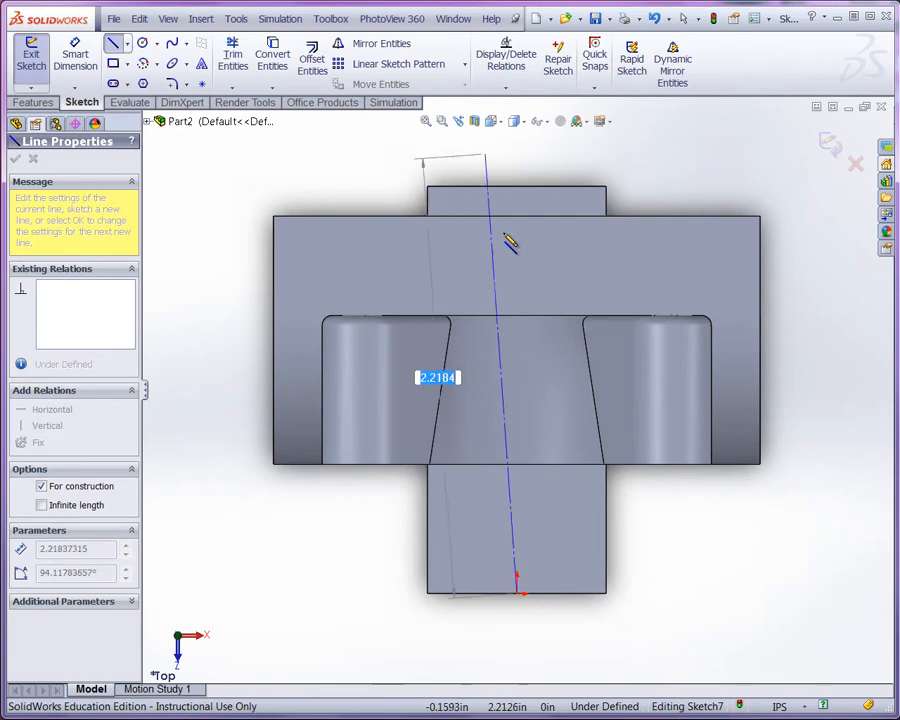
click(517, 151)
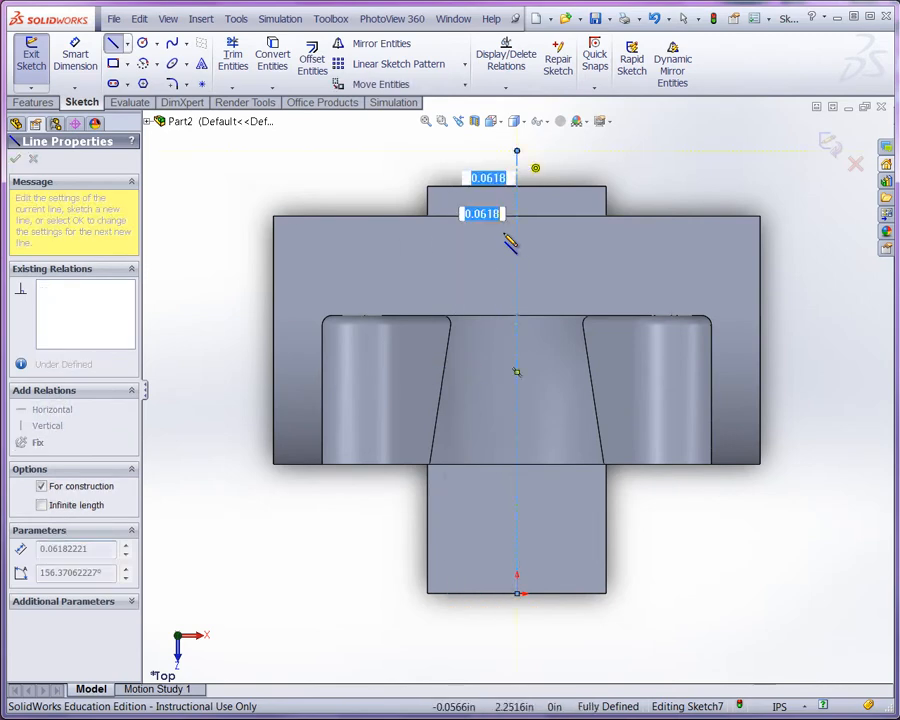
Step: Sketch a circle about 0.23 in in diameter centred on the centerline, between the two pockets
click(142, 43)
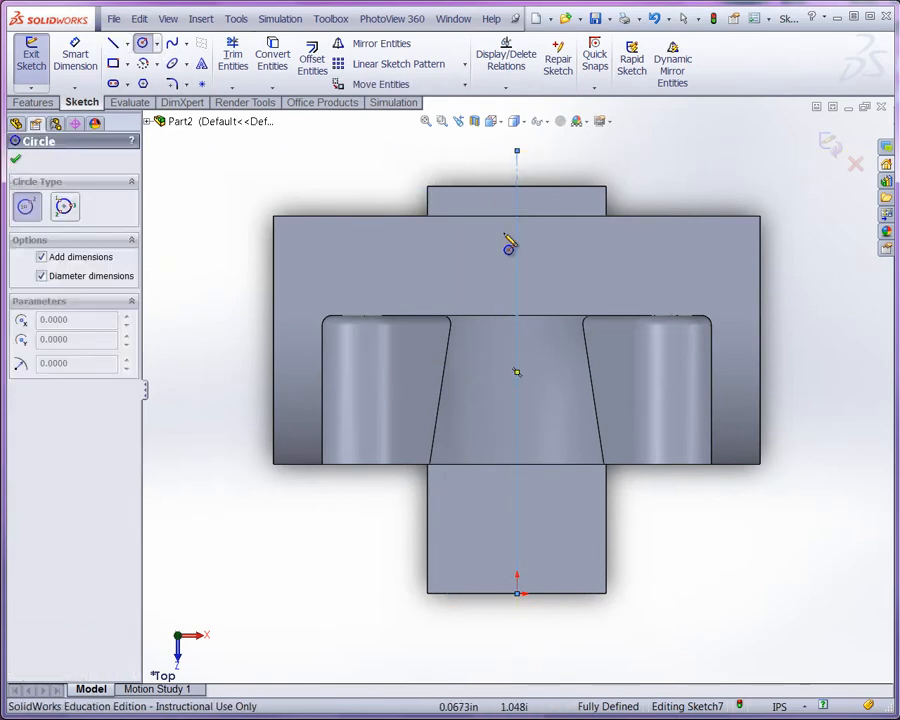
click(517, 405)
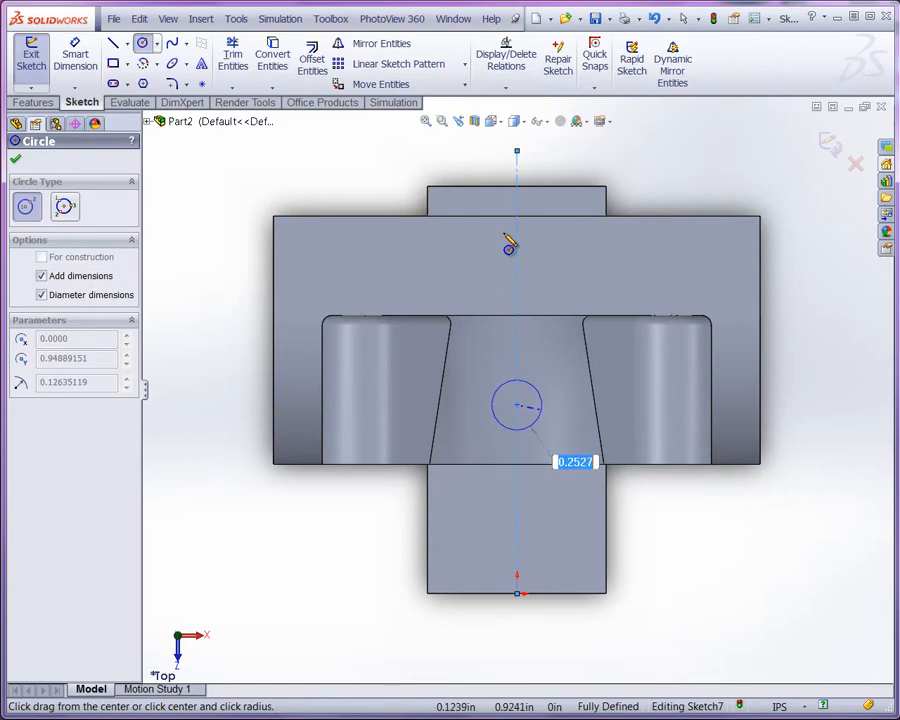
click(534, 421)
key(Escape)
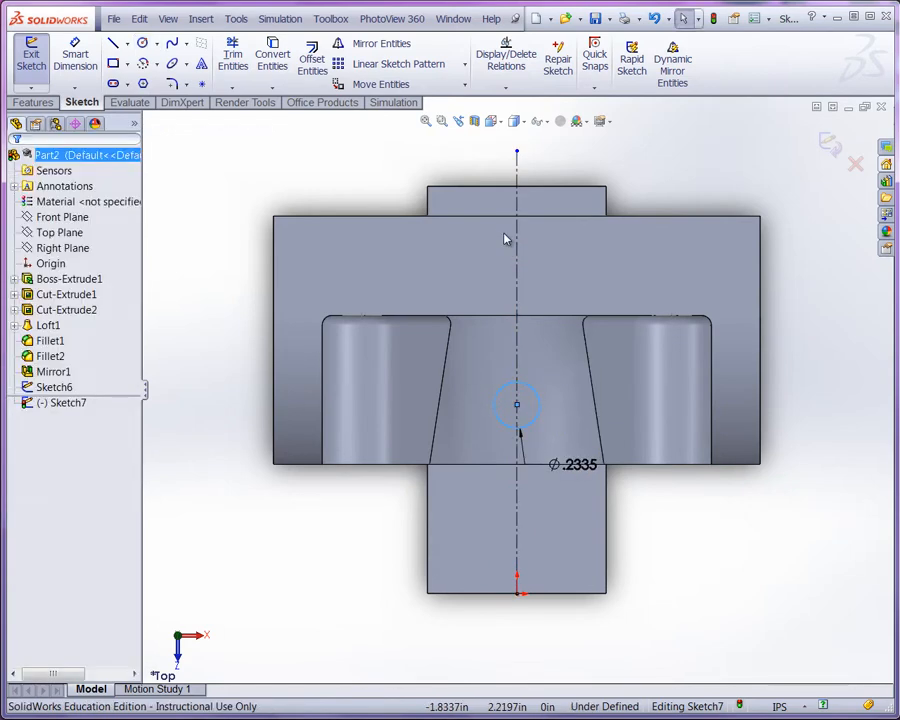
Step: Set the diameter of the circle on the centerline to 0.25 in
double_click(672, 512)
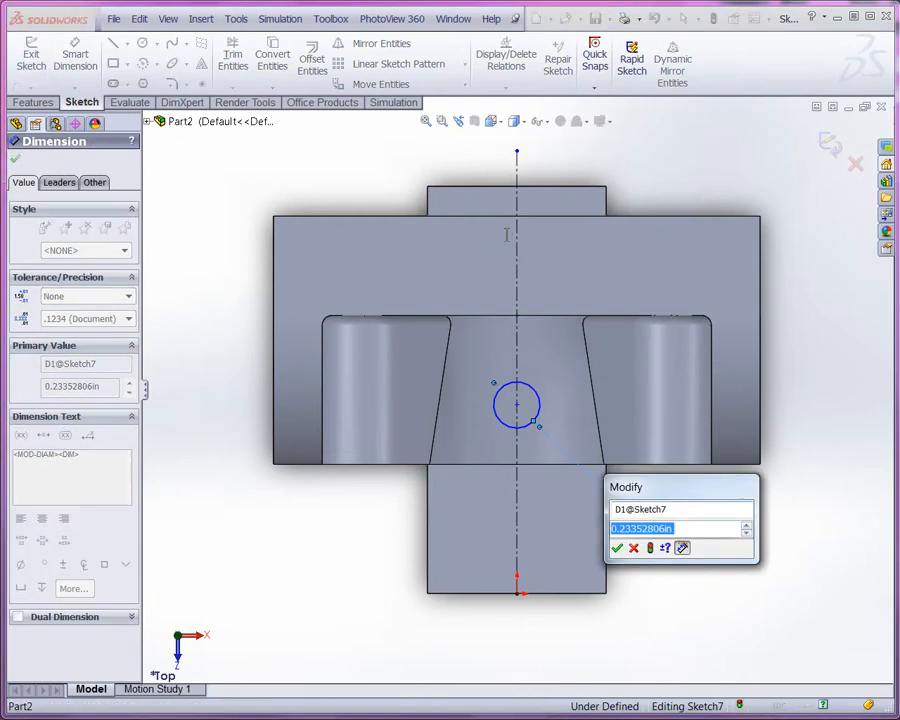
text(.2)
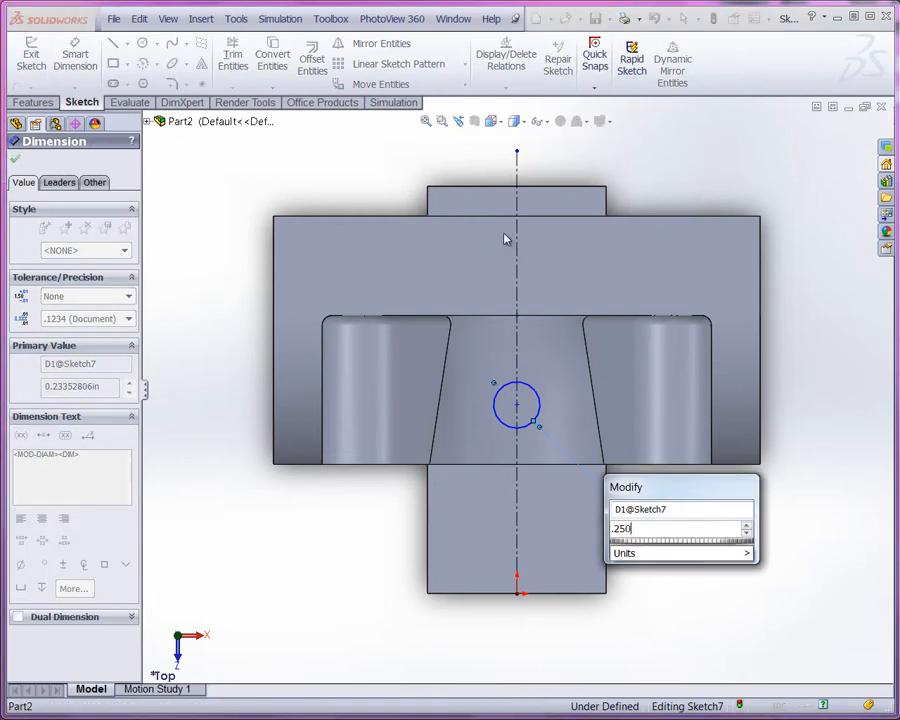
text(50)
key(Return)
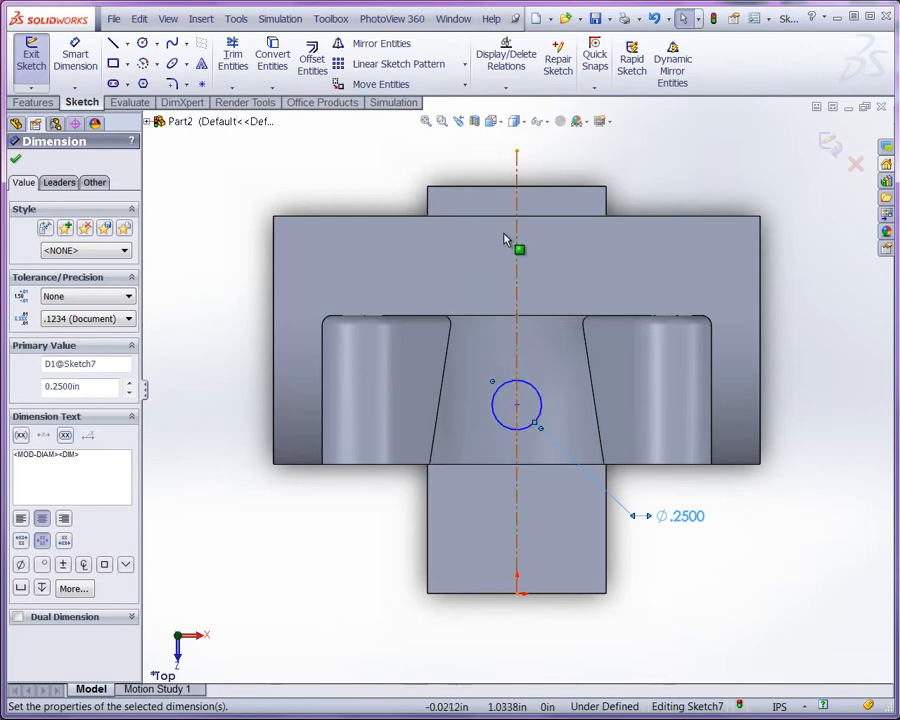
Step: Dimension the circle's centre 0.82 in from the top face's rear edge
click(75, 56)
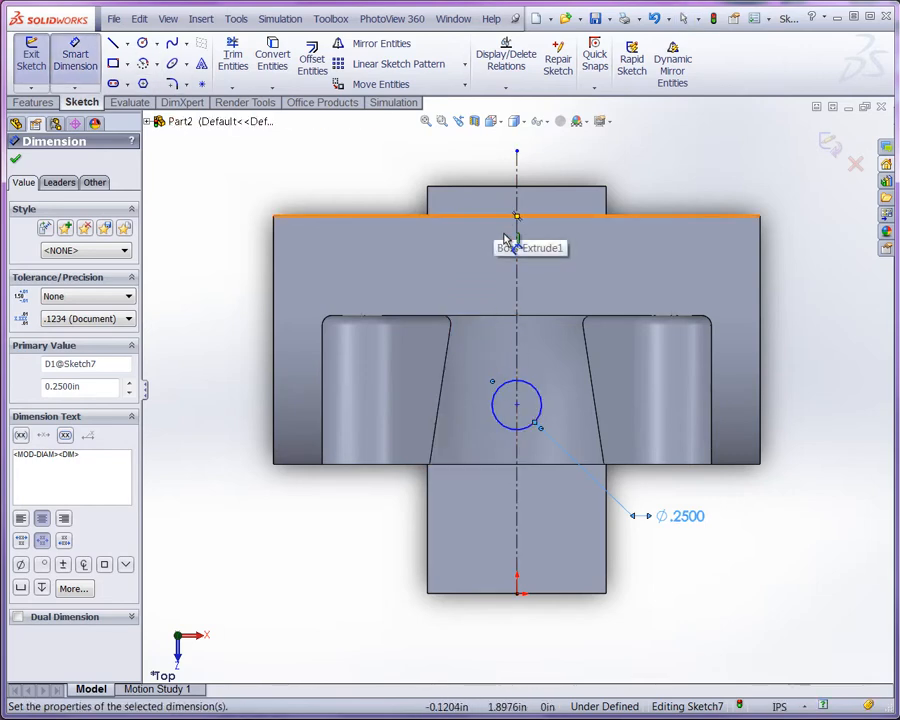
click(493, 218)
click(506, 383)
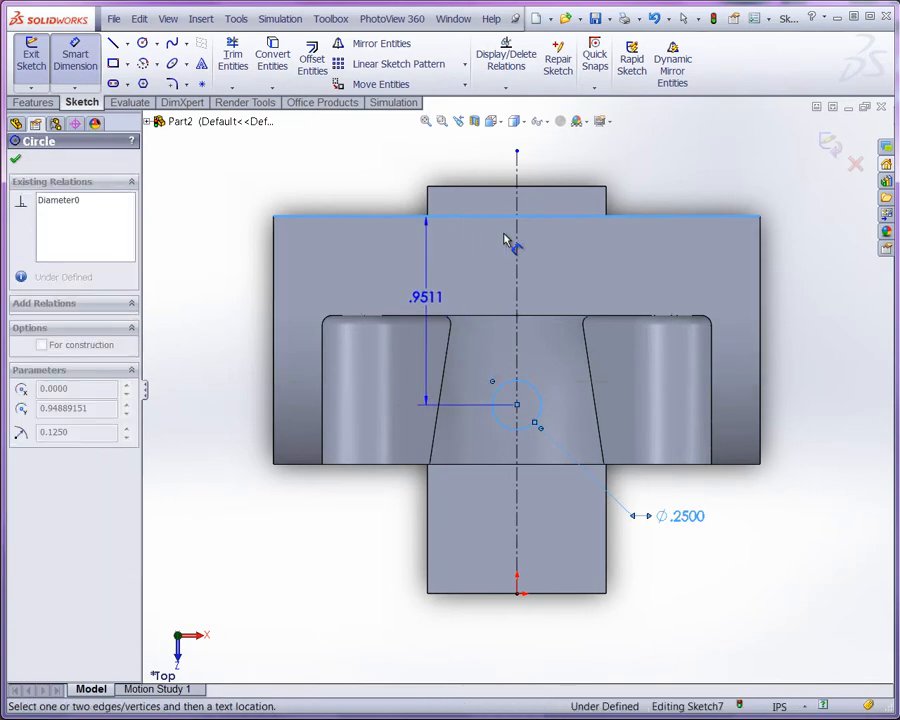
click(401, 297)
text(.)
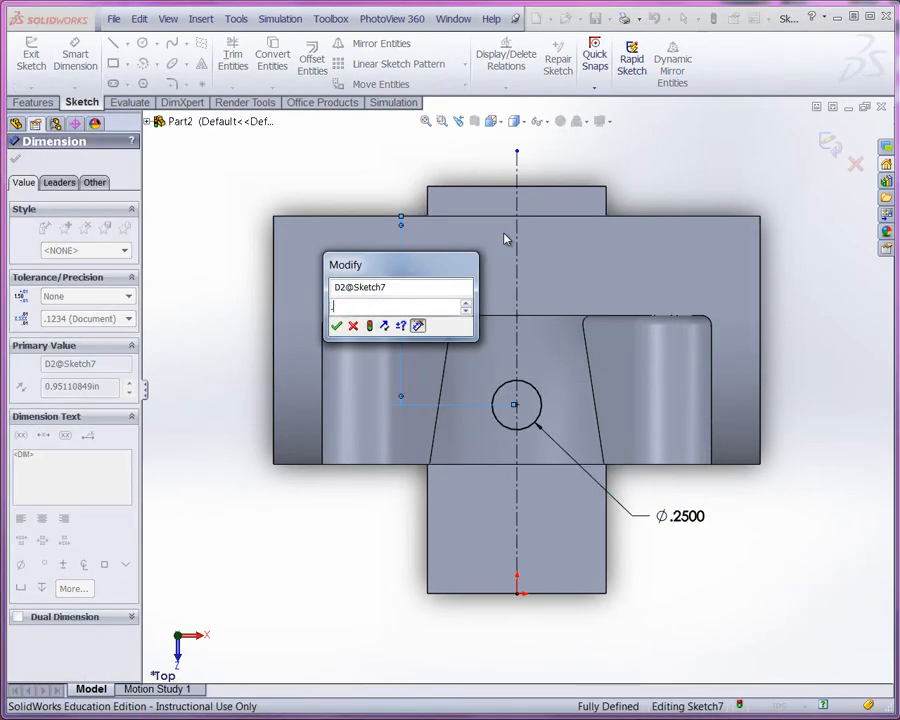
text(8)
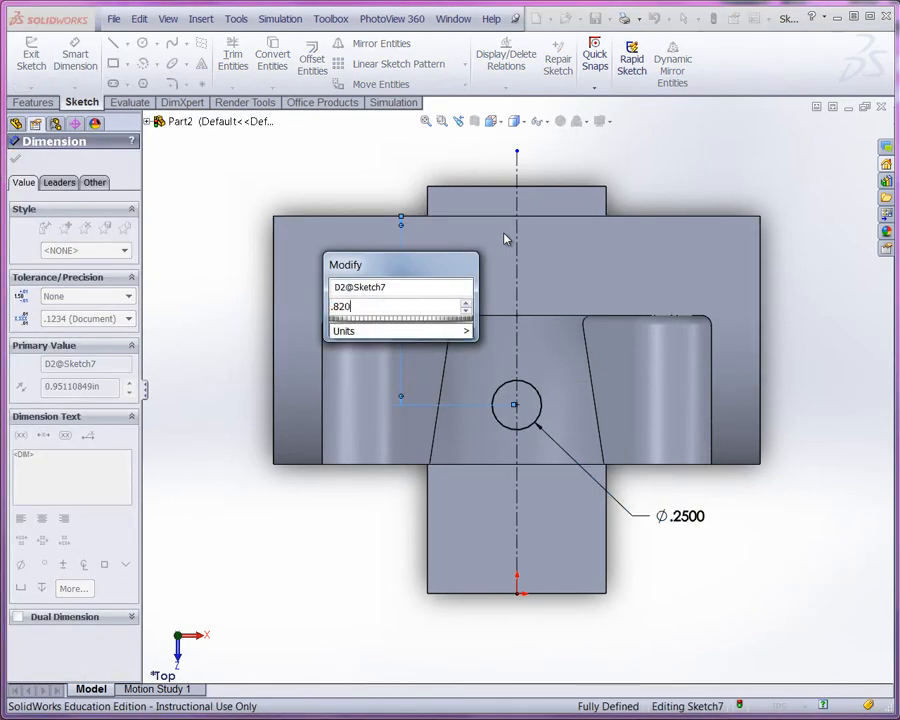
text(20)
key(Return)
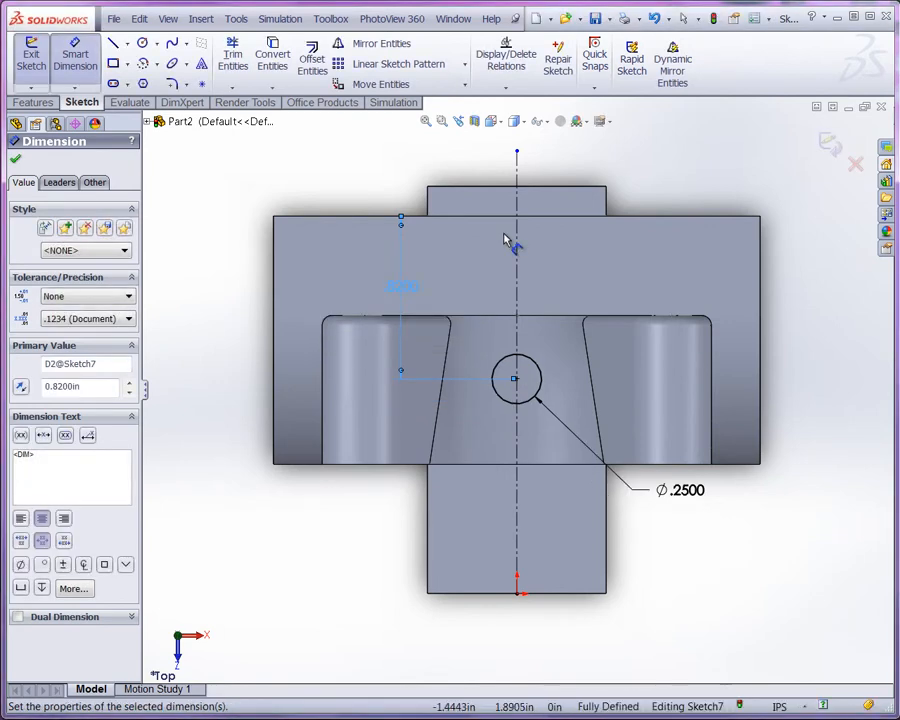
key(Escape)
right_click(209, 233)
click(245, 245)
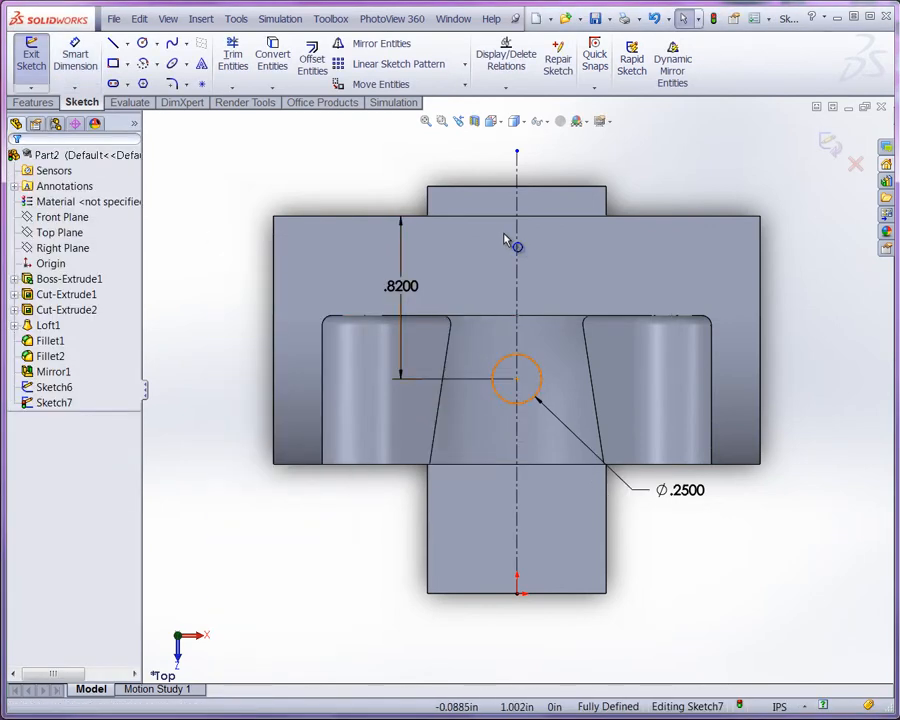
Step: Convert the 0.25 in circle to construction geometry and bring up the view orientation selector
click(499, 396)
key(Escape)
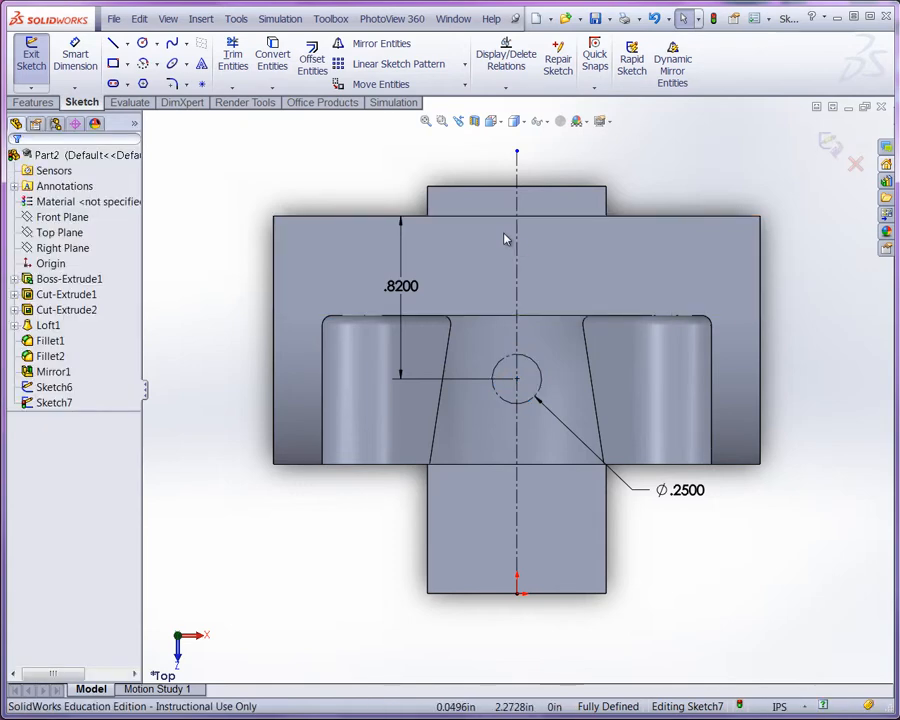
click(493, 123)
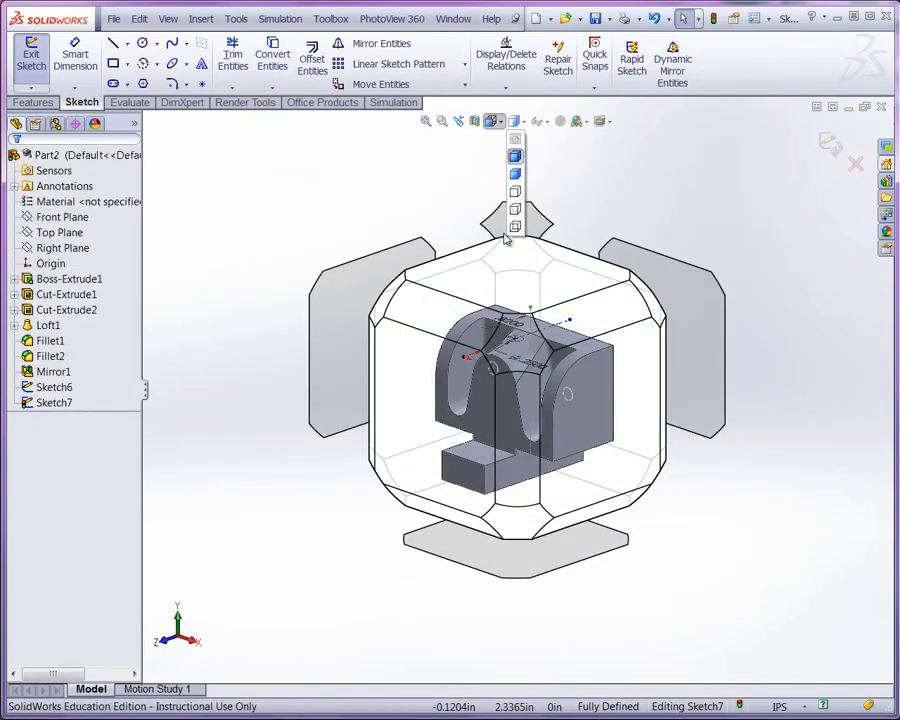
Step: Show the part in isometric view and finish the top-face sketch
click(505, 238)
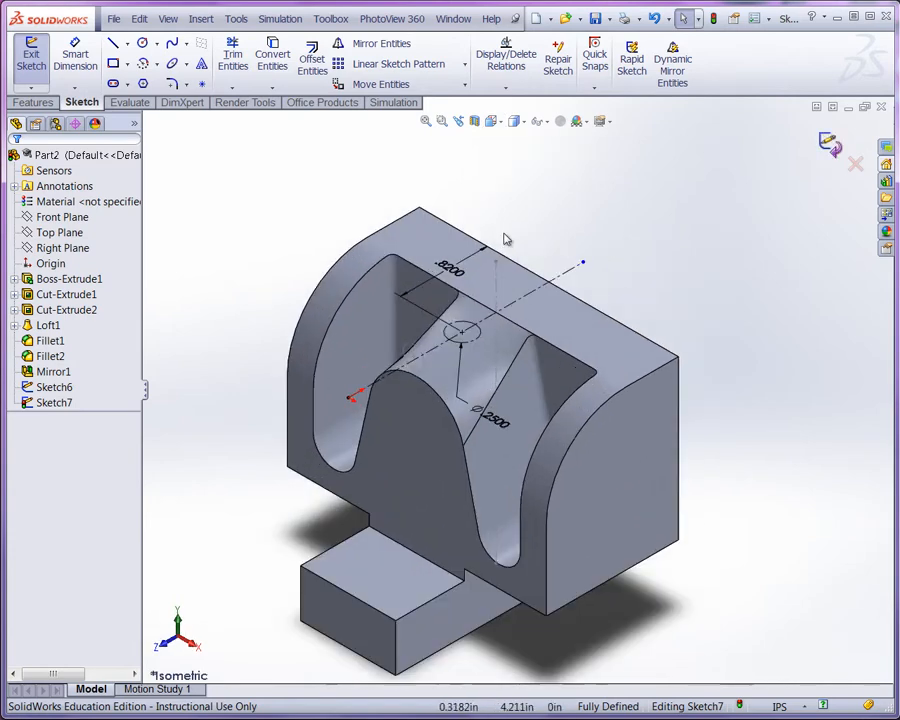
click(830, 145)
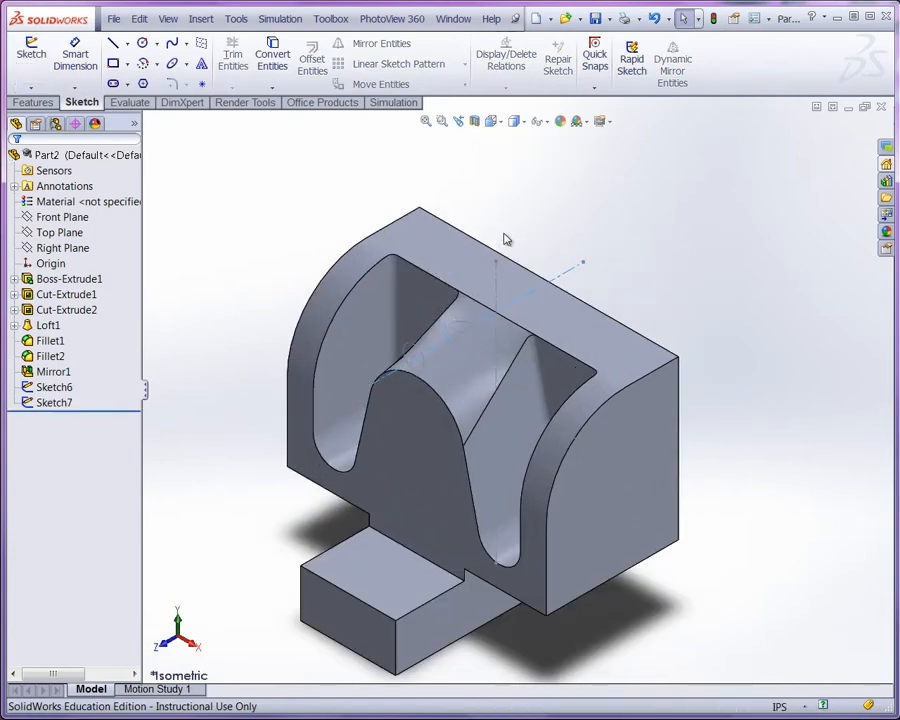
Step: Start a sketch on the base's bottom face and draw a centerline about 2.26 in long from the origin past the rear edge
middle_drag(503, 236, 505, 240)
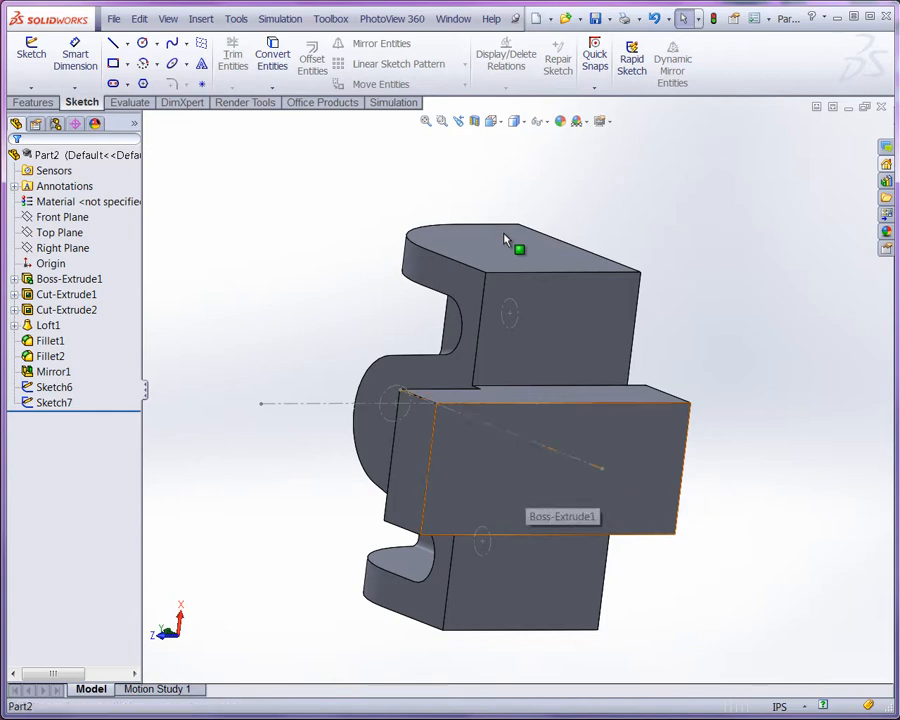
click(525, 485)
click(579, 440)
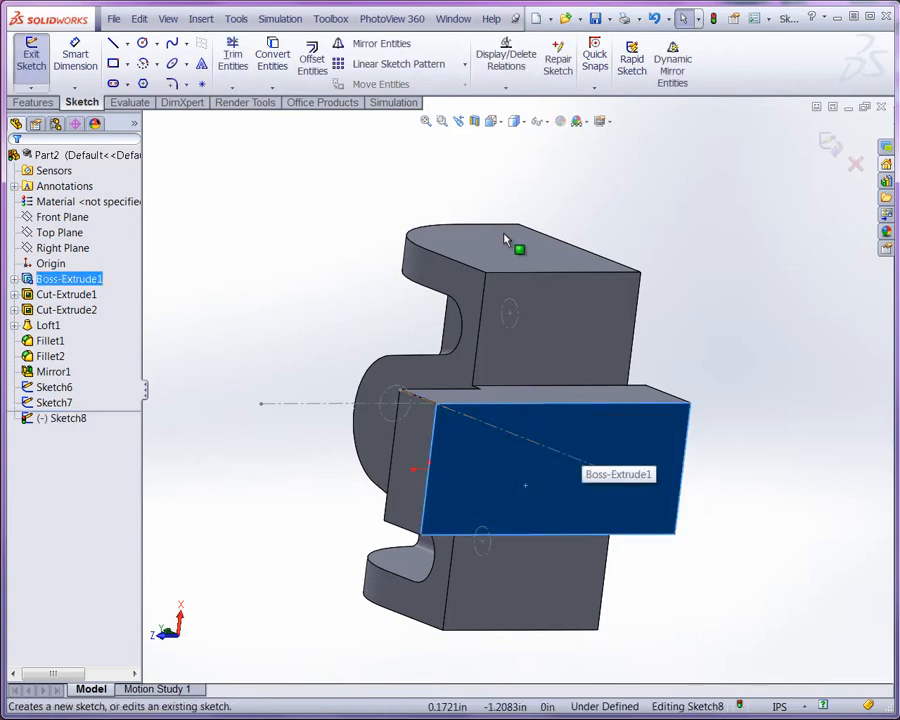
click(127, 43)
click(151, 84)
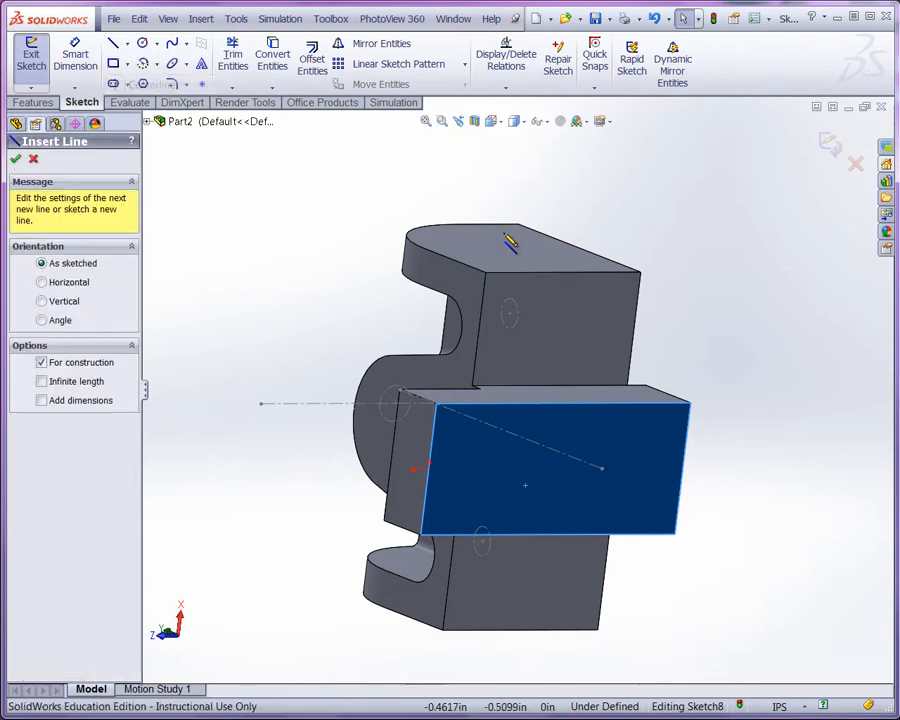
click(428, 467)
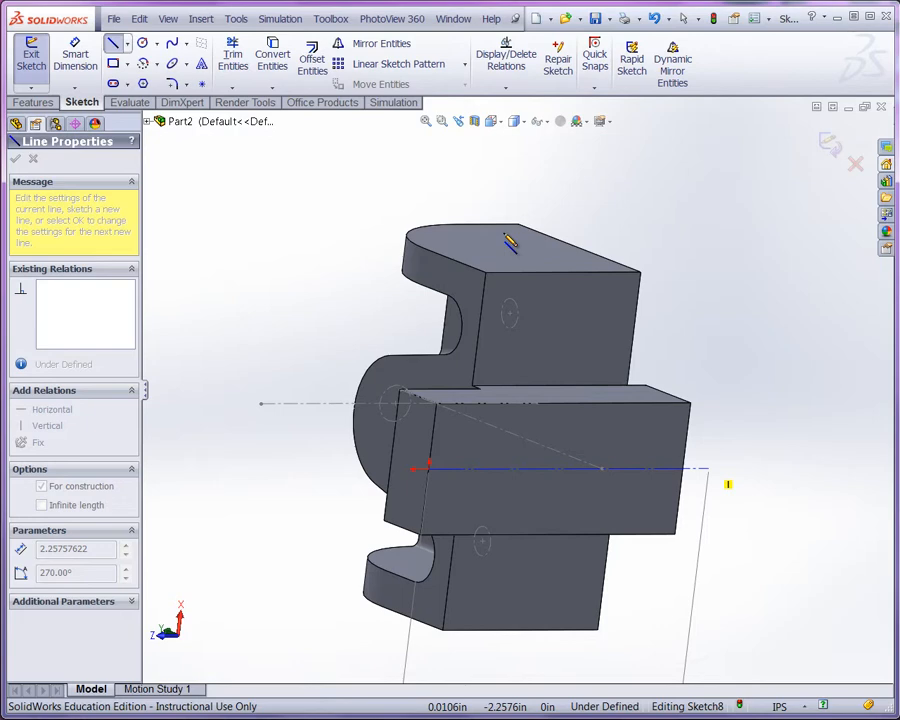
click(708, 468)
Step: Sketch two circles on the centerline, about 0.29 in in diameter near the front edge and about 0.44 in near the rear
click(142, 43)
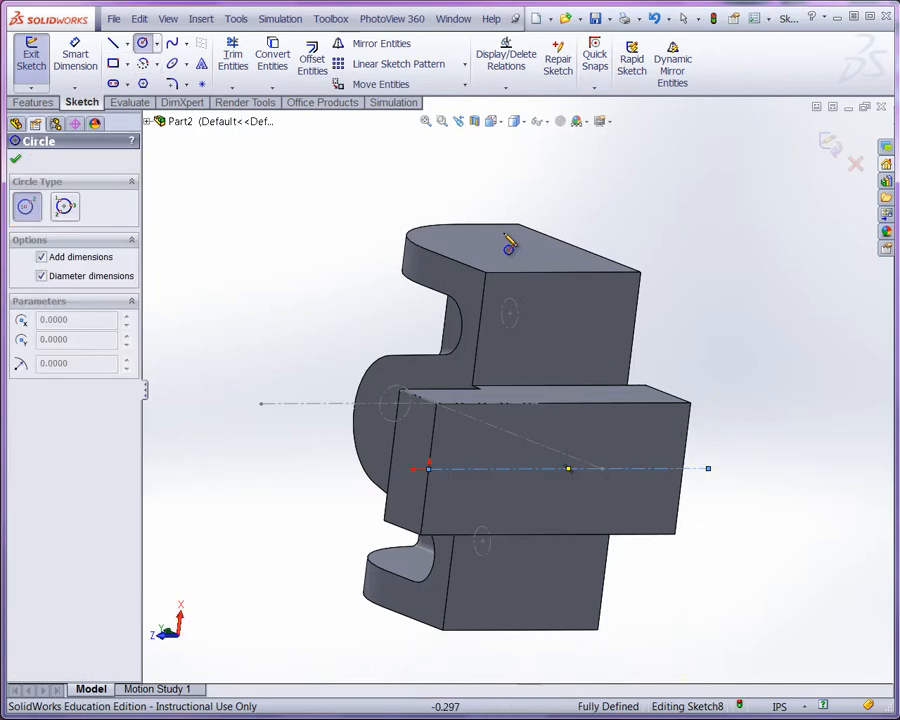
drag(467, 468, 486, 488)
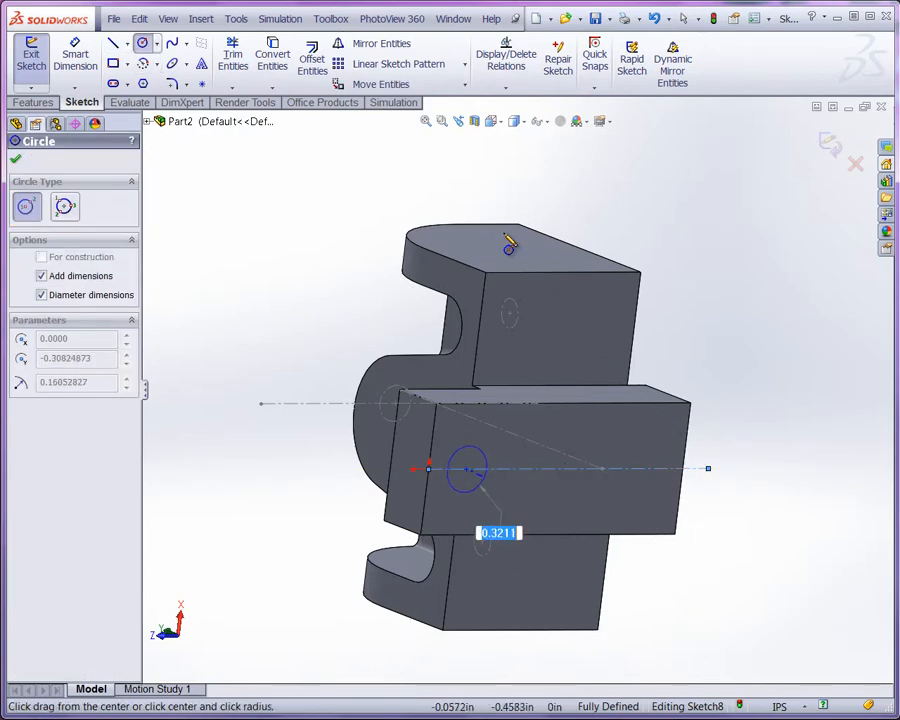
click(484, 478)
click(641, 468)
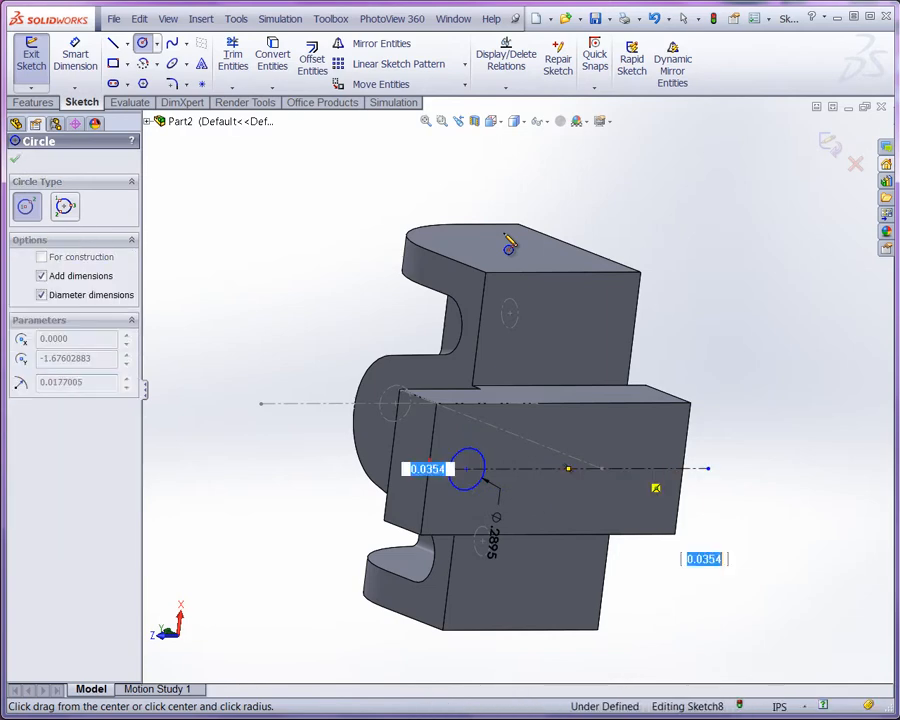
key(Escape)
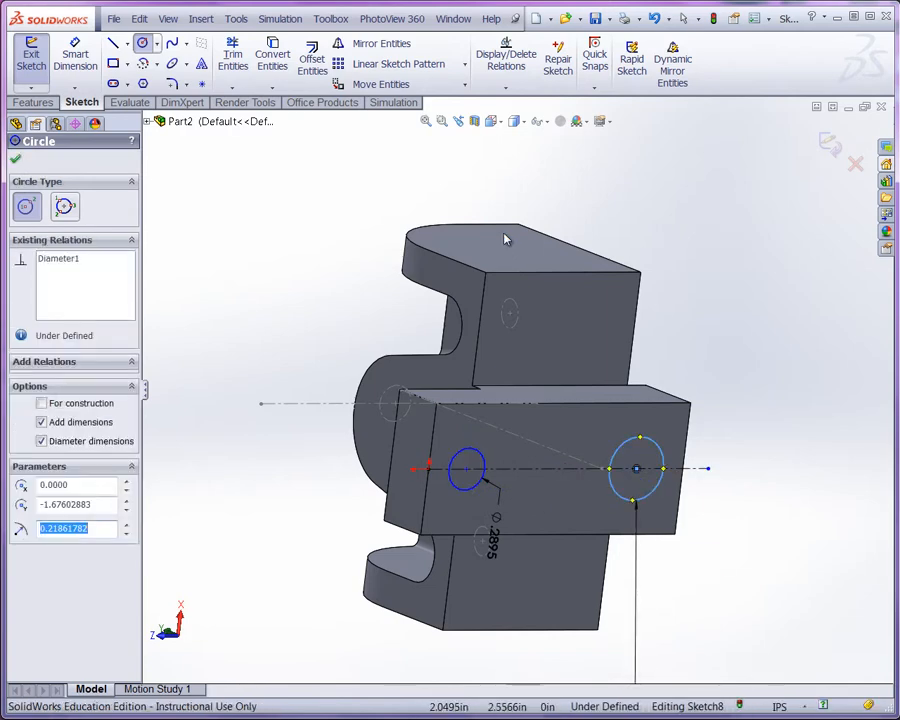
right_click(275, 232)
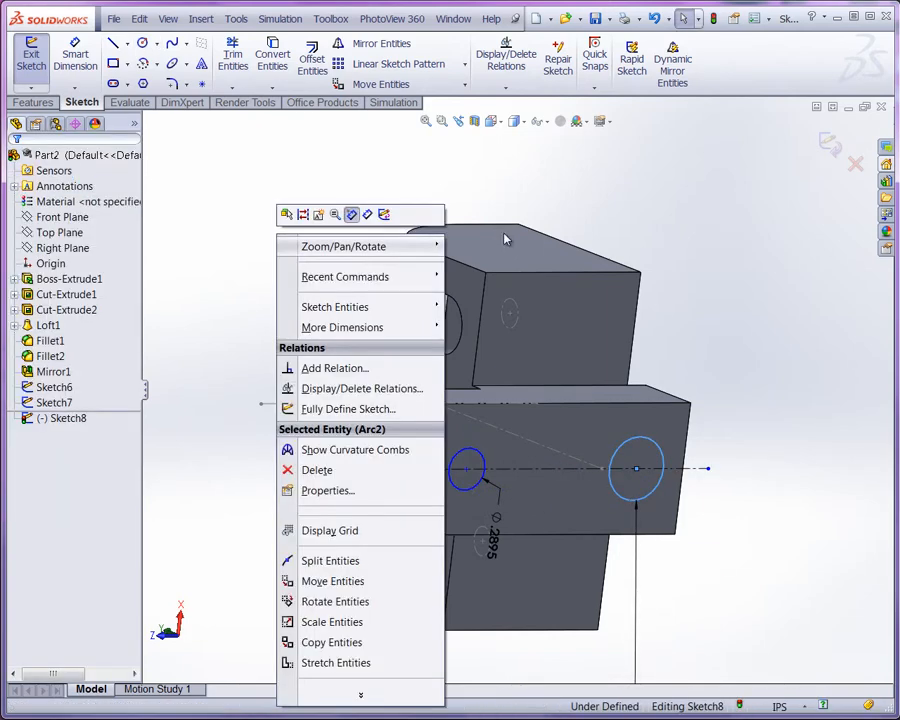
key(Escape)
Step: Make the two bottom-face circles equal and delete the rear circle's conflicting diameter dimension
click(476, 451)
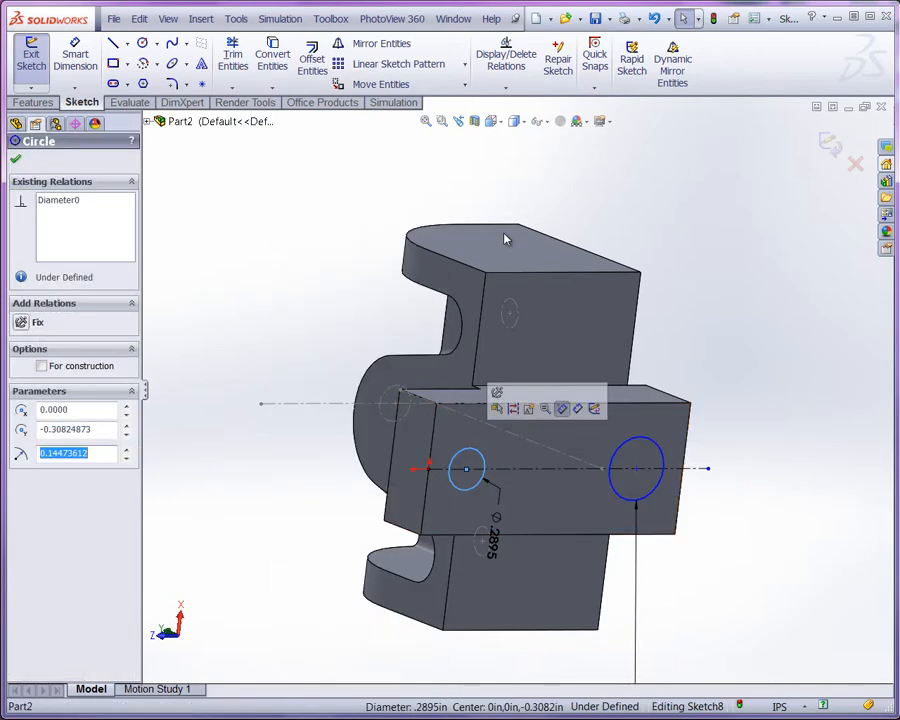
ctrl+click(636, 437)
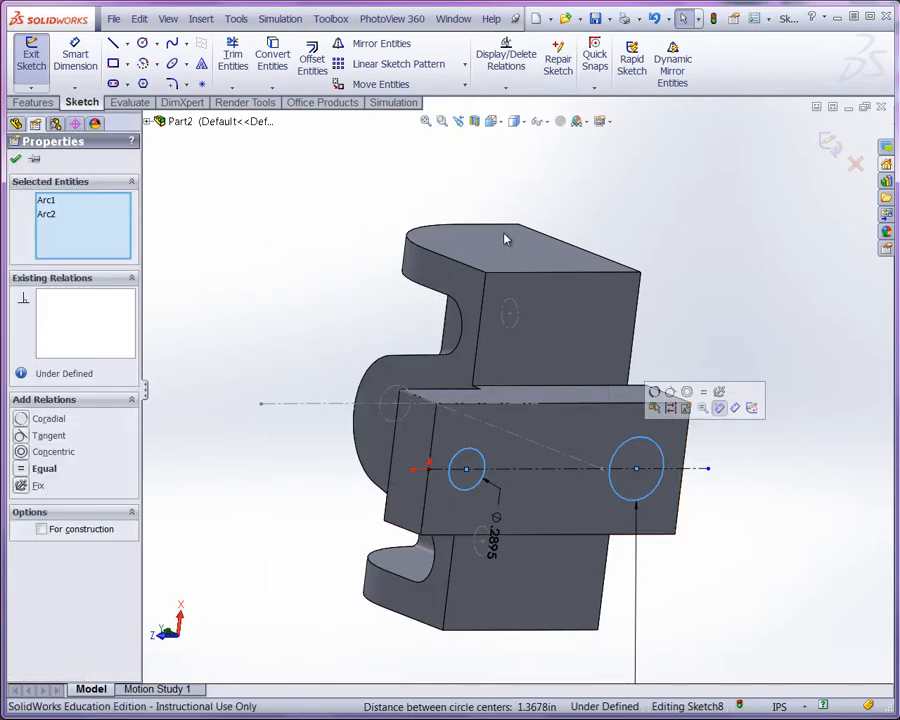
click(21, 468)
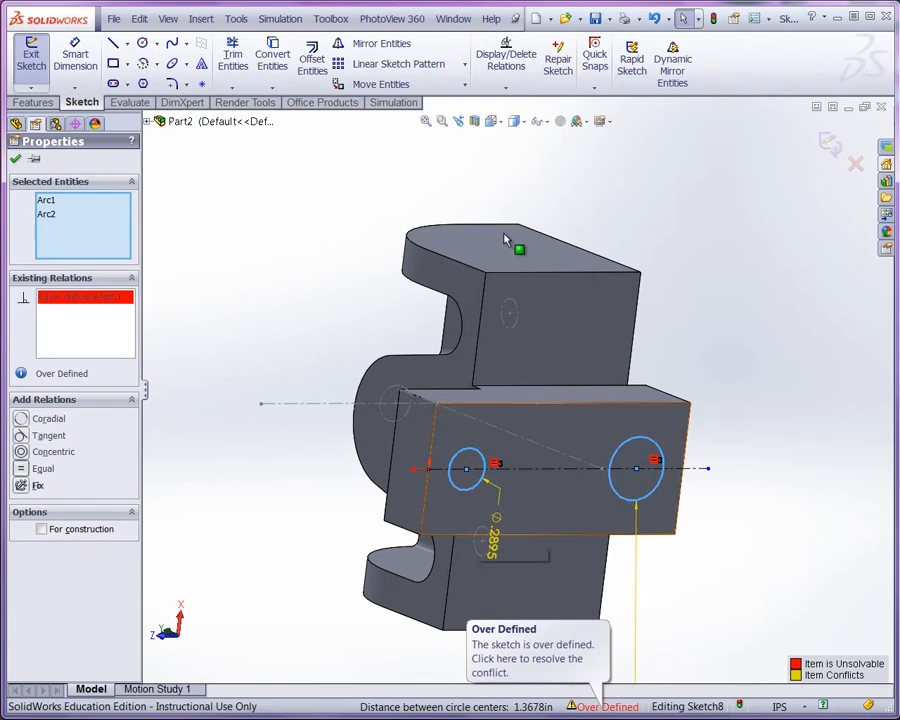
click(636, 572)
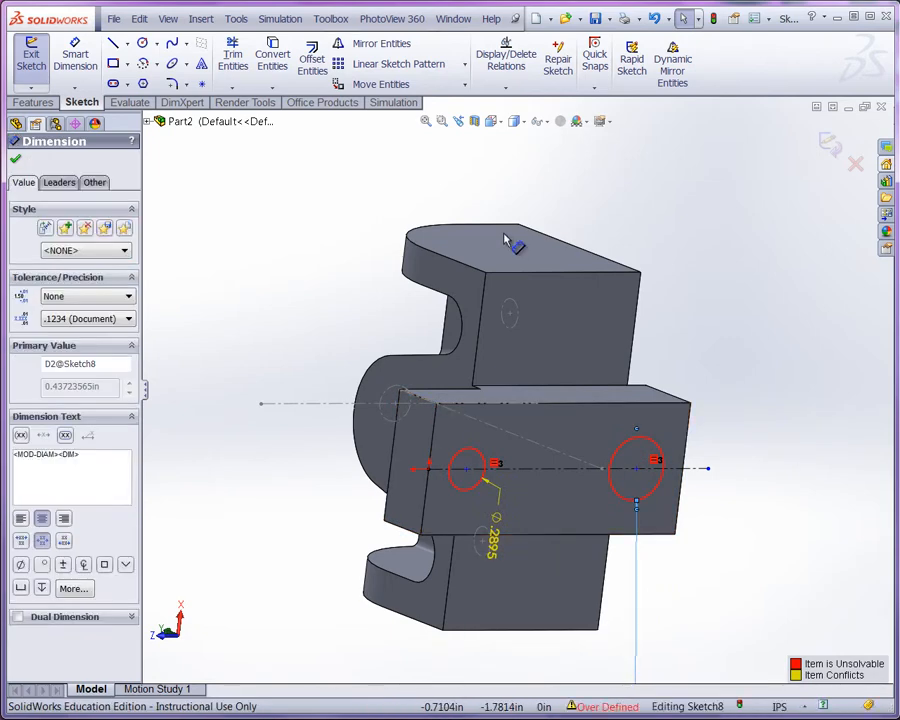
key(Delete)
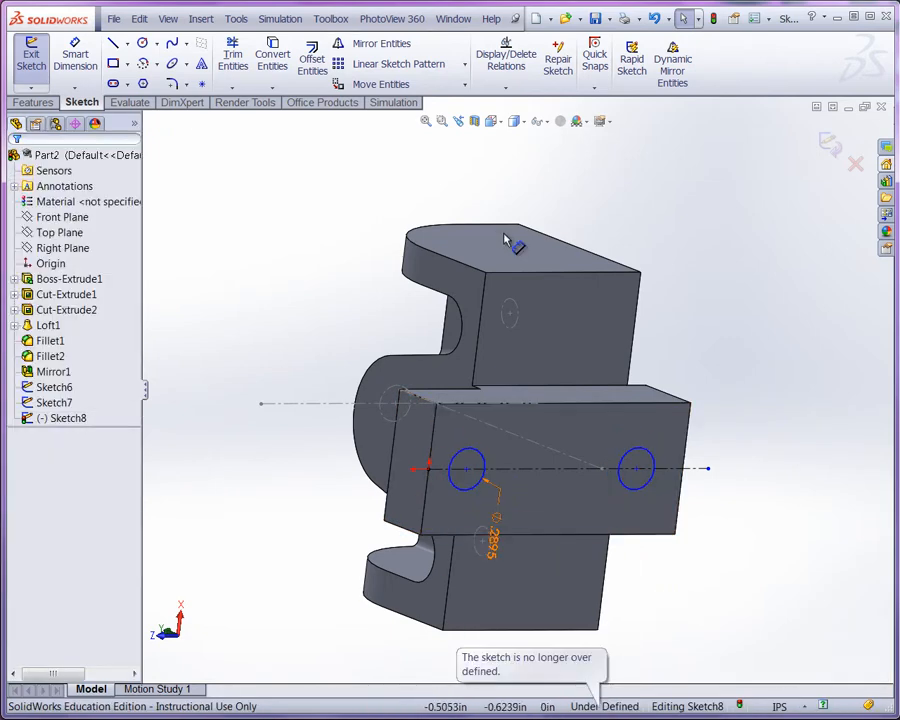
Step: View the sketch face-on, place the front circle's diameter dimension clear of the part, and set it to 0.25 in
drag(494, 540, 343, 506)
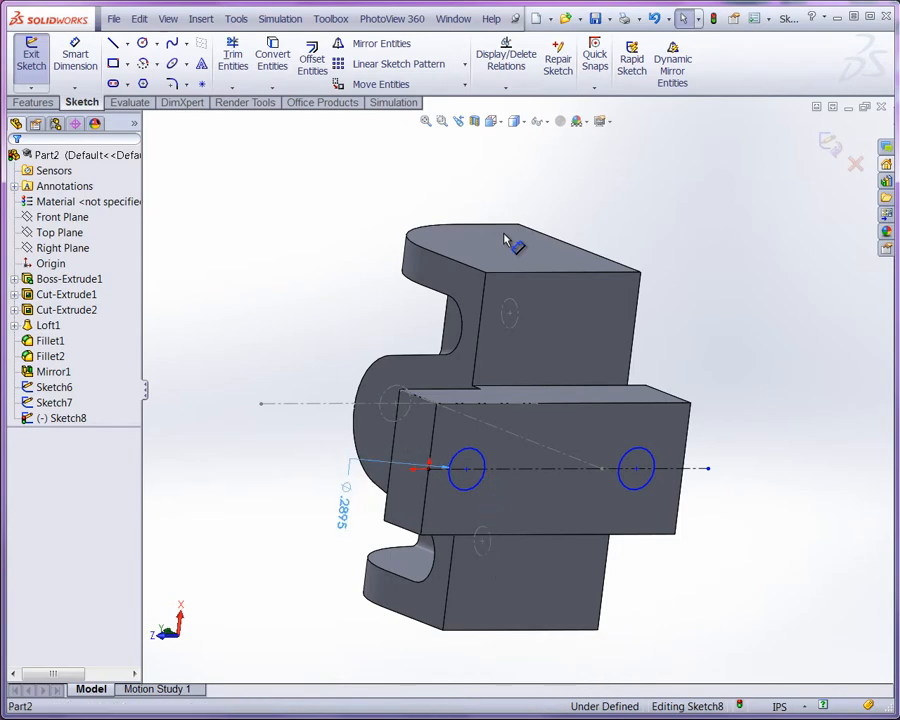
click(494, 121)
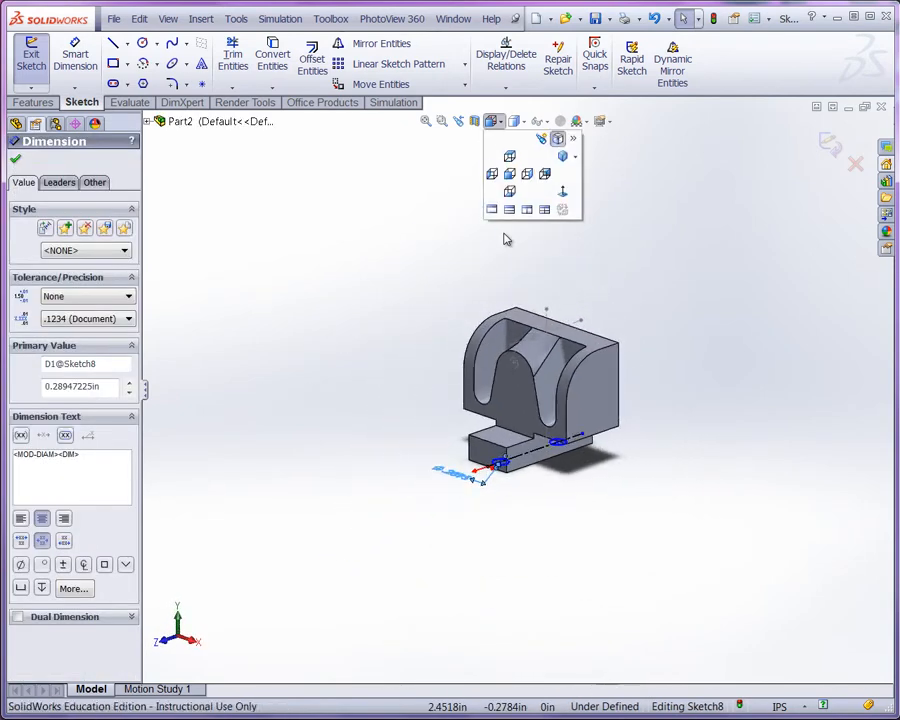
click(562, 191)
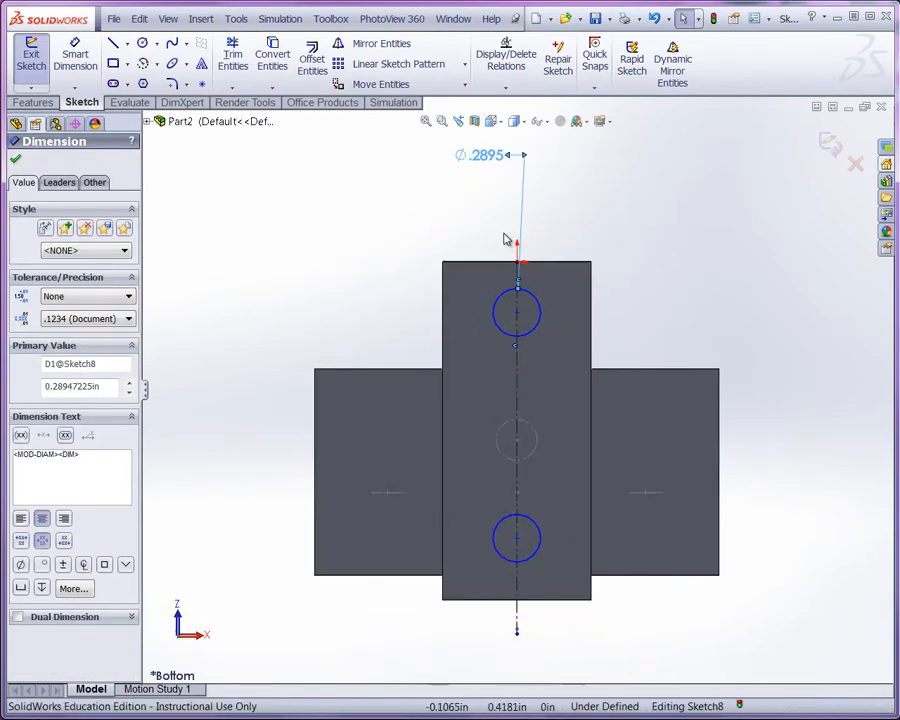
drag(485, 155, 388, 278)
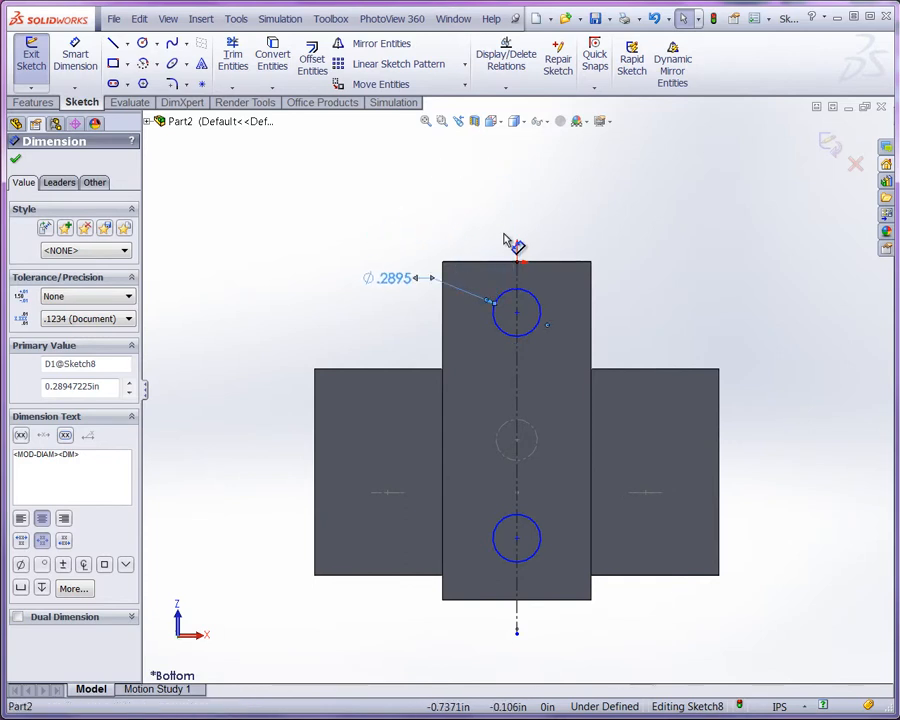
click(388, 278)
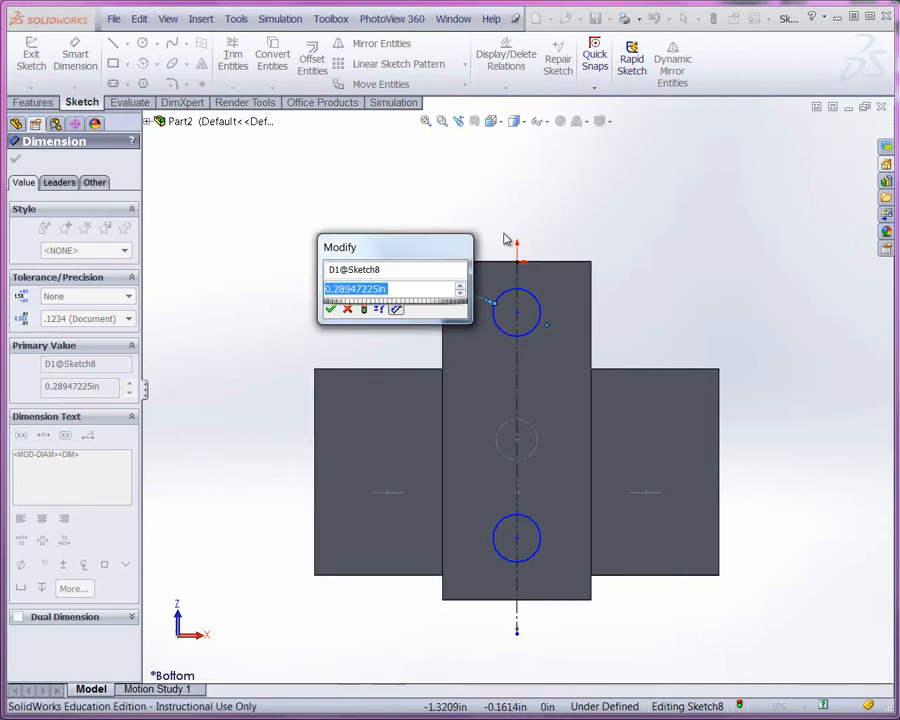
text(.250)
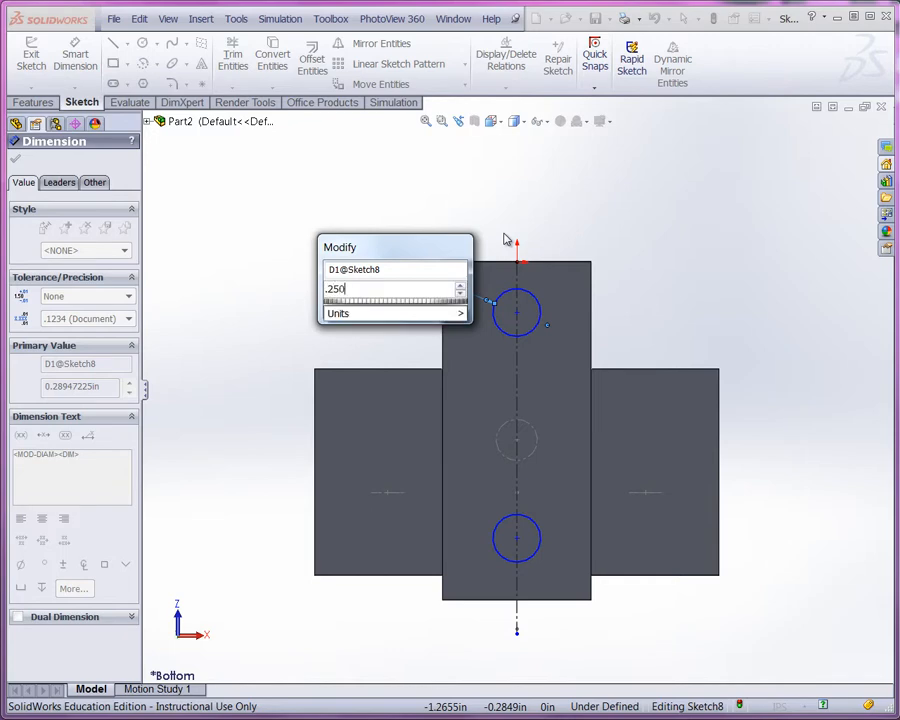
key(Return)
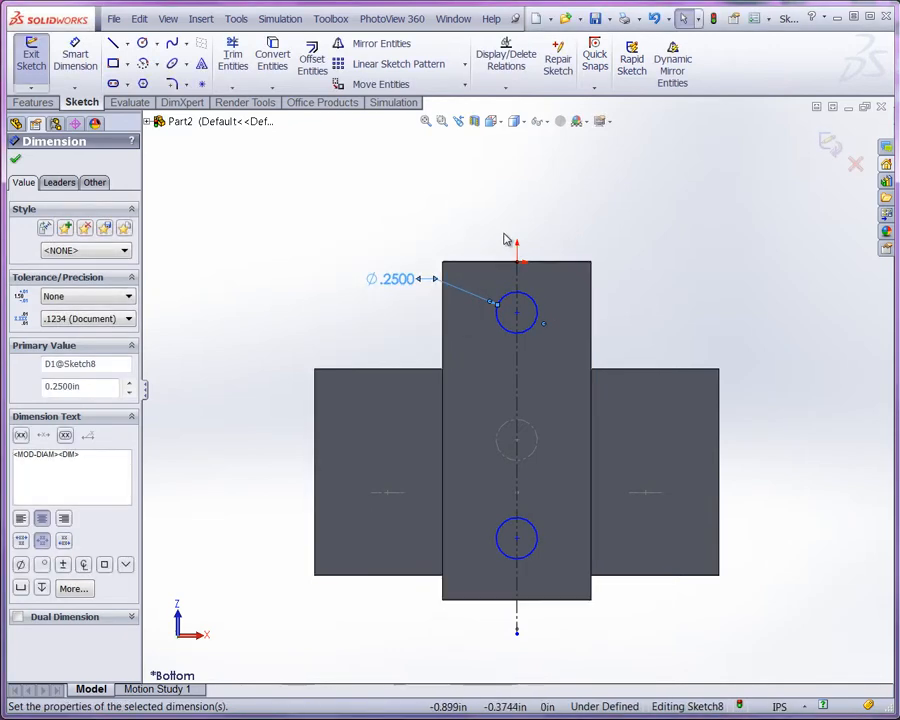
key(Escape)
Step: Convert both circles on the bottom face to construction geometry
click(502, 326)
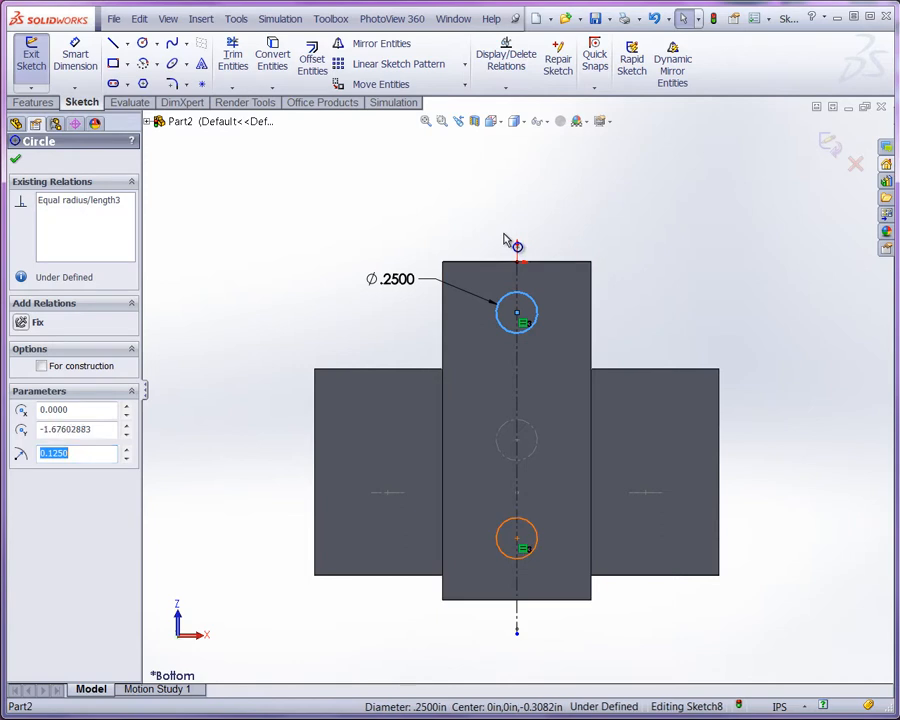
ctrl+click(516, 518)
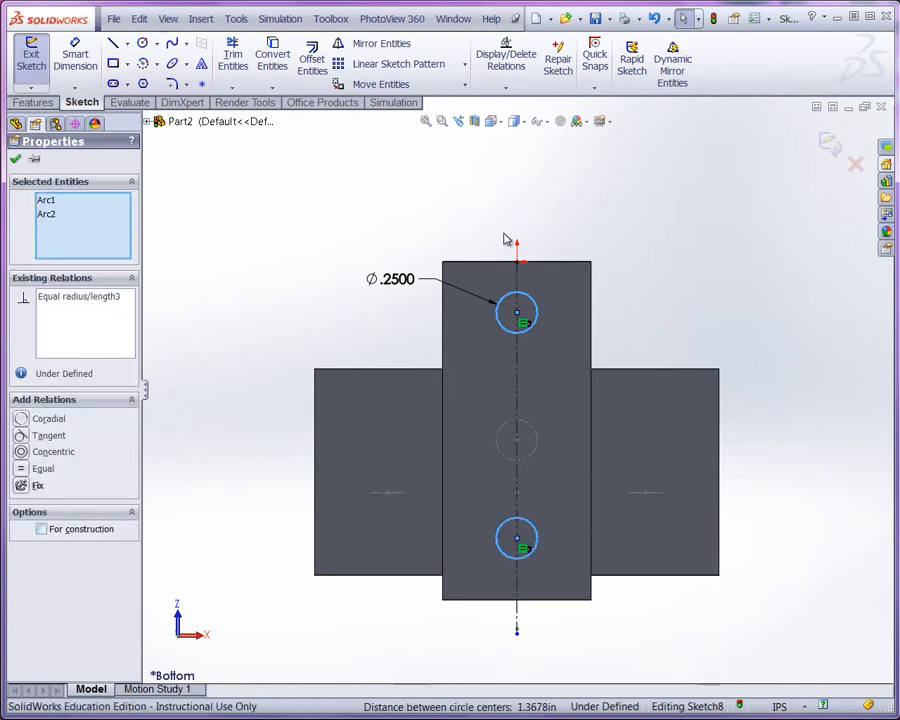
key(Escape)
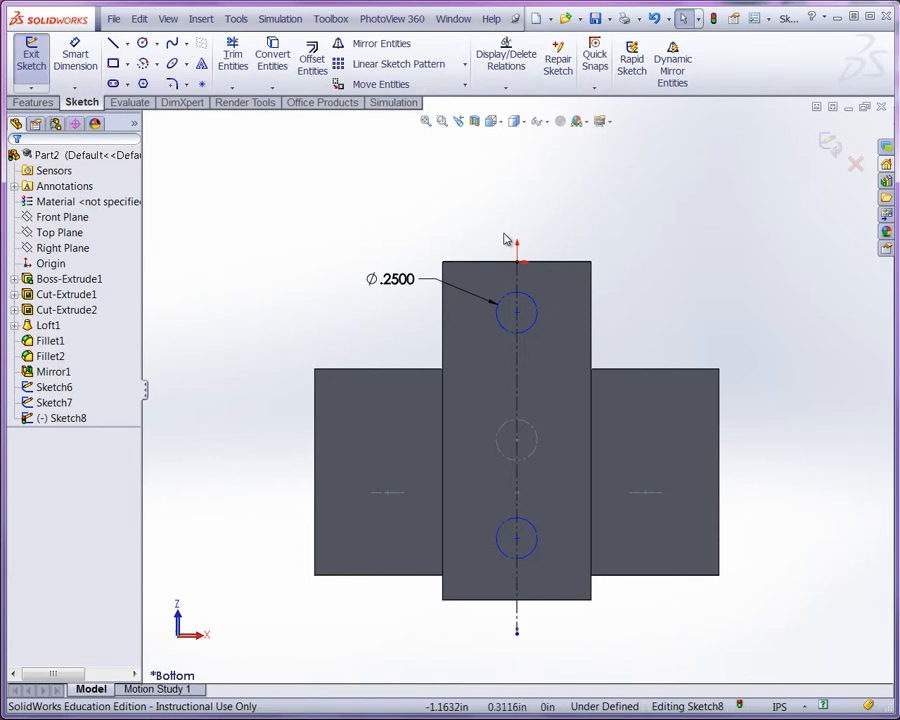
Step: Dimension the front circle's centre 0.3 in from the bottom face's front edge
click(75, 56)
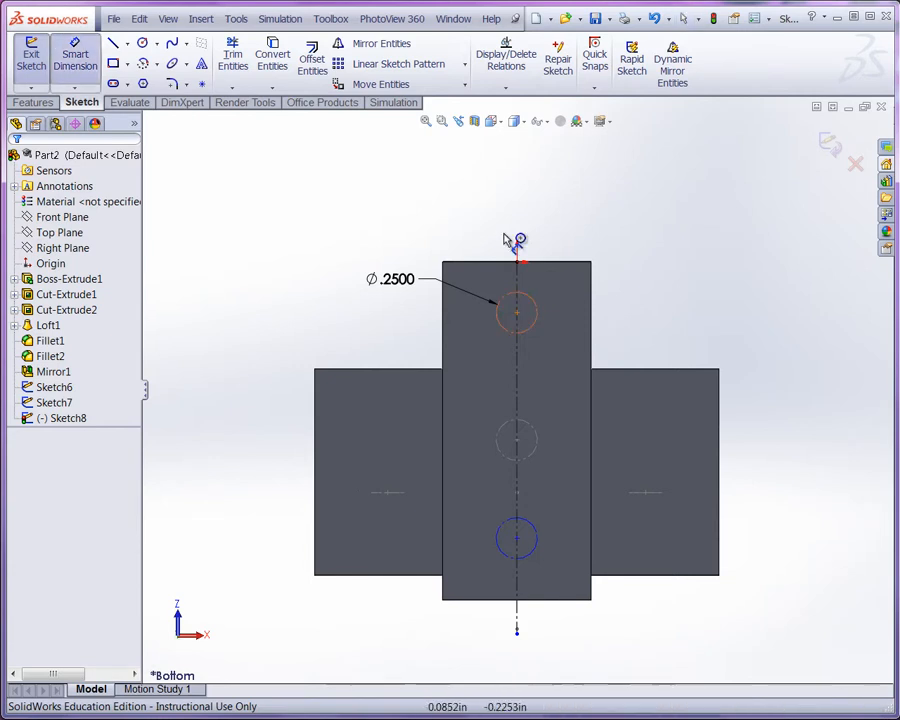
click(516, 293)
click(530, 262)
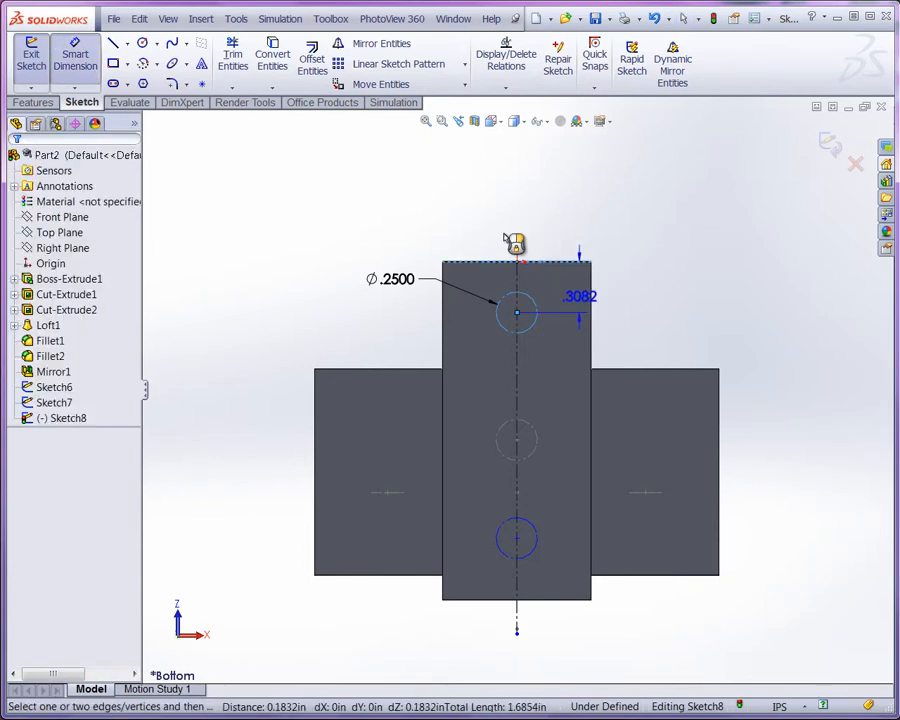
click(512, 242)
key(BackSpace)
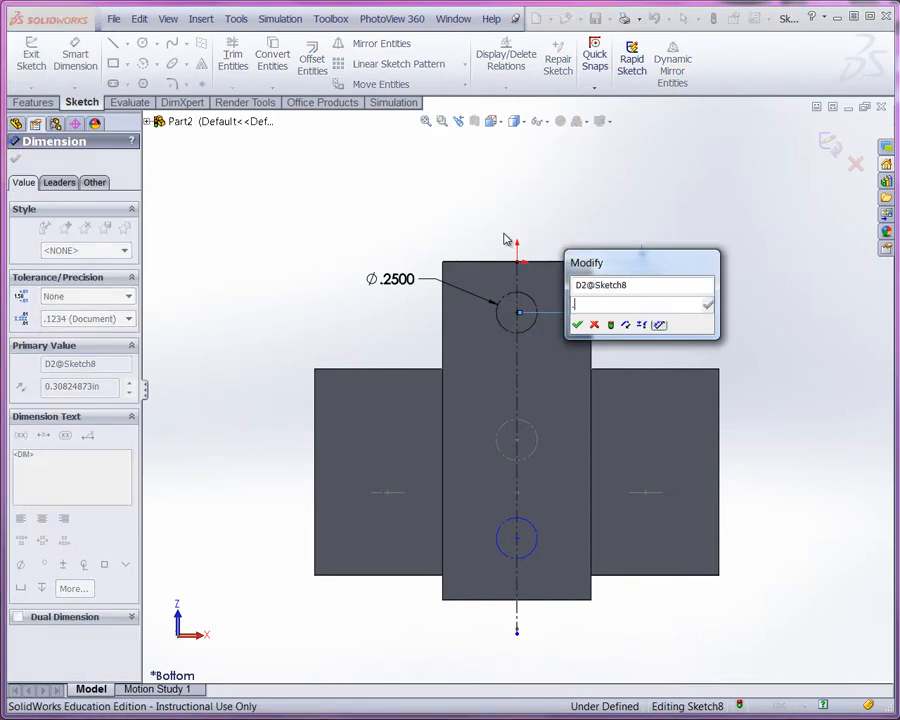
text(.3)
key(Return)
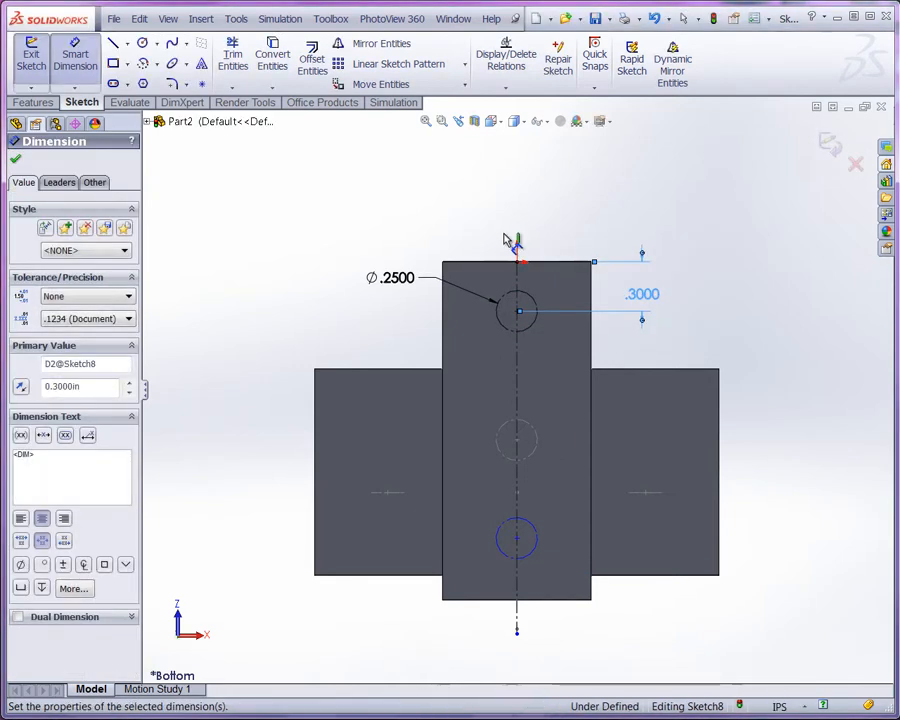
Step: Dimension the rear circle's centre 0.3 in from the bottom face's rear edge and finish the sketch
click(537, 549)
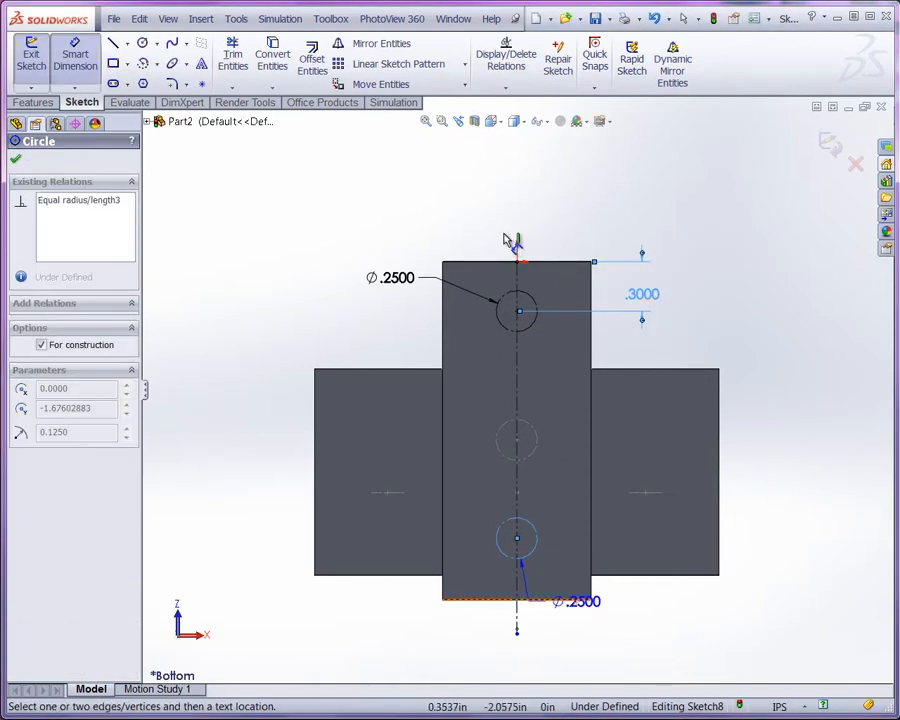
click(575, 601)
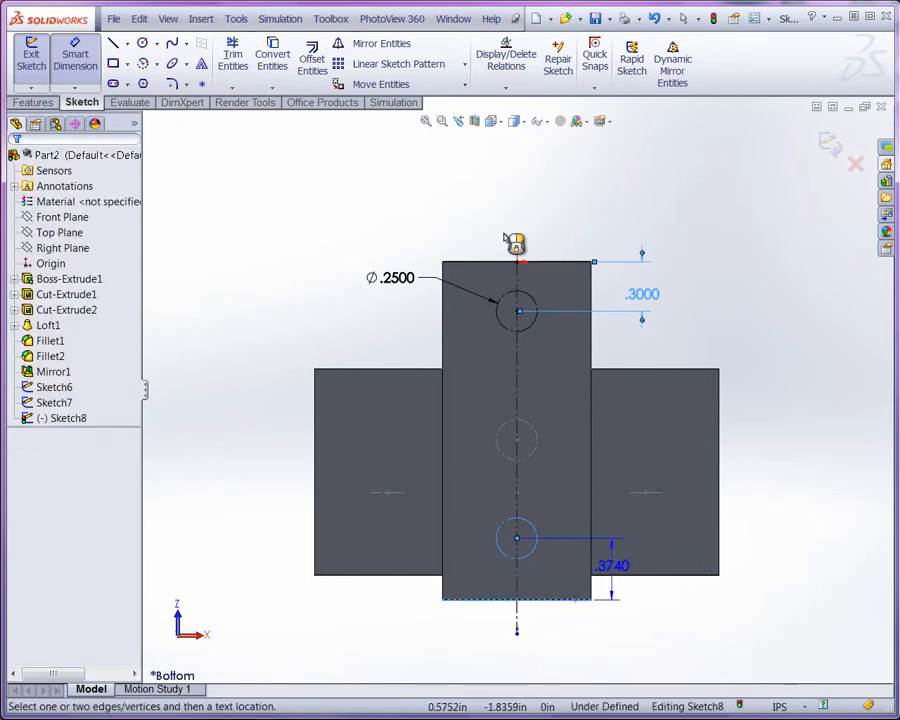
click(512, 243)
key(BackSpace)
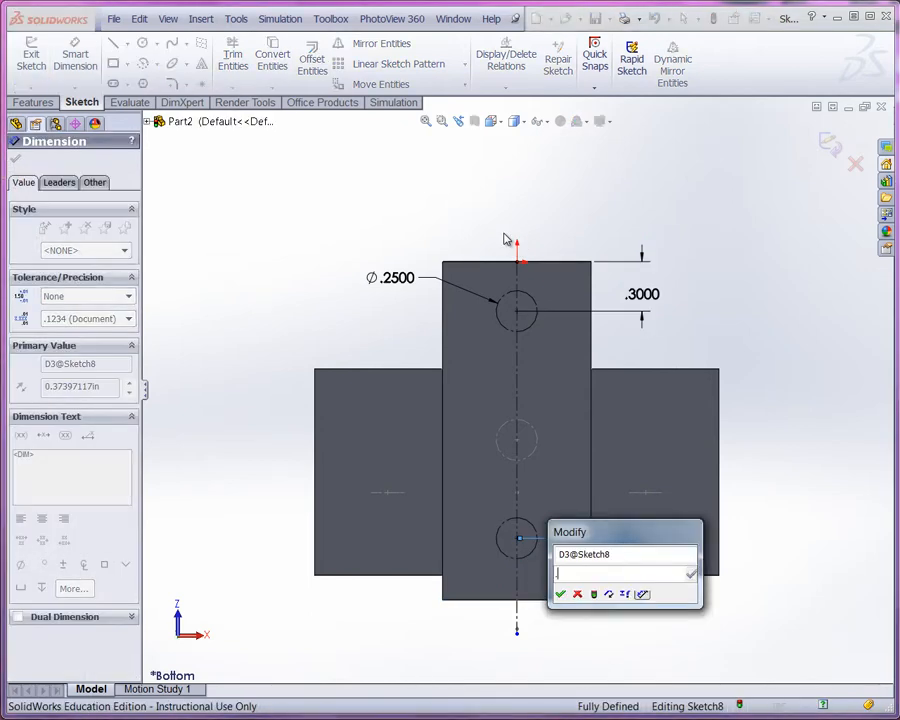
text(.3)
key(Return)
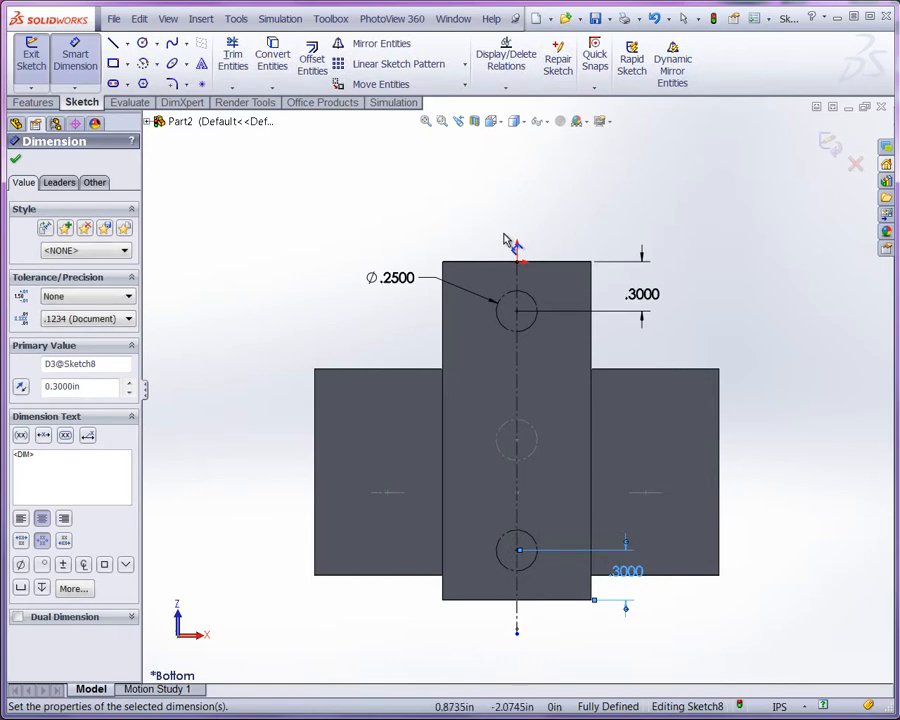
key(Escape)
key(ctrl+b)
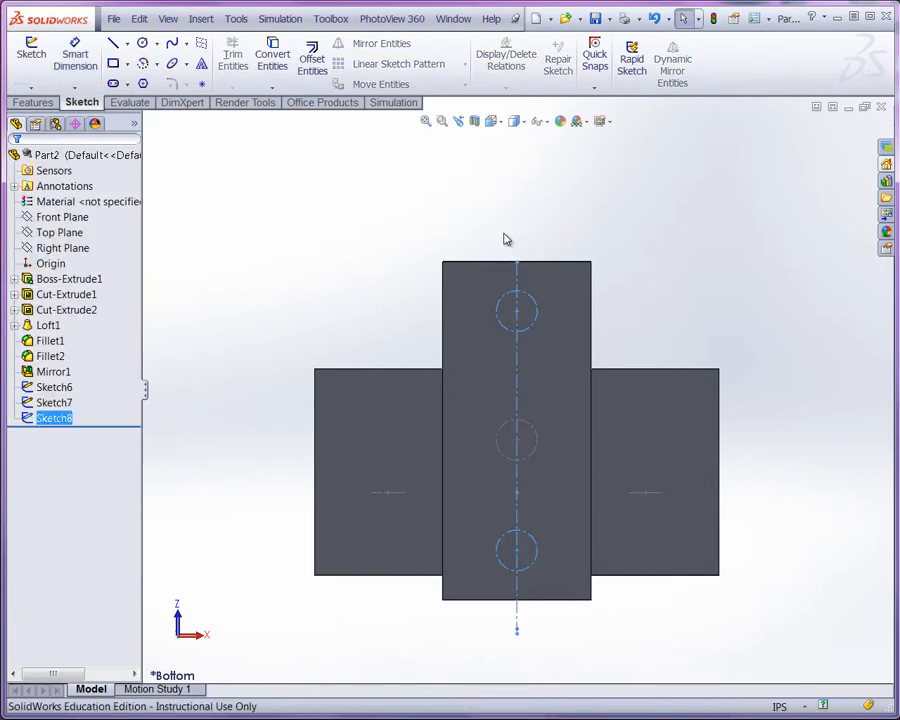
Step: Start a sketch on the body's front face and draw a vertical centerline about 1.66 in long up from the origin
middle_drag(505, 239, 504, 237)
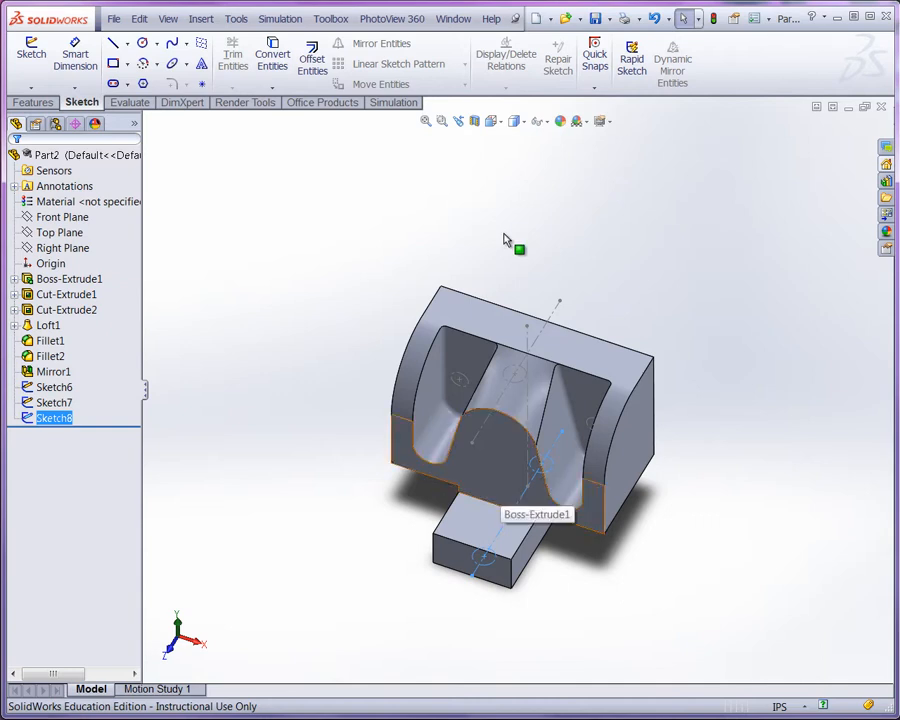
click(498, 482)
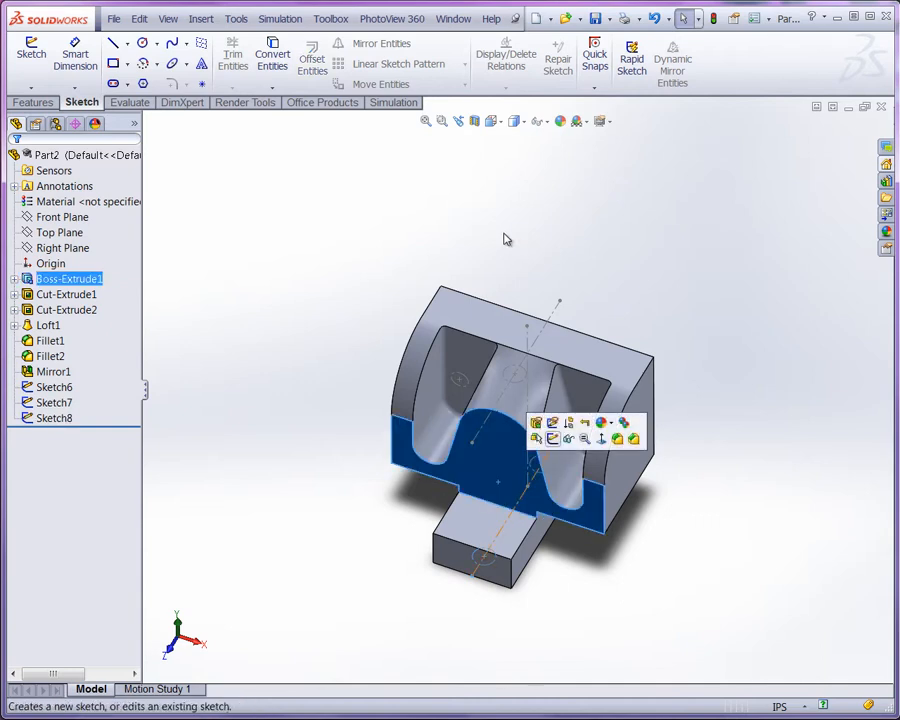
click(553, 438)
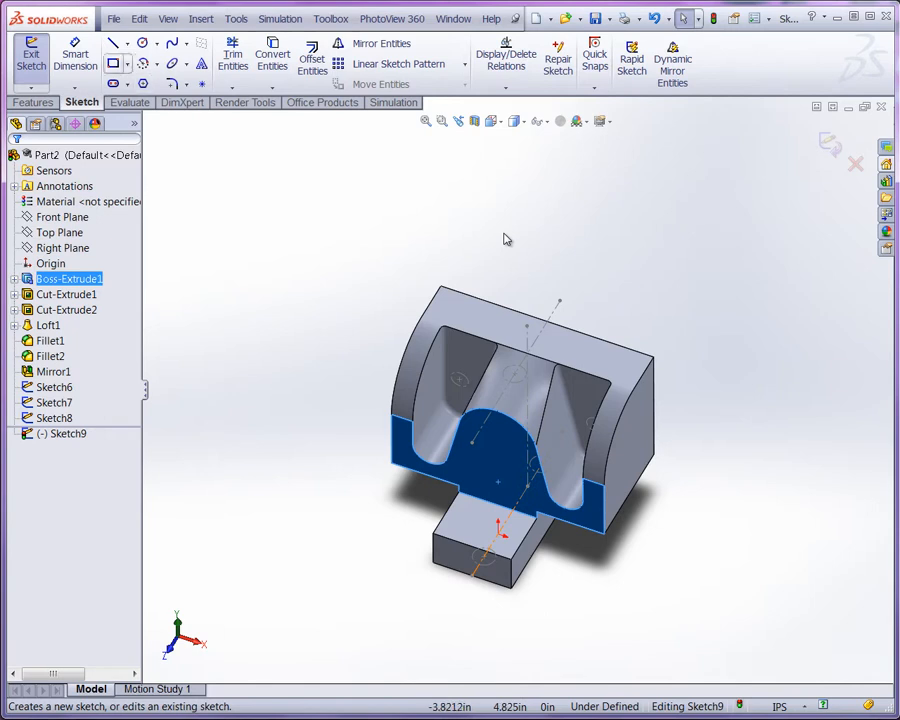
click(127, 43)
click(150, 82)
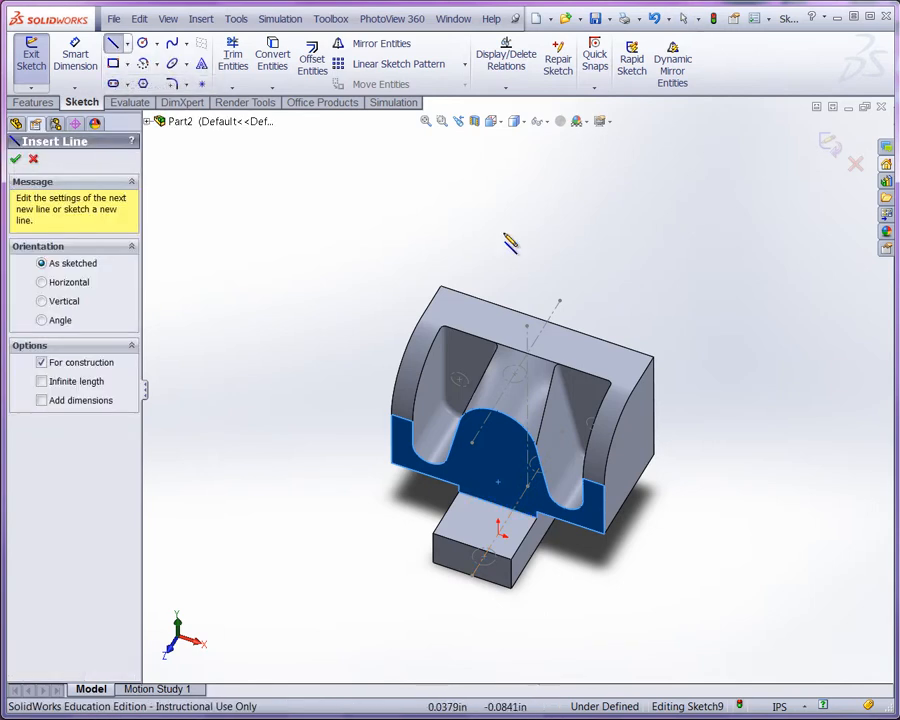
click(498, 533)
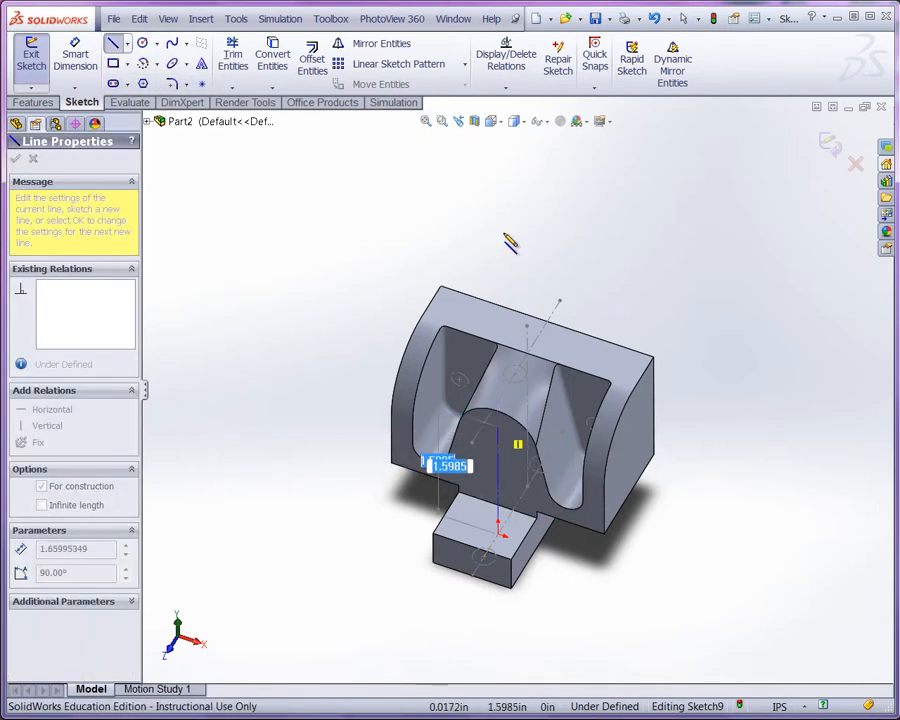
click(498, 426)
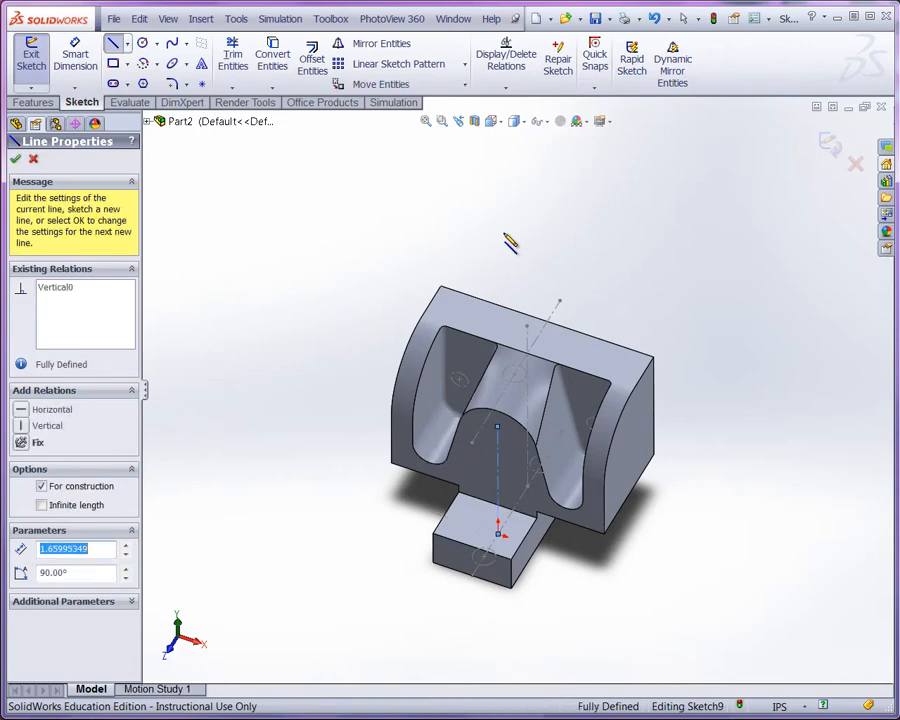
Step: Sketch a circle about 0.39 in in diameter, centred on the vertical centerline below the arched edge, with an automatic diameter dimension
right_click(290, 372)
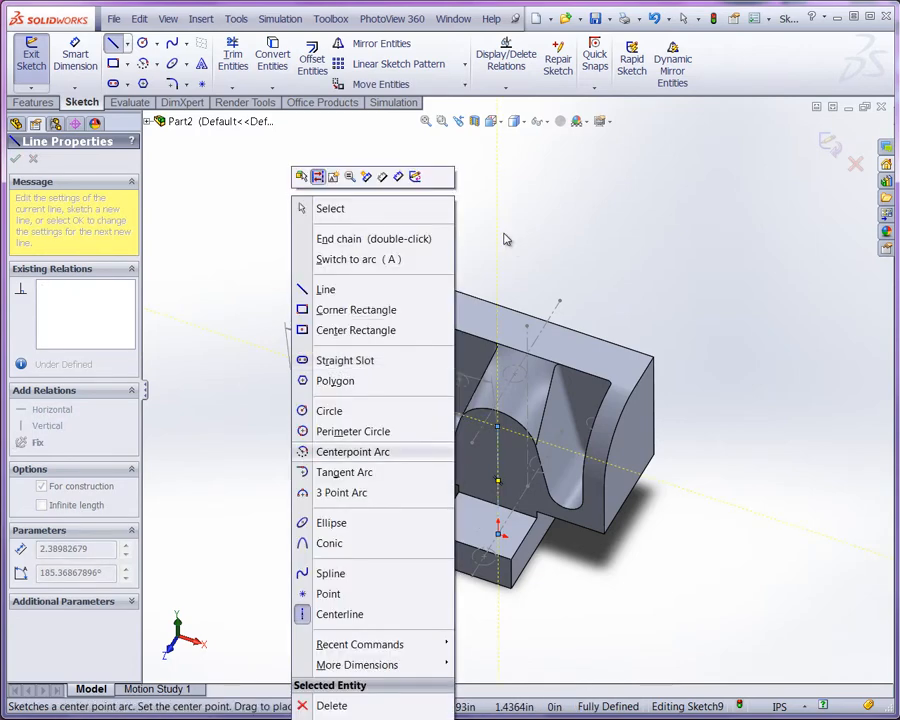
click(318, 408)
scroll(507, 470, down, 5)
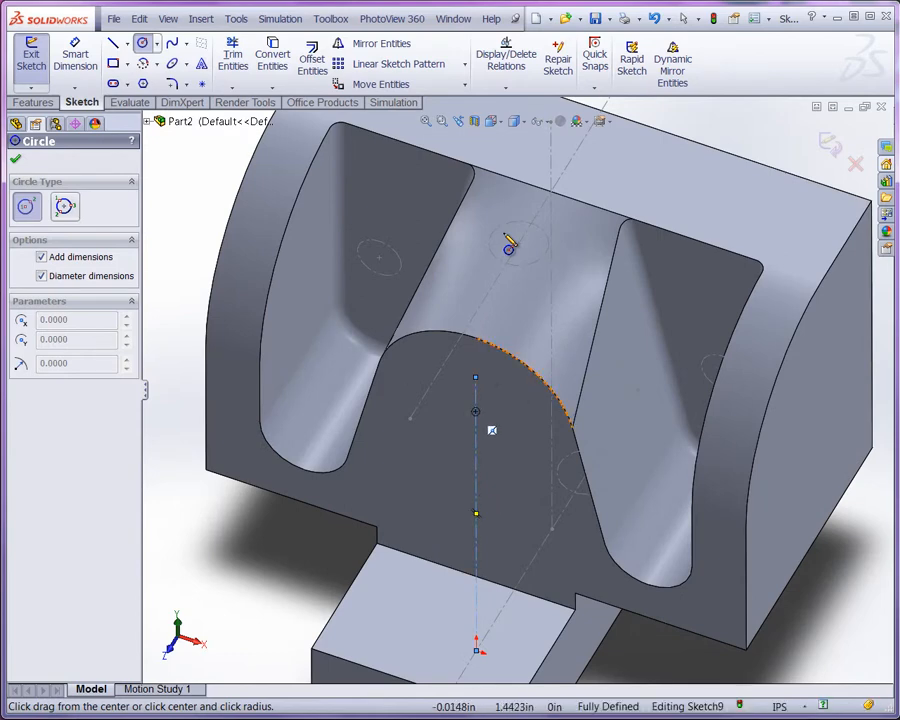
click(476, 412)
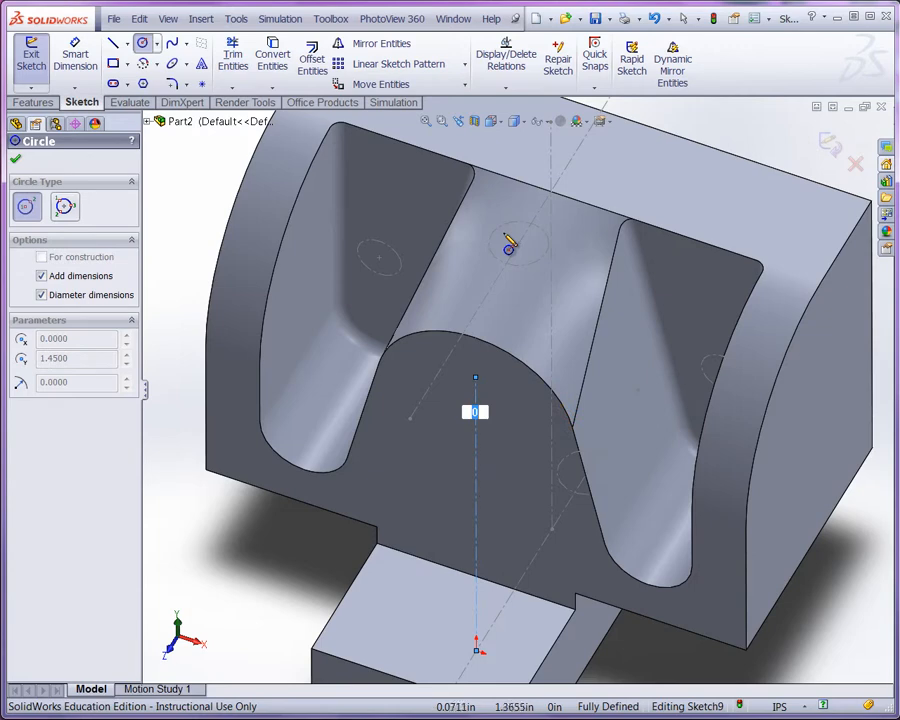
click(476, 447)
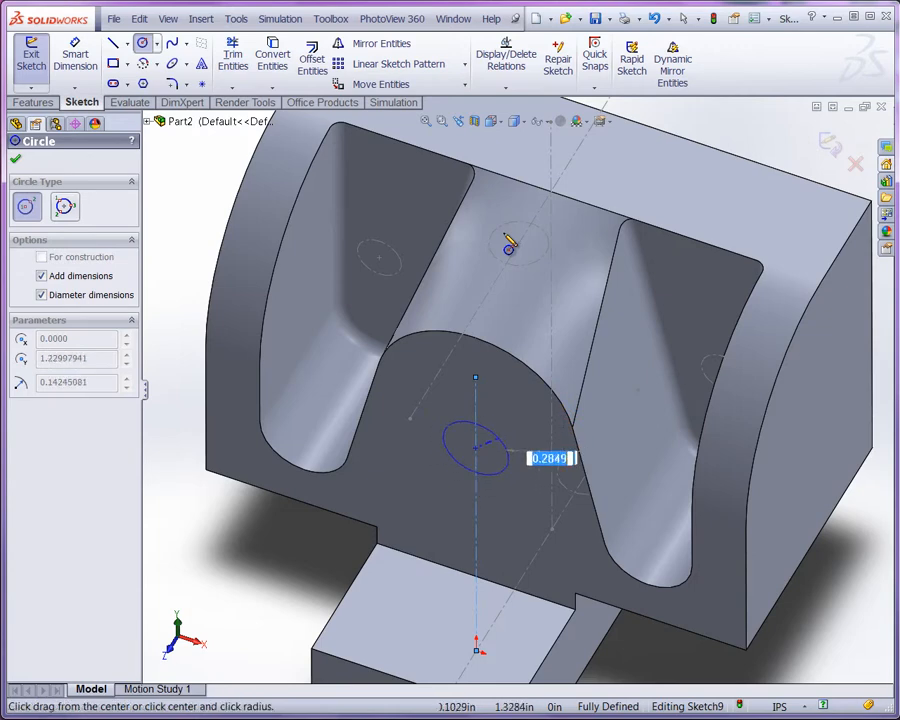
click(508, 246)
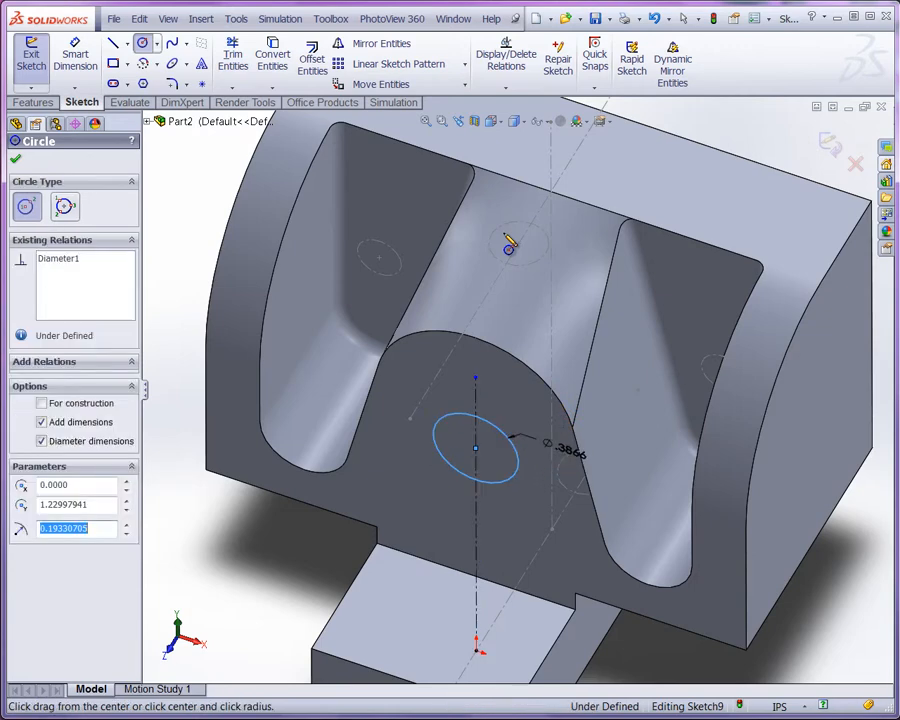
key(Escape)
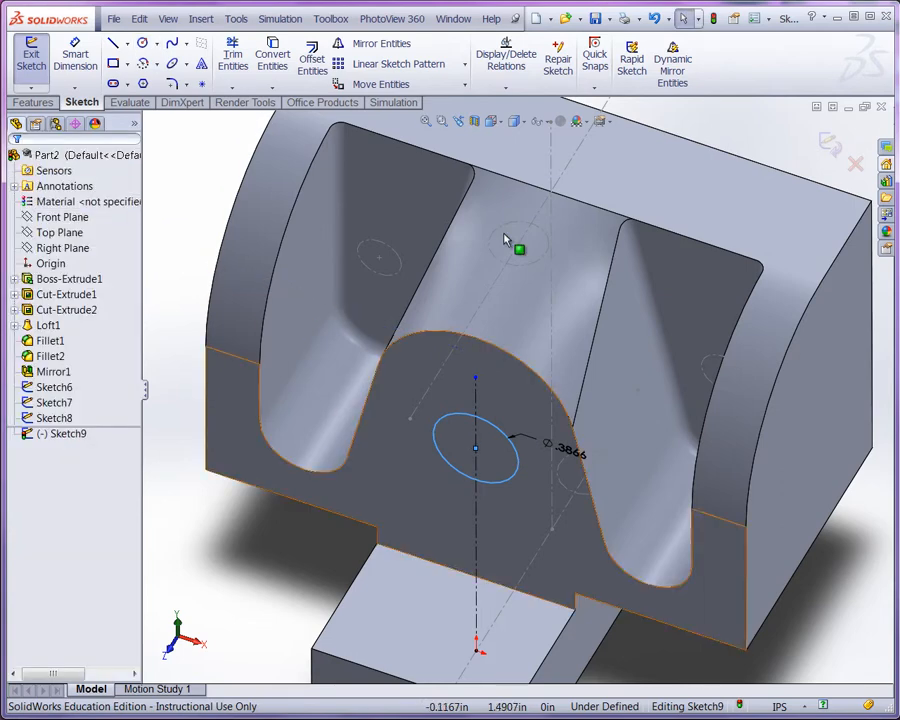
Step: Make the circle's centre point concentric with the arched edge at the top of the front face
scroll(505, 238, down, 2)
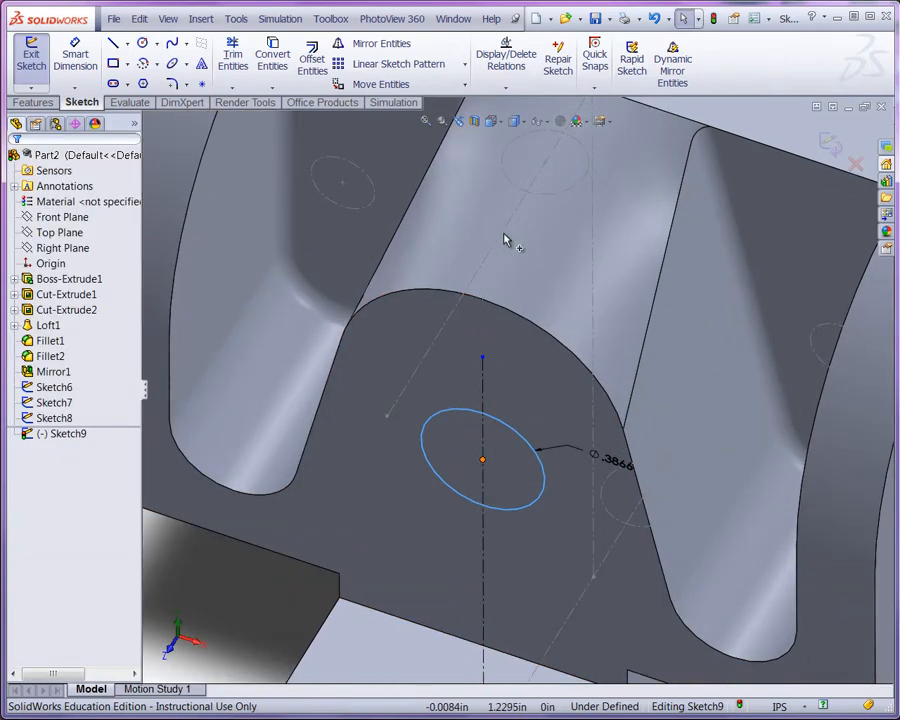
click(482, 459)
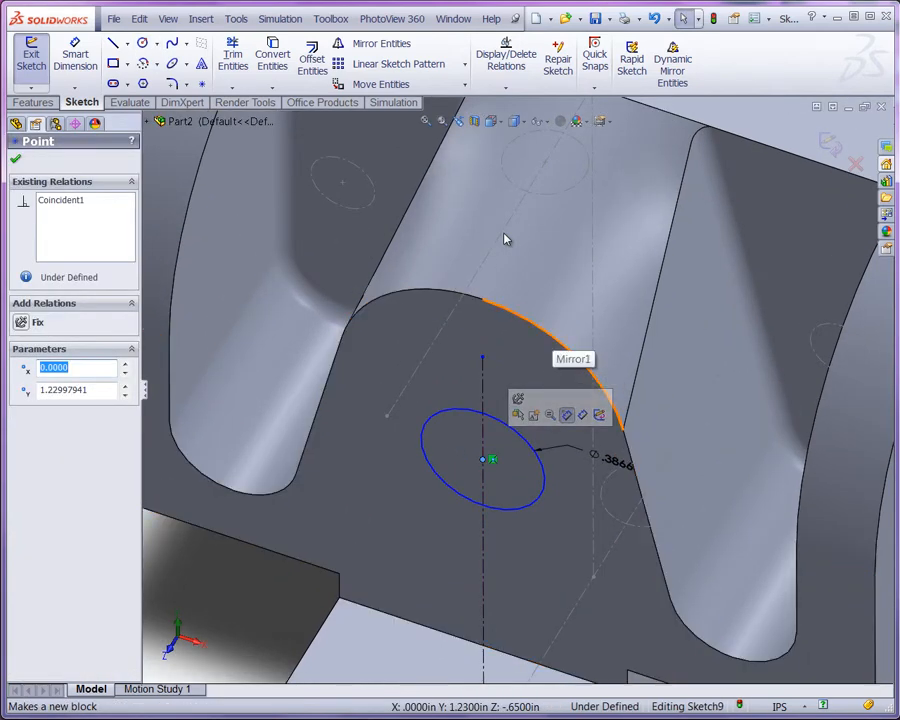
ctrl+click(555, 337)
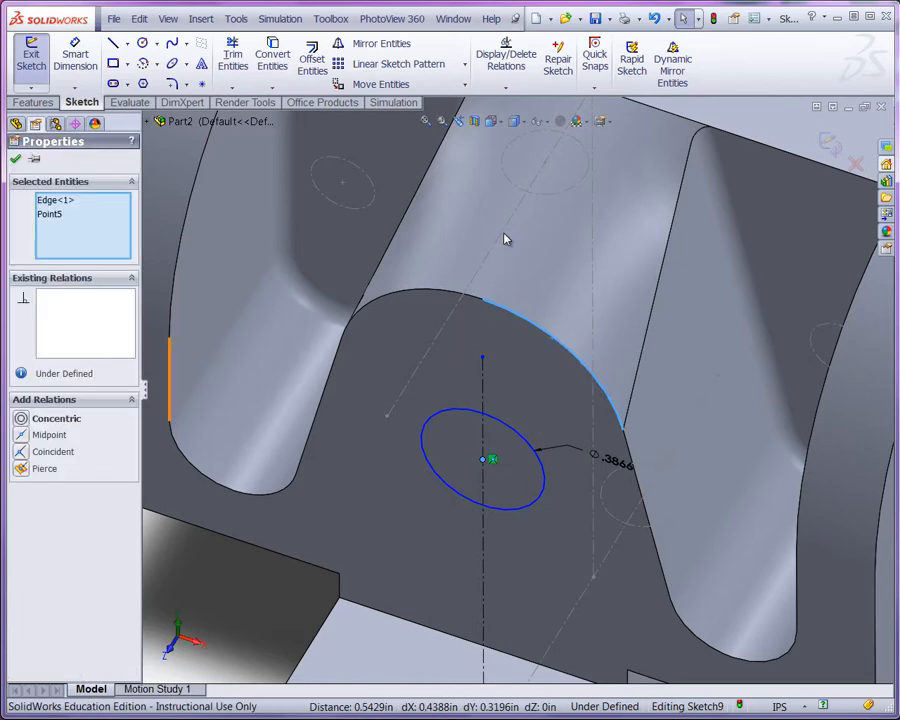
click(55, 418)
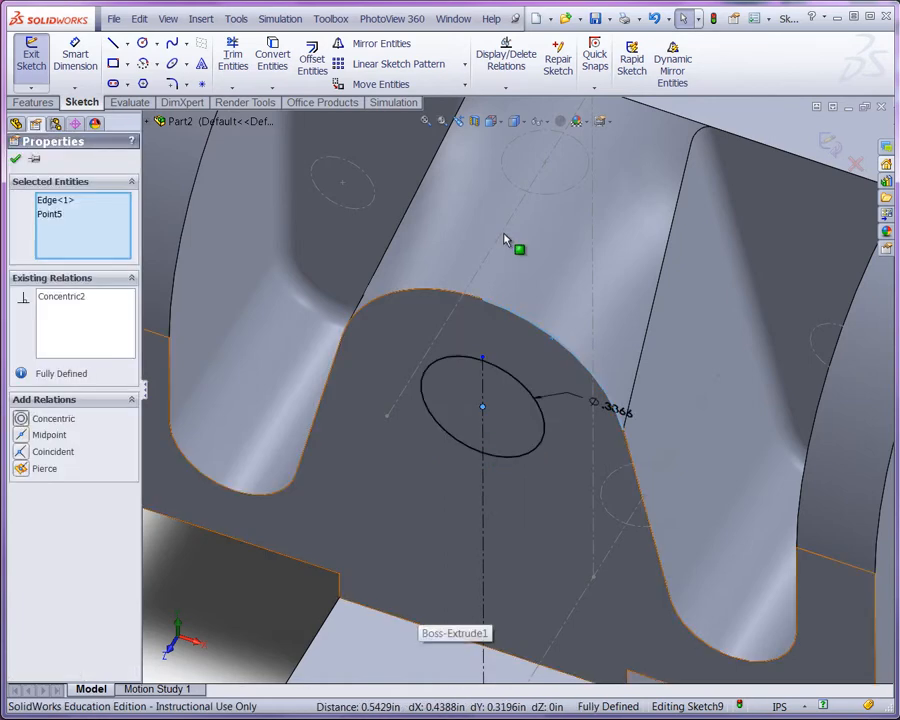
Step: Set the front-face circle's diameter to 0.4 in
middle_drag(405, 605, 405, 505)
middle_drag(503, 232, 506, 242)
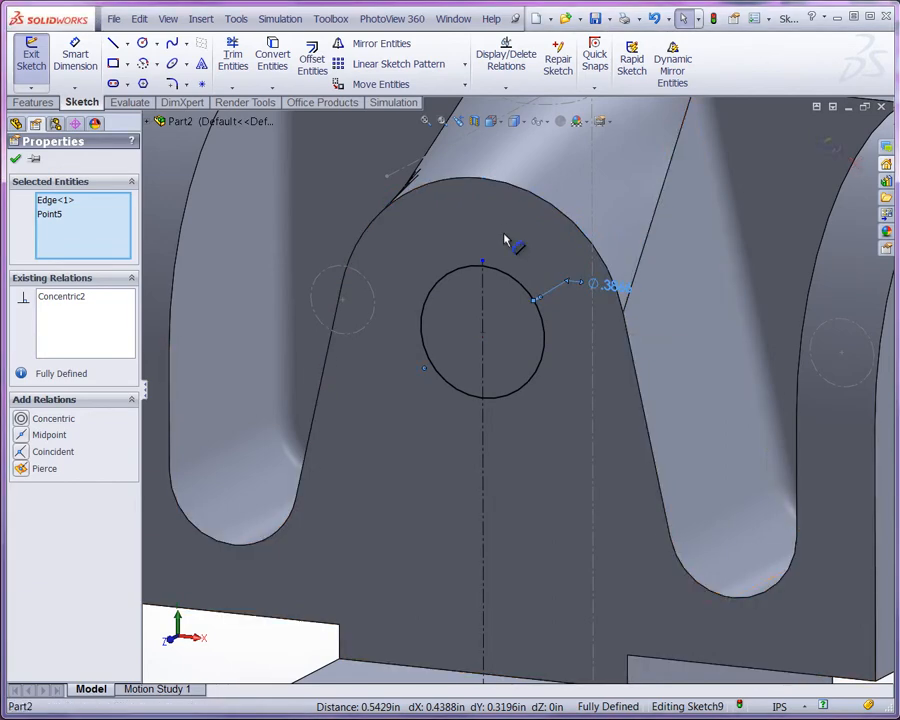
double_click(505, 241)
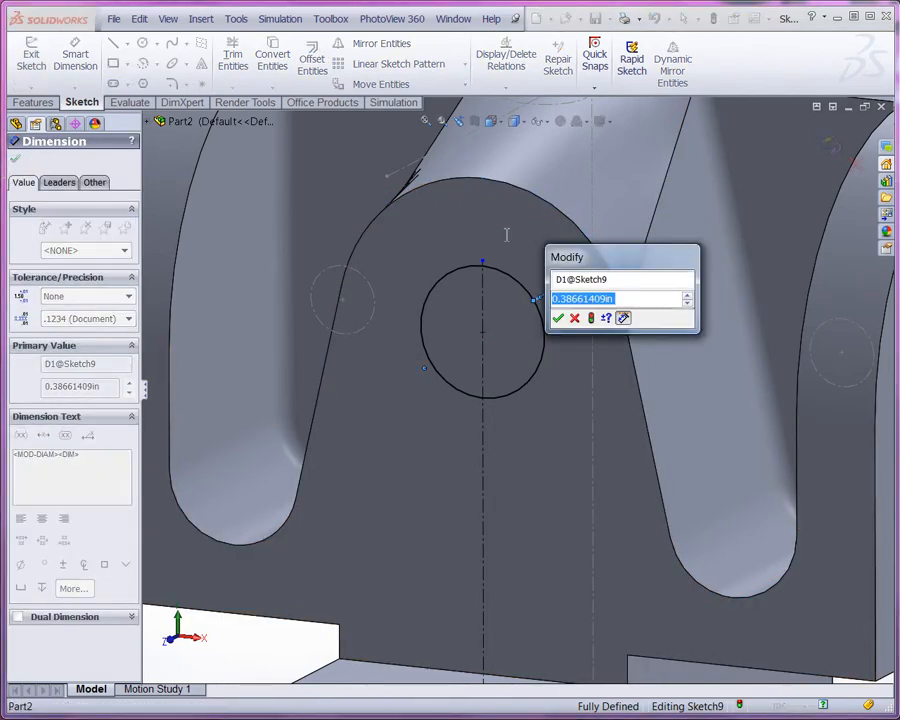
text(.400)
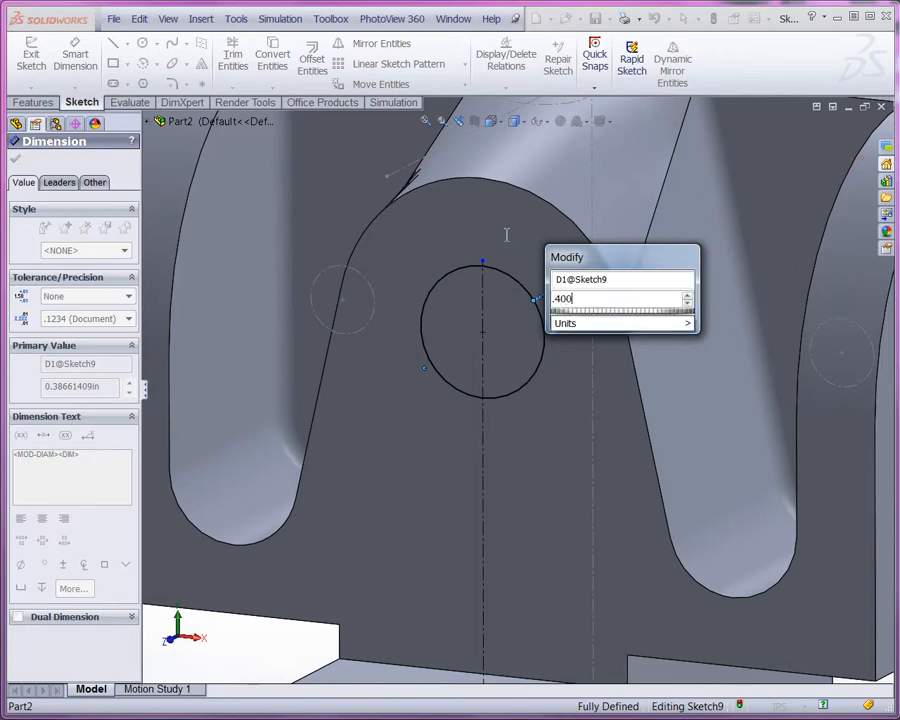
key(Return)
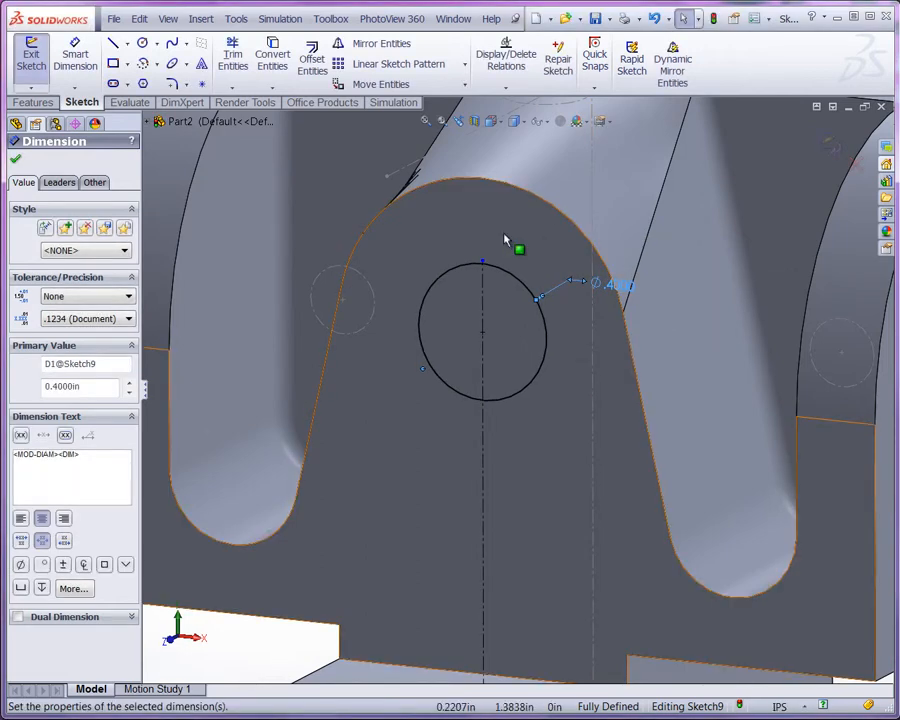
click(505, 241)
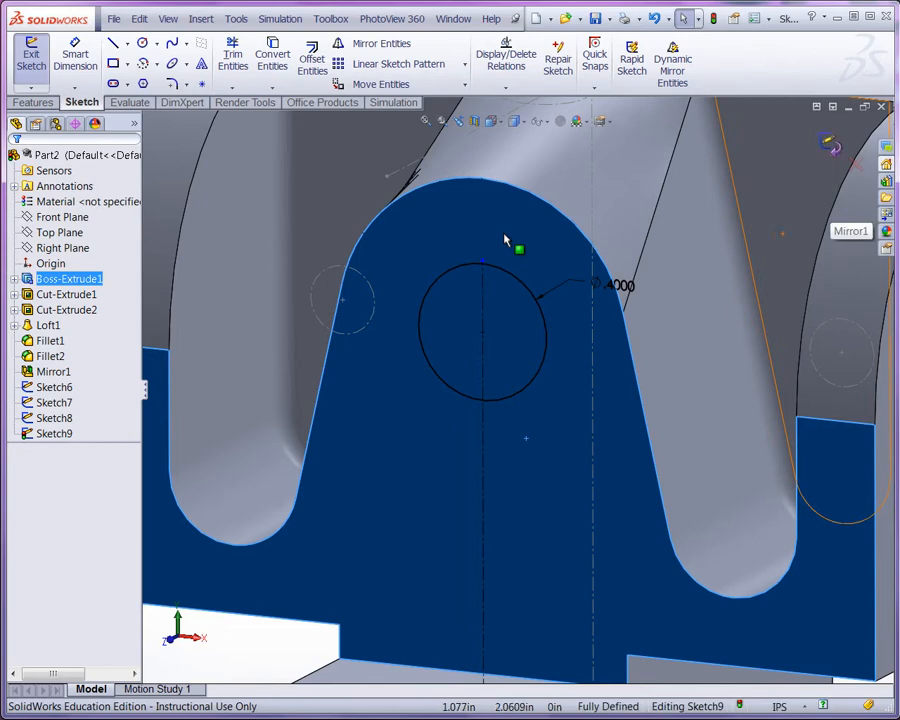
scroll(505, 241, up, 5)
key(Escape)
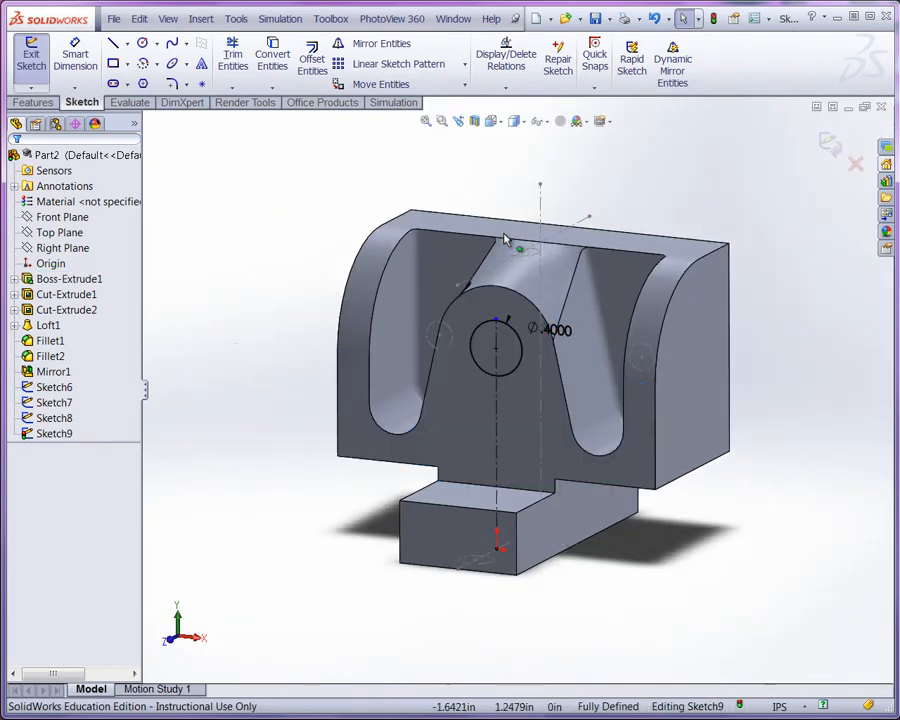
Step: Move the circle's diameter dimension up and away from the front face
scroll(505, 241, down, 2)
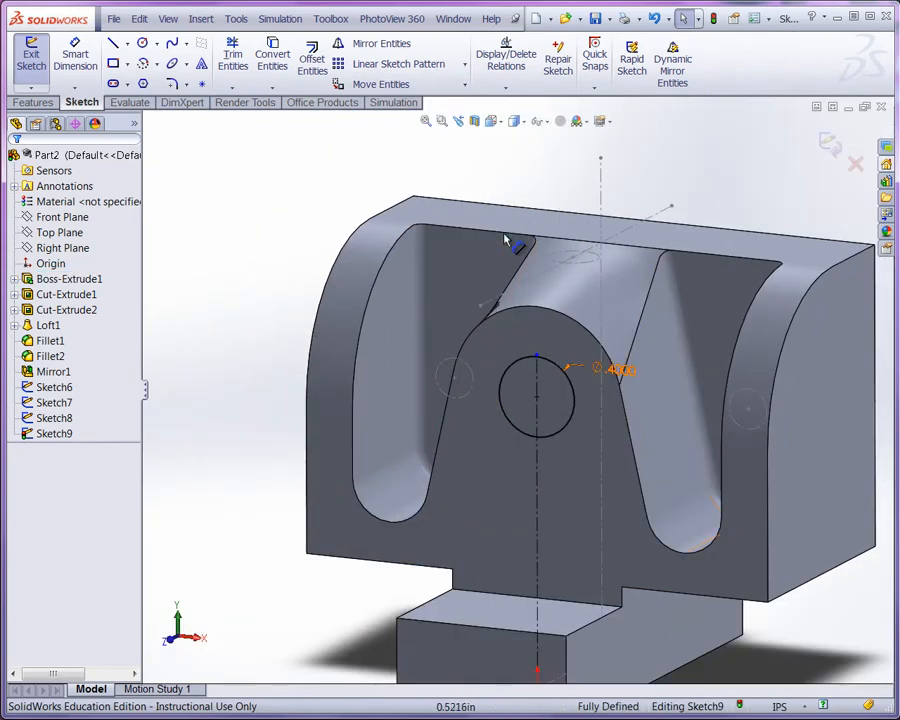
drag(615, 369, 750, 200)
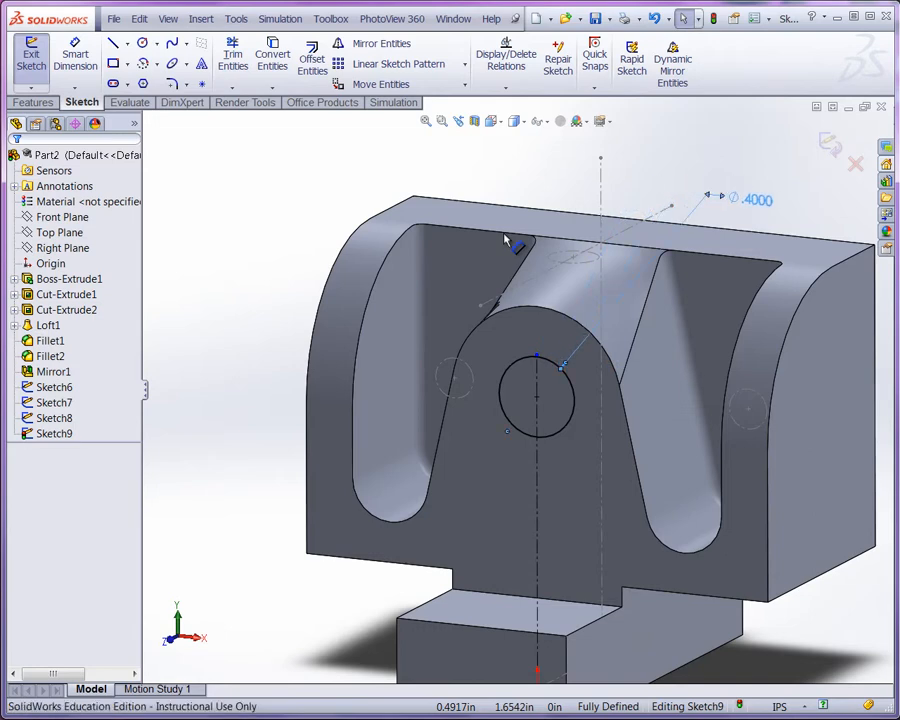
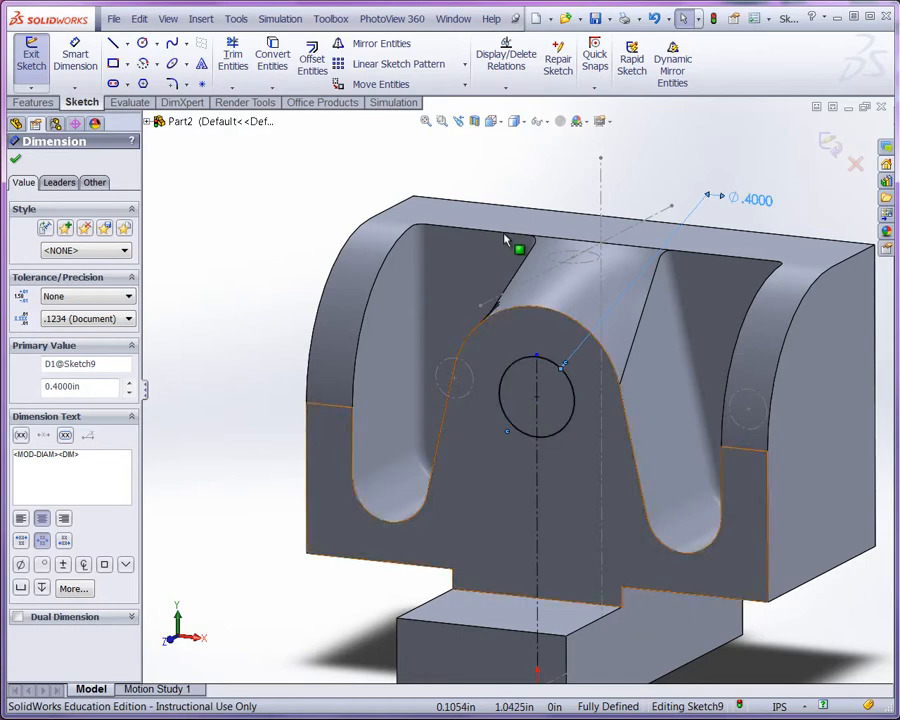
mouse_move(504, 238)
middle_down()
mouse_move(502, 231)
mouse_move(504, 239)
middle_up()
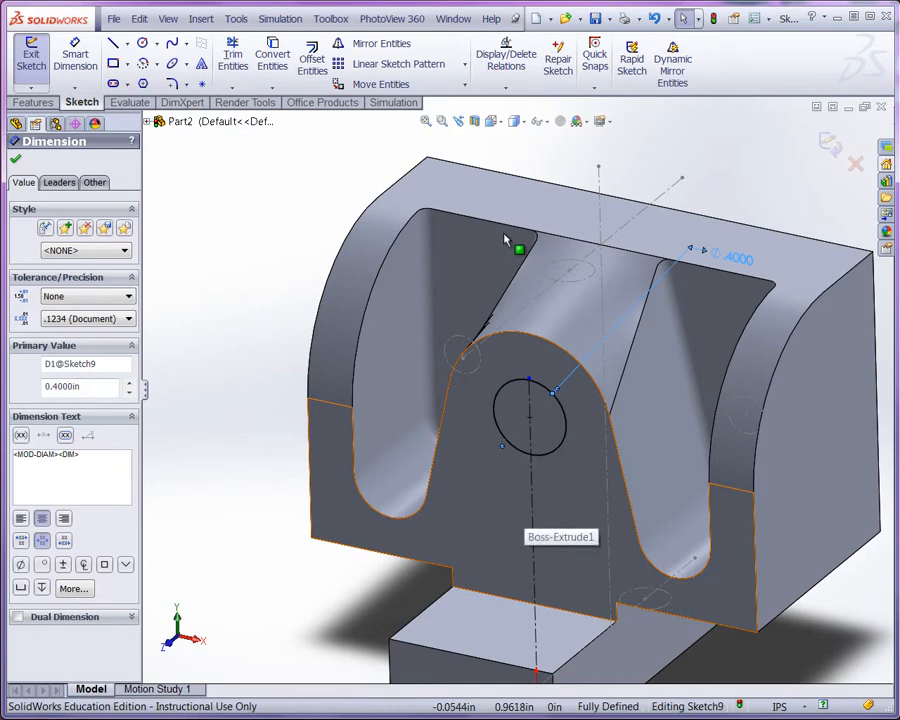
key(Escape)
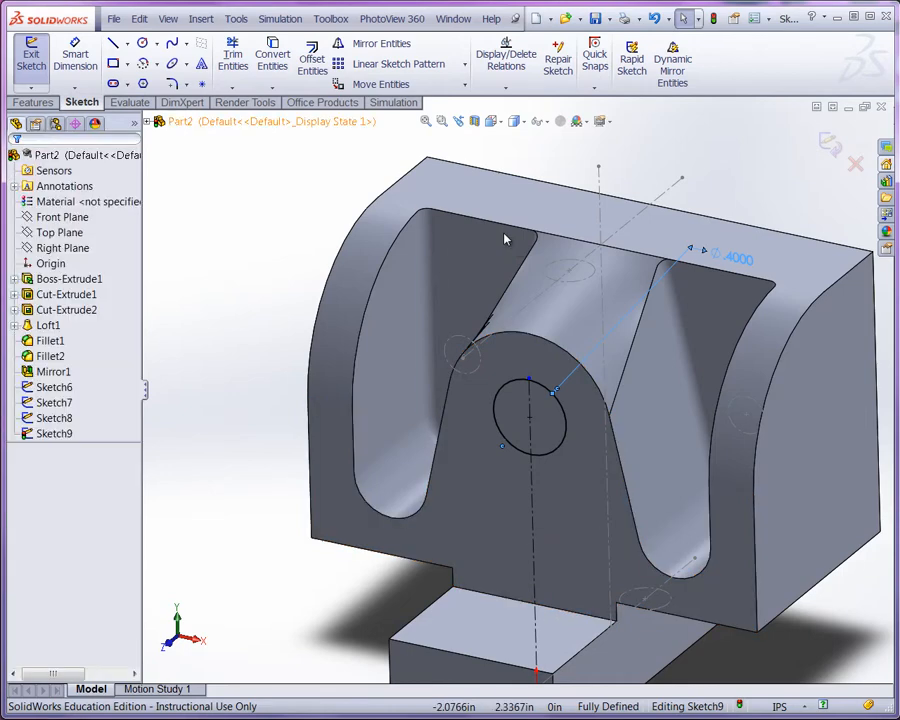
Step: Cut the 0.4 in circle into the body as a blind extruded cut 0.83 in deep
click(33, 102)
click(255, 60)
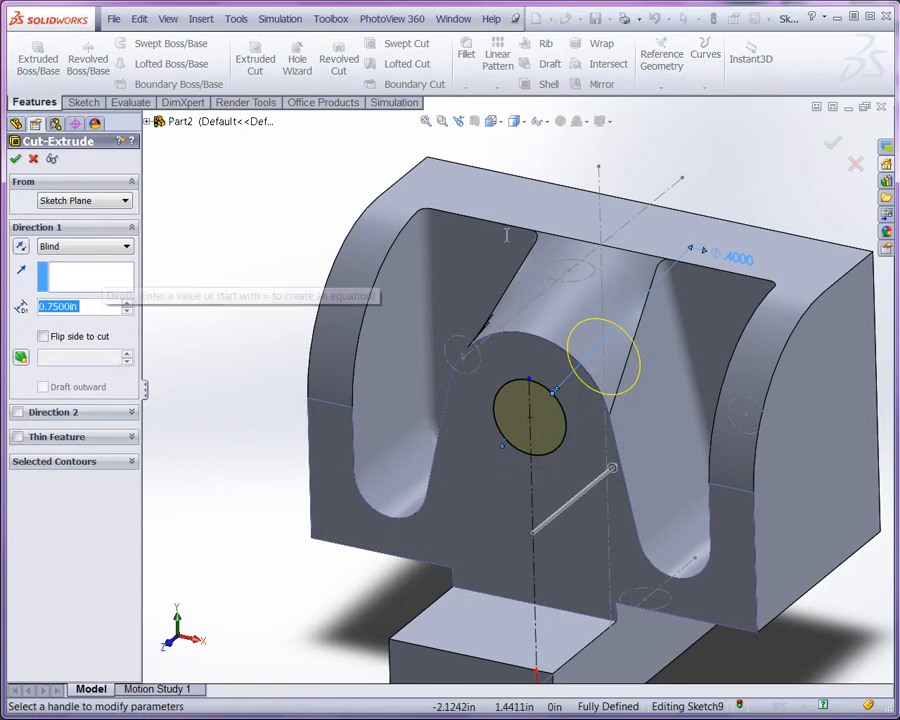
text(.830)
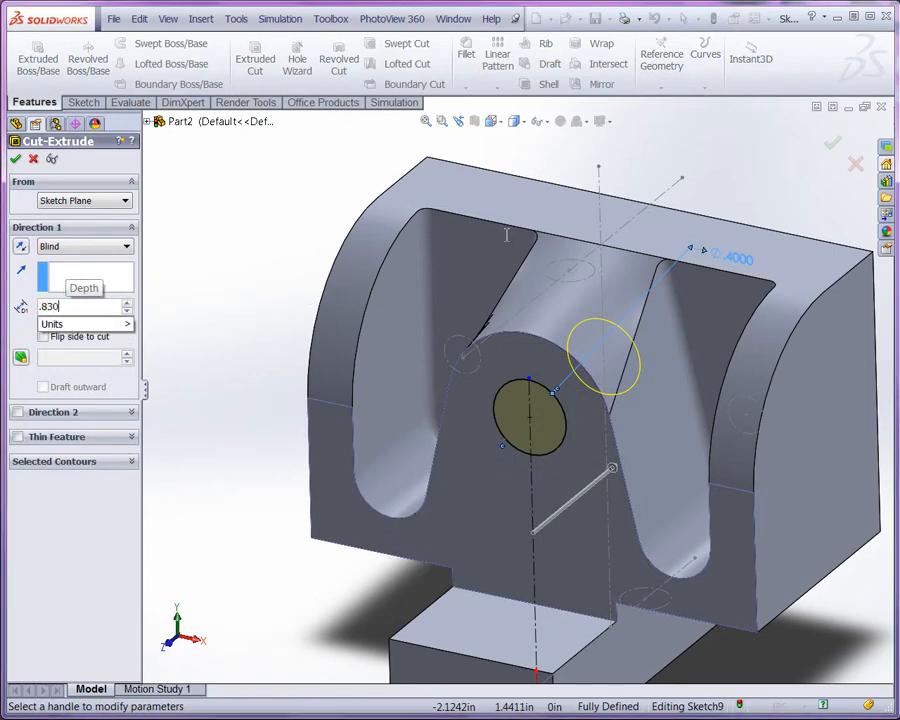
key(Return)
mouse_move(505, 241)
middle_down()
mouse_move(496, 230)
mouse_move(504, 237)
middle_up()
key(Return)
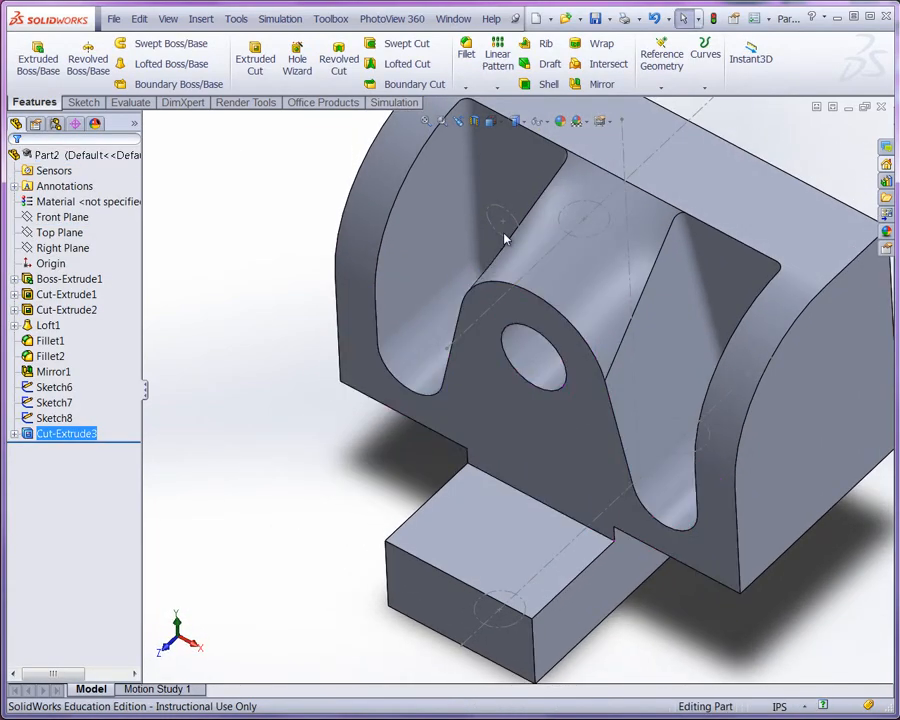
key(f)
key(f)
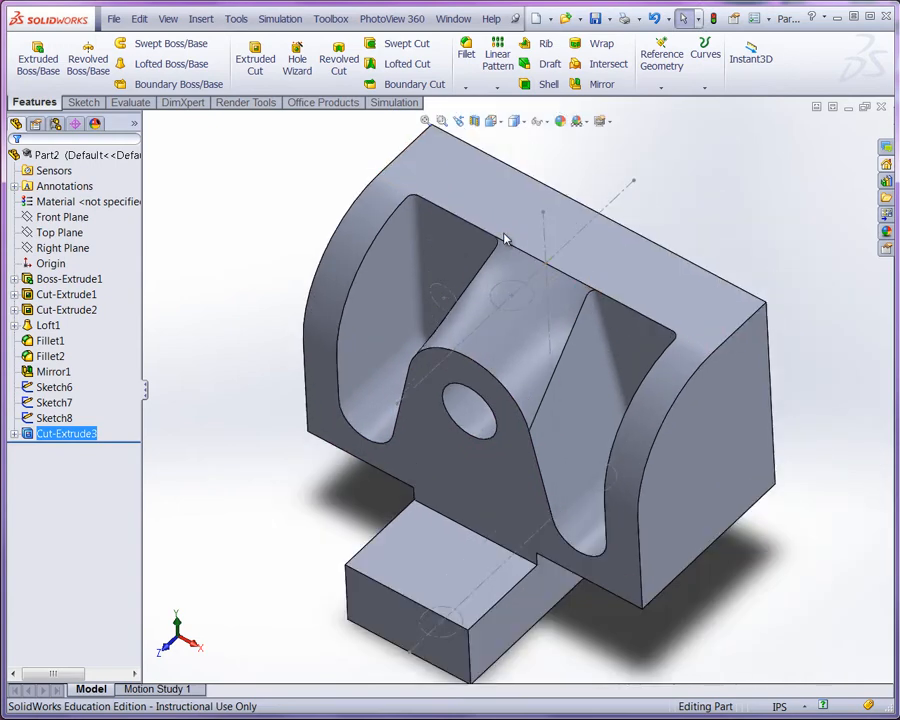
key(Escape)
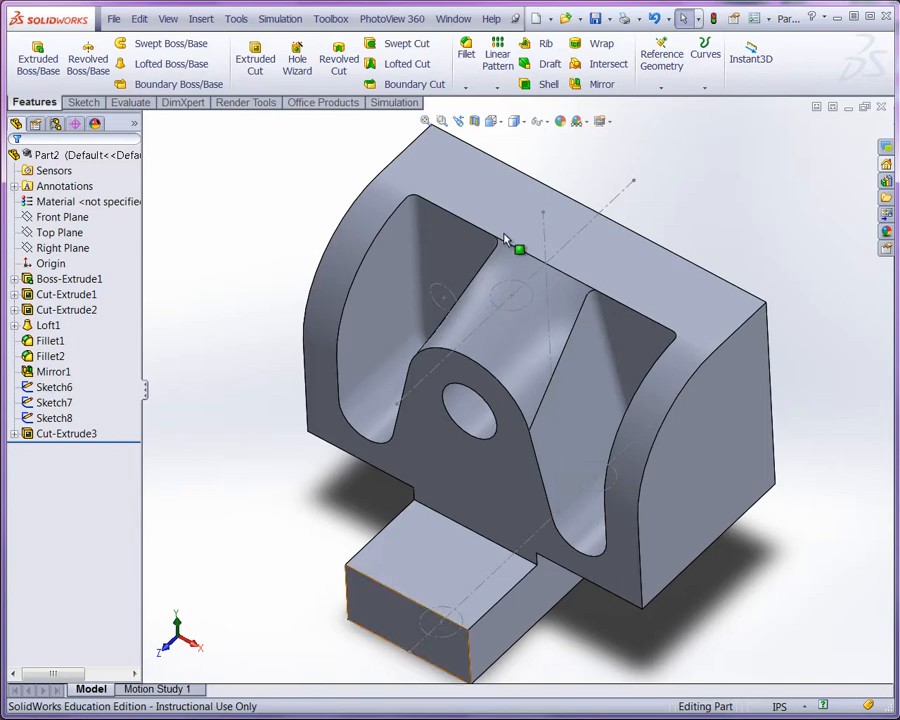
Step: Configure a #10-32 ANSI Inch bottoming tapped hole, blind 0.474 in deep, with cosmetic thread, thread callout and thread class 2B
key(ctrl+7)
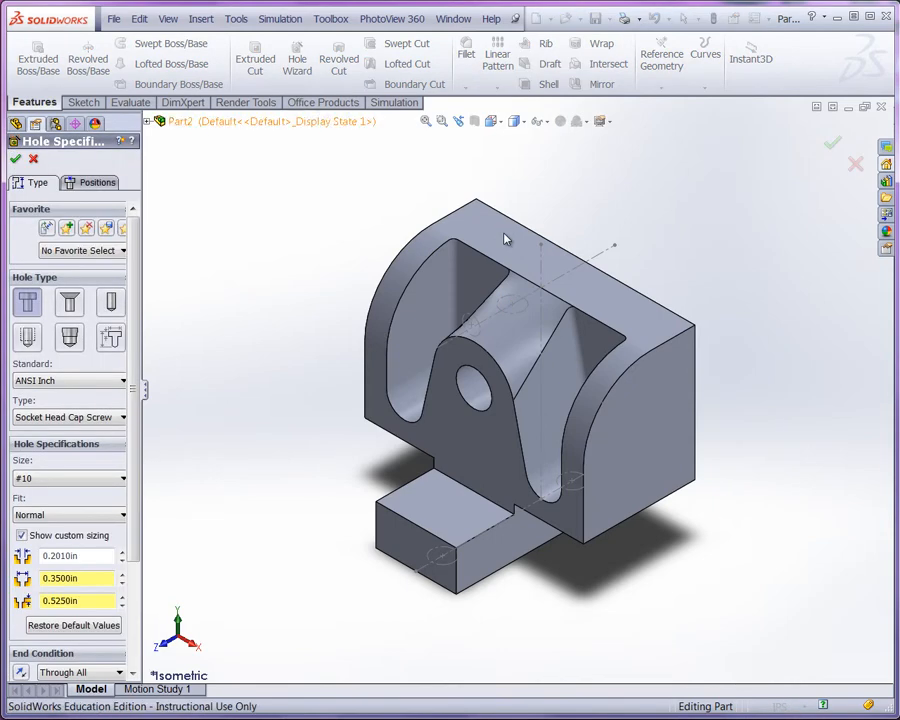
click(27, 337)
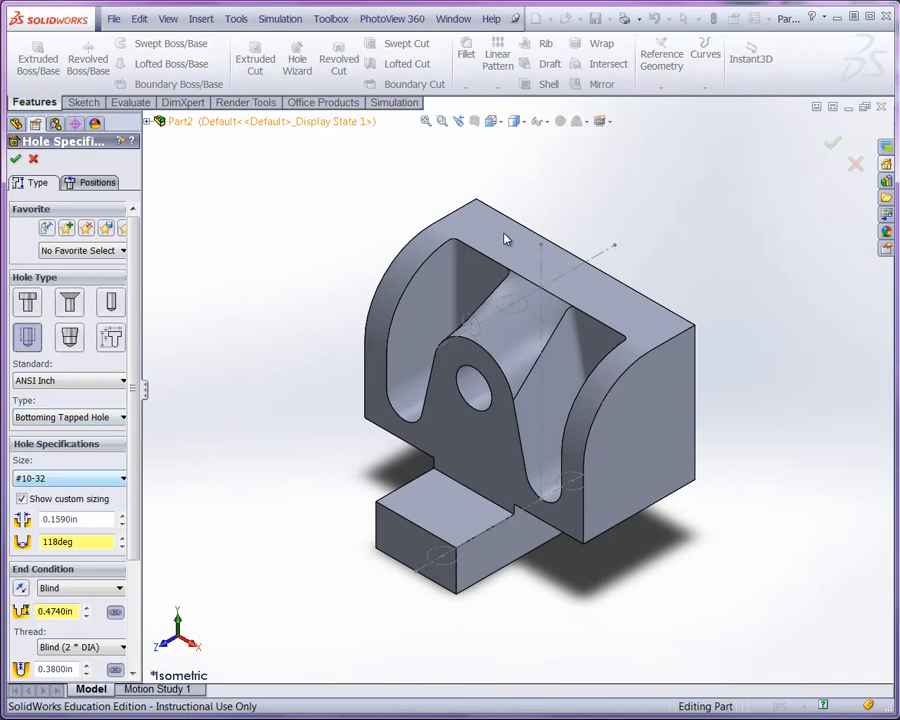
scroll(70, 450, down, 5)
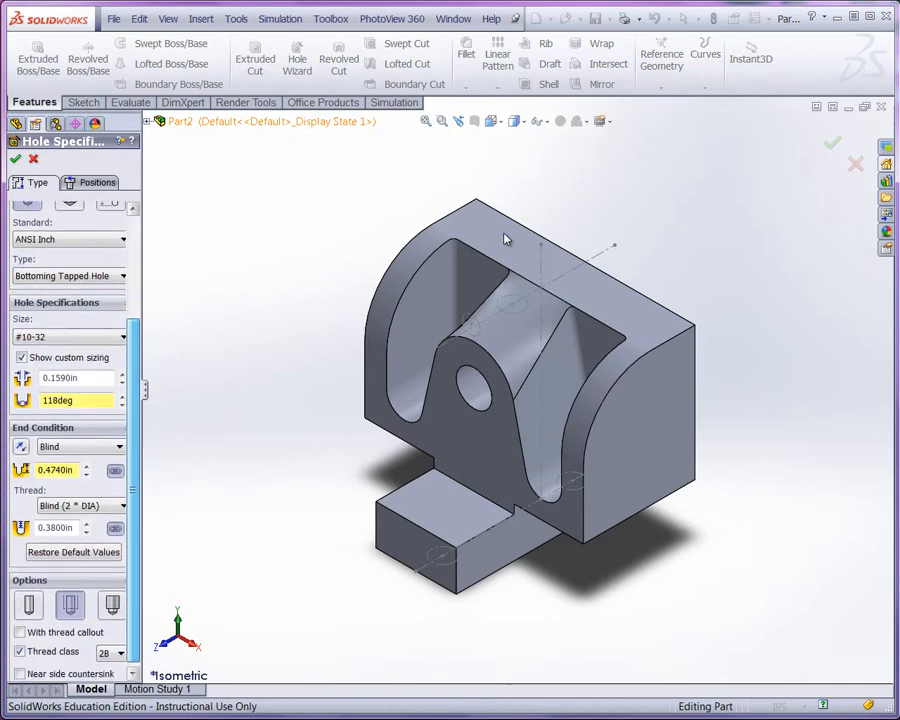
scroll(70, 450, down, 1)
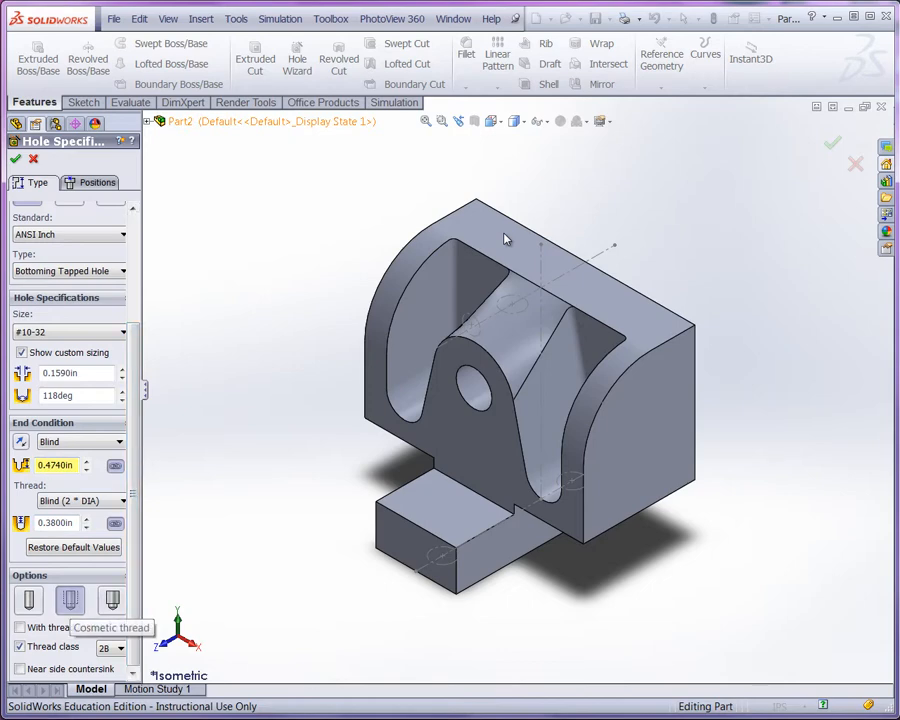
click(20, 627)
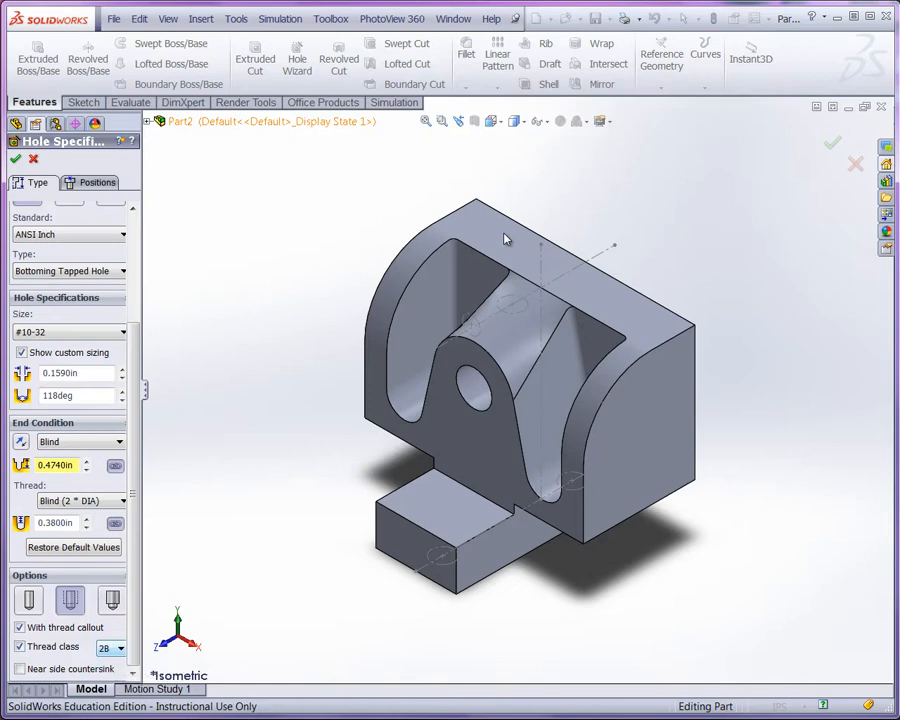
Step: Place the tapped hole at the centre of the construction circle on top of the arched boss and create it
click(92, 182)
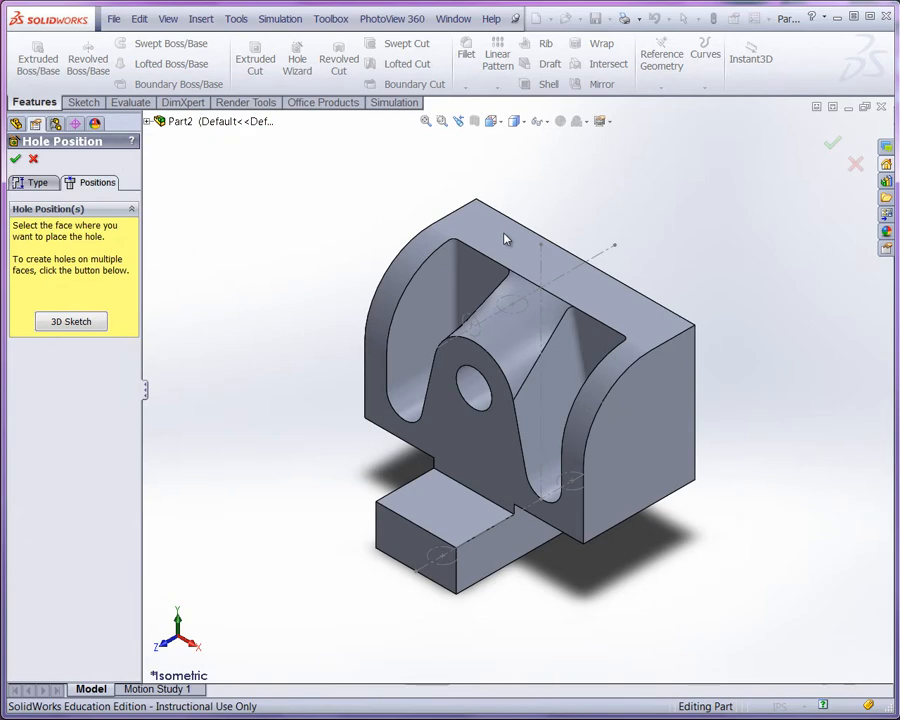
scroll(505, 238, down, 3)
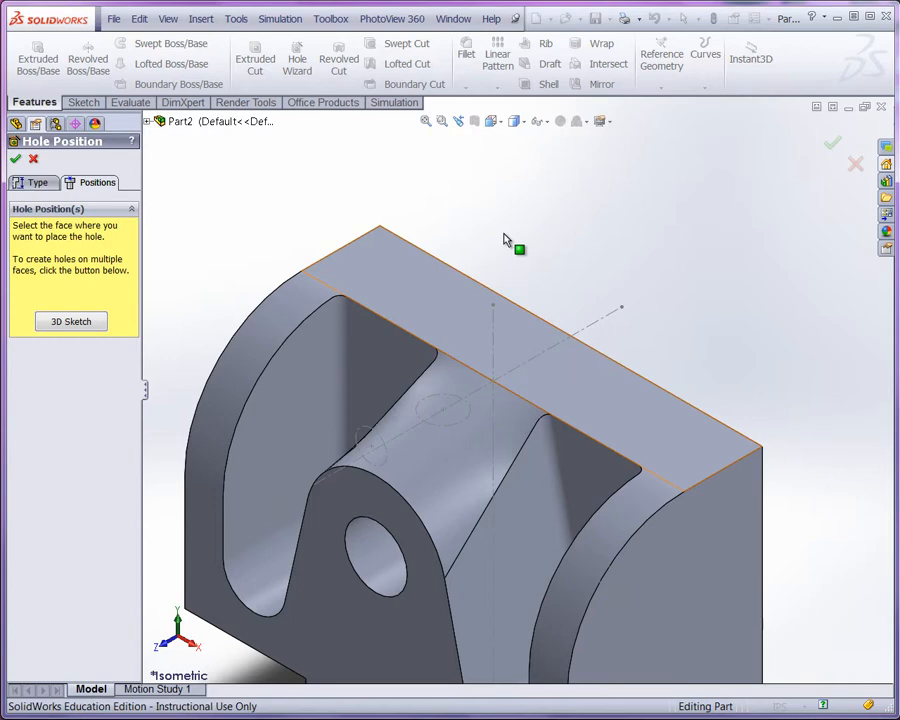
click(505, 239)
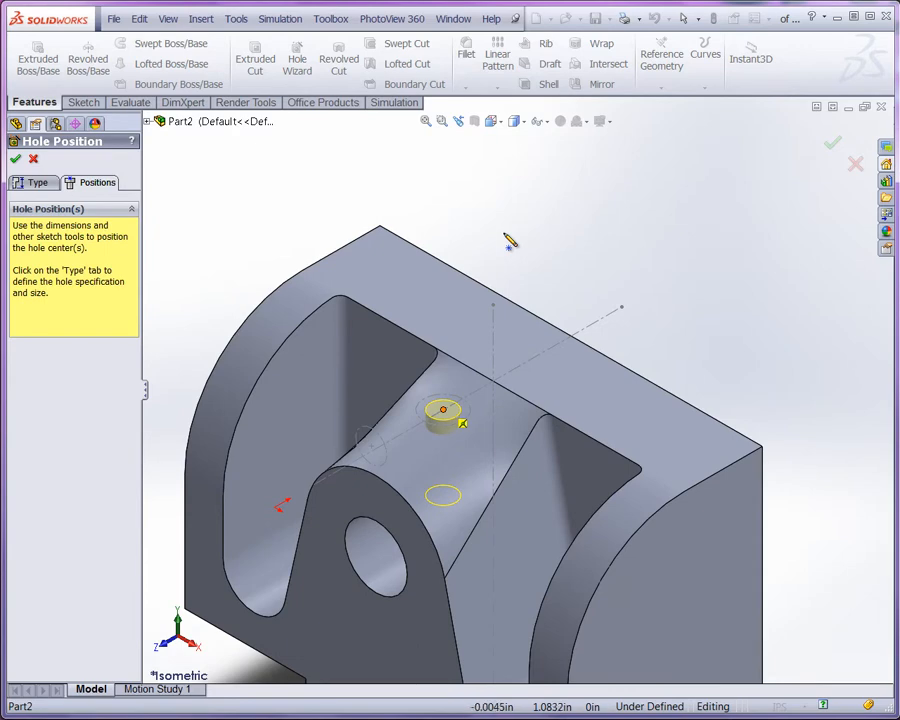
scroll(505, 236, up, 2)
scroll(505, 236, down, 8)
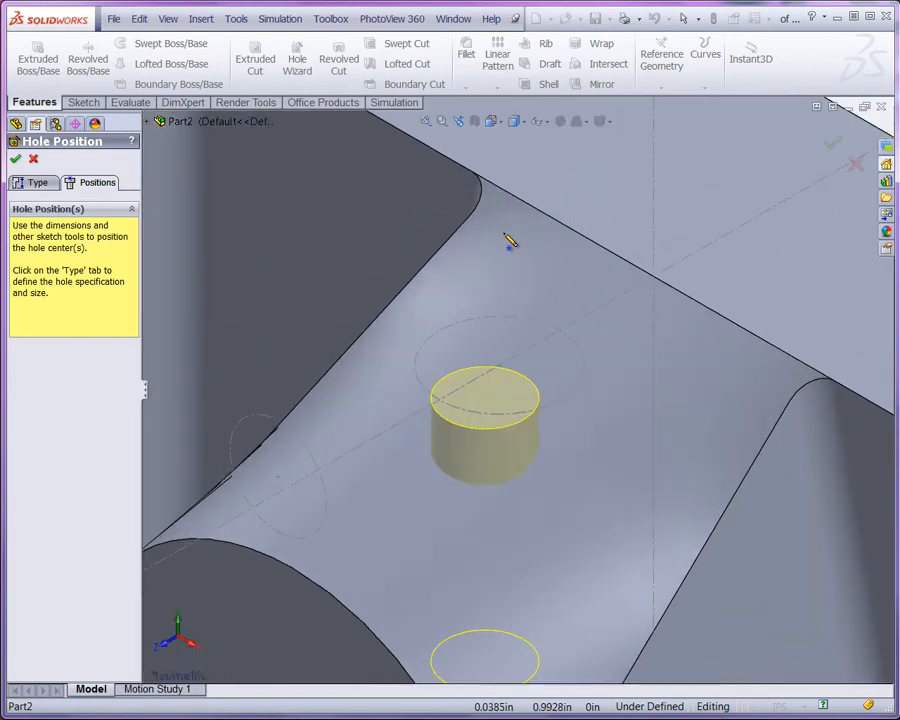
scroll(509, 241, down, 5)
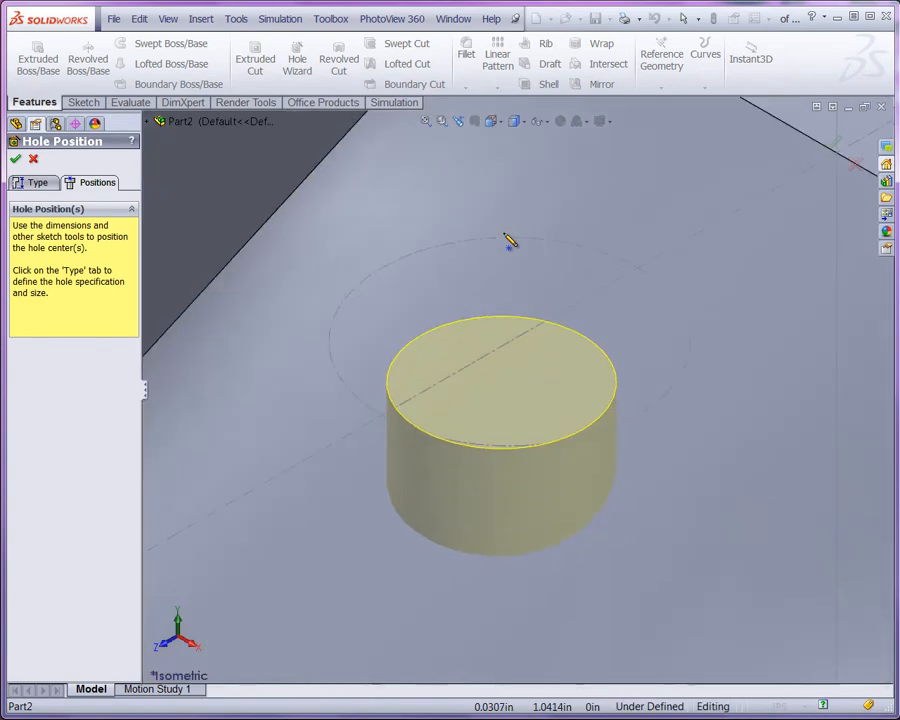
scroll(509, 241, up, 5)
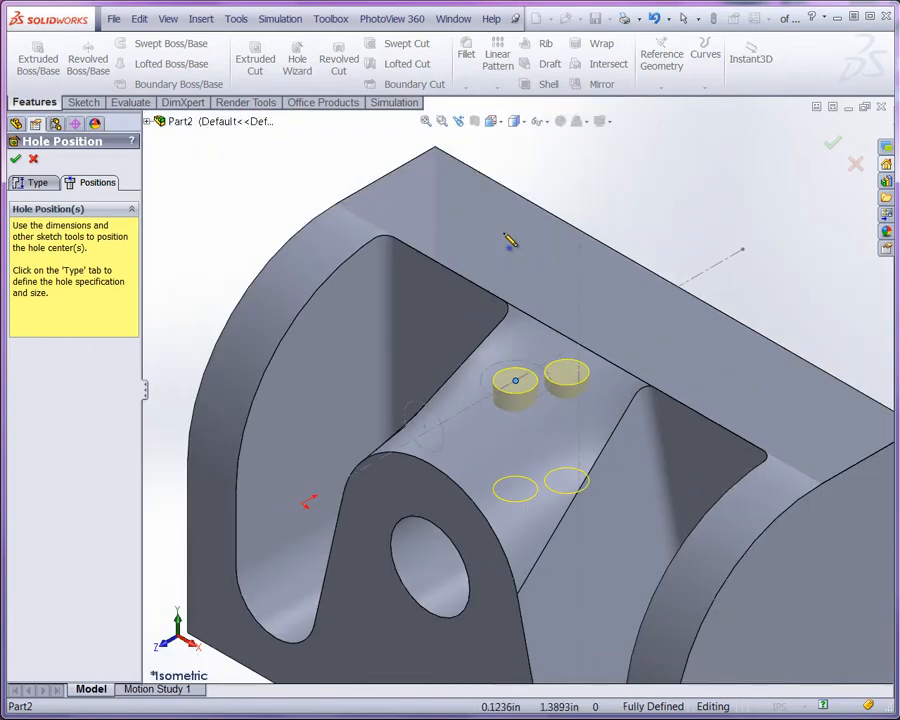
key(z)
key(z)
key(Escape)
key(Return)
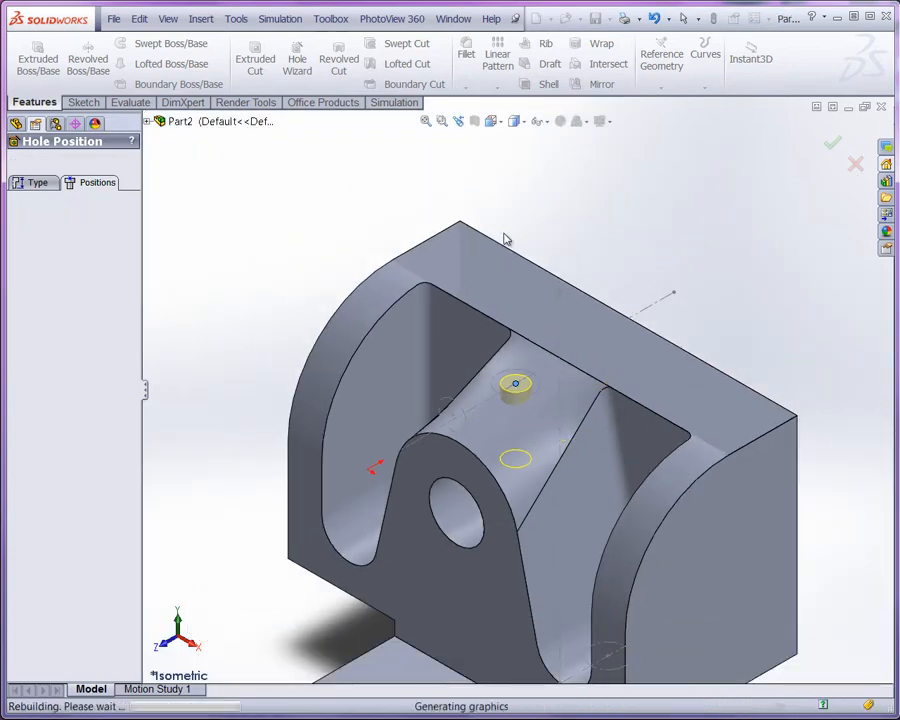
Step: Examine the tapped hole in the arched boss and the construction circles in the two pockets from several angles
middle_drag(504, 234, 502, 232)
scroll(505, 240, down, 5)
scroll(504, 233, up, 4)
click(505, 240)
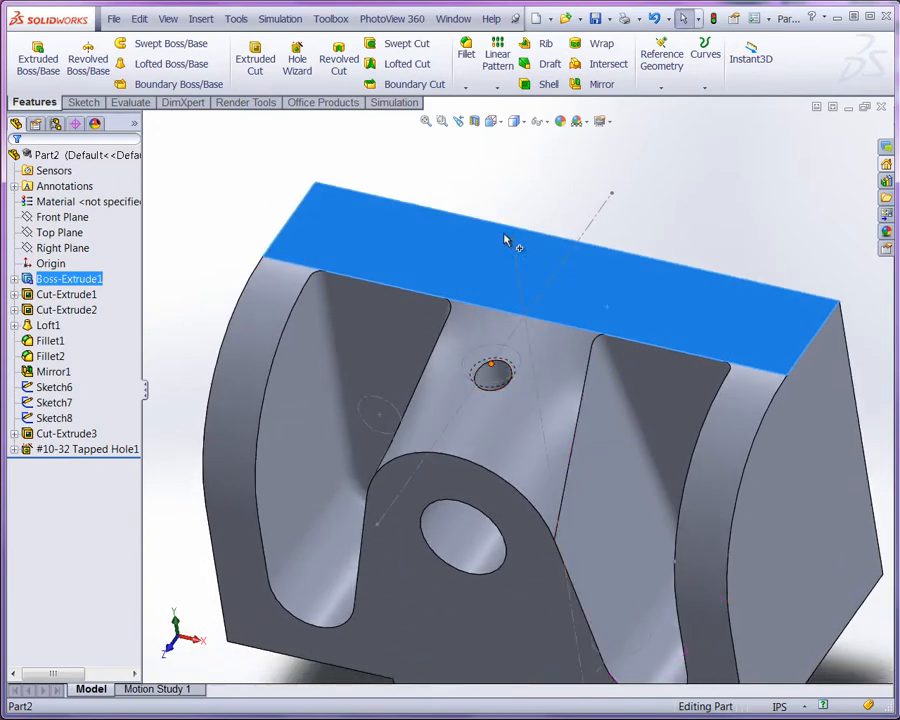
scroll(504, 234, up, 5)
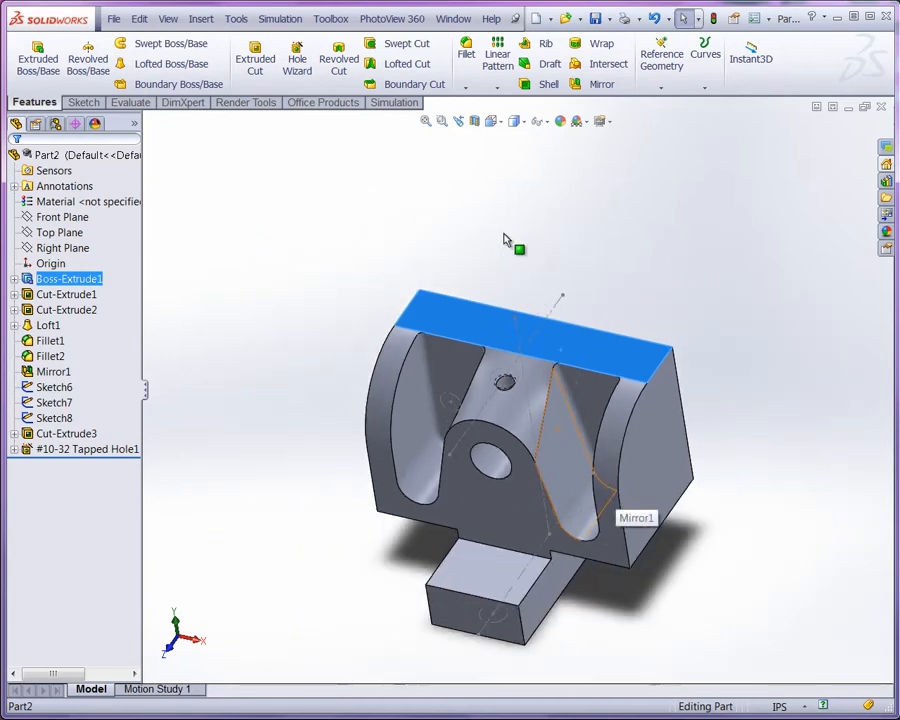
middle_drag(504, 236, 503, 238)
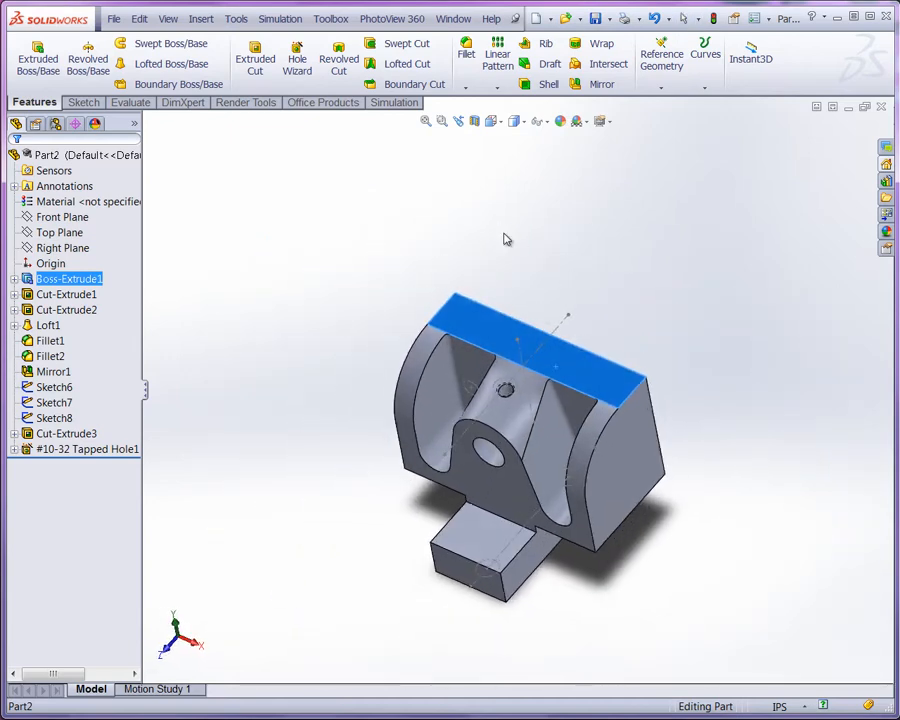
click(507, 240)
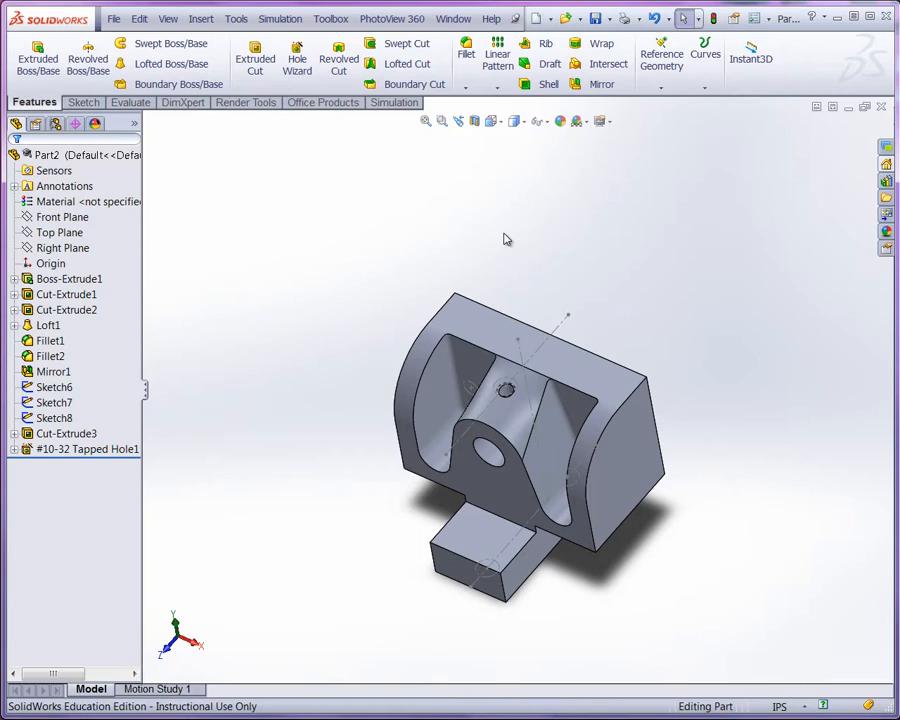
middle_drag(505, 239, 506, 237)
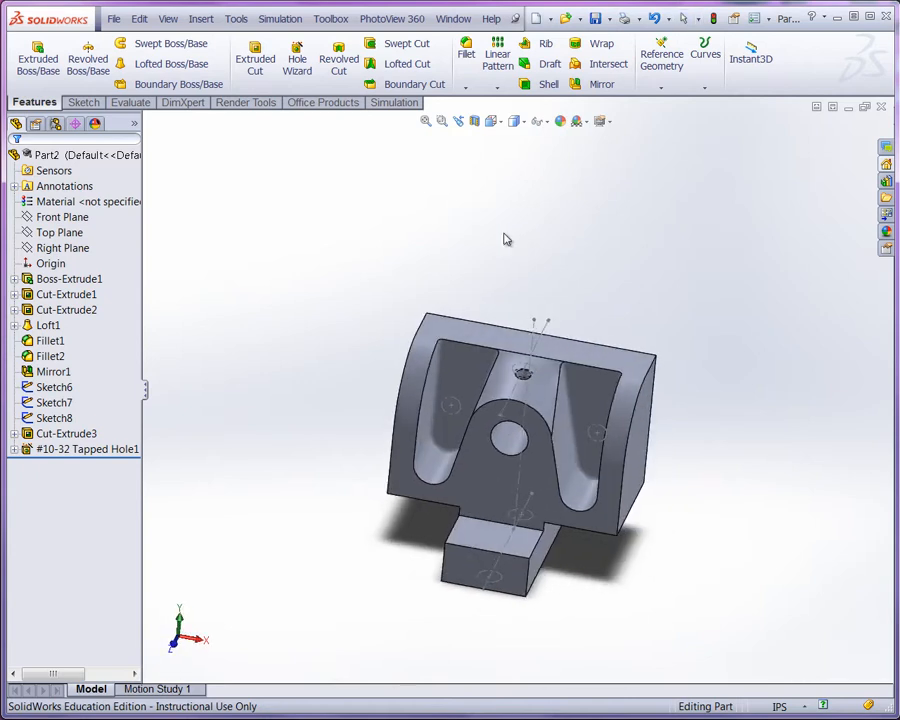
scroll(505, 239, down, 3)
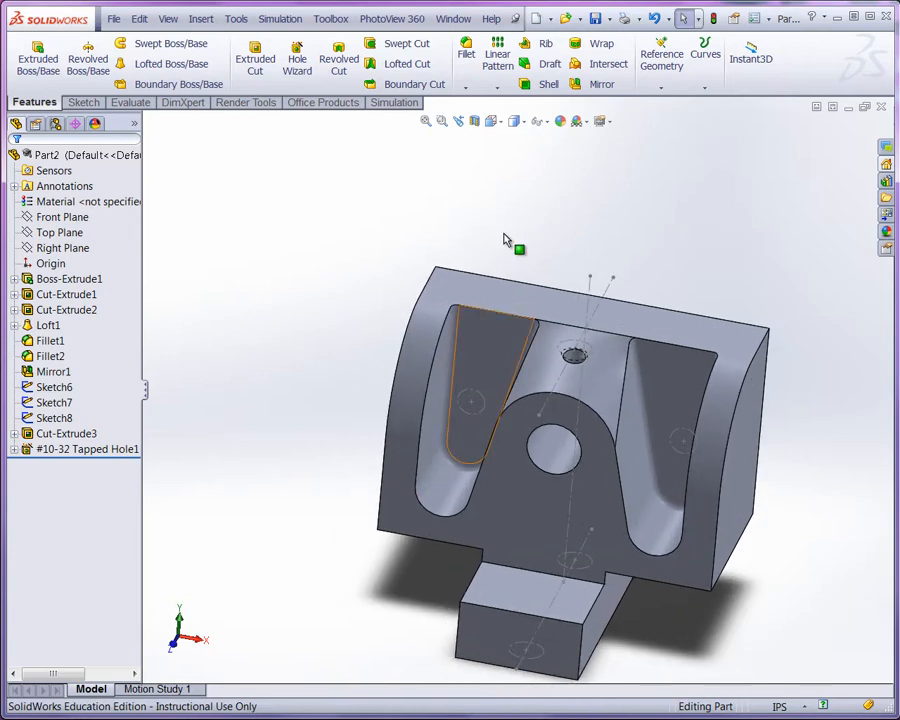
scroll(505, 239, up, 3)
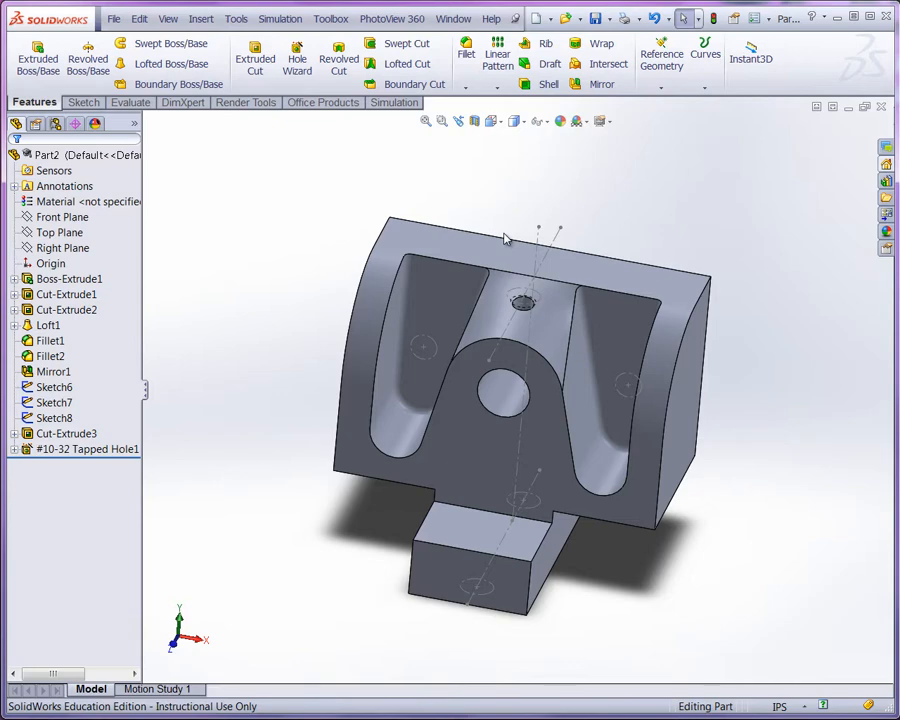
Step: Configure a plain ANSI Inch drilled hole of type All Drill sizes, size #10
key(Return)
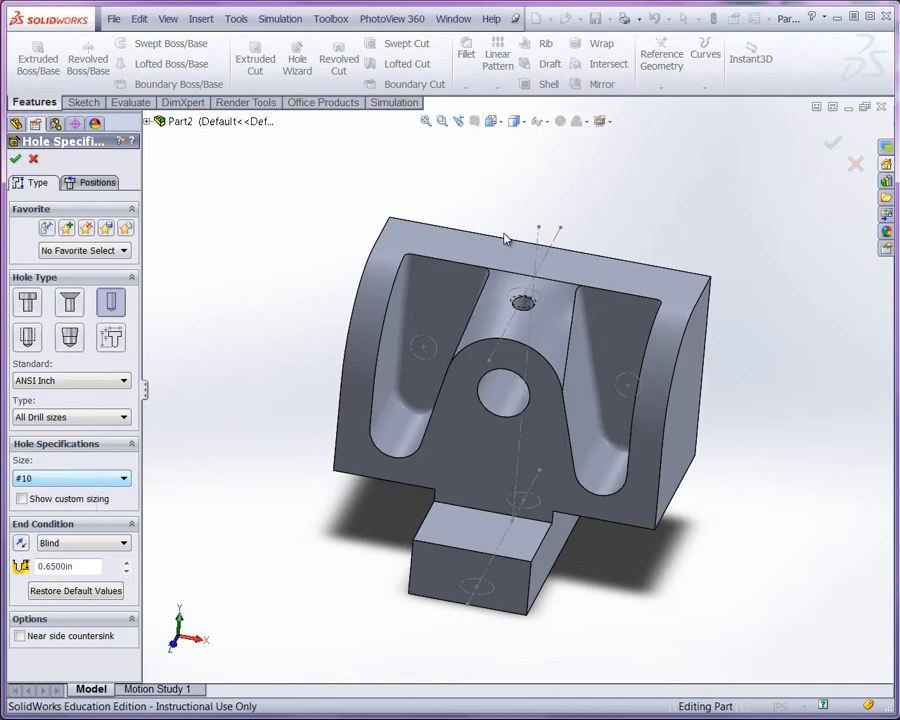
key(alt+Down)
key(Down)
key(Return)
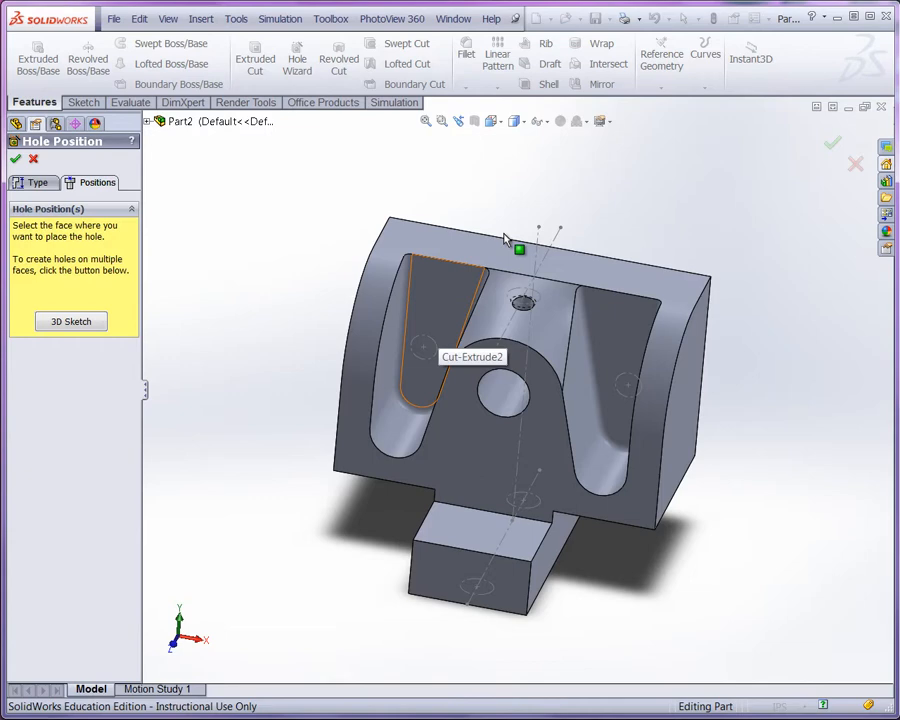
Step: Place #10 holes at the centres of the construction circles on both pockets' back faces and create them
click(444, 308)
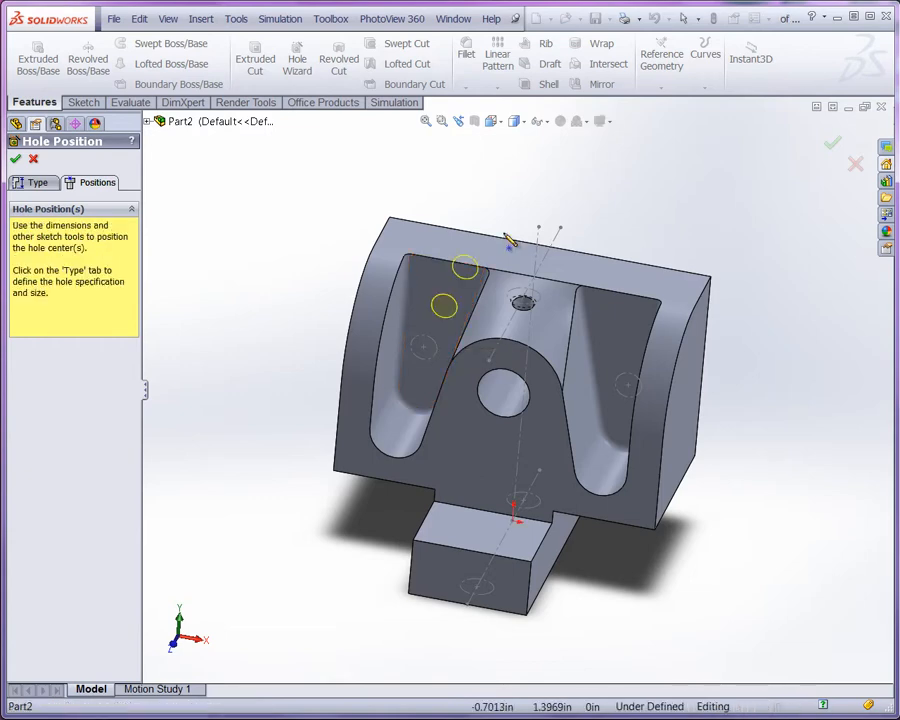
click(424, 347)
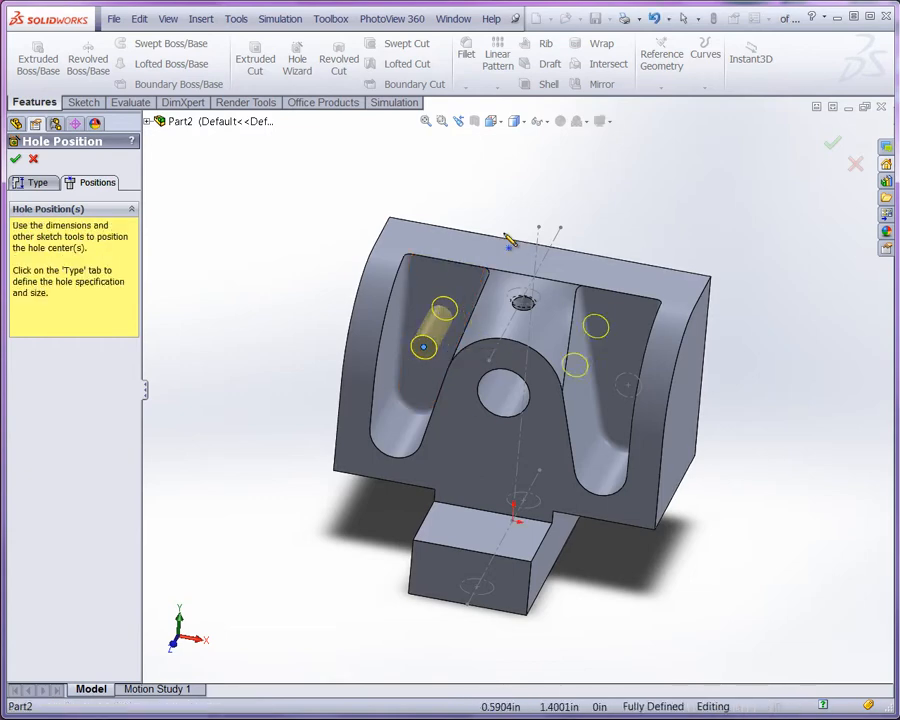
key(Escape)
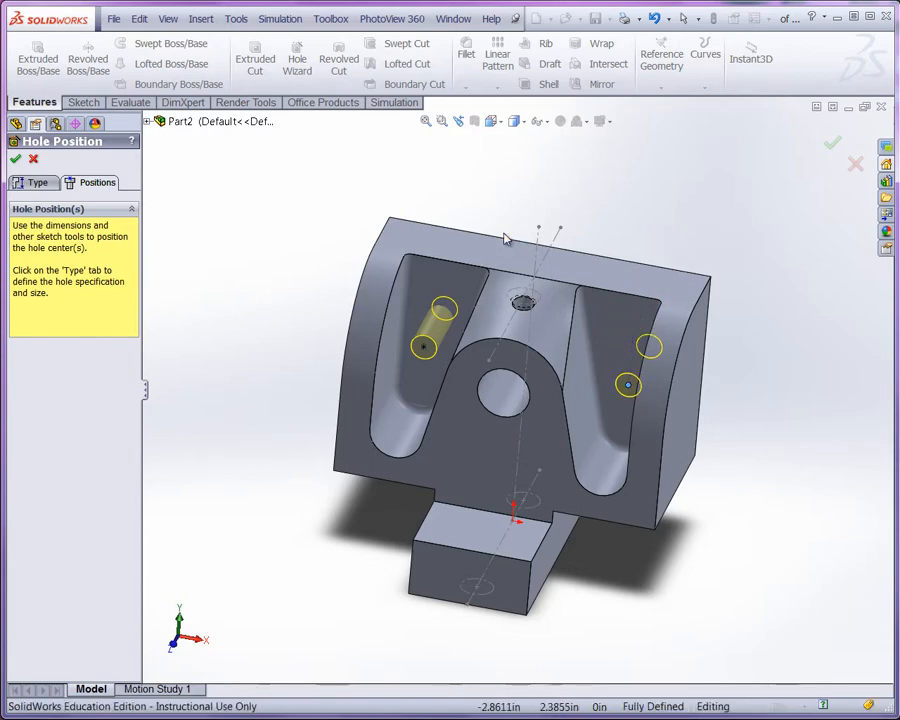
right_click(505, 238)
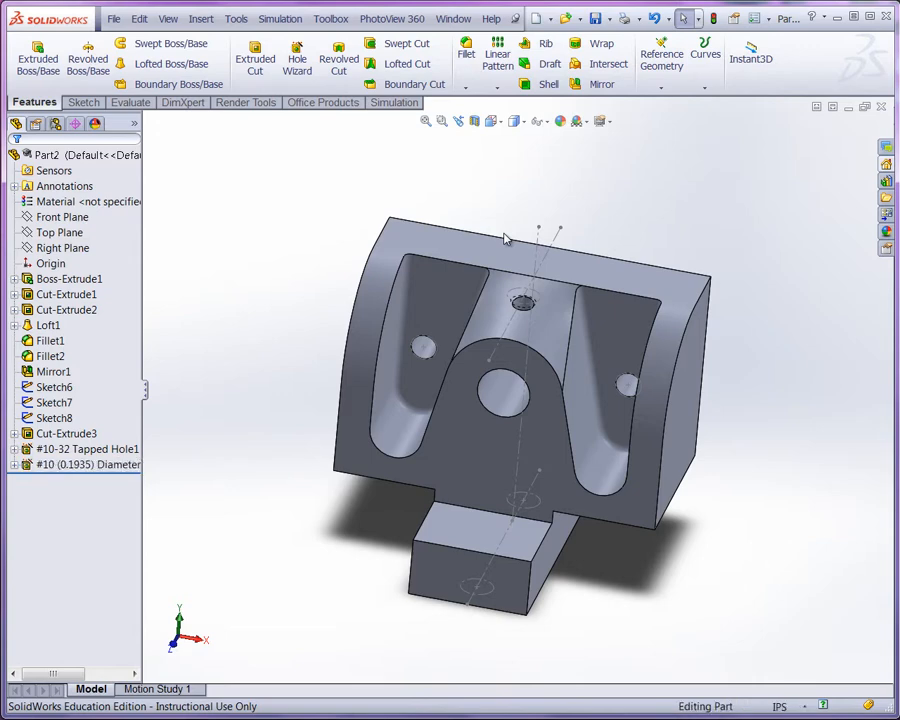
Step: Configure a 1/4 ANSI Inch drilled hole of type All Drill sizes with a Through All end condition
middle_drag(505, 238, 504, 235)
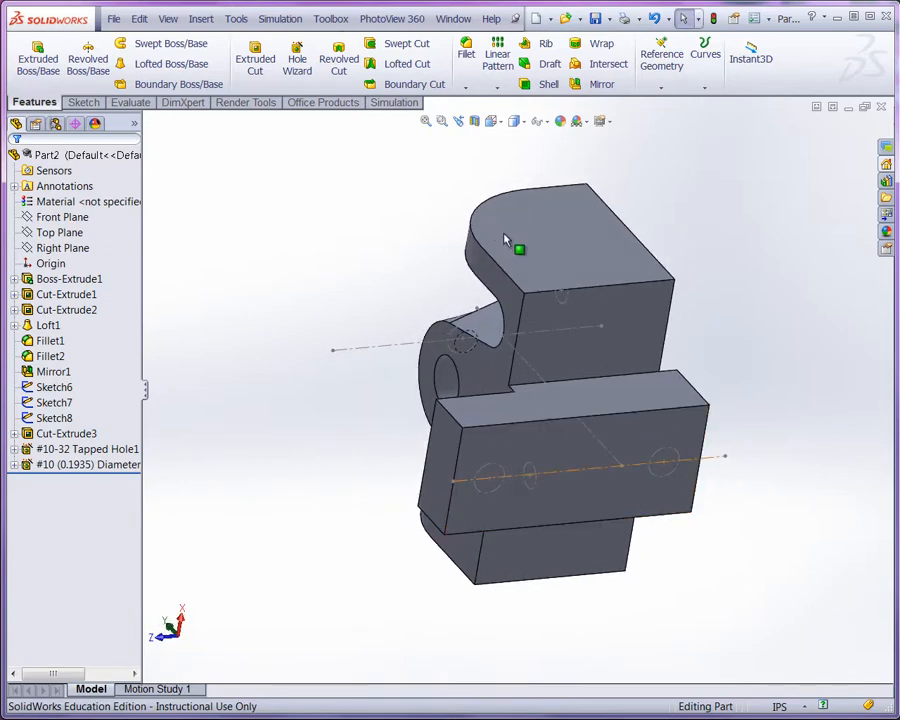
key(f)
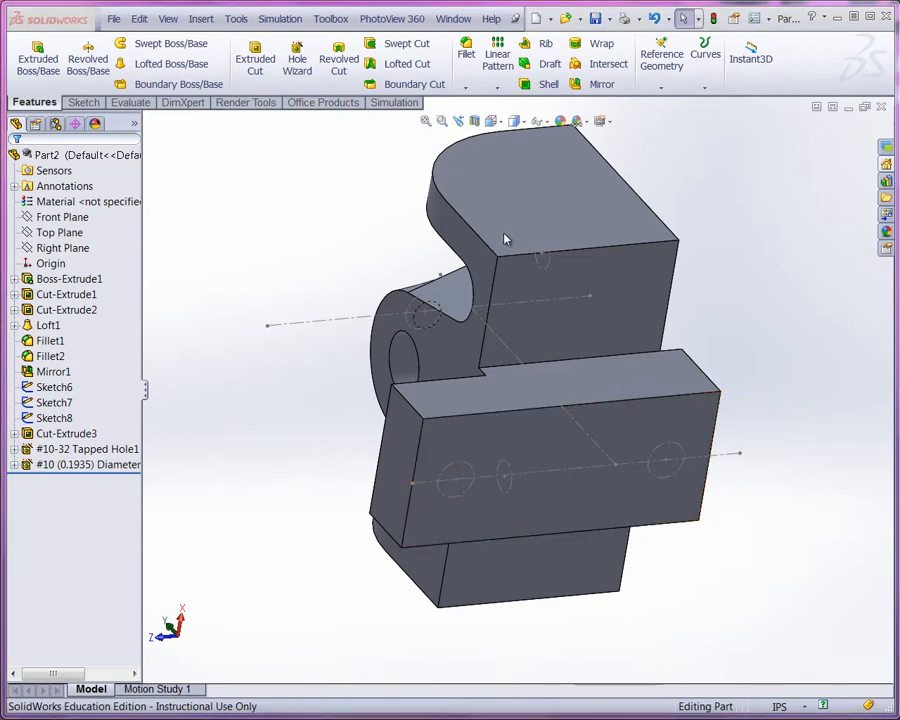
key(Return)
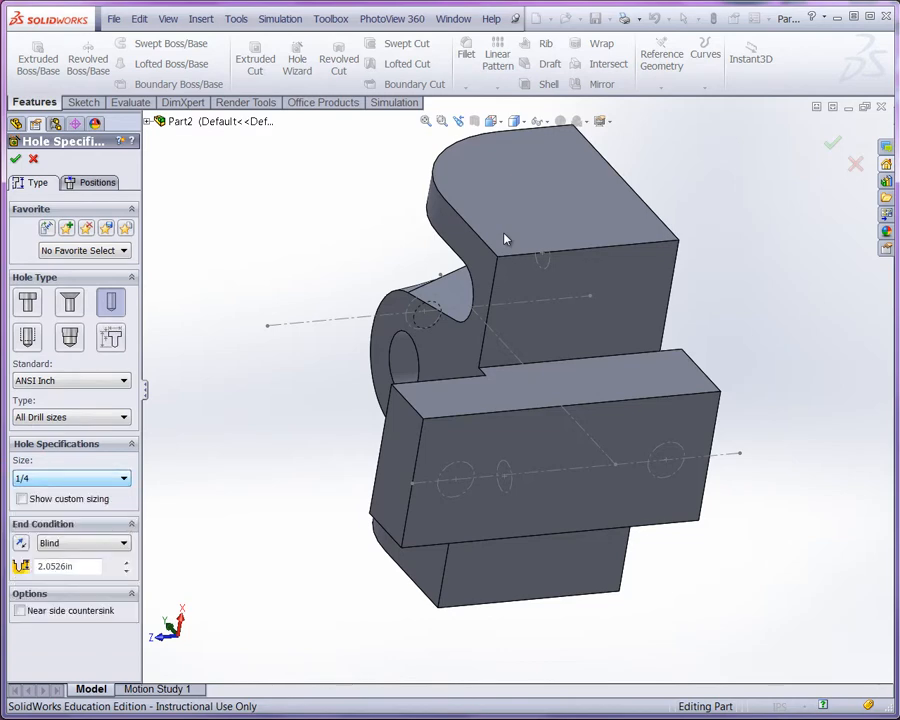
click(83, 543)
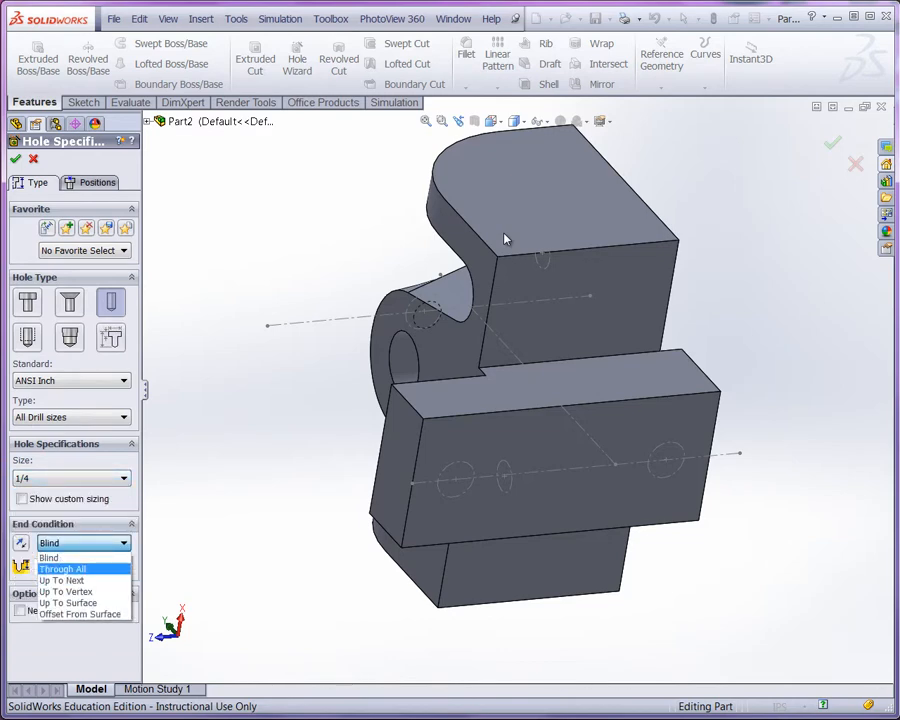
click(64, 568)
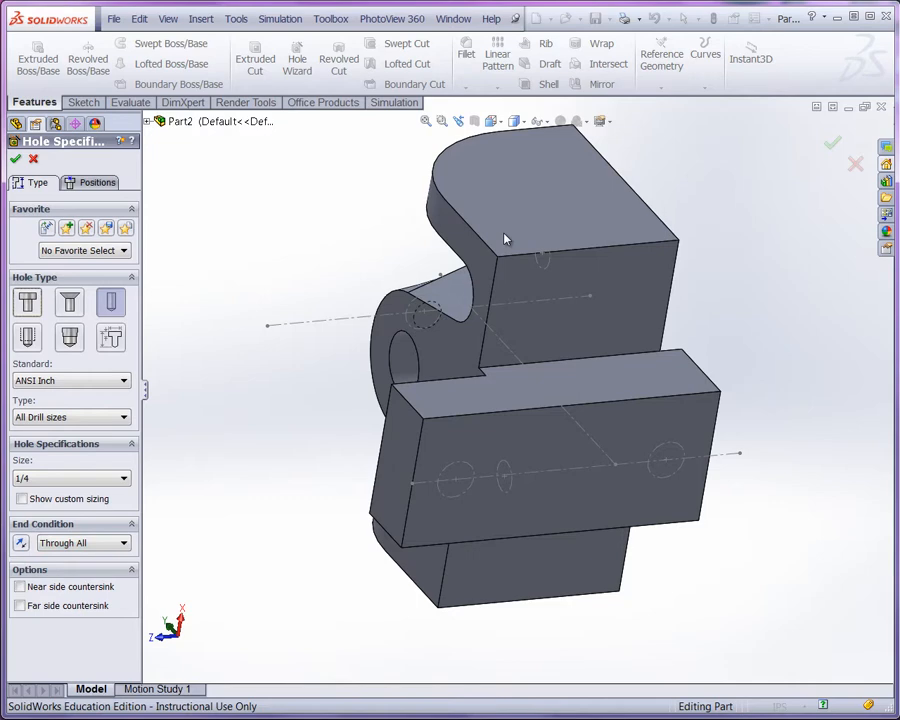
Step: Place the 1/4 hole at the centre of the front construction circle on the base block's underside and create it
click(97, 182)
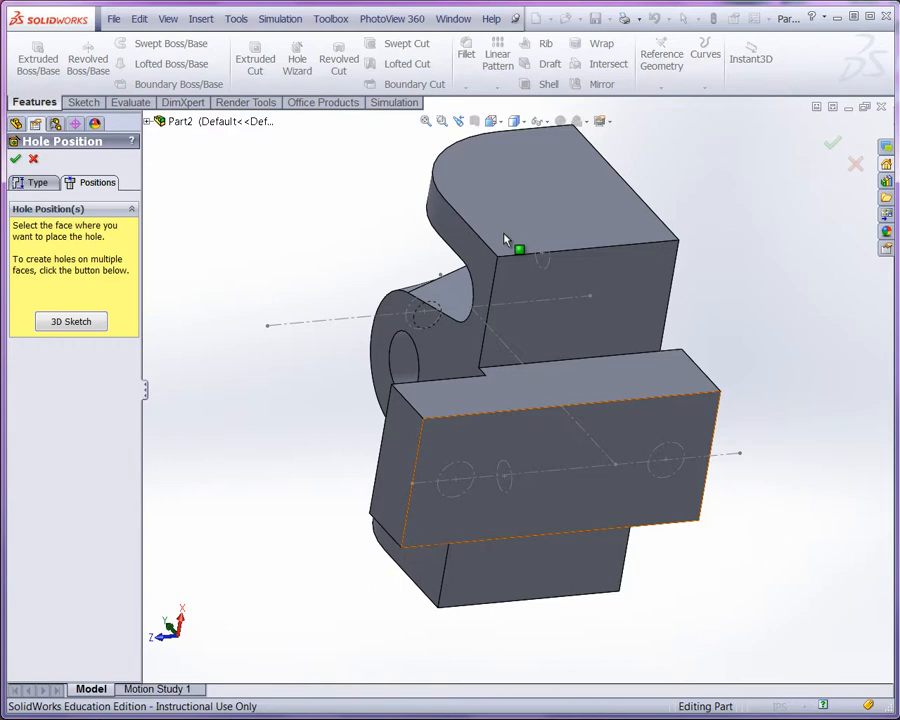
click(424, 517)
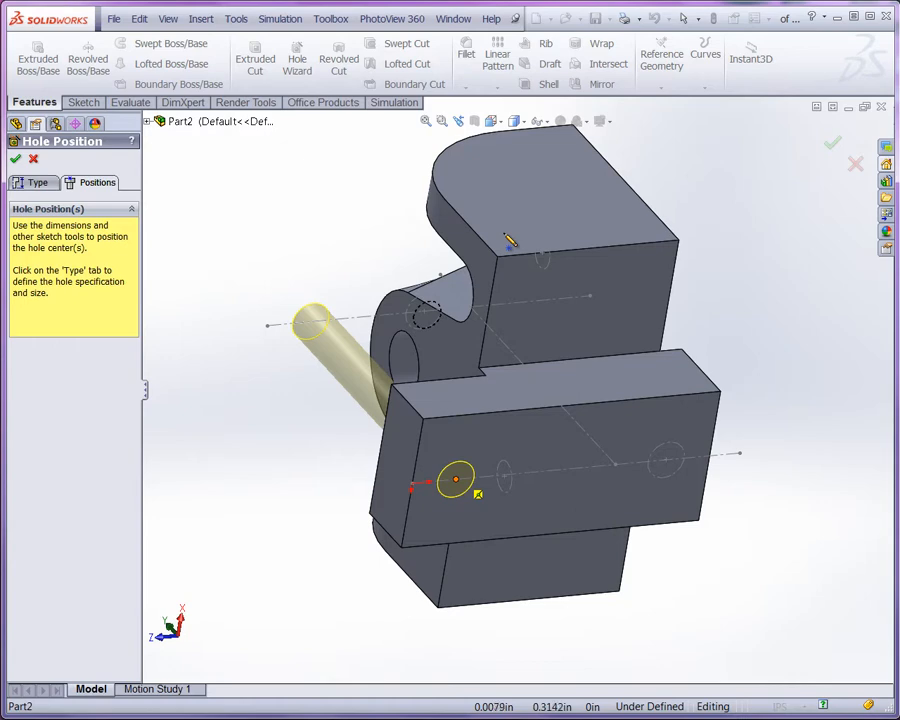
click(455, 480)
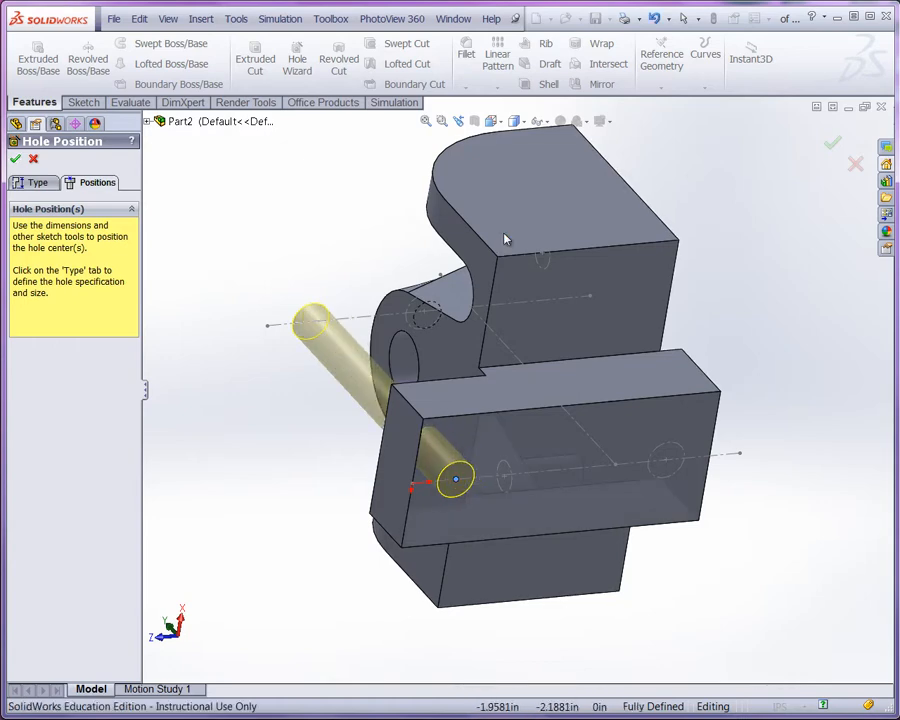
key(Return)
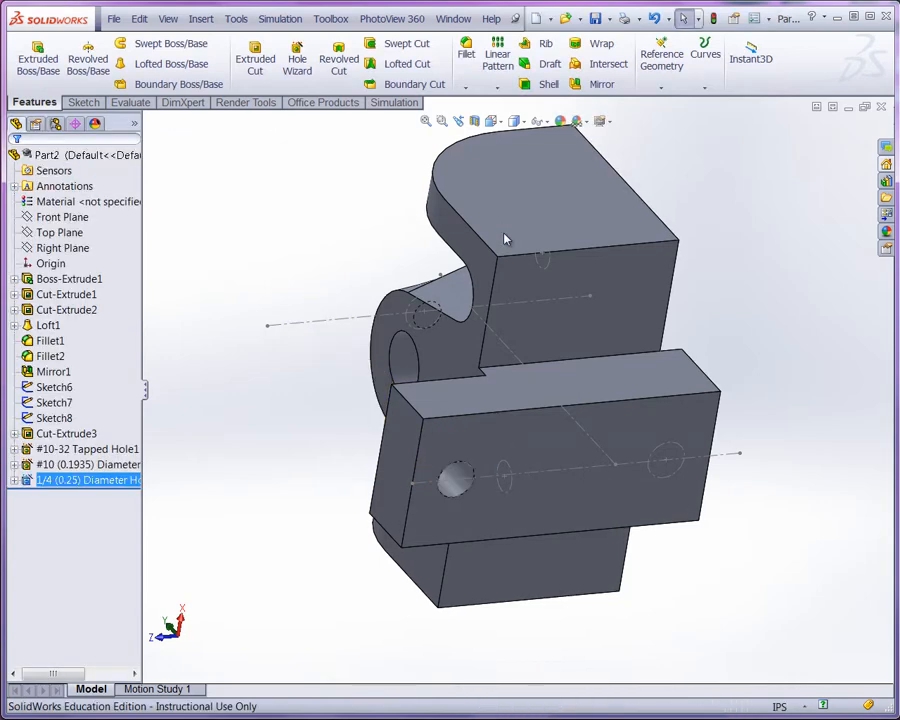
Step: Configure a 1/4 ANSI Inch drilled hole of type All Drill sizes, Blind 0.56 in deep, with a custom angle at bottom
key(Return)
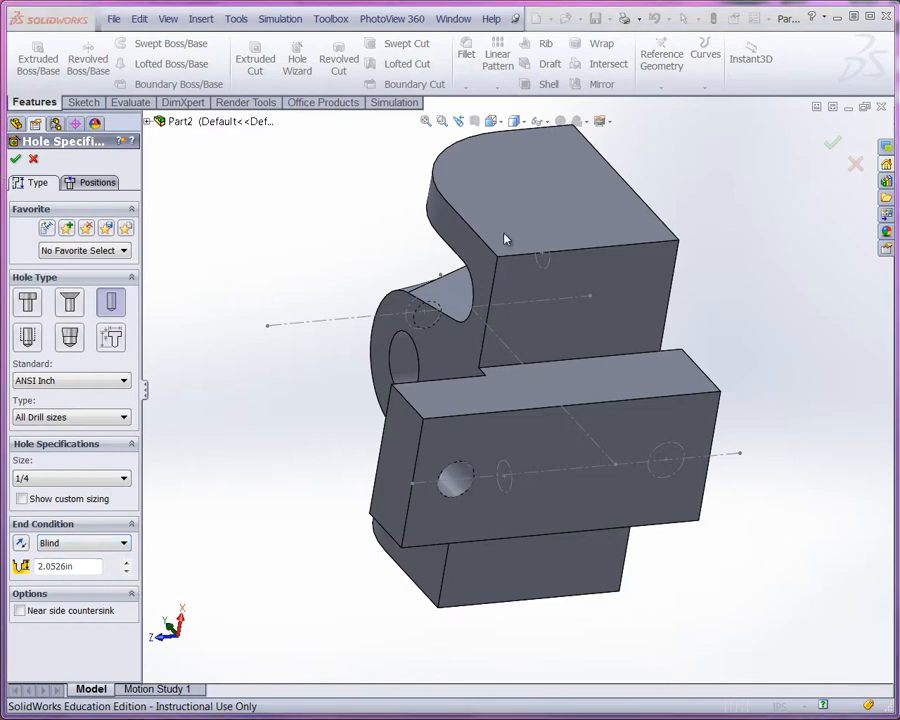
double_click(67, 566)
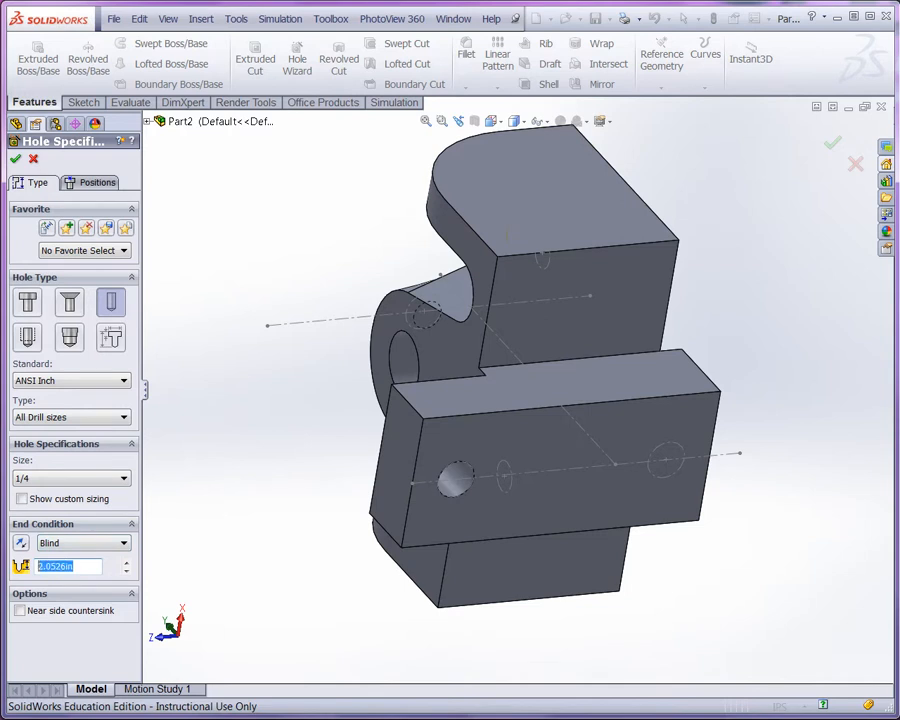
text(.560)
key(Return)
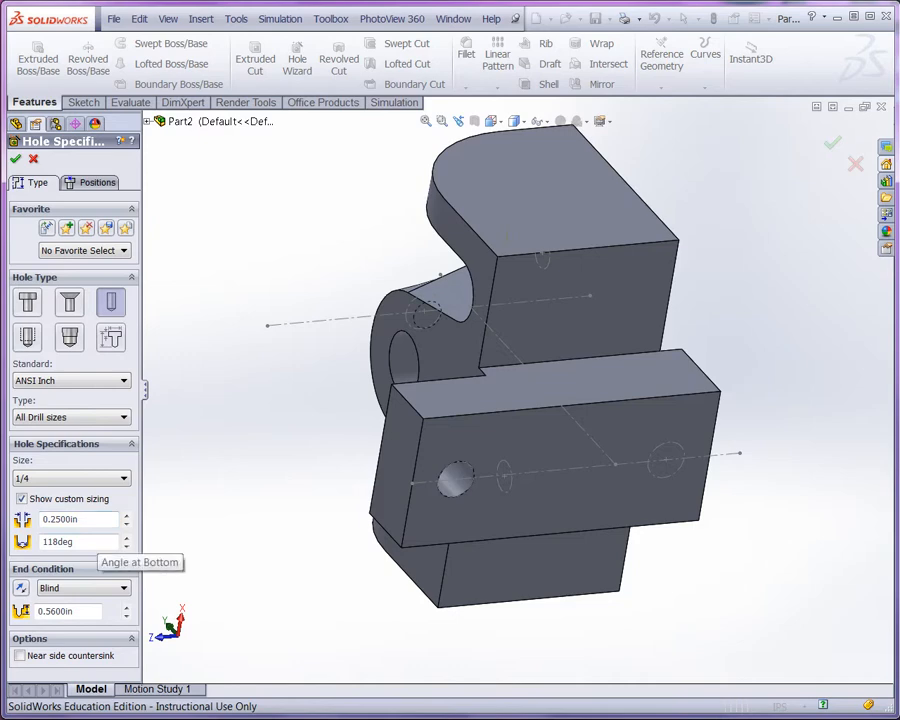
drag(76, 541, 40, 541)
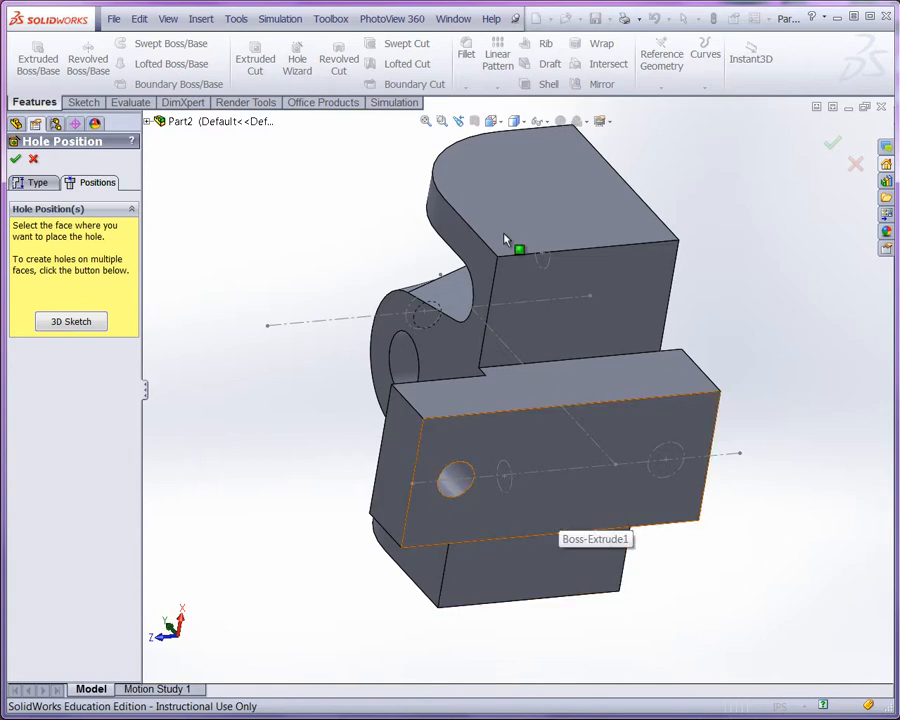
Step: Place the blind 1/4 hole at the centre of the rear construction circle on the base block's underside and create it
click(506, 243)
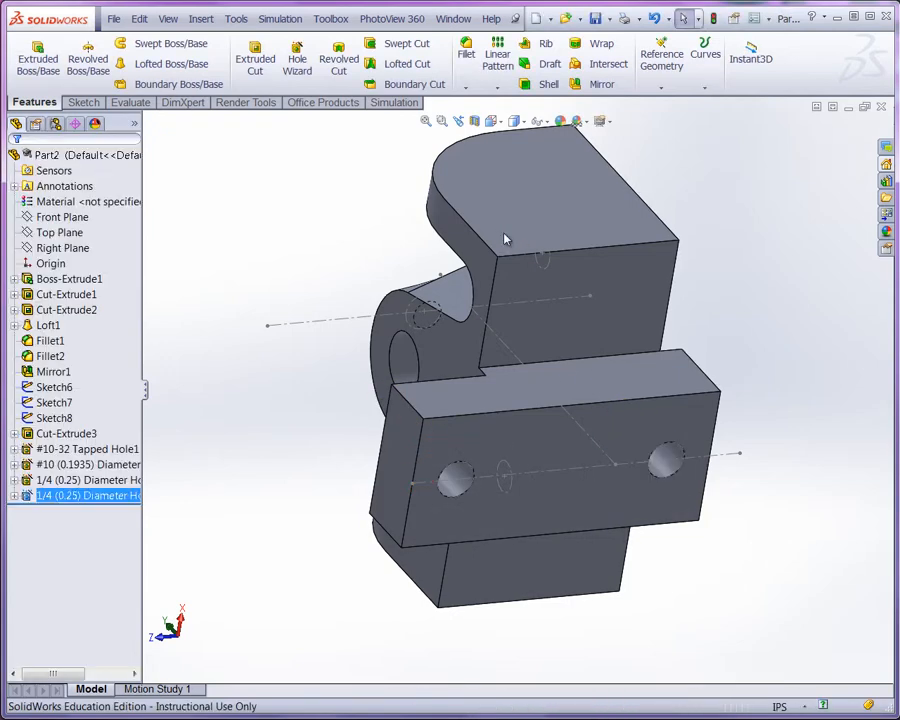
middle_drag(505, 239, 504, 232)
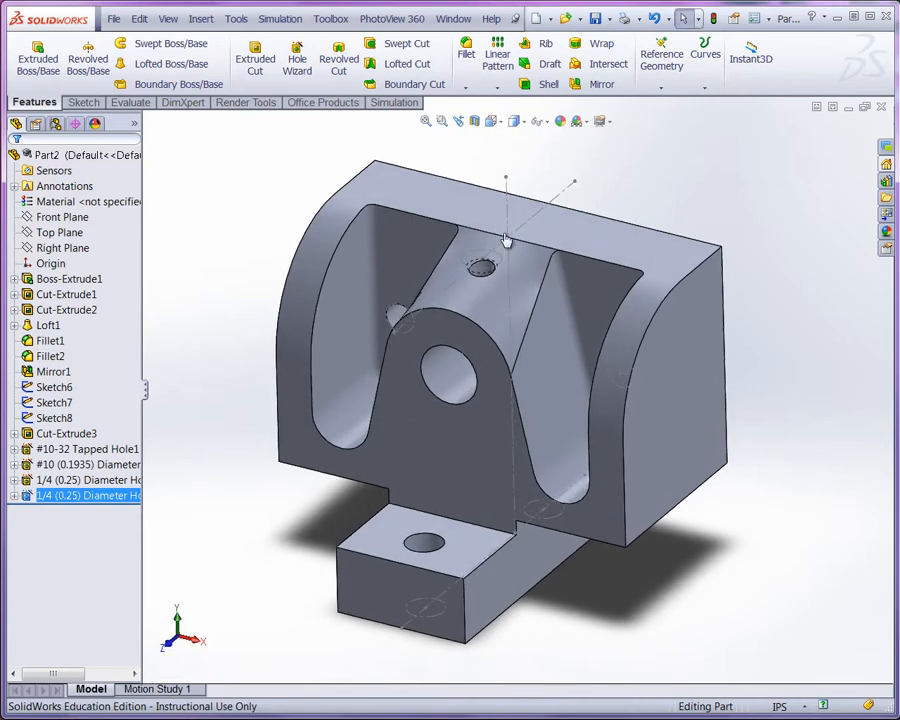
key(Escape)
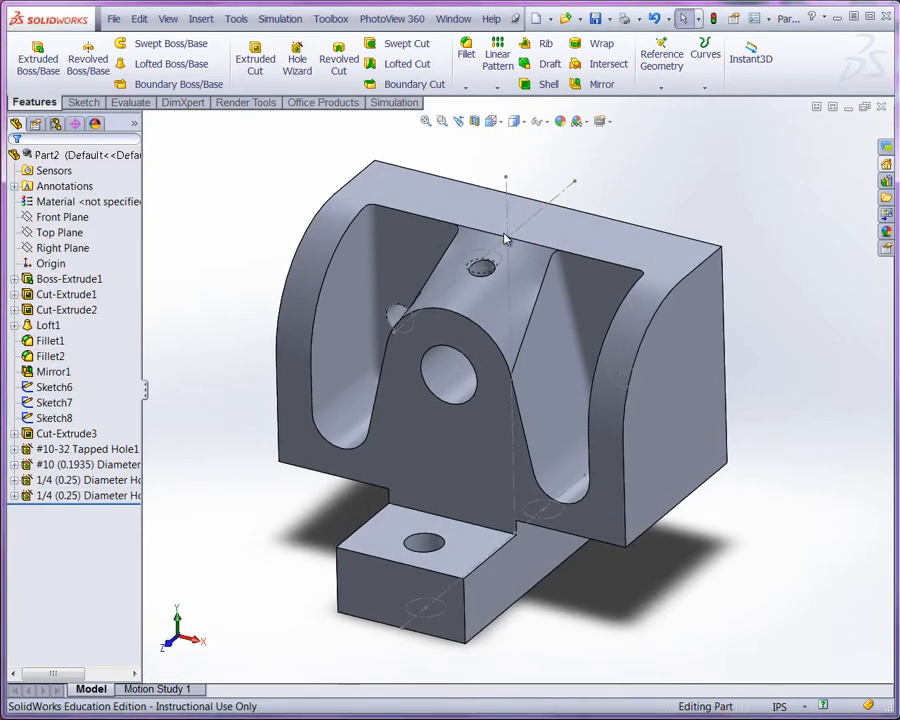
mouse_move(504, 238)
middle_down()
mouse_move(502, 231)
mouse_move(506, 238)
middle_up()
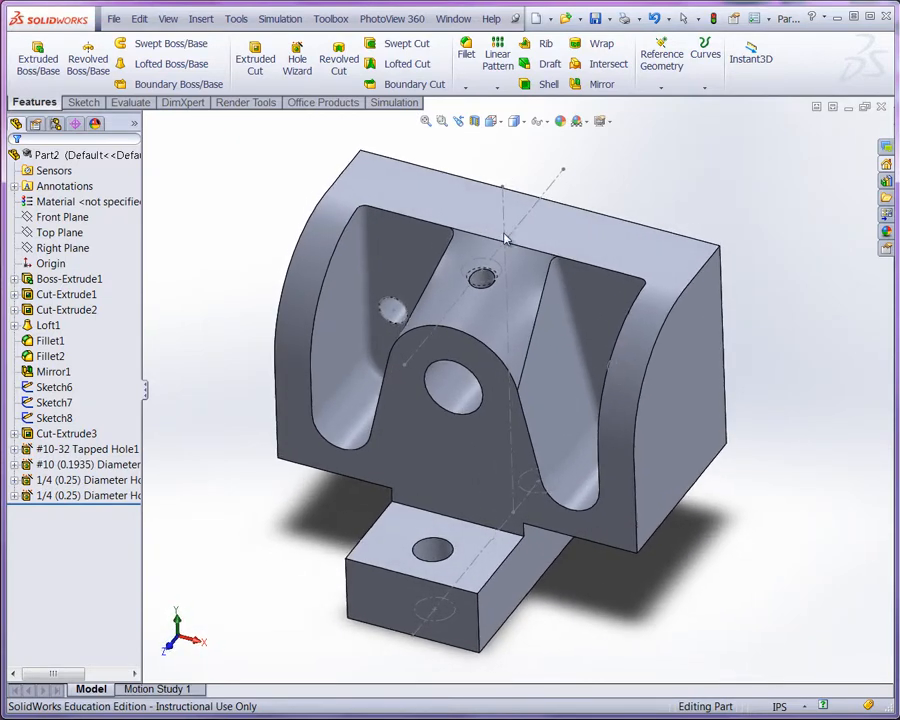